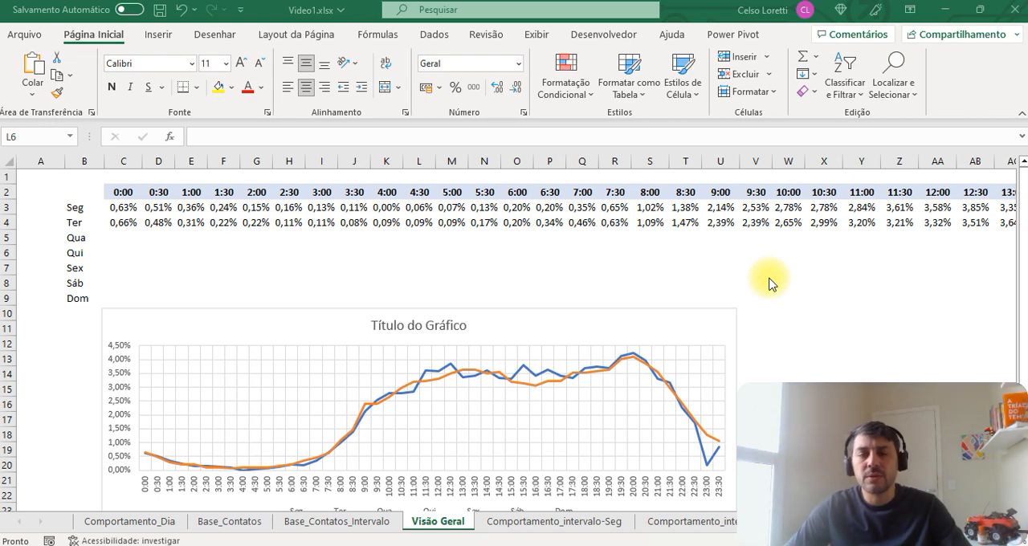
# Step: Review the seasonality and daily behaviour tables and the chart on the Comportamento_Dia sheet
pyautogui.click(700, 263)
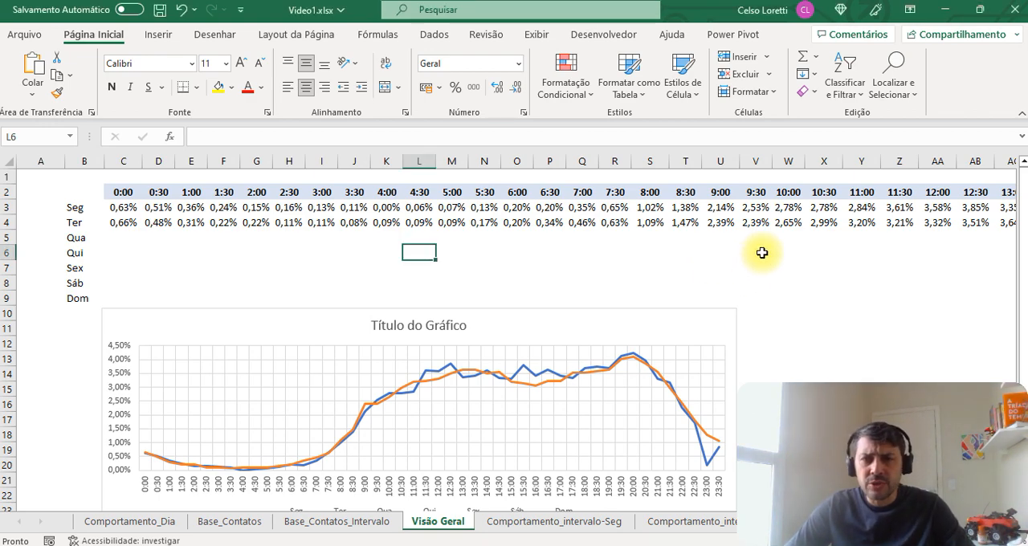
pyautogui.click(133, 520)
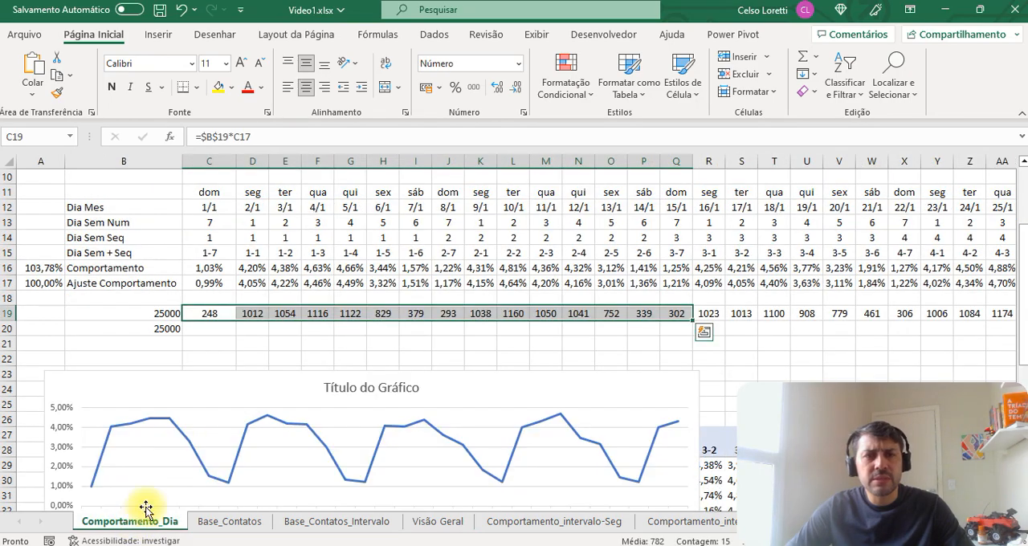
pyautogui.scroll(3, 145, 377)
pyautogui.click(40, 192)
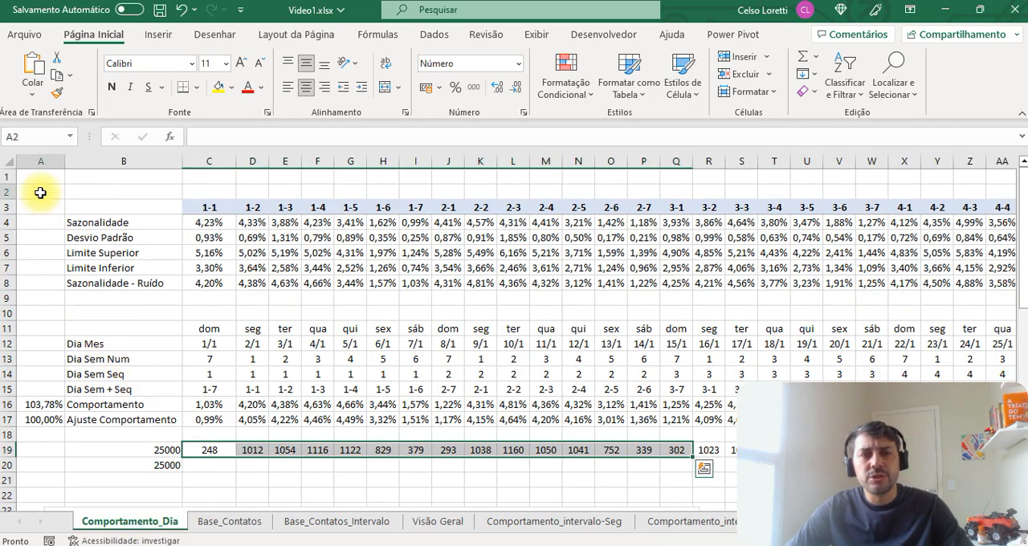
pyautogui.moveTo(40, 193); pyautogui.dragTo(700, 446)
pyautogui.scroll(-4, 500, 395)
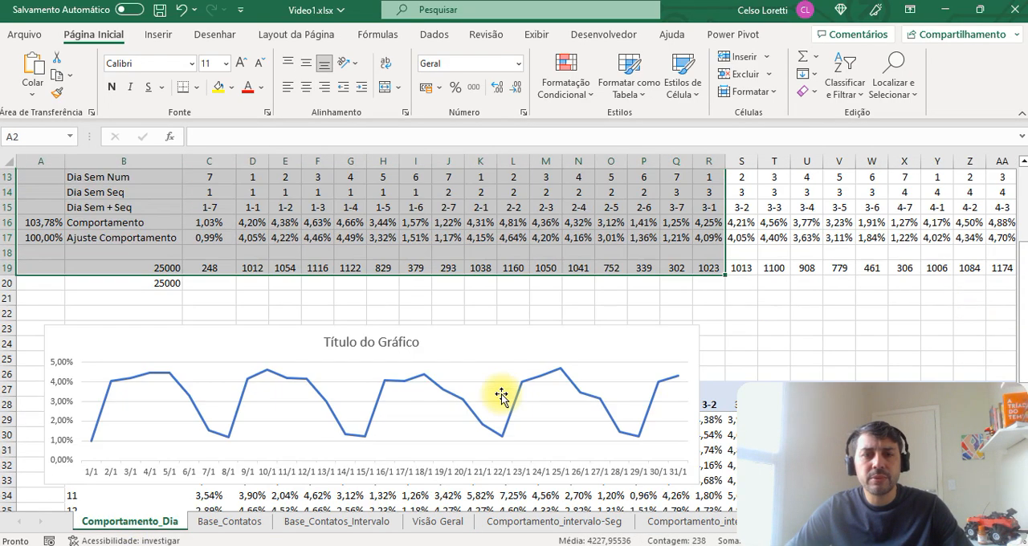
pyautogui.scroll(-3, 501, 394)
# Step: View the Base_Contatos sheet and examine the Data to Serviço columns on the Base_Contatos_Intervalo sheet
pyautogui.click(229, 522)
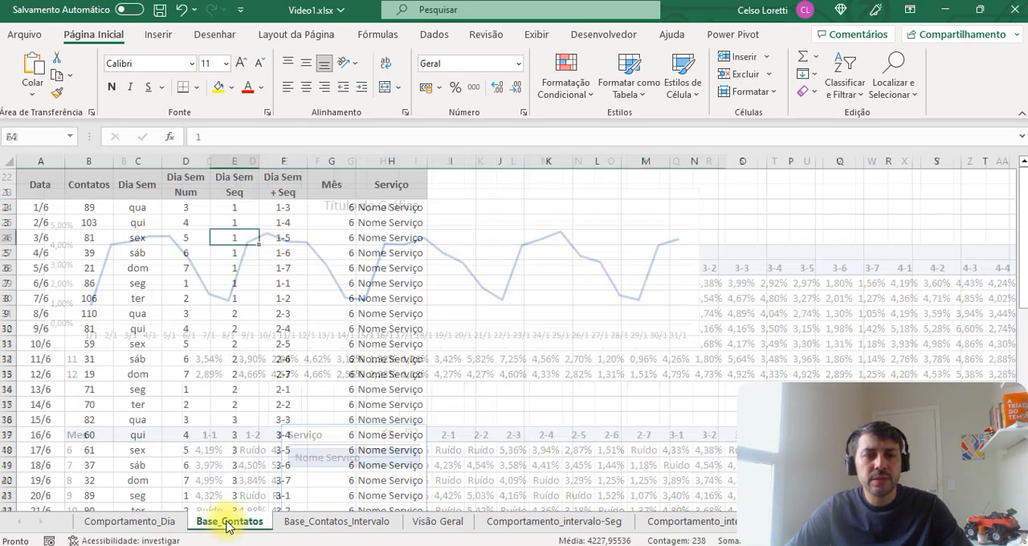
pyautogui.click(349, 522)
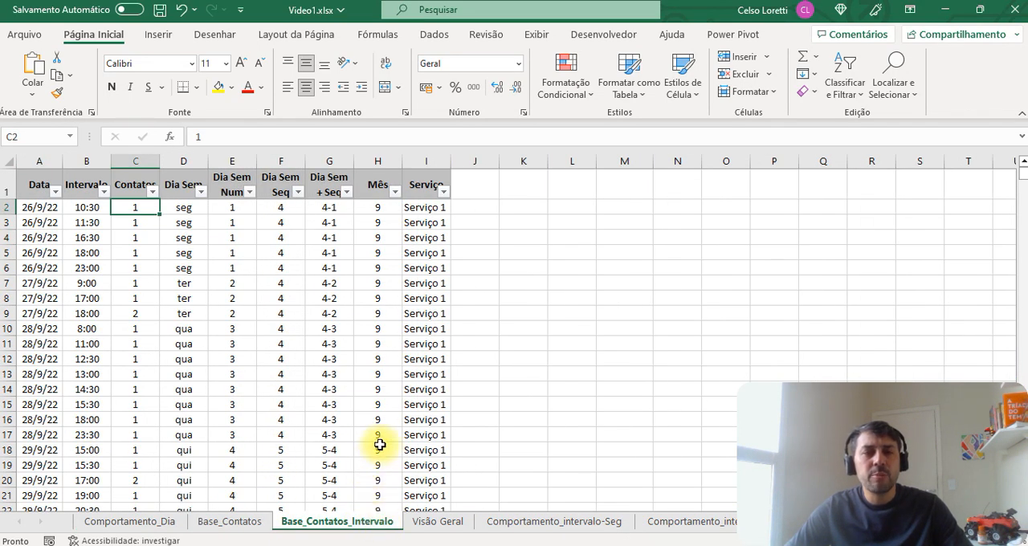
pyautogui.moveTo(38, 162); pyautogui.dragTo(405, 233)
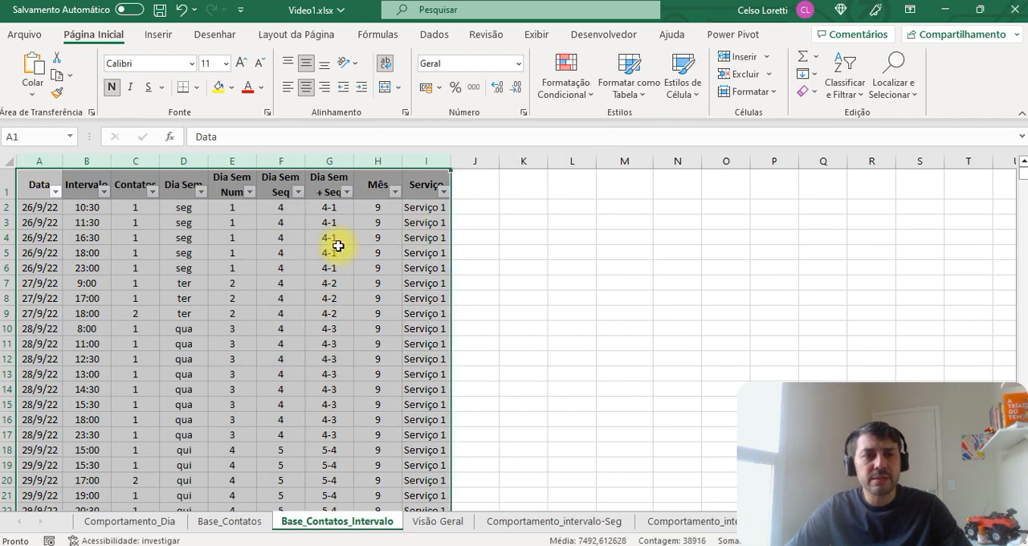
pyautogui.click(146, 265)
pyautogui.click(95, 209)
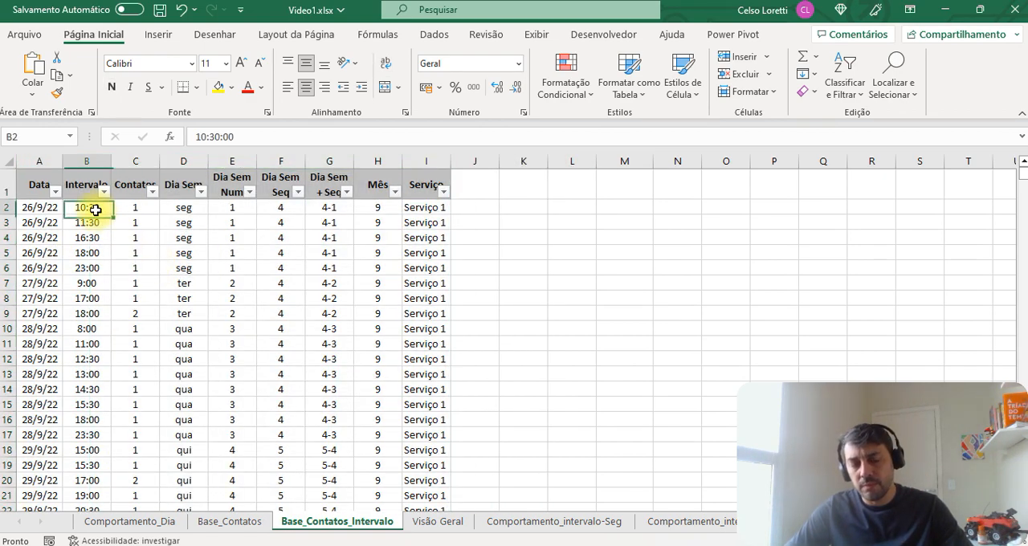
pyautogui.moveTo(95, 209); pyautogui.dragTo(183, 298)
pyautogui.click(280, 313)
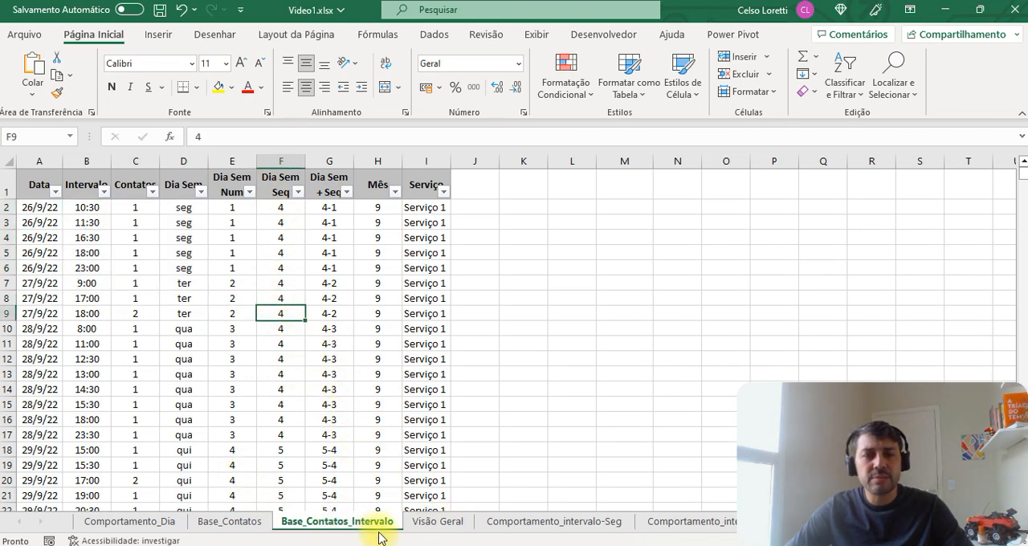
# Step: Look over the Visão Geral sheet, and examine the interval tables, slicer and chart on the Comportamento_intervalo-Seg sheet
pyautogui.click(437, 521)
pyautogui.scroll(-6, 386, 289)
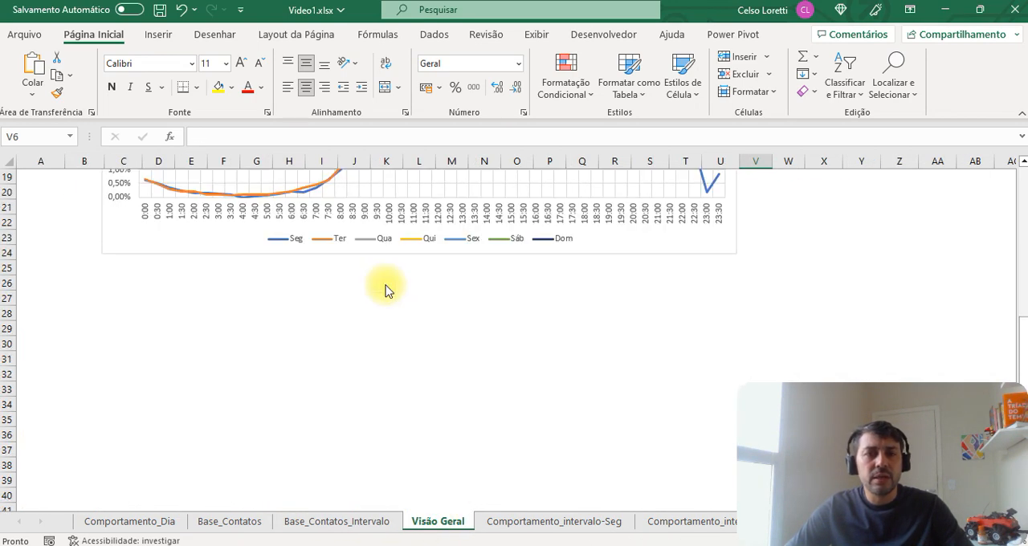
pyautogui.scroll(7, 385, 289)
pyautogui.click(530, 521)
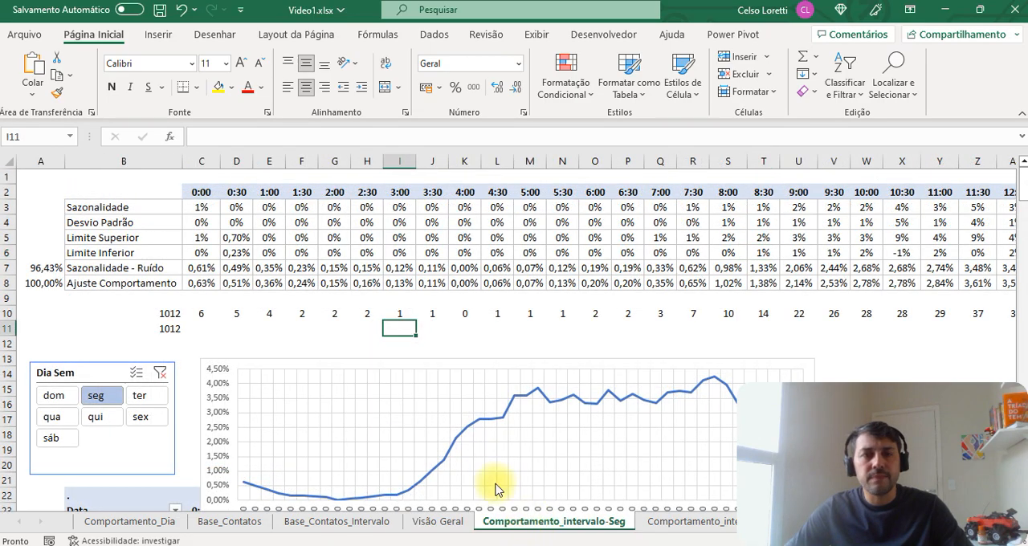
pyautogui.scroll(-6, 390, 344)
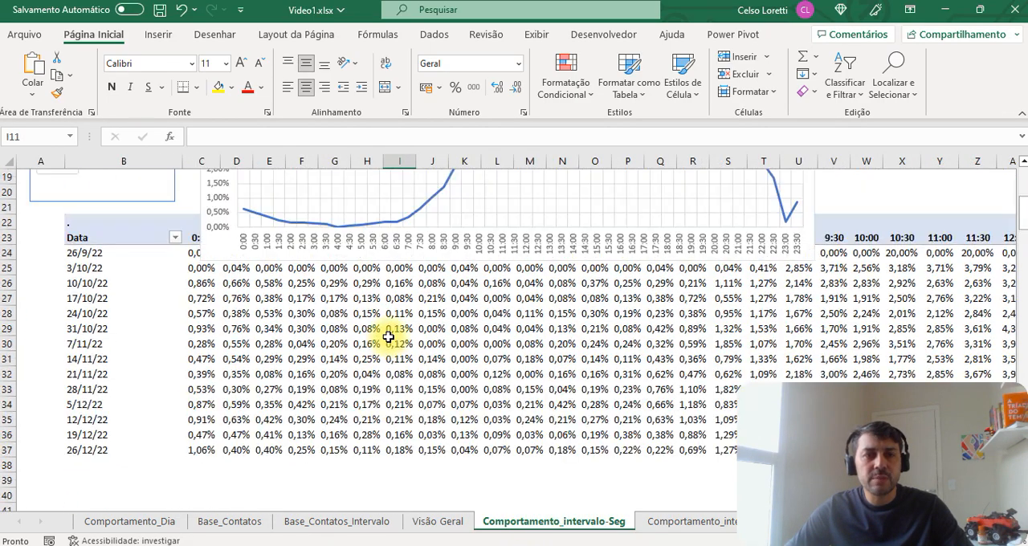
pyautogui.scroll(1, 388, 337)
pyautogui.scroll(-8, 389, 338)
pyautogui.scroll(1, 390, 338)
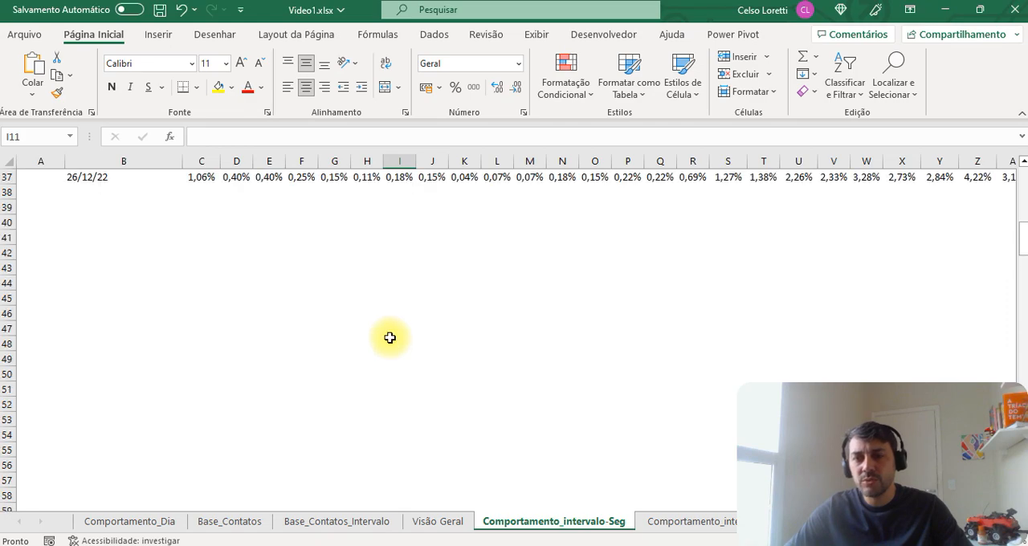
pyautogui.scroll(11, 389, 338)
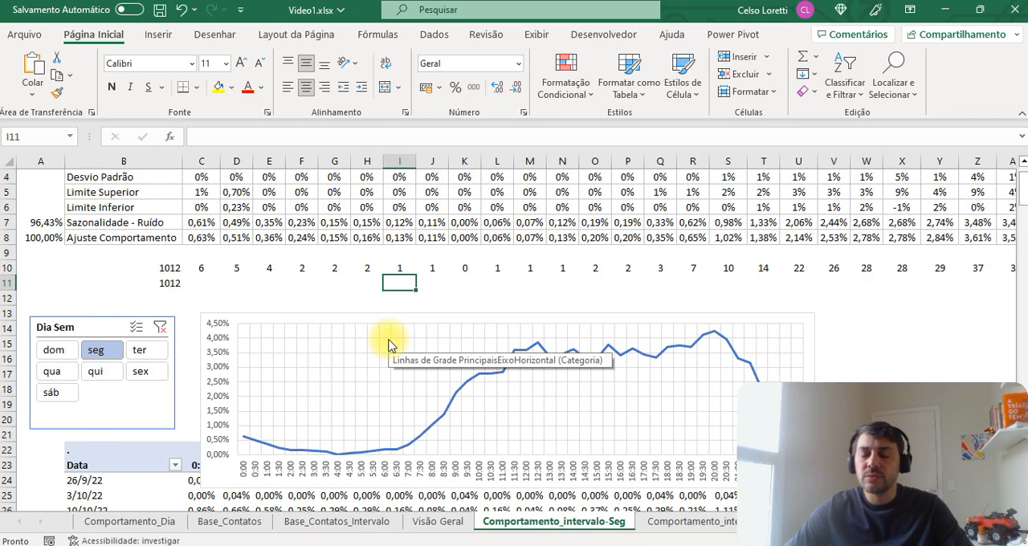
pyautogui.scroll(1, 388, 345)
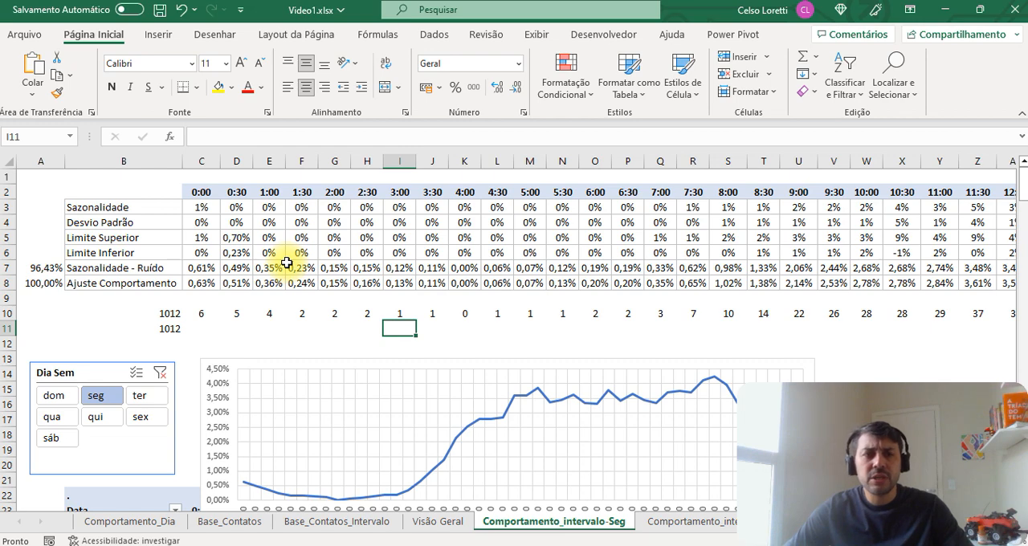
# Step: Clear the Dia Sem slicer filter and filter the interval data by seg again
pyautogui.scroll(-2, 287, 263)
pyautogui.click(160, 281)
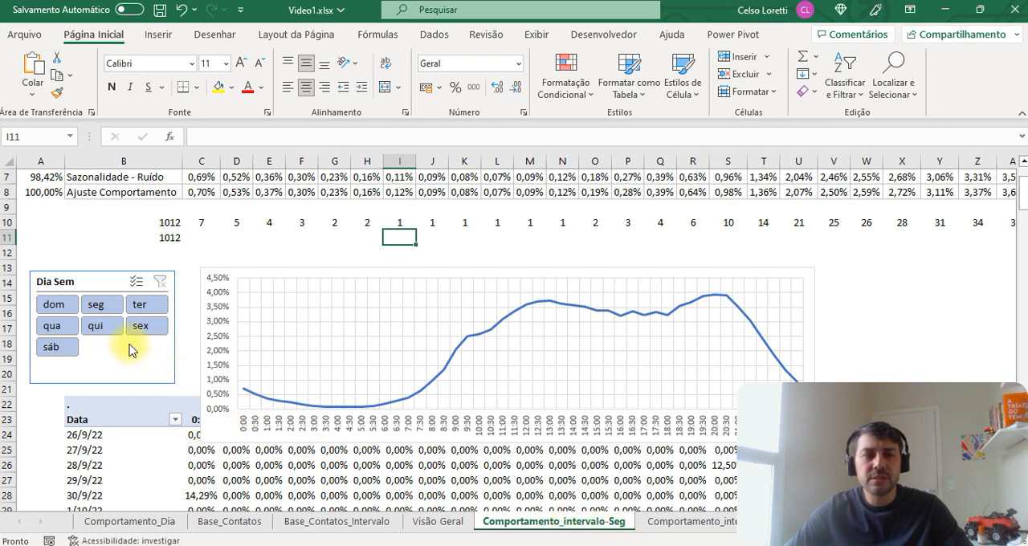
pyautogui.click(96, 307)
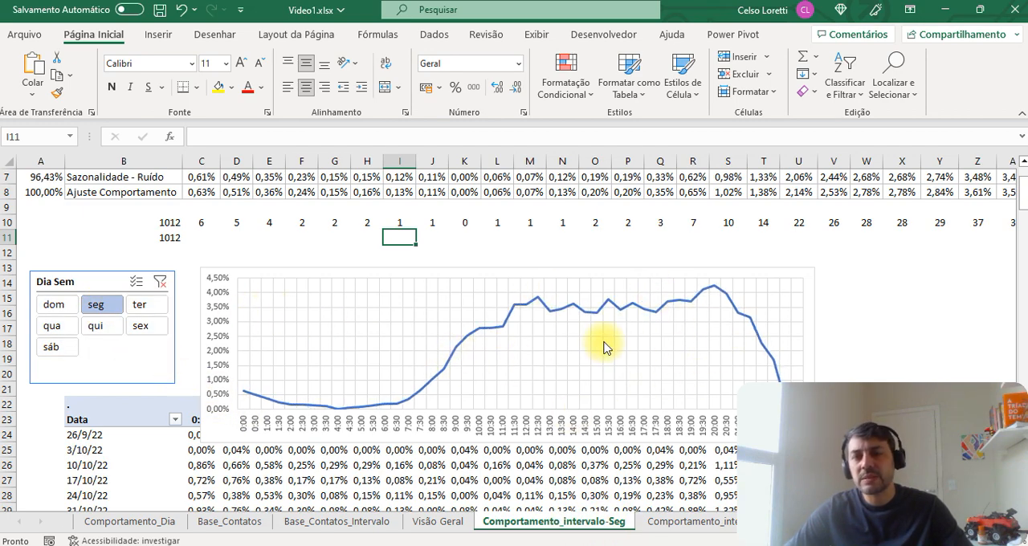
pyautogui.scroll(2, 392, 383)
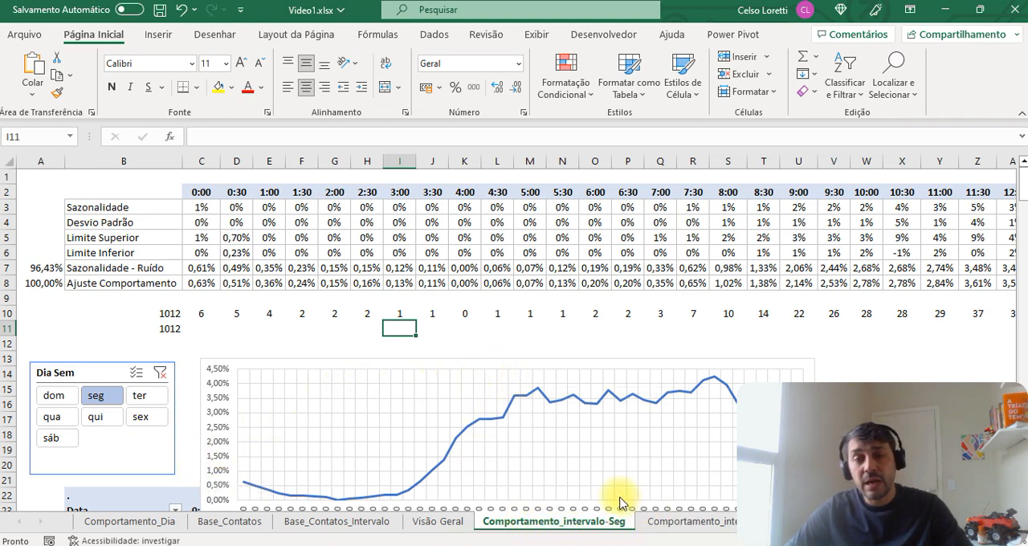
# Step: Review the weekday interval table and its chart on the Visão Geral sheet
pyautogui.click(437, 521)
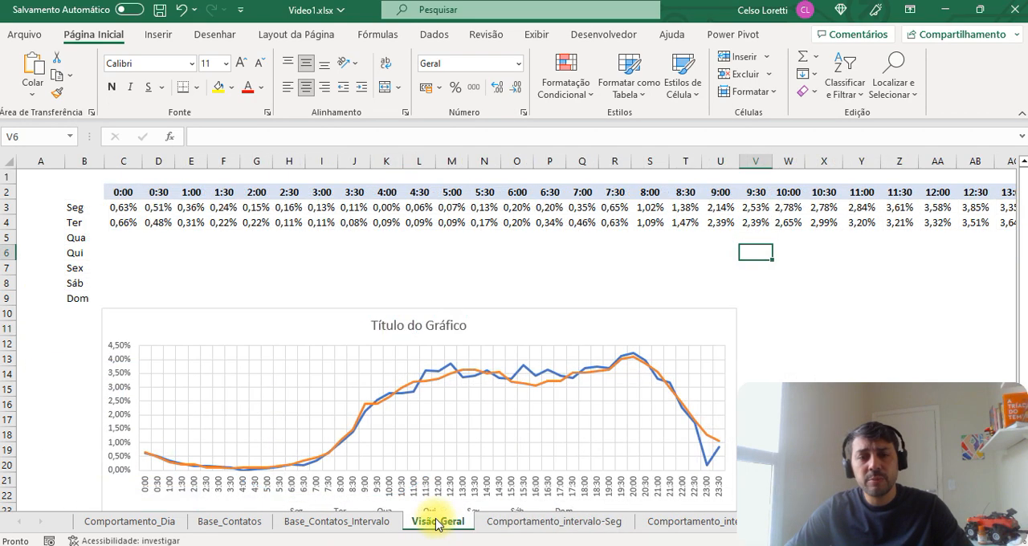
pyautogui.scroll(-2, 369, 266)
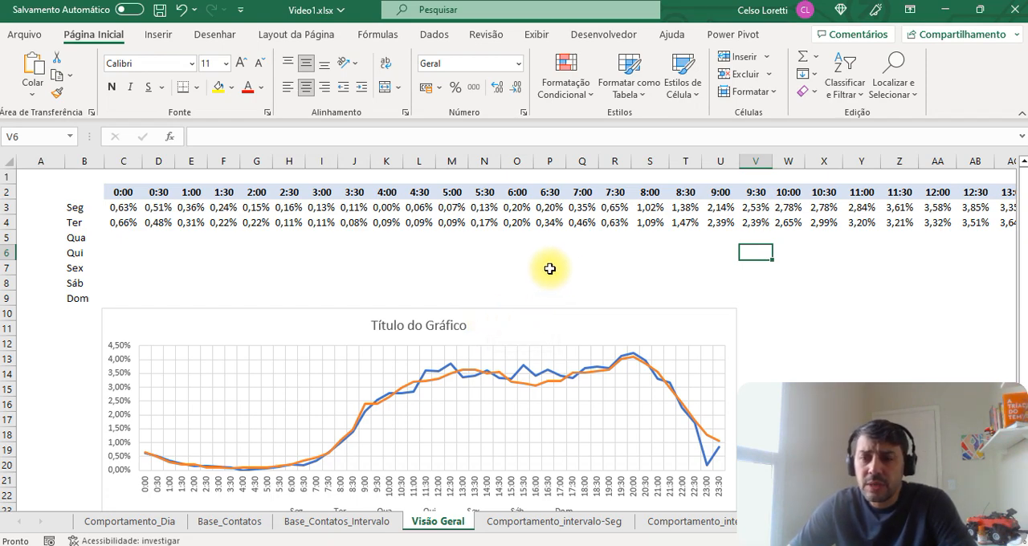
pyautogui.click(419, 268)
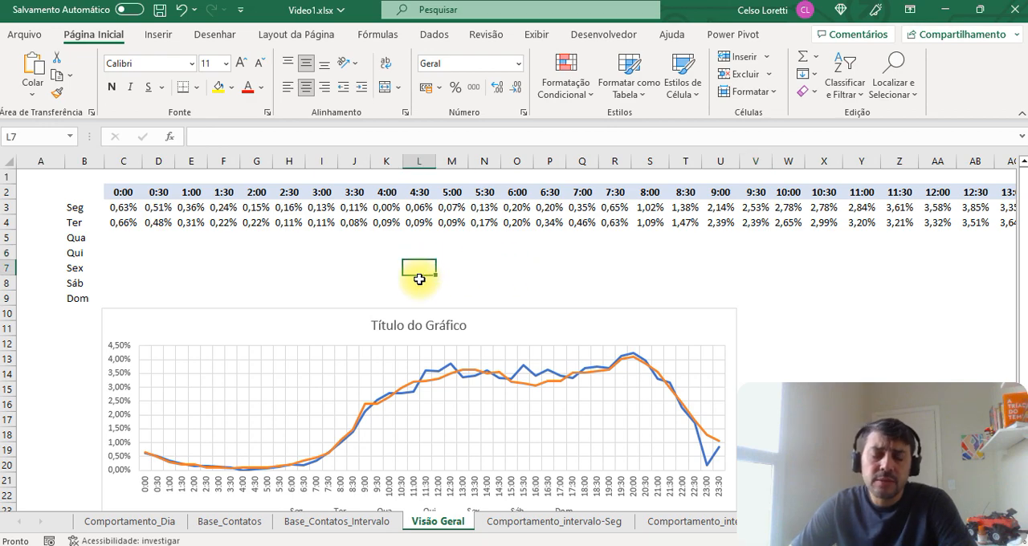
# Step: Inspect the Dia Sem + Seq formula in F15 and the tables below it on the Comportamento_Dia sheet
pyautogui.click(143, 524)
pyautogui.scroll(7, 161, 474)
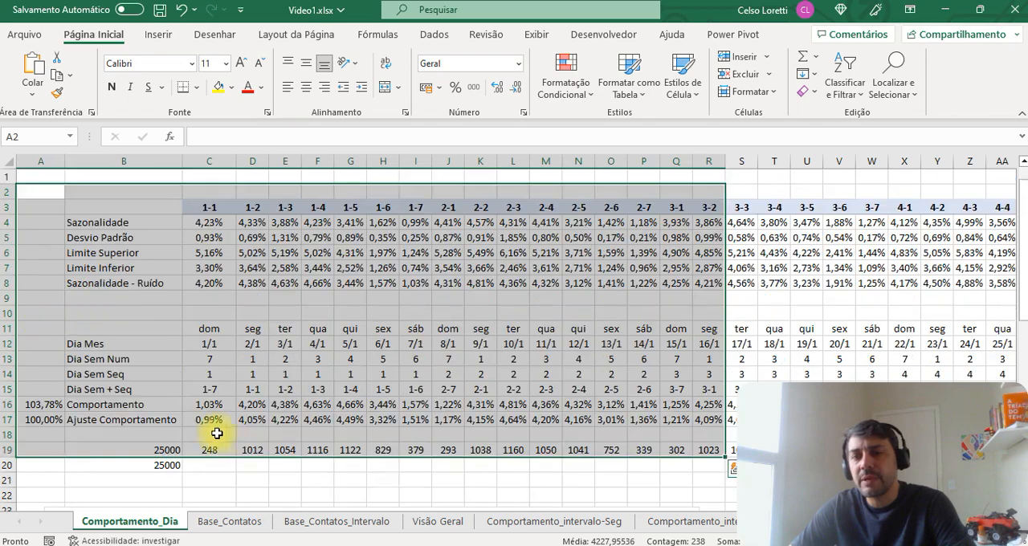
pyautogui.click(329, 390)
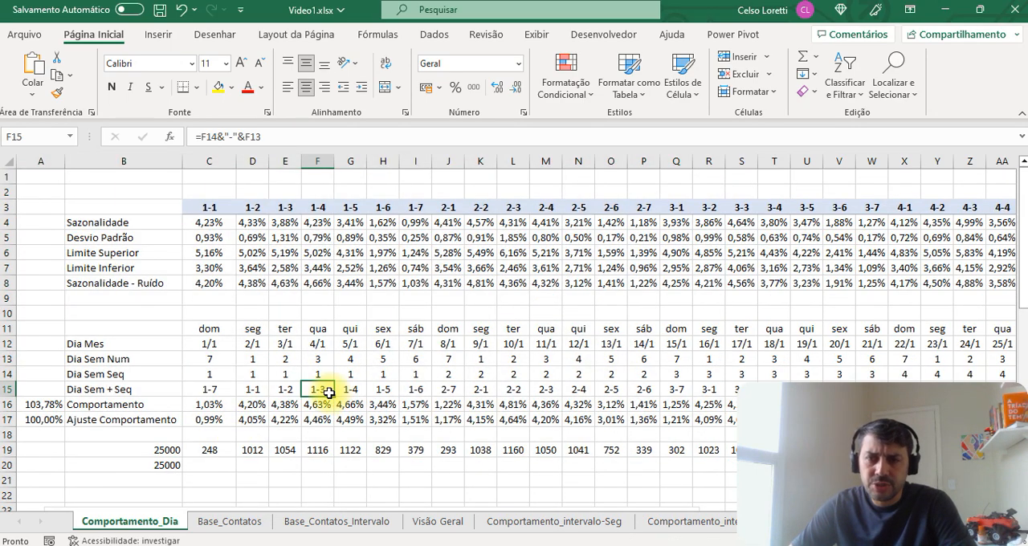
pyautogui.scroll(-6, 332, 393)
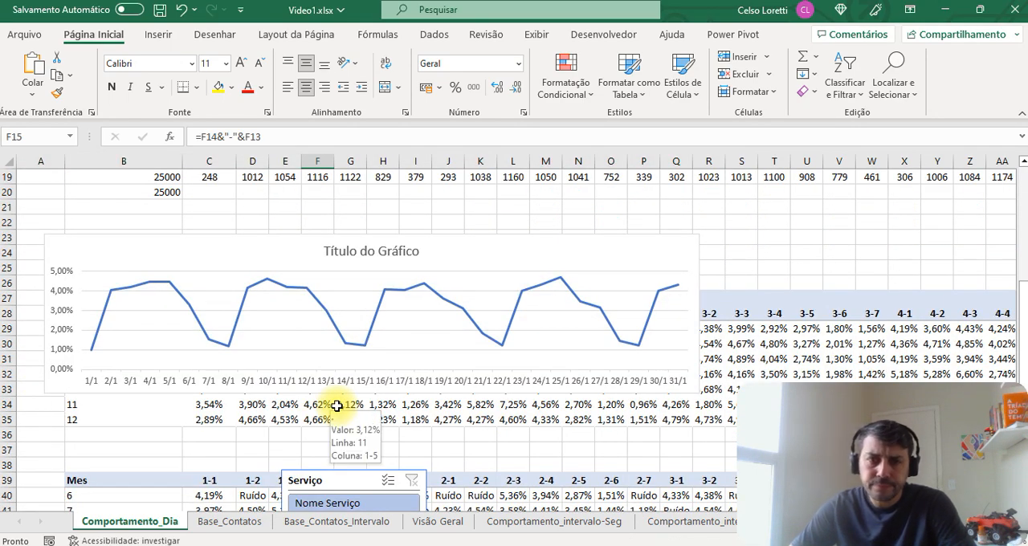
pyautogui.scroll(6, 337, 406)
pyautogui.scroll(-6, 317, 374)
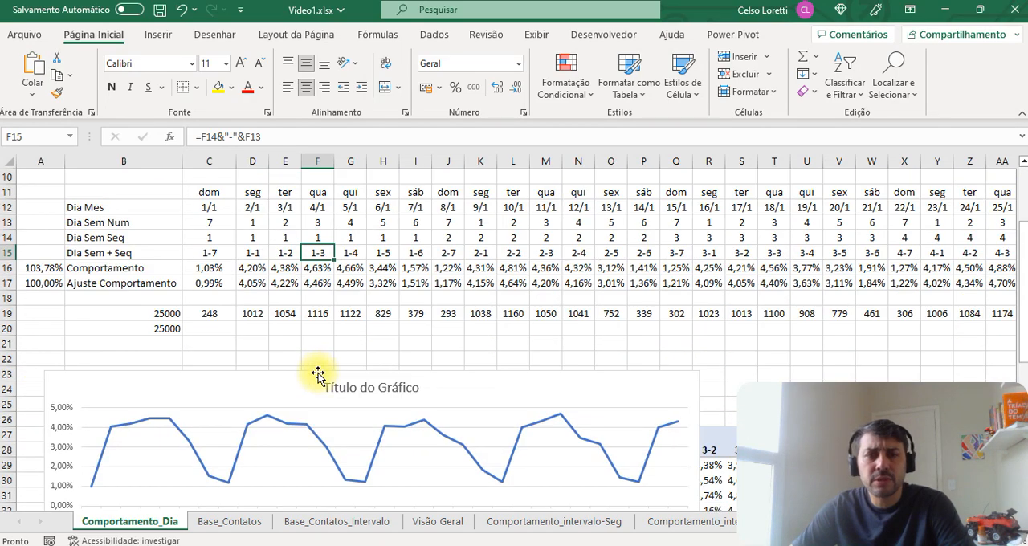
pyautogui.scroll(6, 296, 363)
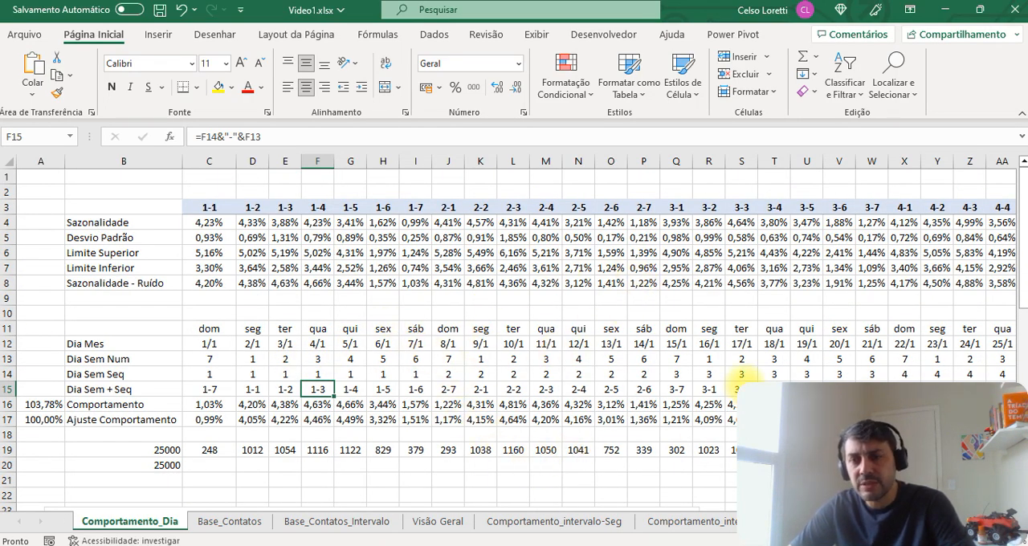
# Step: Inspect the Sazonalidade - Ruído formula for interval 0:00 and the row's sum on the Comportamento_intervalo-Seg sheet
pyautogui.click(324, 526)
pyautogui.click(437, 524)
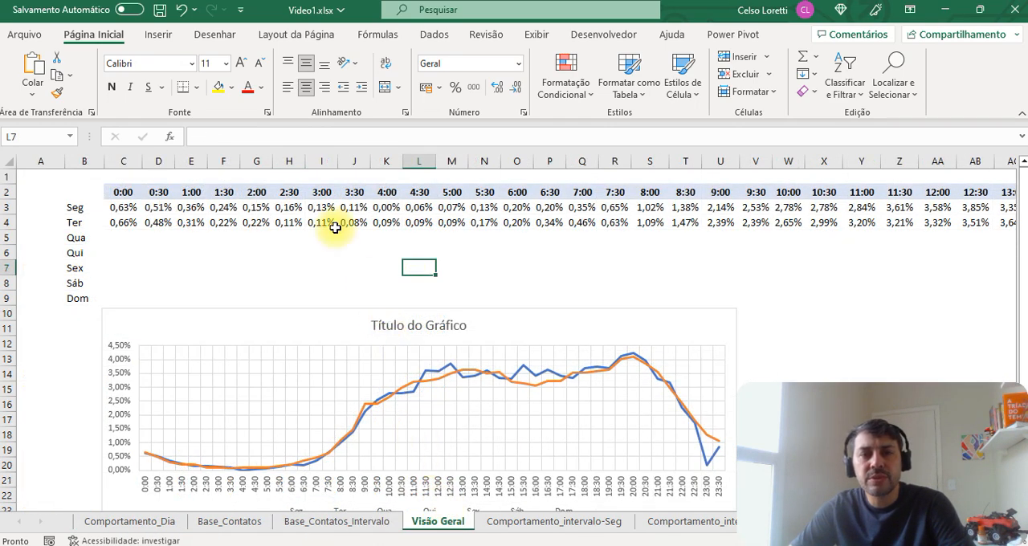
pyautogui.click(557, 521)
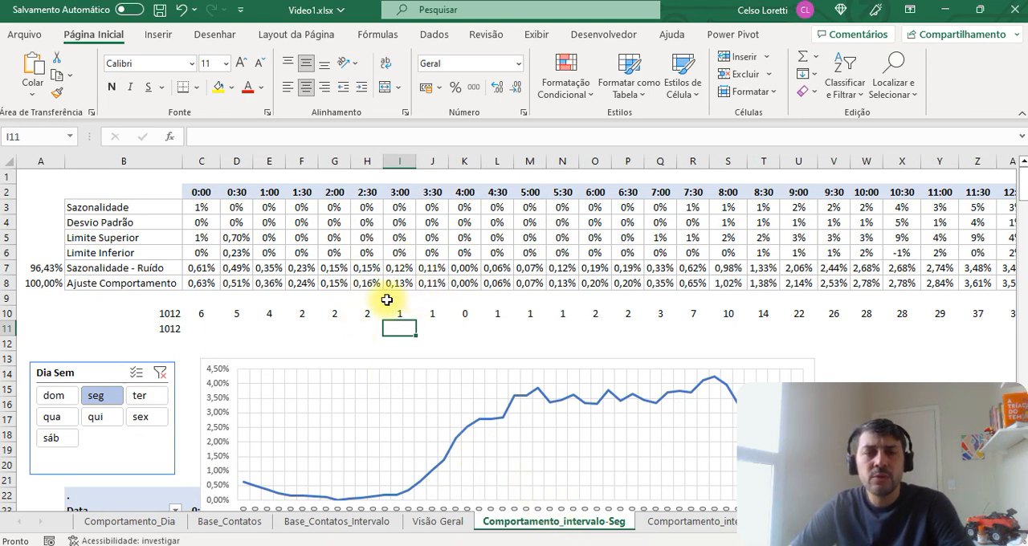
pyautogui.click(205, 269)
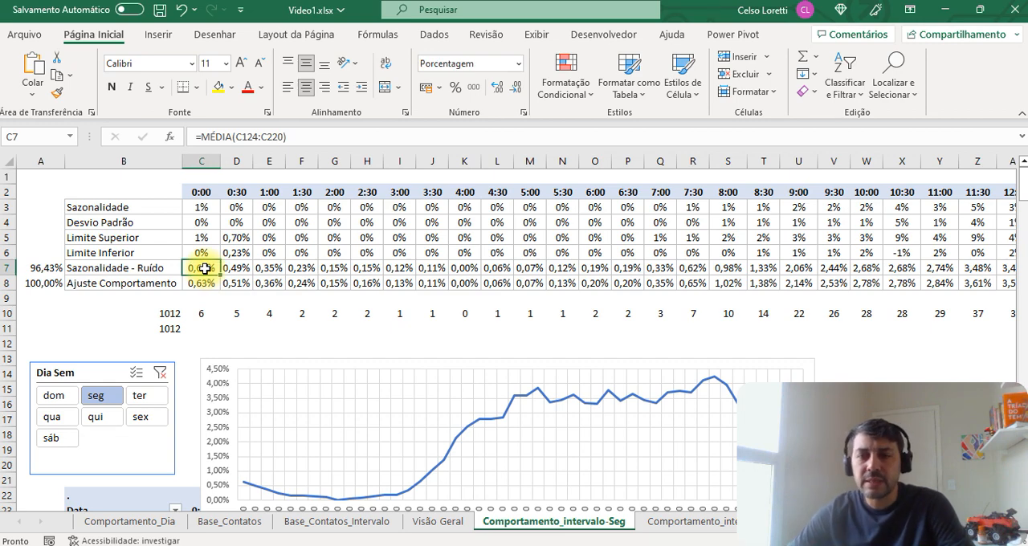
pyautogui.hotkey('ctrl', 'Right')
pyautogui.hotkey('ctrl', 'Left')
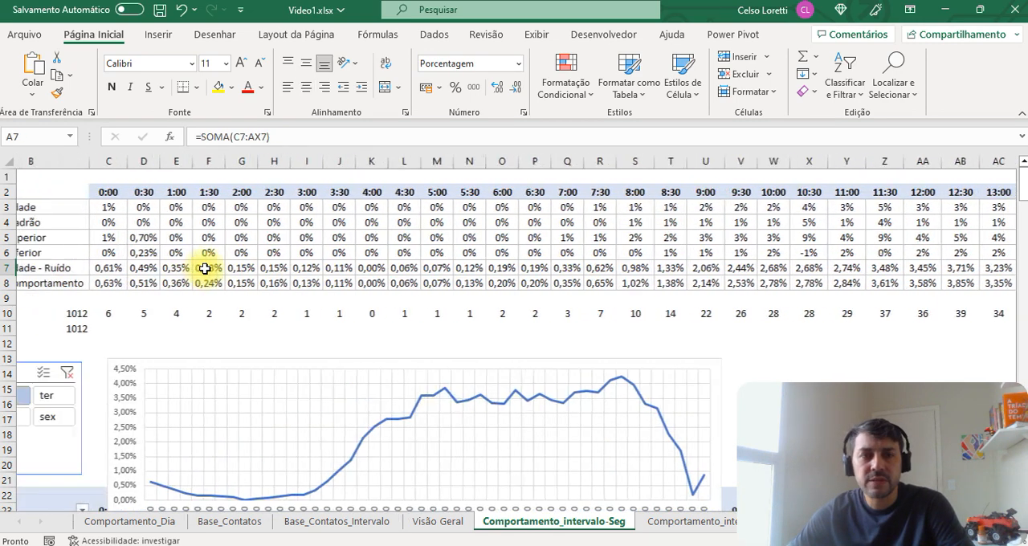
# Step: Highlight the Ajuste Comportamento row and the Sazonalidade - Ruído row, and check the Sazonalidade - Ruído total in A7
pyautogui.press('Right')
pyautogui.press('Down')
pyautogui.press('Left')
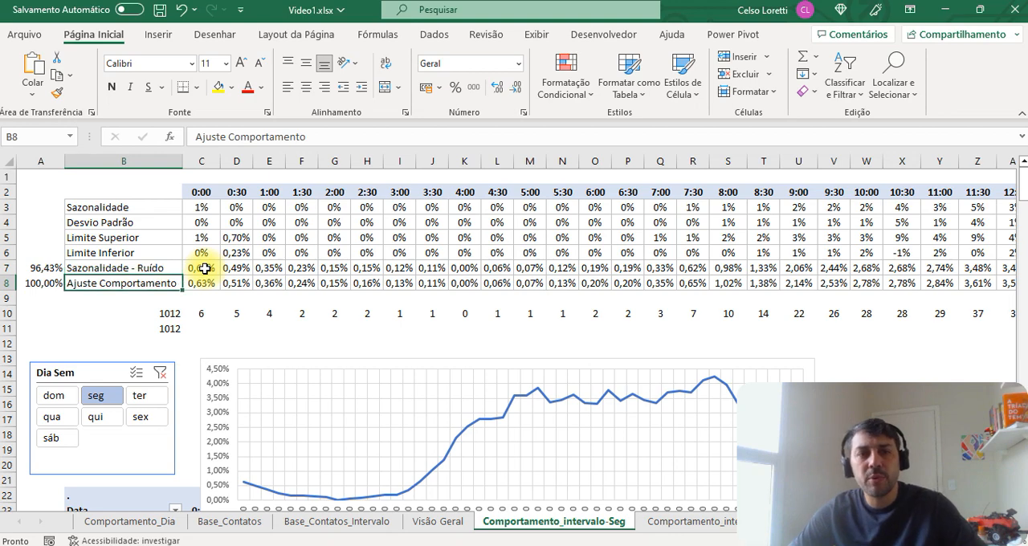
pyautogui.hotkey('shift', 'space')
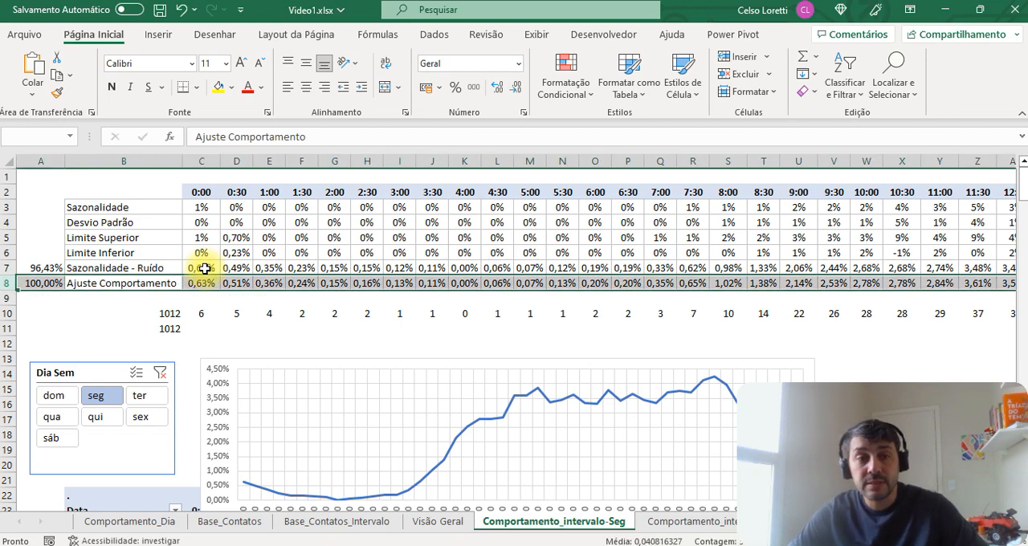
pyautogui.press('Up')
pyautogui.hotkey('shift', 'space')
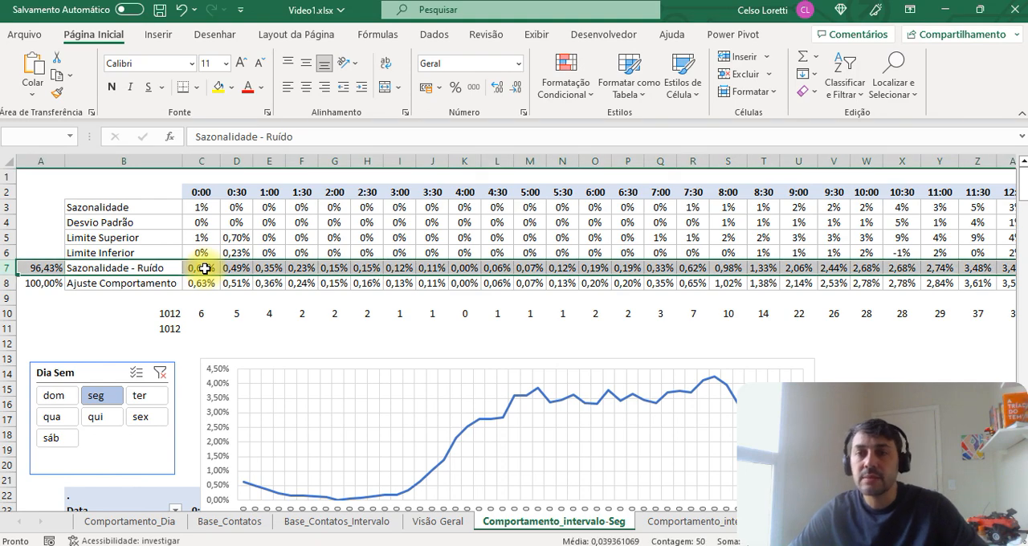
pyautogui.press('Left')
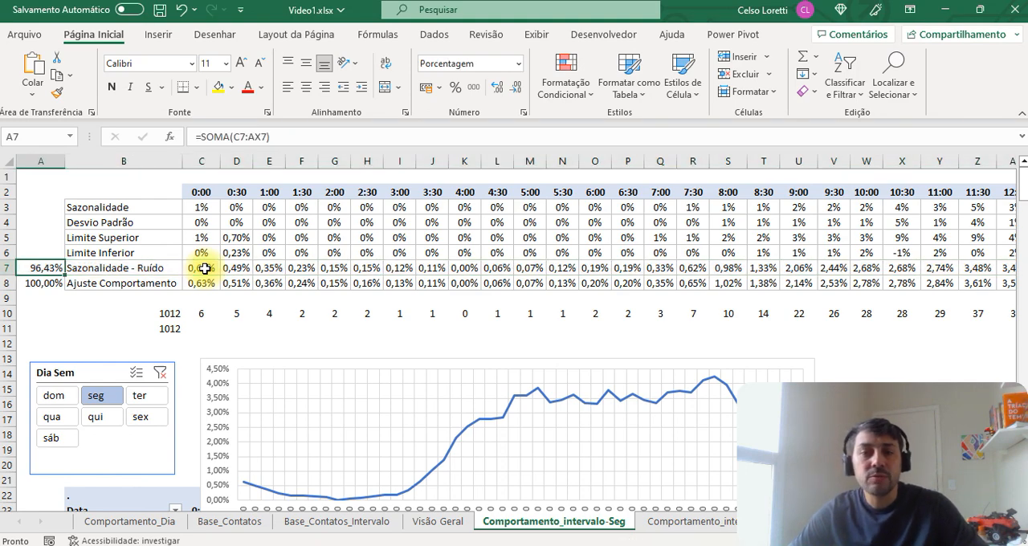
pyautogui.press('Right')
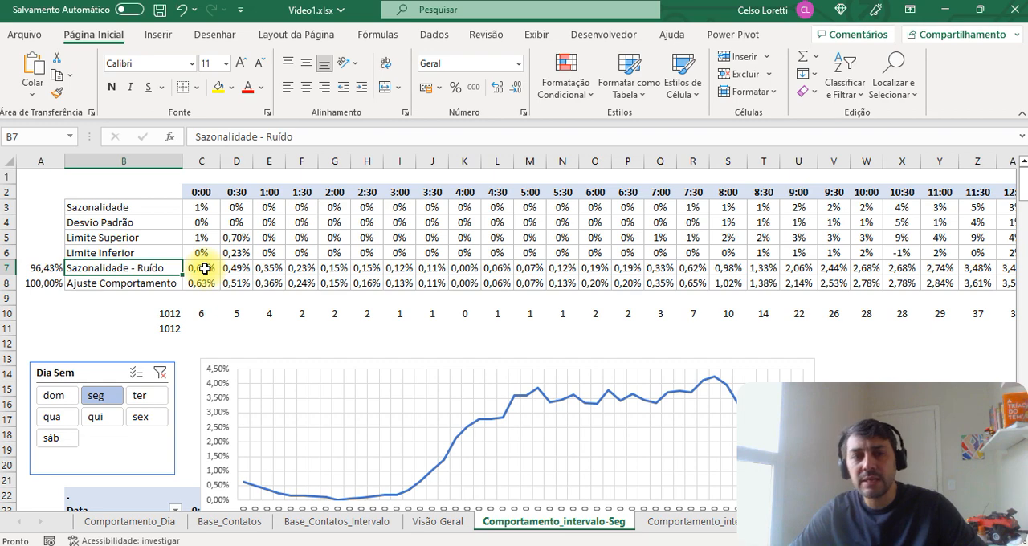
# Step: Check the Sazonalidade - Ruído total in A7, the 0:30 average formula in D7, and the interval chart on the Comportamento_intervalo-Seg sheet
pyautogui.press('Left')
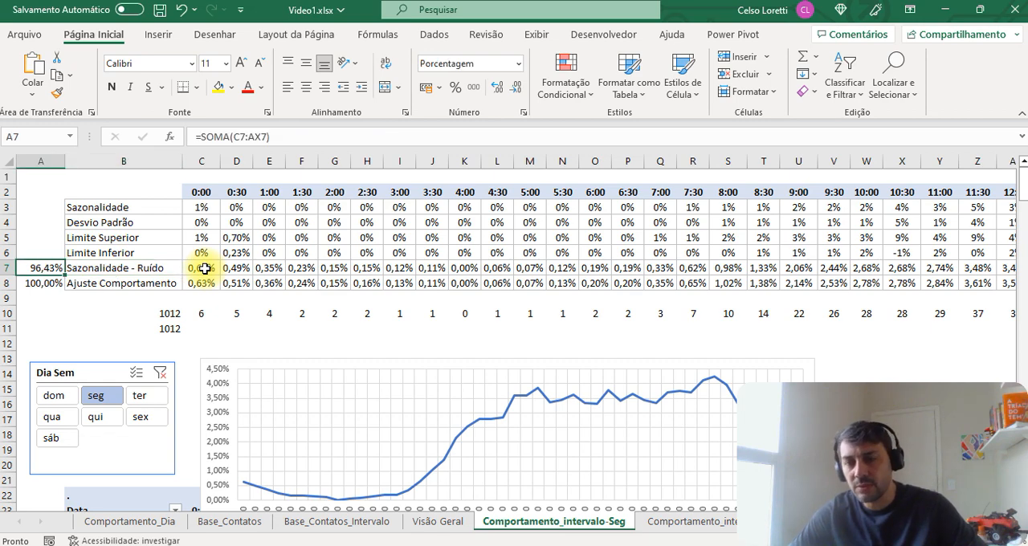
pyautogui.press('Right')
pyautogui.press('Right')
pyautogui.press('Right')
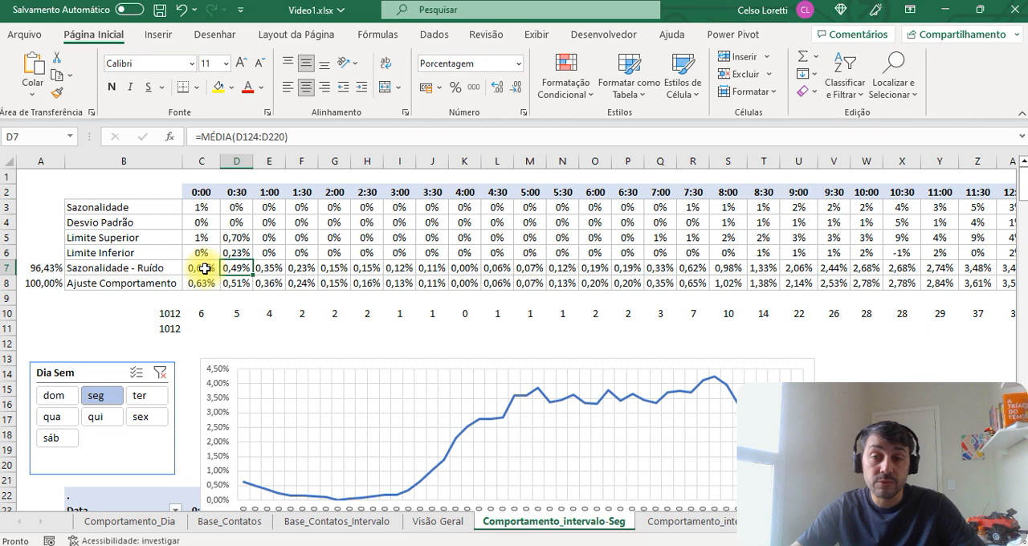
pyautogui.scroll(-2, 208, 269)
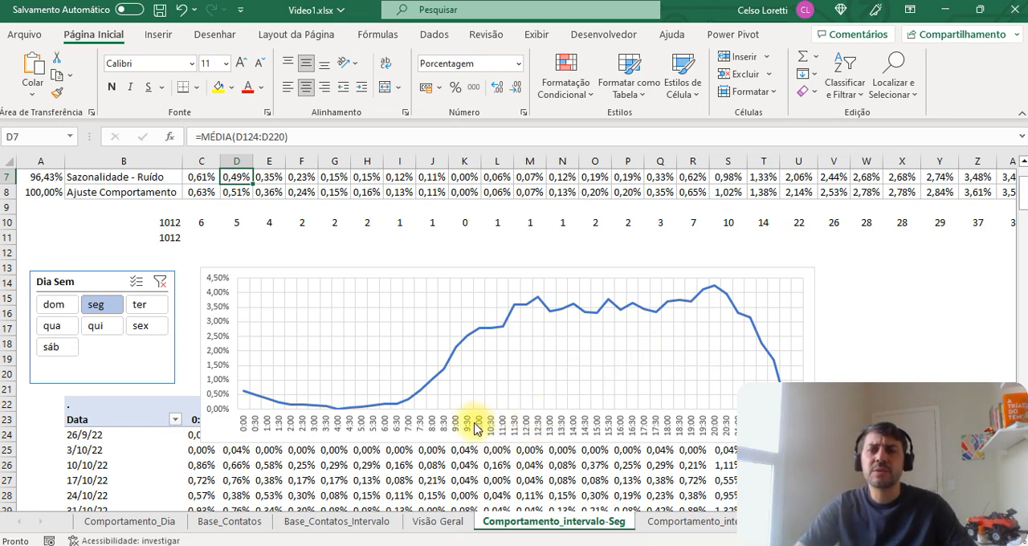
pyautogui.scroll(2, 560, 403)
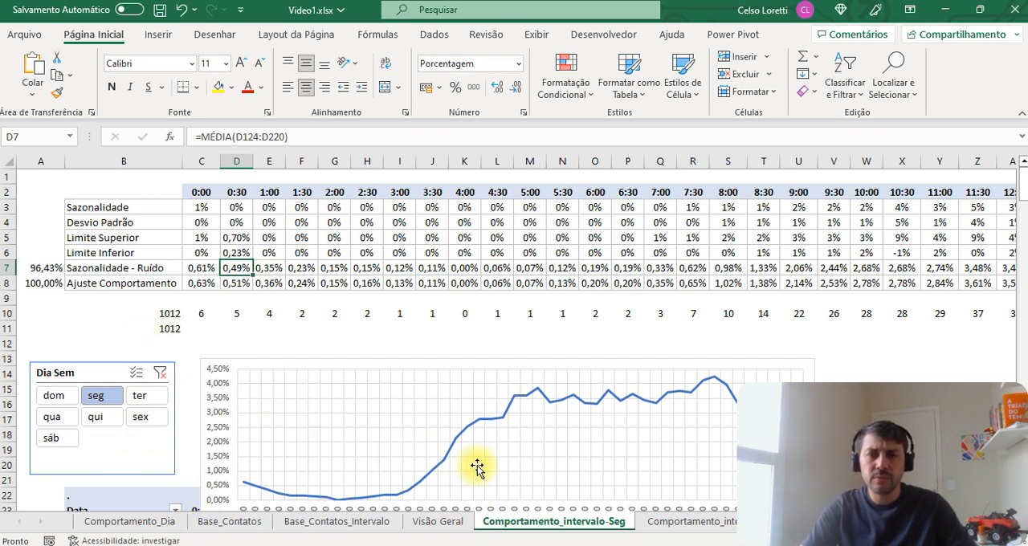
# Step: Clear the Dia Sem filter on the Comportamento_intervalo-Seg sheet, review its Sazonalidade - Ruído row and look at the following weekday sheet
pyautogui.click(161, 374)
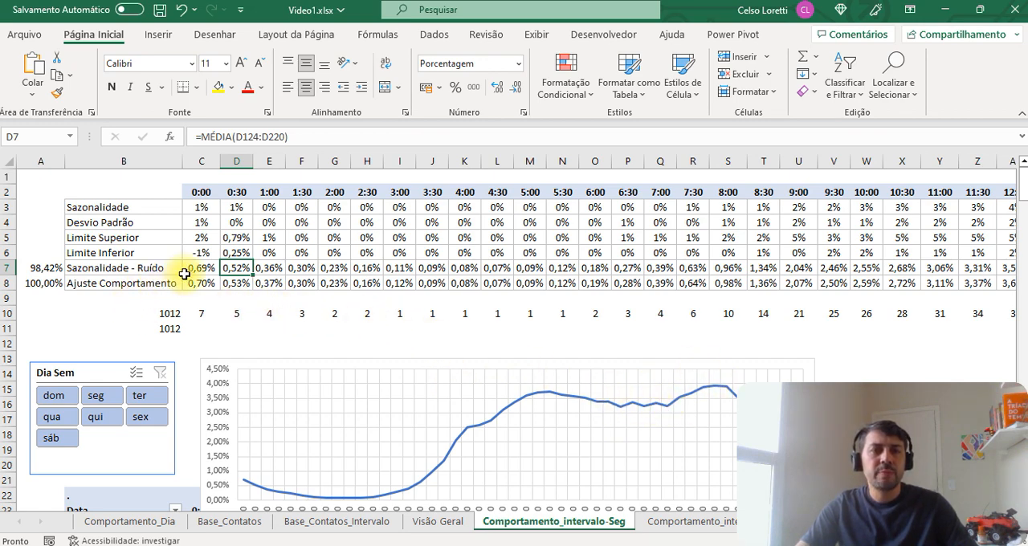
pyautogui.moveTo(196, 265); pyautogui.dragTo(494, 269)
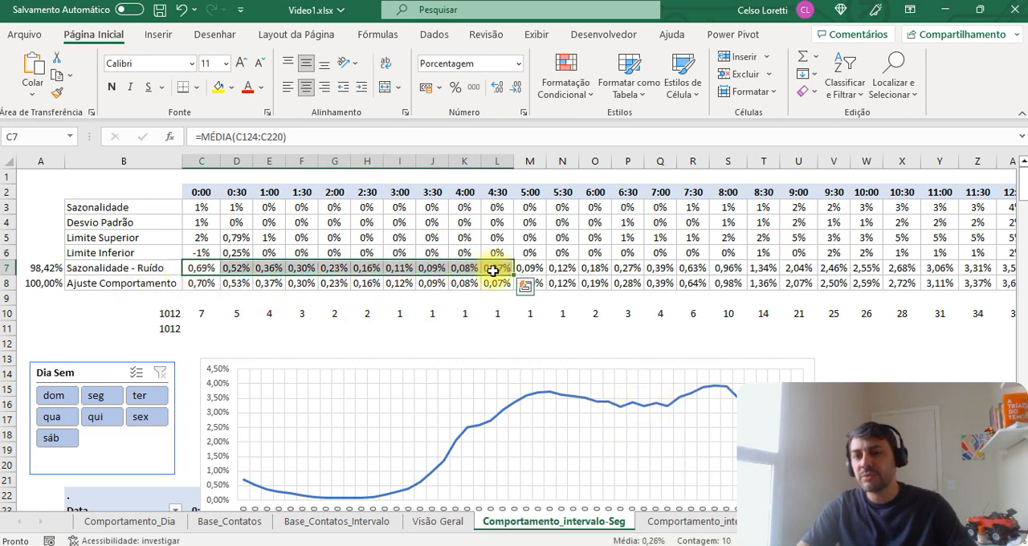
pyautogui.click(174, 316)
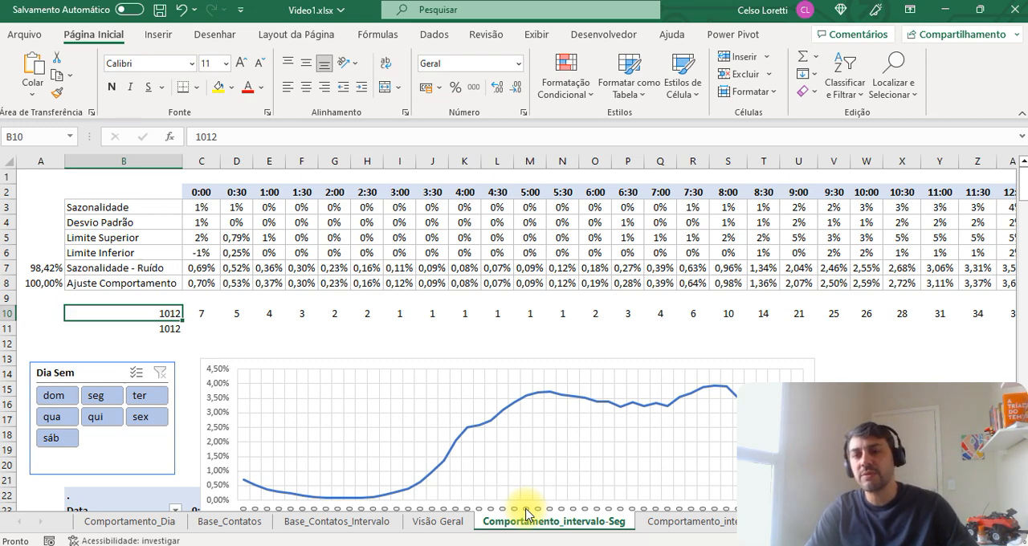
pyautogui.hotkey('ctrl', 'pagedown')
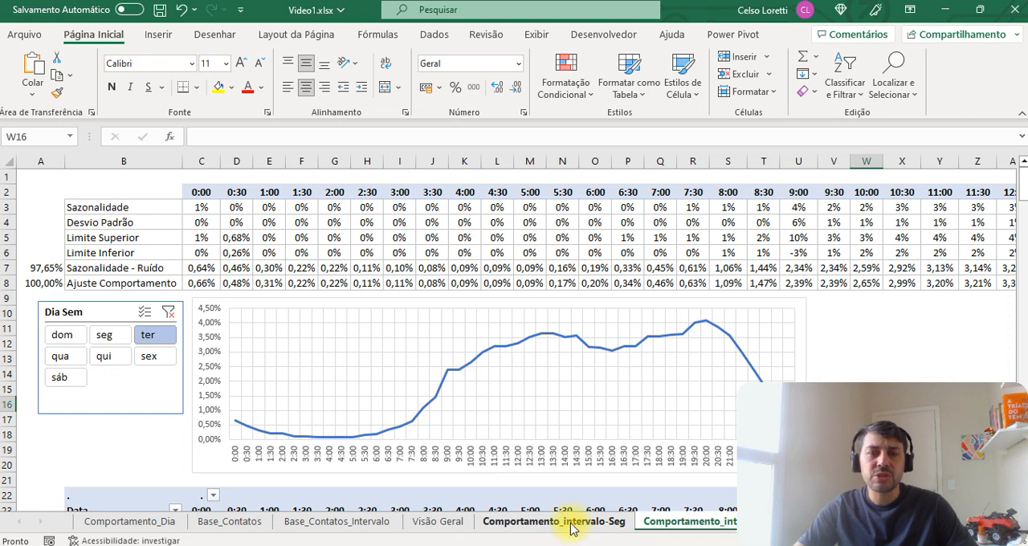
# Step: Insert a new blank worksheet before Comportamento_Dia and name it DIM
pyautogui.rightClick(140, 521)
pyautogui.click(193, 322)
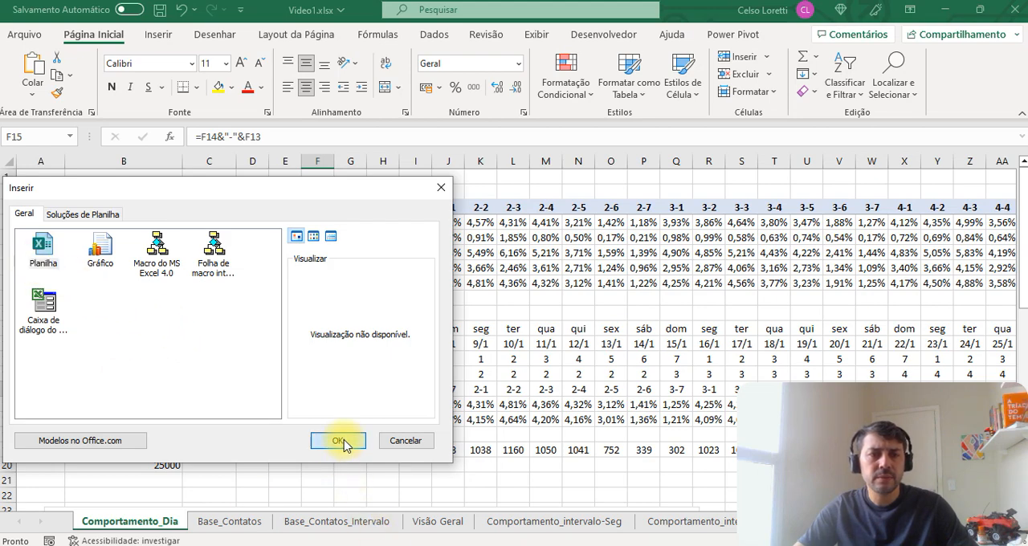
pyautogui.click(337, 440)
pyautogui.doubleClick(118, 522)
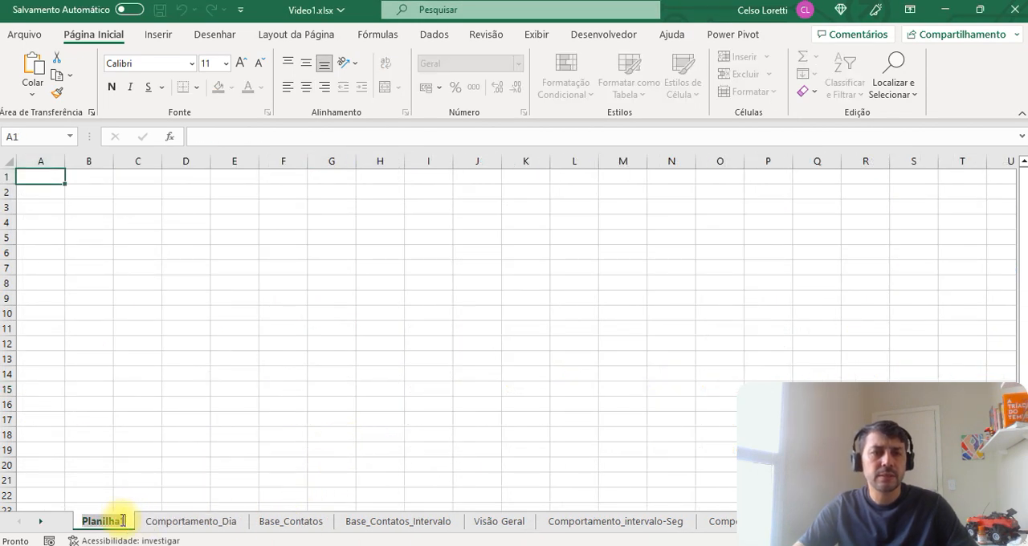
pyautogui.write('DIM')
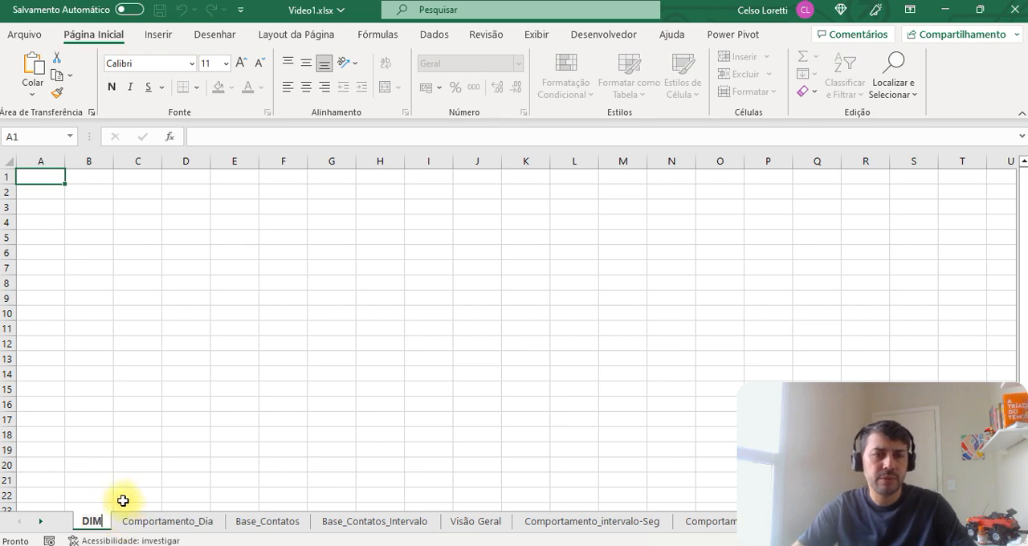
pyautogui.click(140, 481)
pyautogui.click(229, 374)
pyautogui.click(215, 254)
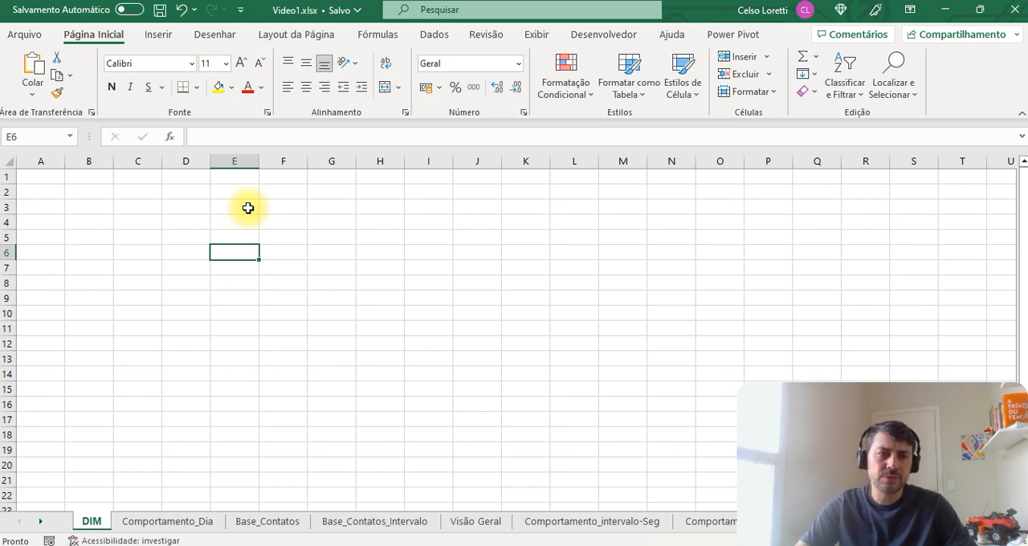
# Step: Narrow column A of the DIM sheet to a thin margin
pyautogui.click(70, 219)
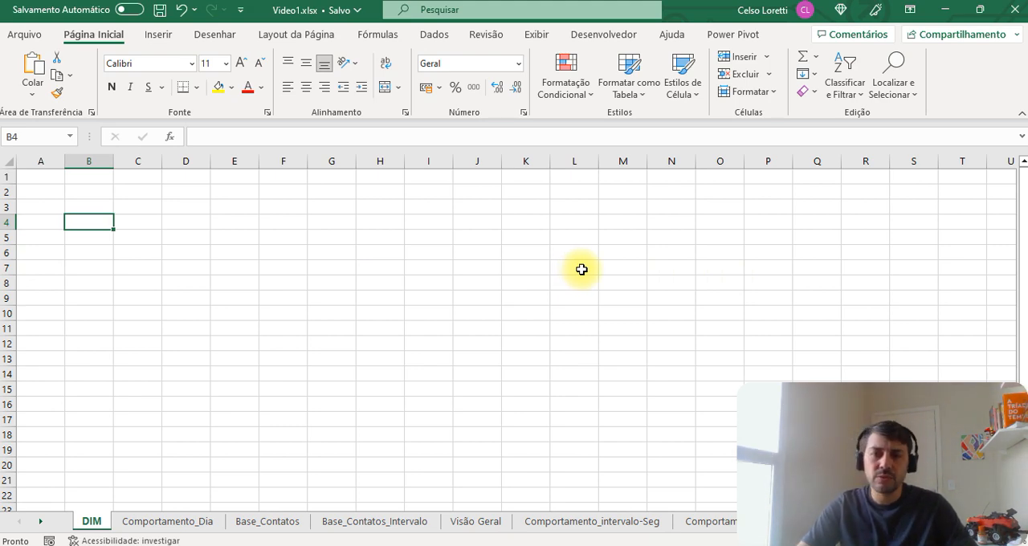
pyautogui.click(90, 207)
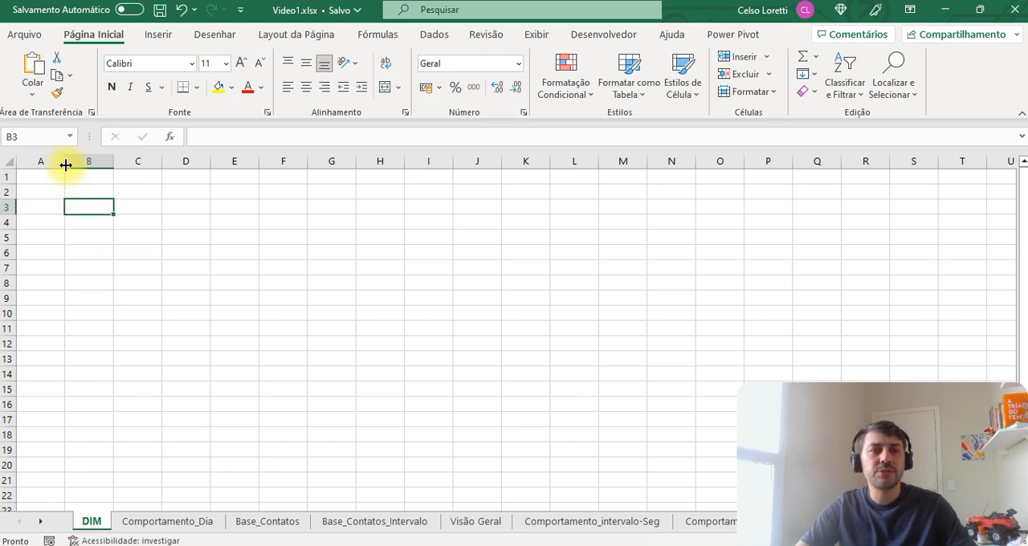
pyautogui.moveTo(65, 161); pyautogui.dragTo(25, 169)
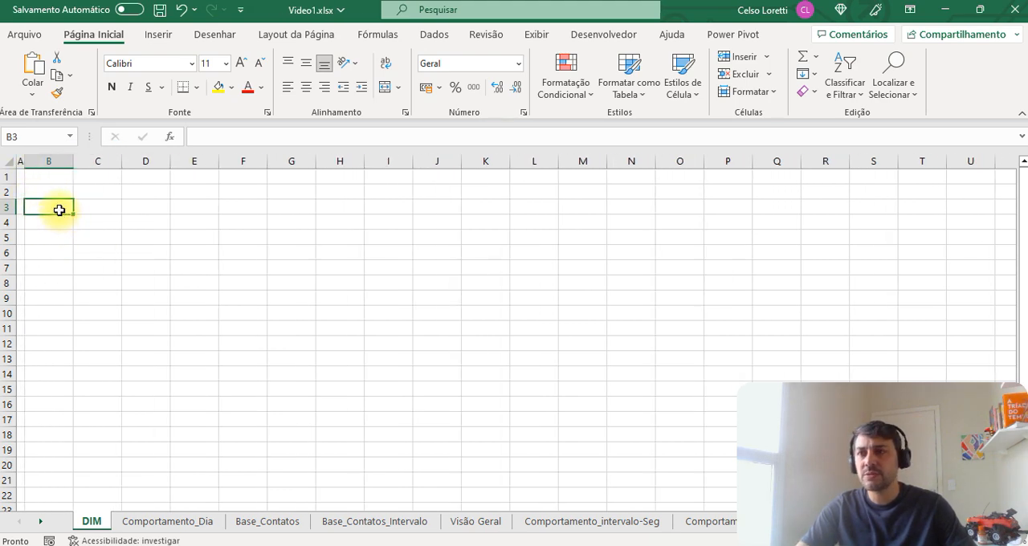
# Step: Enter the labels Contatos in B3 and TMA / AHT in B4 on the DIM sheet
pyautogui.press('Right')
pyautogui.press('Down')
pyautogui.press('Left')
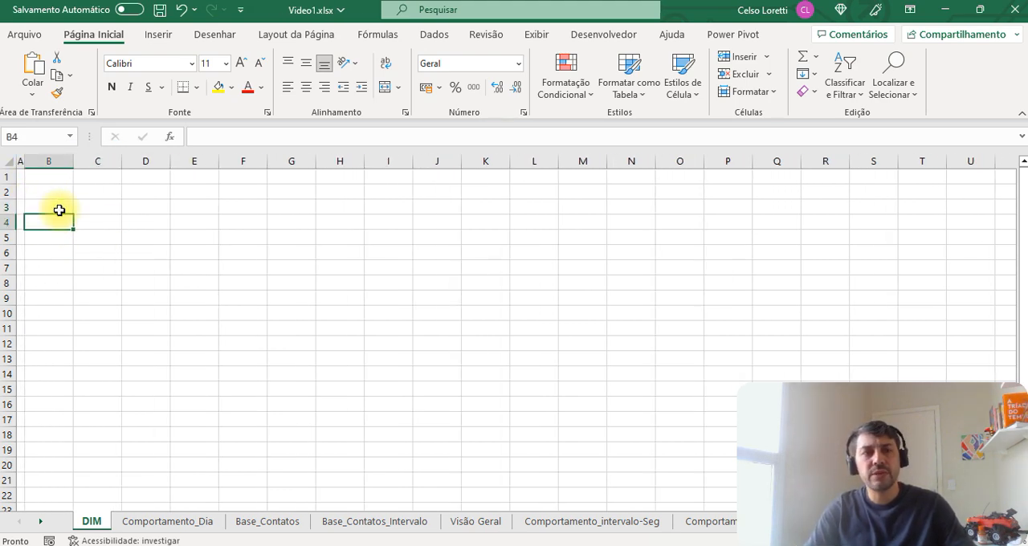
pyautogui.press('Up')
pyautogui.write('Cont')
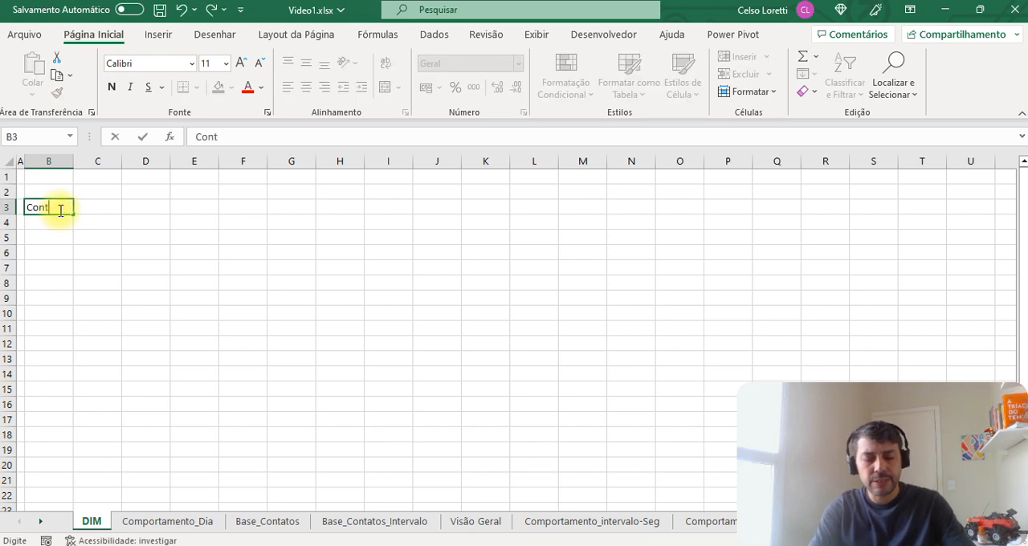
pyautogui.write('atosd')
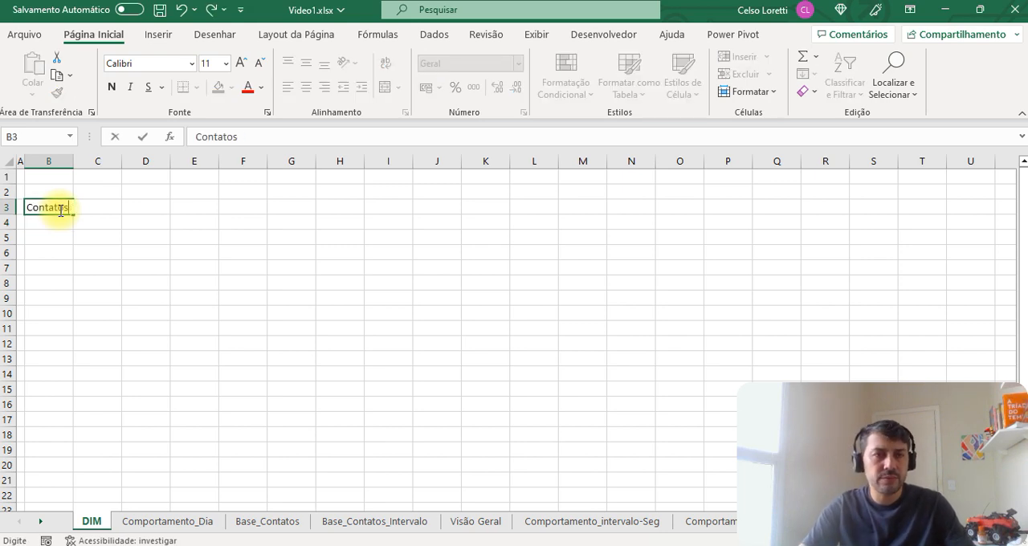
pyautogui.press('Return')
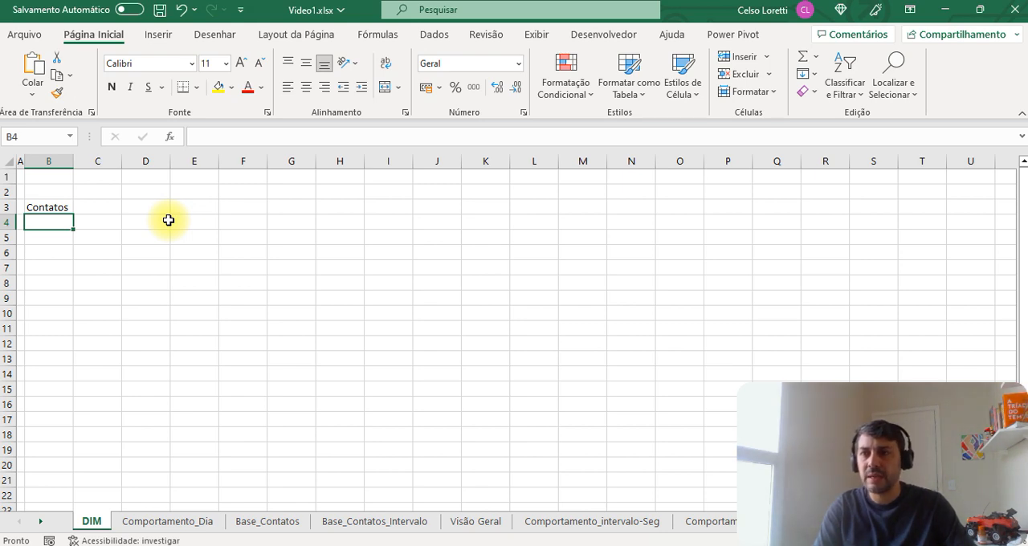
pyautogui.write('TMA')
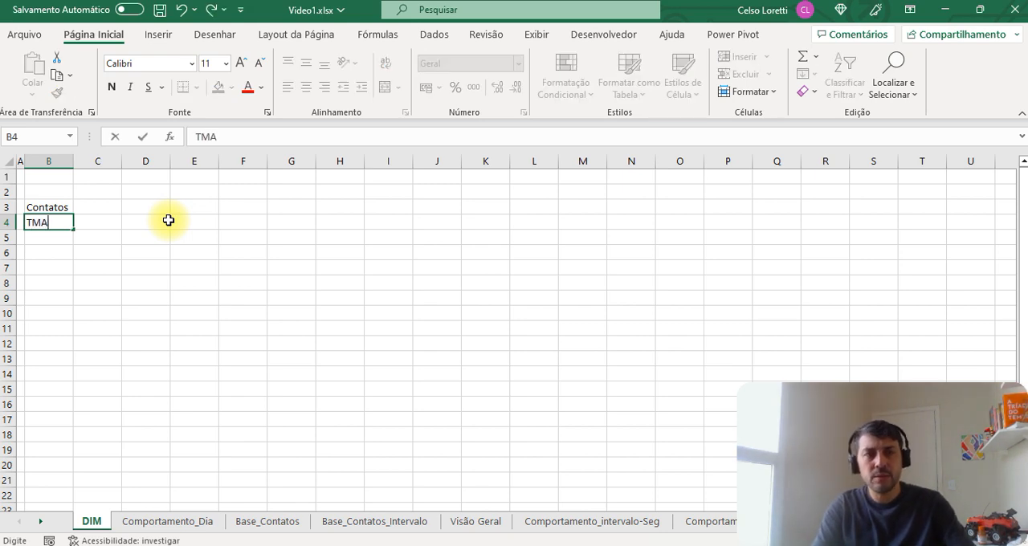
pyautogui.write(' / AHT')
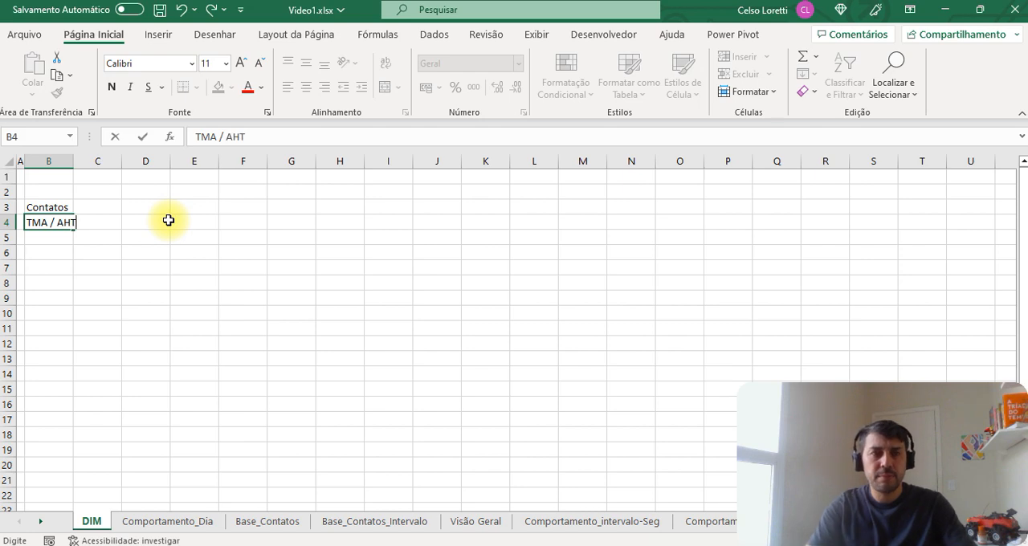
pyautogui.press('Return')
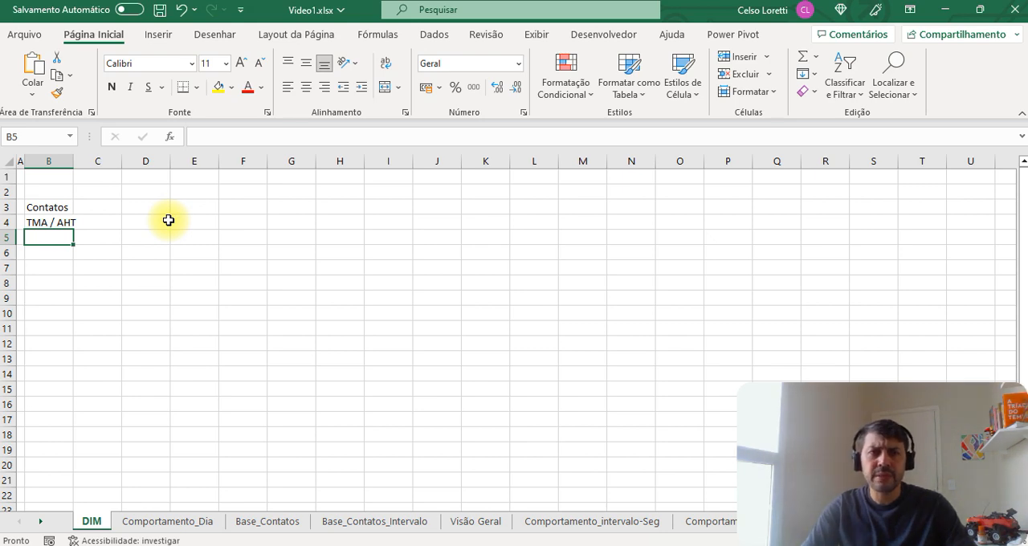
# Step: Add the labels SLA in B5 and ASA in B6 below TMA / AHT
pyautogui.press('Up')
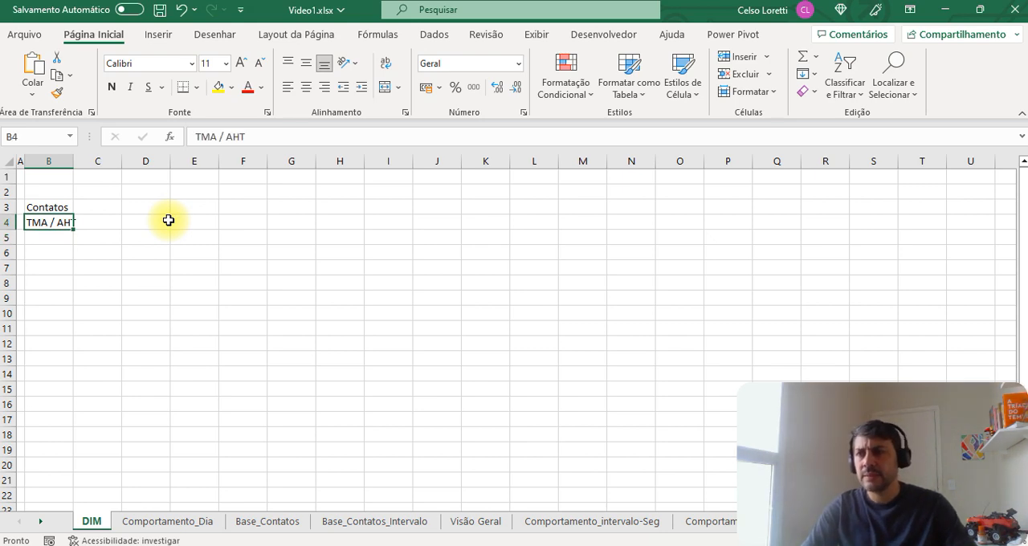
pyautogui.press('Down')
pyautogui.write('SLA')
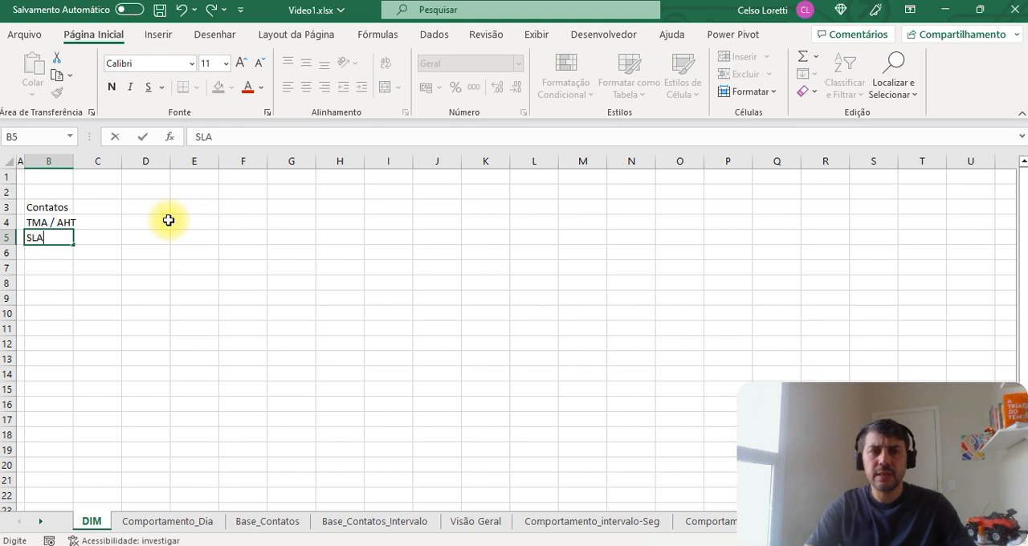
pyautogui.press('Return')
pyautogui.write('ASA')
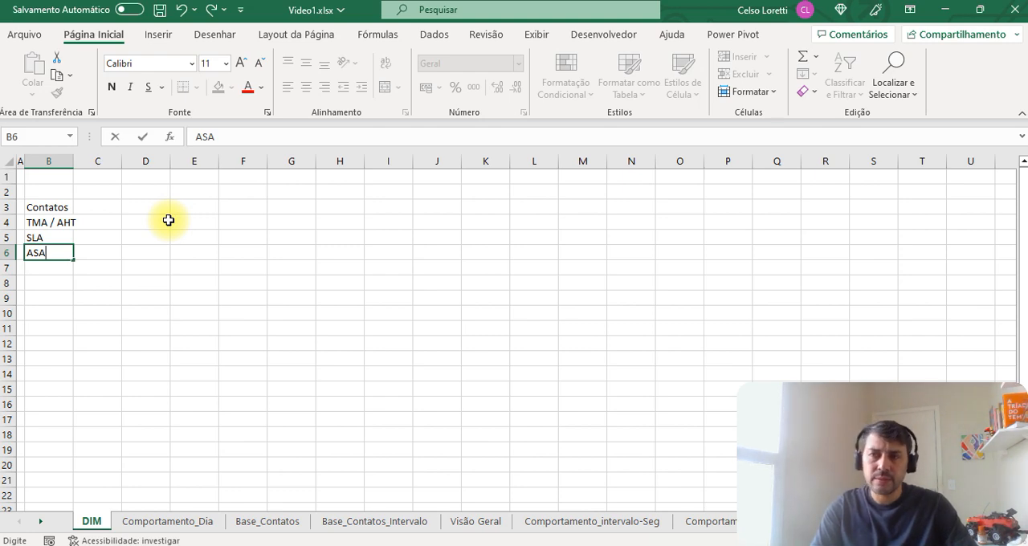
pyautogui.press('Return')
pyautogui.press('Up')
pyautogui.press('Up')
pyautogui.press('Up')
pyautogui.press('Up')
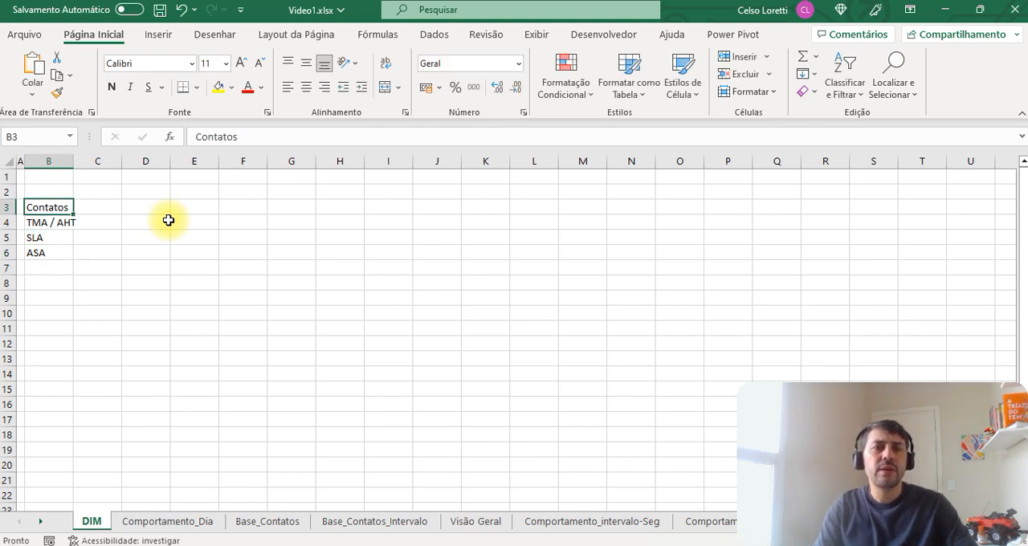
# Step: Add the labels Indisp. in B7 and Pausas NR17 in B8 to the parameter list
pyautogui.press('Down')
pyautogui.press('Down')
pyautogui.press('Down')
pyautogui.press('Down')
pyautogui.write('ind')
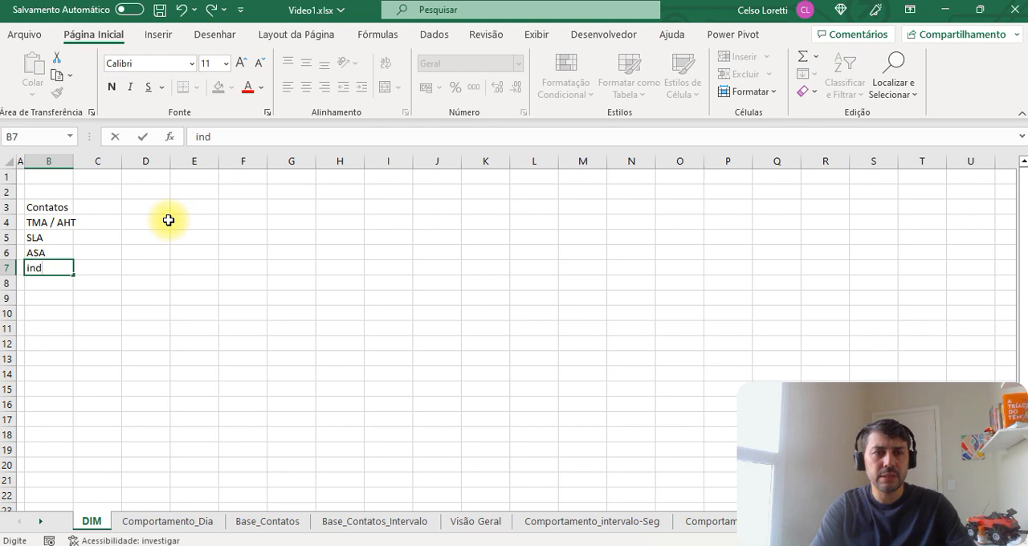
pyautogui.press('Escape')
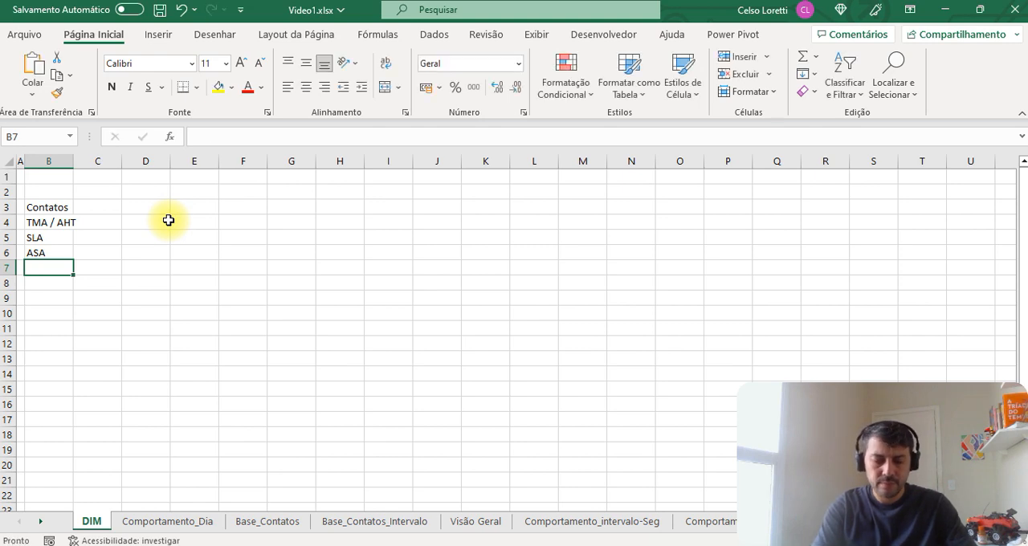
pyautogui.write('Indisp')
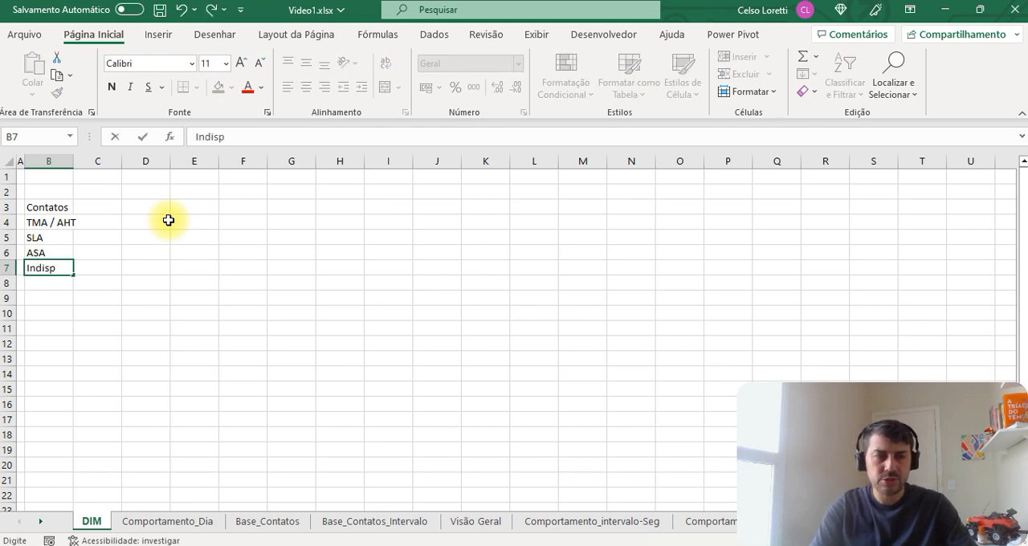
pyautogui.write('.')
pyautogui.press('Return')
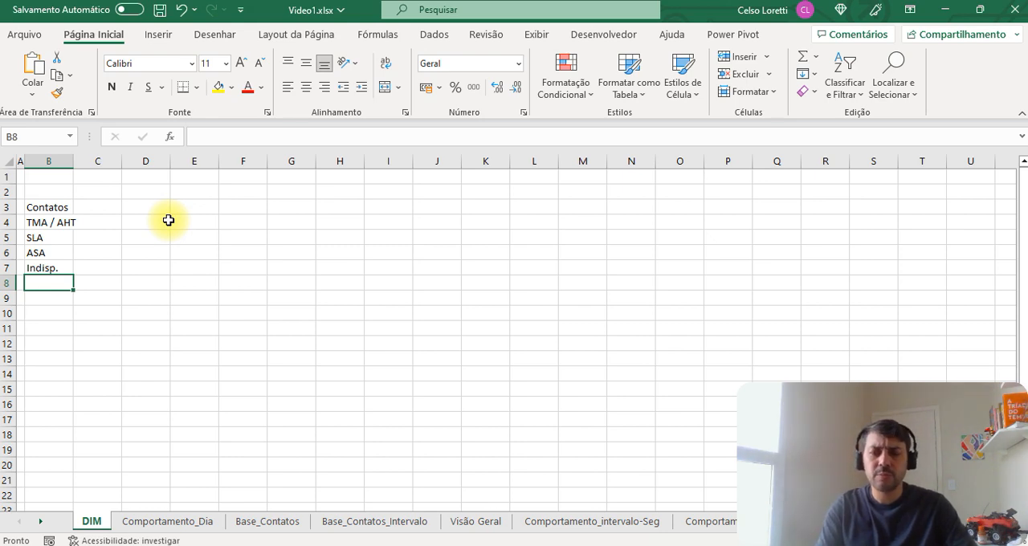
pyautogui.write('Pausas')
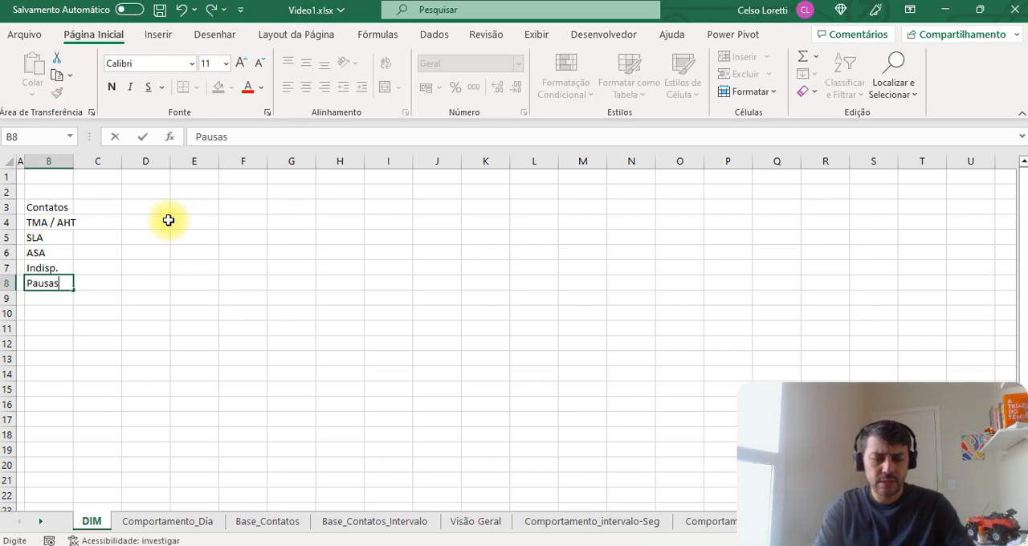
pyautogui.write(' NR17')
pyautogui.press('Return')
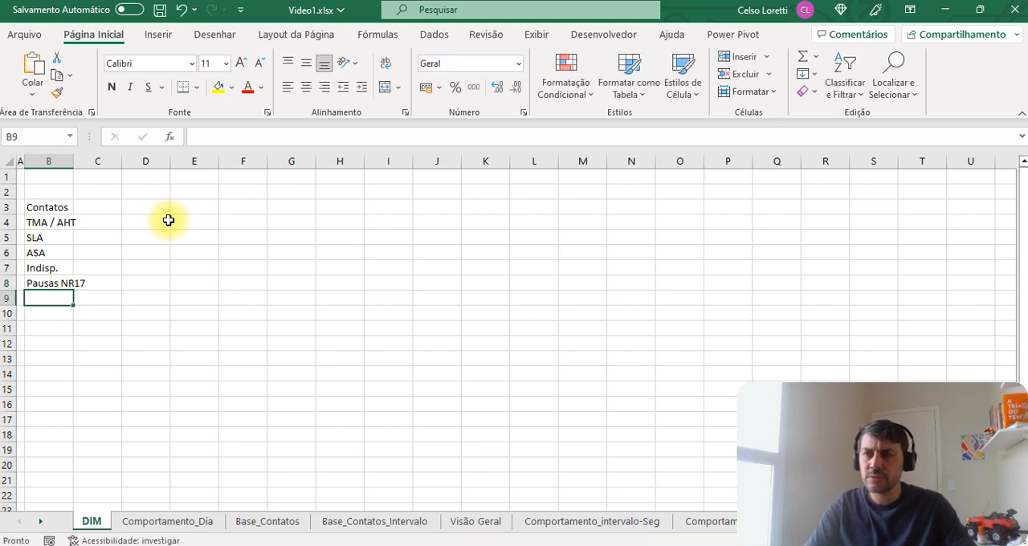
# Step: Complete the parameter list with the labels Abs in B9, TO in B10 and Trn in B11
pyautogui.write('AB')
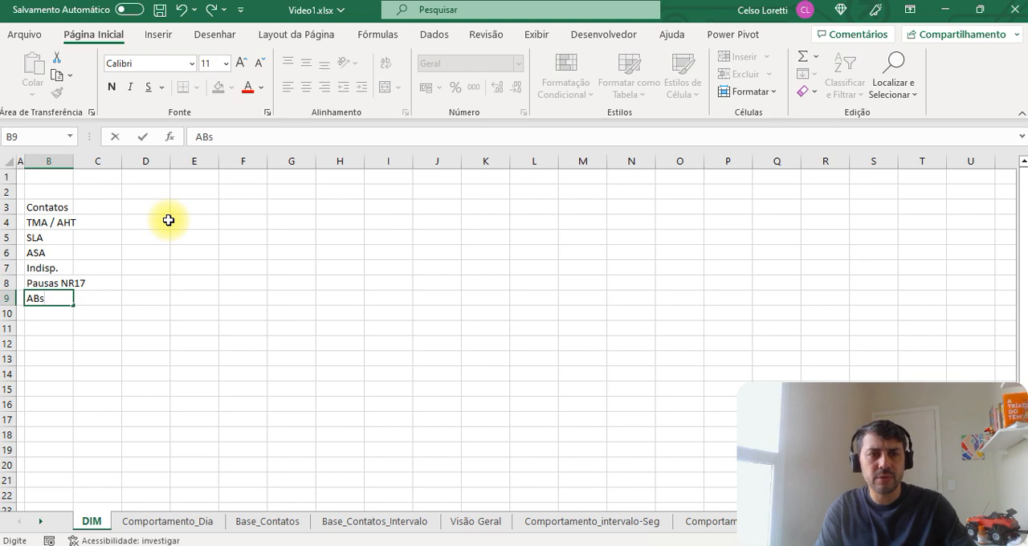
pyautogui.write('s')
pyautogui.press('Return')
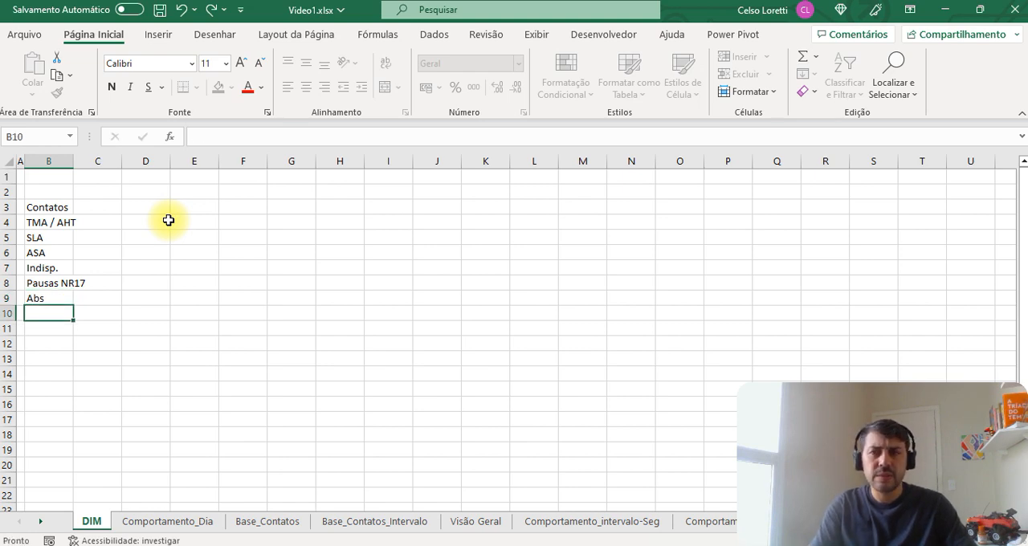
pyautogui.write('Tu')
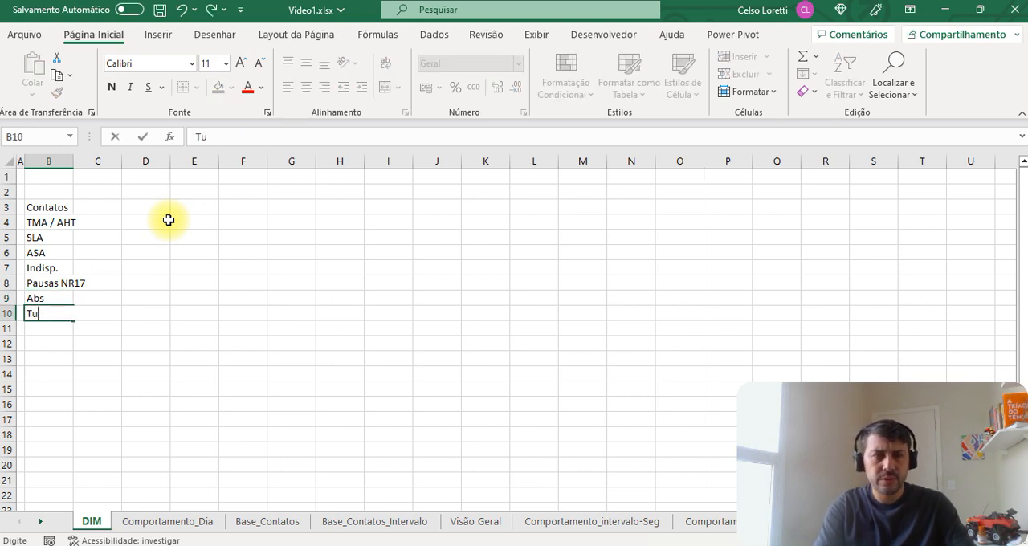
pyautogui.press('Return')
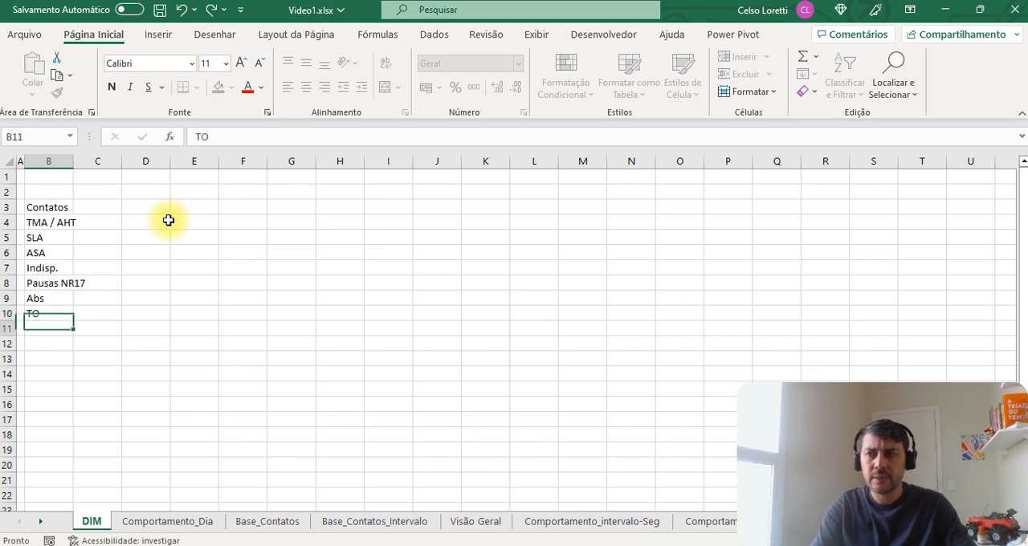
pyautogui.write('T')
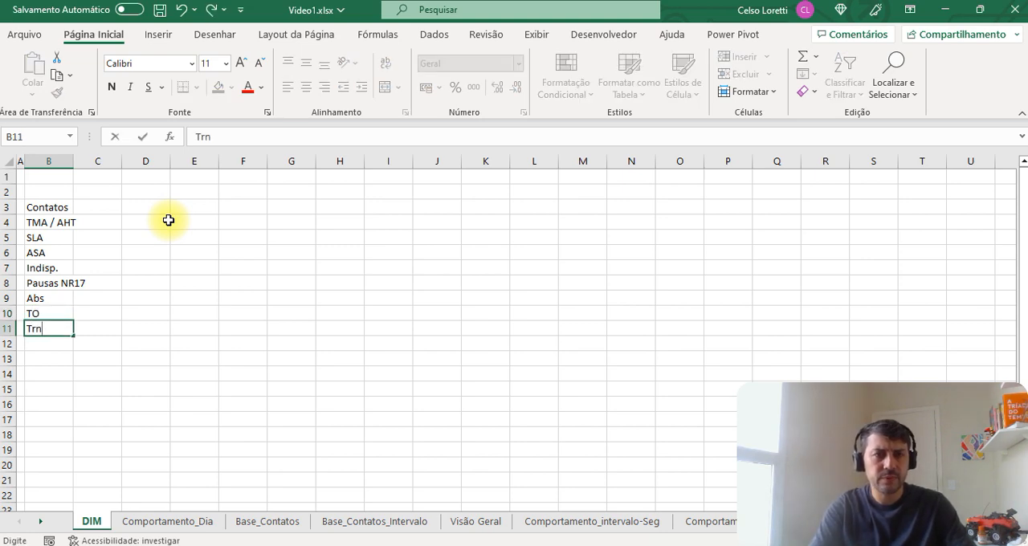
pyautogui.write('rn')
pyautogui.press('Return')
# Step: Enter 11% for Pausas NR17 in C8 and 5% for Abs in C9
pyautogui.press('Up')
pyautogui.press('Up')
pyautogui.press('Up')
pyautogui.press('Up')
pyautogui.press('Up')
pyautogui.press('Right')
pyautogui.press('Down')
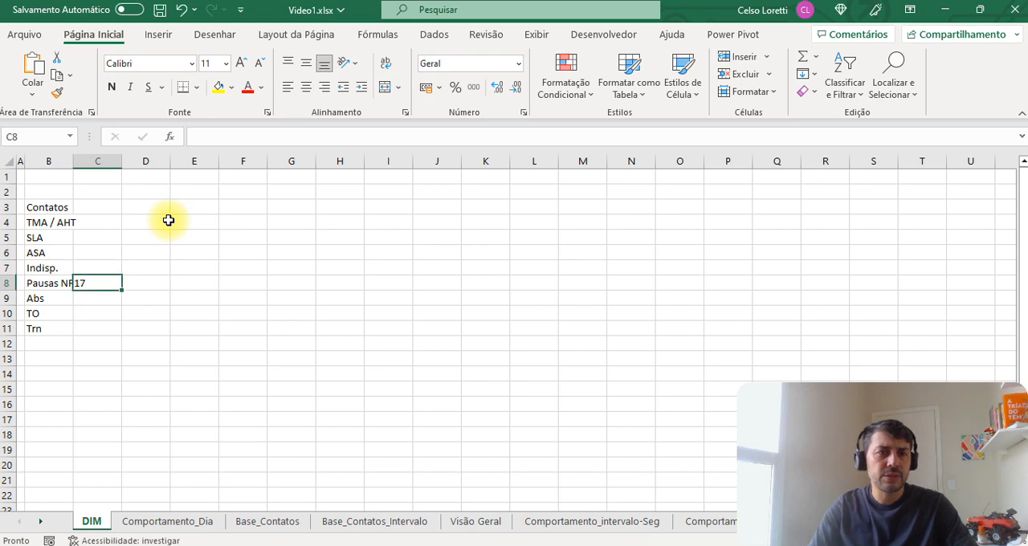
pyautogui.write('11')
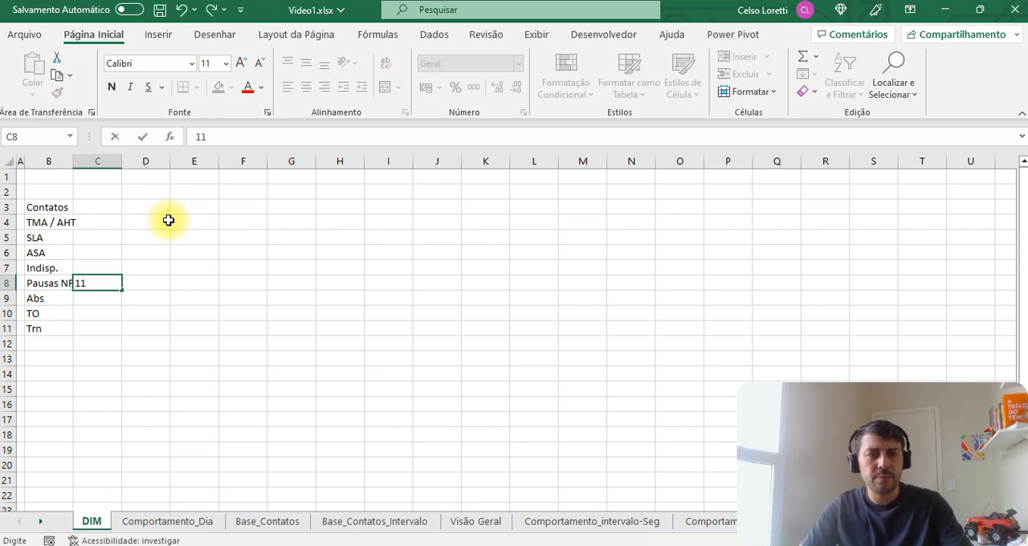
pyautogui.write('%')
pyautogui.press('Return')
pyautogui.write('5%')
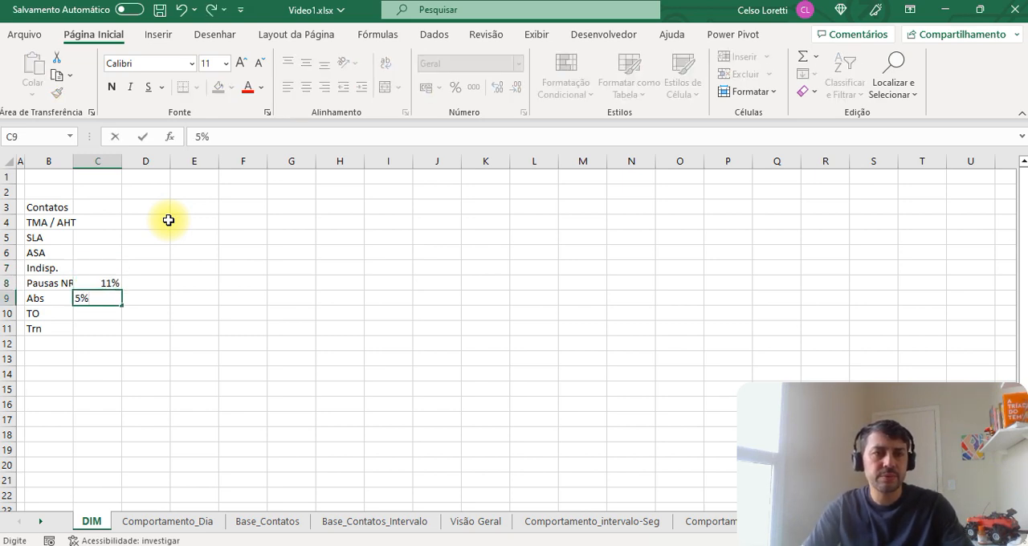
pyautogui.press('Return')
# Step: Enter 3% for both TO in C10 and Trn in C11
pyautogui.write('3')
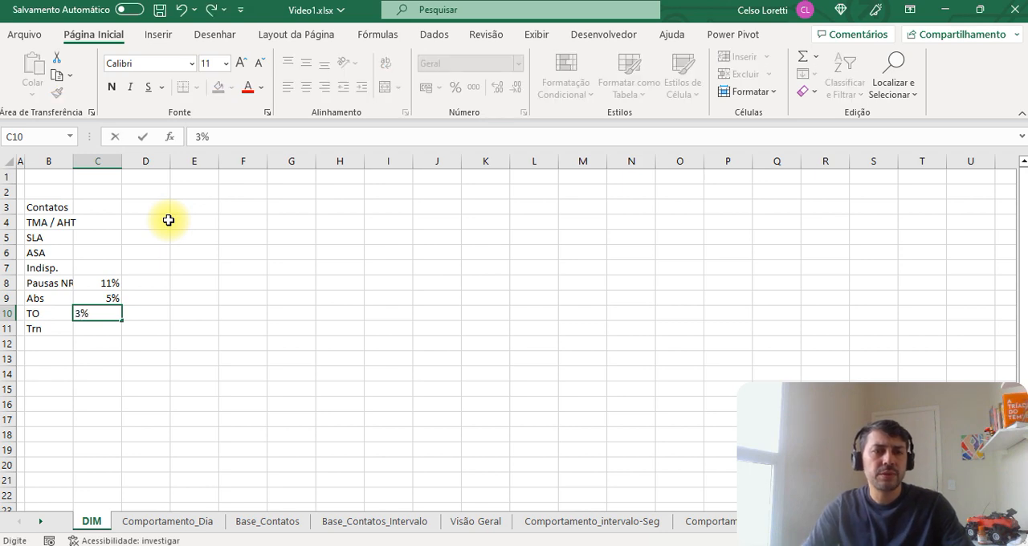
pyautogui.press('Return')
pyautogui.write('3%')
pyautogui.press('Return')
# Step: Total the four unavailability percentages beside Indisp. in C7 with =SOMA(C8:C11)
pyautogui.press('Up')
pyautogui.press('Up')
pyautogui.press('Up')
pyautogui.press('Up')
pyautogui.press('Up')
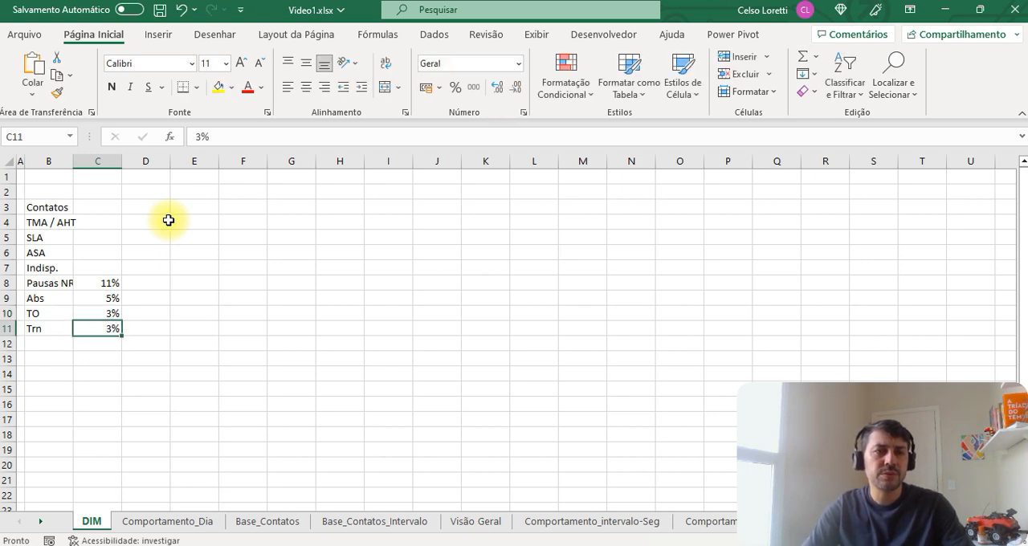
pyautogui.write('=soma(')
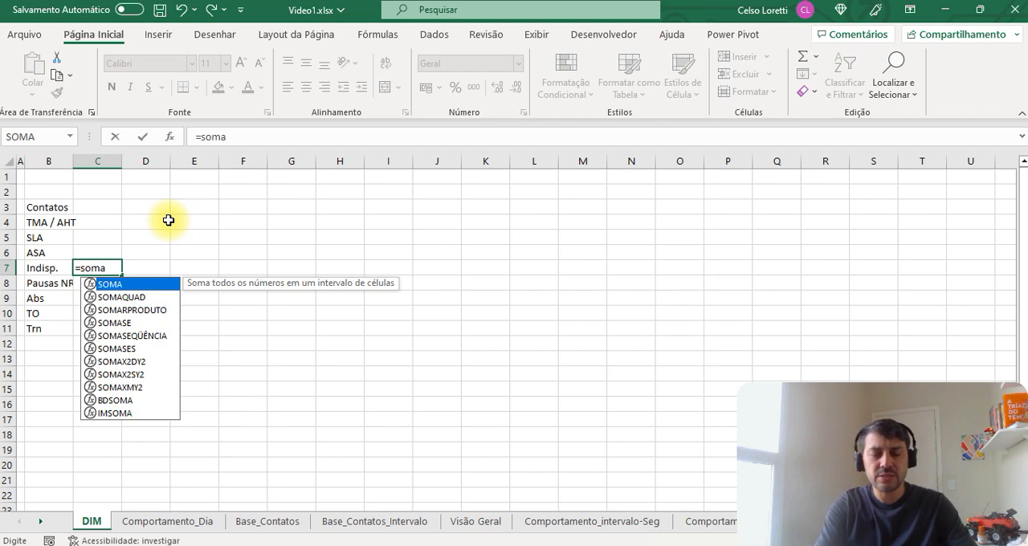
pyautogui.press('Down')
pyautogui.hotkey('shift', 'Down')
pyautogui.hotkey('shift', 'Down')
pyautogui.hotkey('shift', 'Down')
pyautogui.press('Return')
# Step: Widen column B so the Pausas NR17 label fits fully
pyautogui.press('Up')
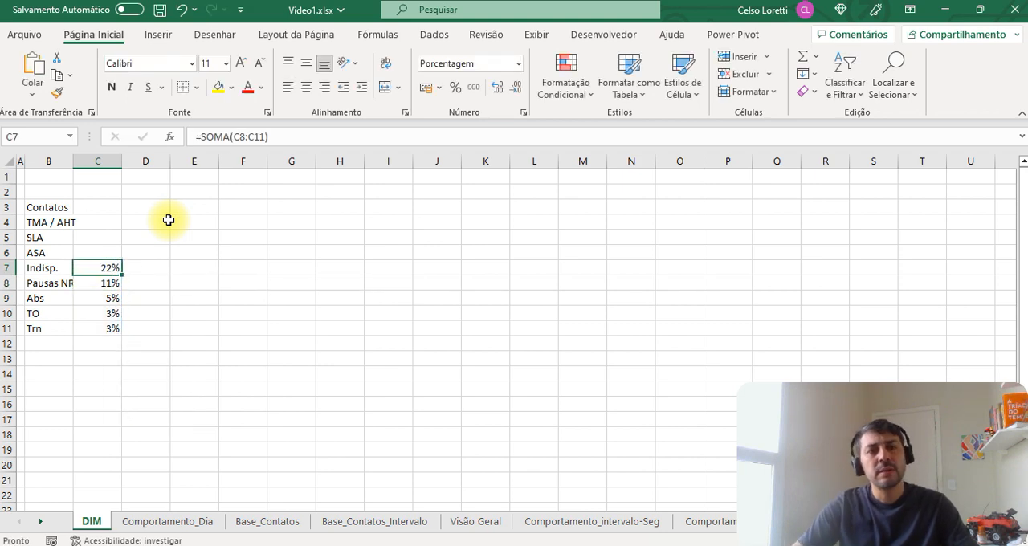
pyautogui.press('Left')
pyautogui.moveTo(73, 161); pyautogui.dragTo(86, 161)
pyautogui.moveTo(56, 265)
pyautogui.mouseDown()
pyautogui.moveTo(105, 267)
pyautogui.moveTo(113, 330)
pyautogui.mouseUp()
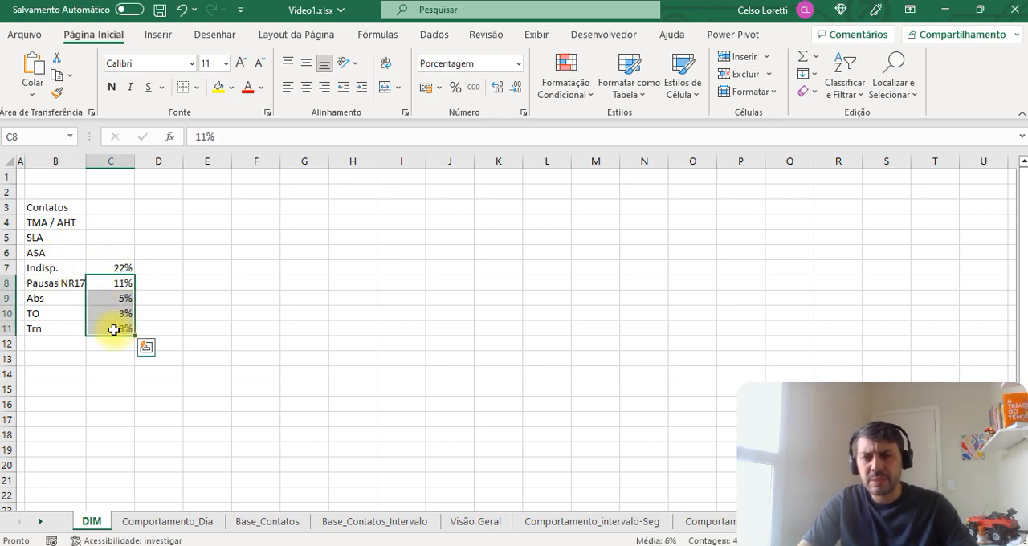
pyautogui.click(115, 328)
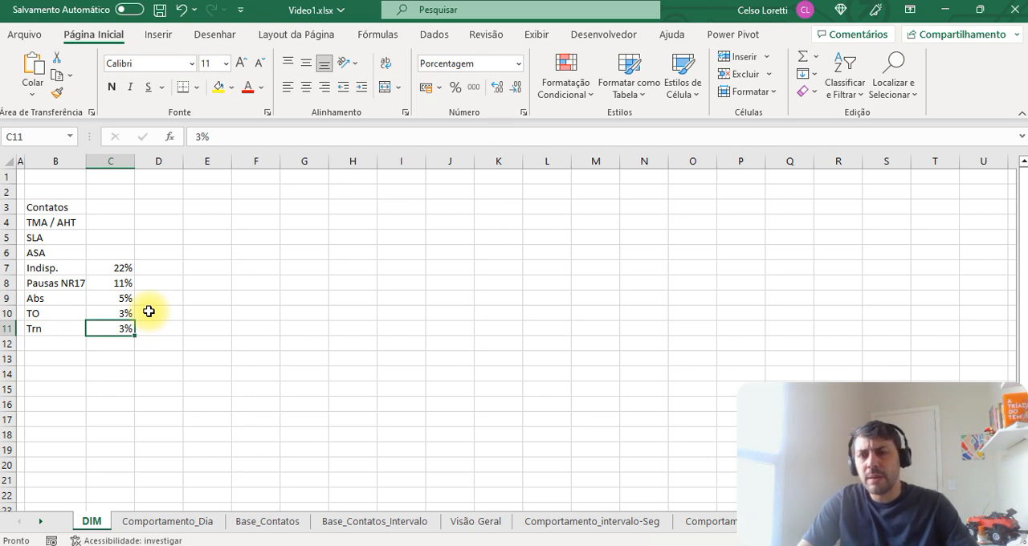
pyautogui.moveTo(83, 313); pyautogui.dragTo(115, 298)
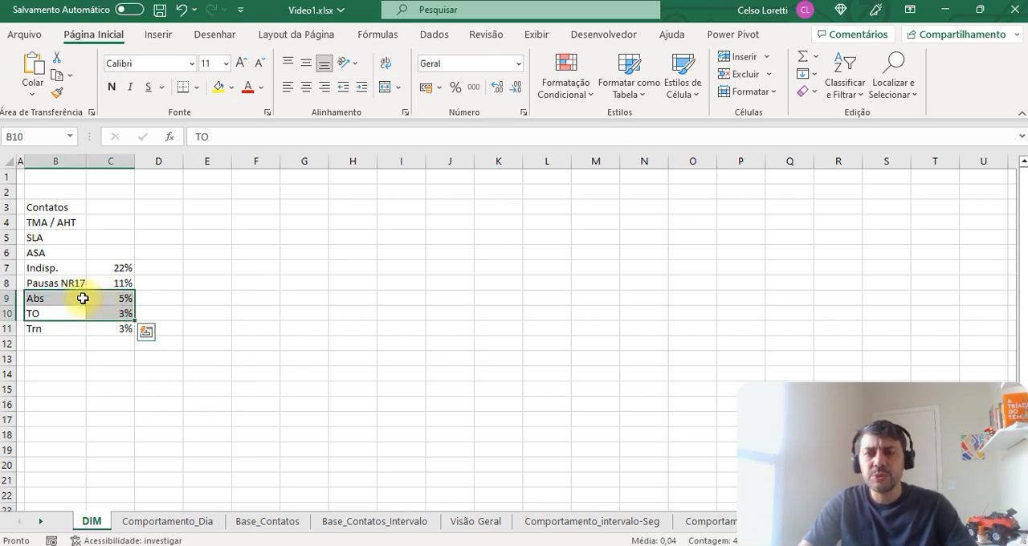
pyautogui.click(94, 314)
pyautogui.moveTo(106, 328)
pyautogui.mouseDown()
pyautogui.moveTo(81, 331)
pyautogui.moveTo(106, 337)
pyautogui.mouseUp()
pyautogui.click(111, 330)
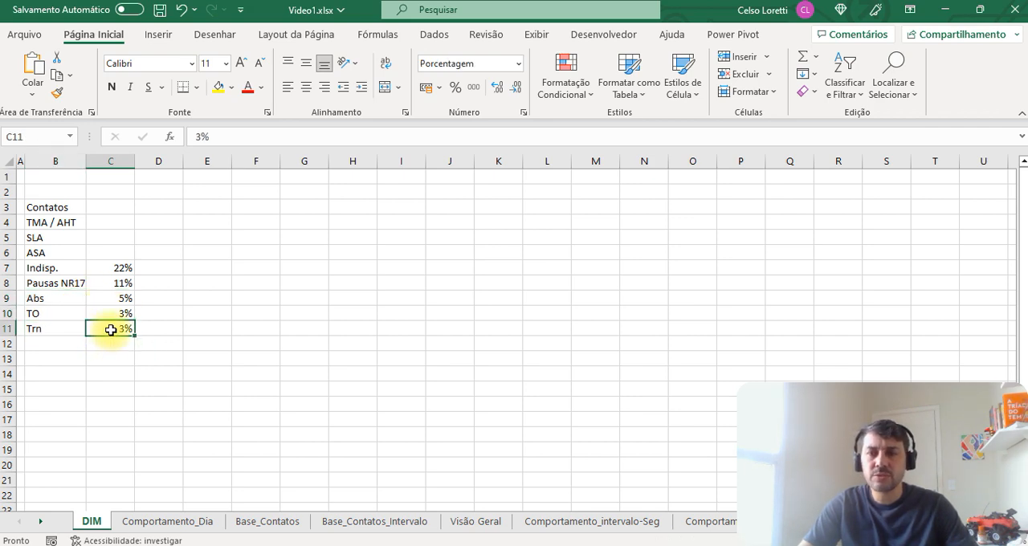
pyautogui.click(152, 270)
# Step: Move the parameter table B3:C11 one column over so it starts in C3
pyautogui.click(66, 212)
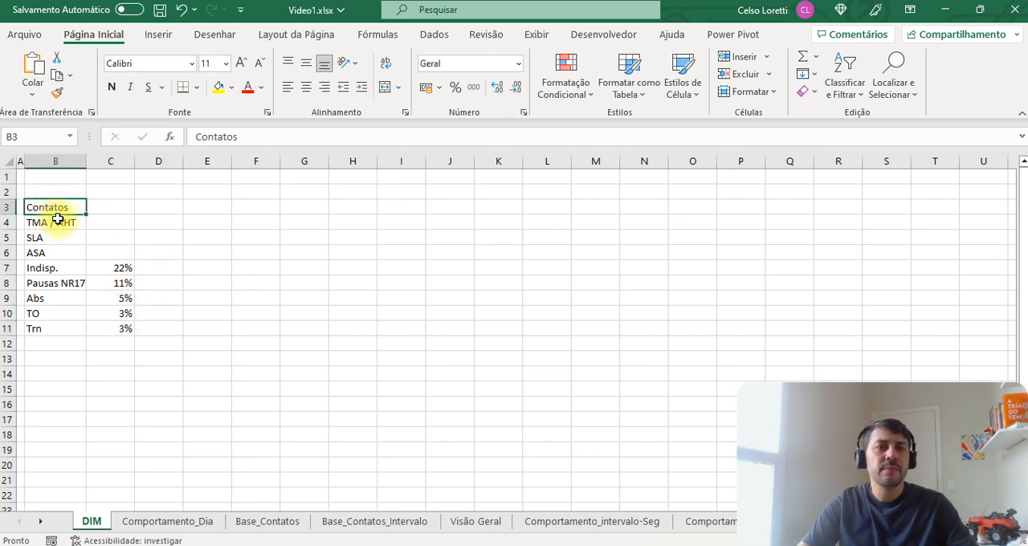
pyautogui.hotkey('ctrl', 'shift', 'Right')
pyautogui.hotkey('ctrl', 'shift', 'Left')
pyautogui.hotkey('shift', 'Down')
pyautogui.hotkey('shift', 'Right')
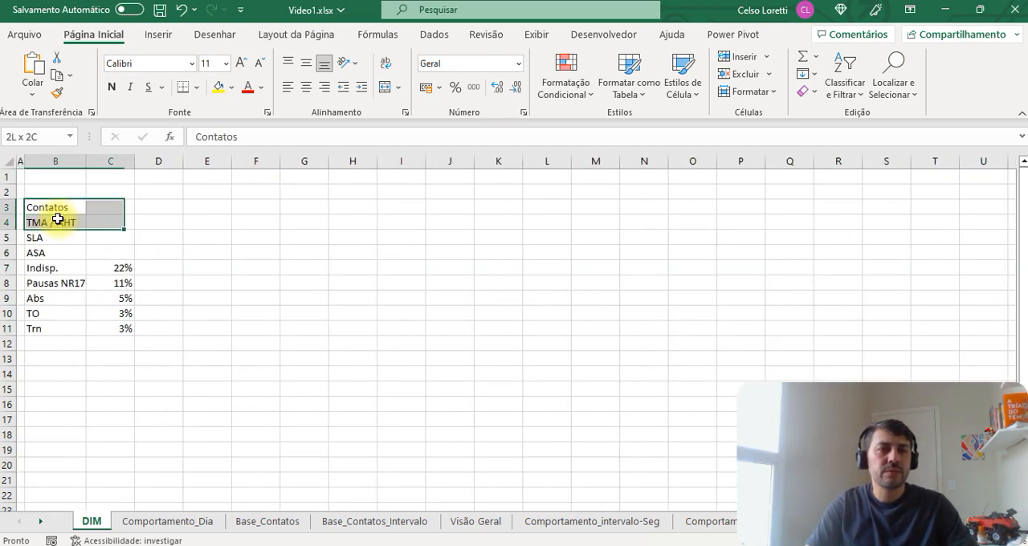
pyautogui.hotkey('shift', 'Down')
pyautogui.hotkey('shift', 'Down')
pyautogui.hotkey('shift', 'Down')
pyautogui.hotkey('shift', 'Down')
pyautogui.hotkey('shift', 'Down')
# Step: Merge B3:B11 in a narrowed column B and enter the heading Premissas in it
pyautogui.hotkey('shift', 'Down')
pyautogui.hotkey('shift', 'Down')
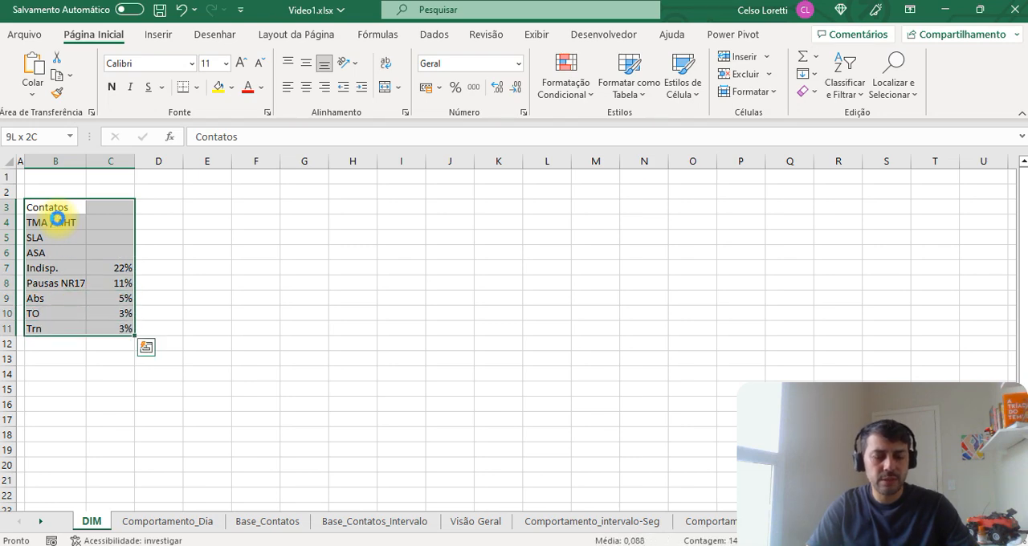
pyautogui.hotkey('ctrl', 'x')
pyautogui.press('Right')
pyautogui.hotkey('ctrl', 'v')
pyautogui.press('Left')
pyautogui.hotkey('shift', 'Down')
pyautogui.hotkey('shift', 'Down')
pyautogui.hotkey('shift', 'Down')
pyautogui.hotkey('shift', 'Down')
pyautogui.hotkey('shift', 'Down')
pyautogui.hotkey('shift', 'Down')
pyautogui.hotkey('shift', 'Down')
pyautogui.hotkey('shift', 'Down')
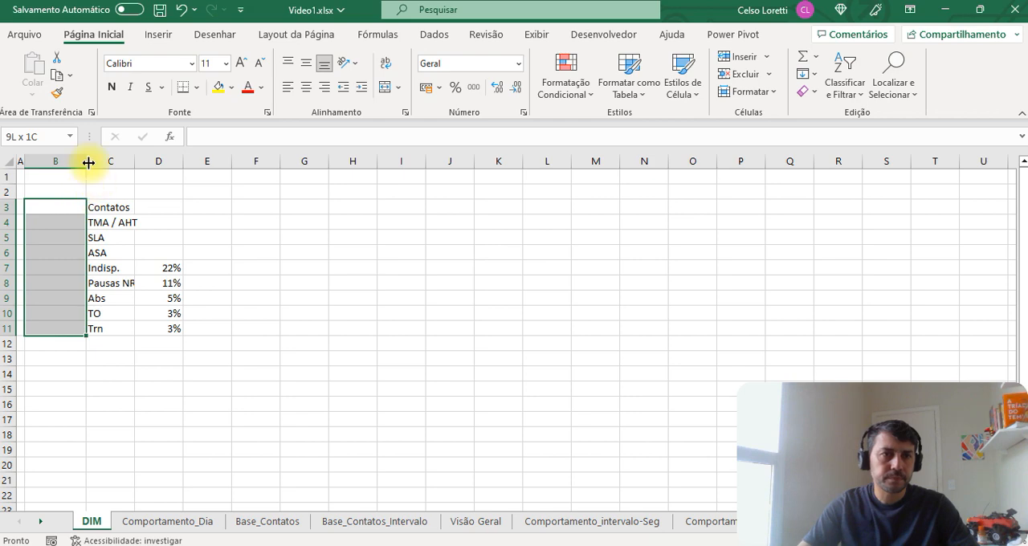
pyautogui.moveTo(86, 154); pyautogui.dragTo(59, 155)
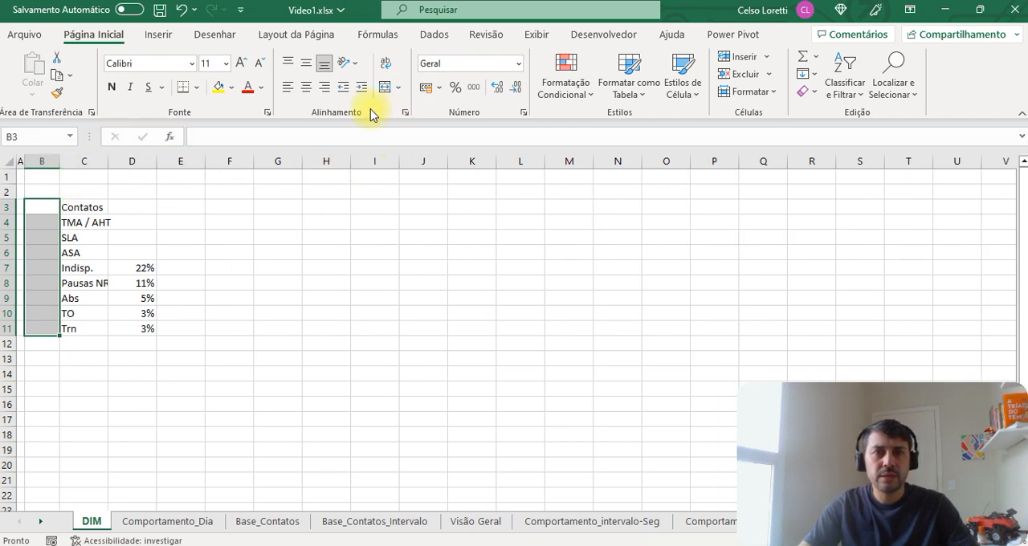
pyautogui.click(383, 87)
pyautogui.write('Premissas')
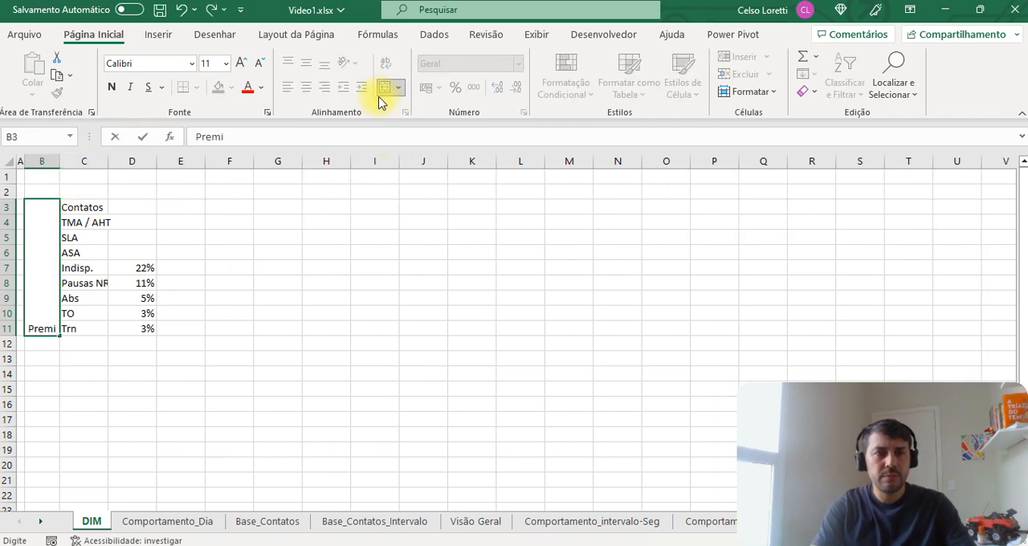
pyautogui.hotkey('ctrl', 'Return')
# Step: Rotate the merged Premissas heading to 90 degrees and centre it vertically in its cell
pyautogui.hotkey('ctrl', '1')
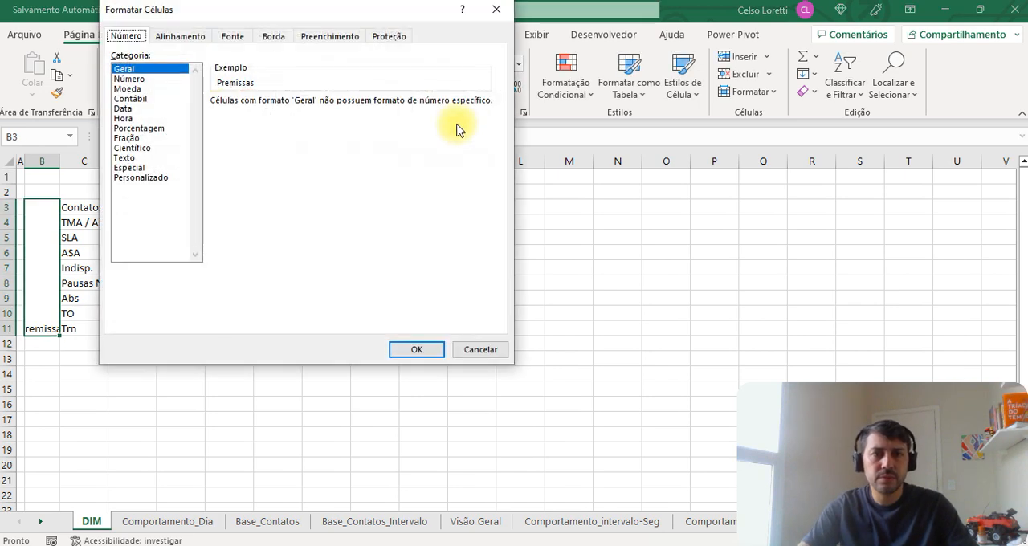
pyautogui.click(275, 38)
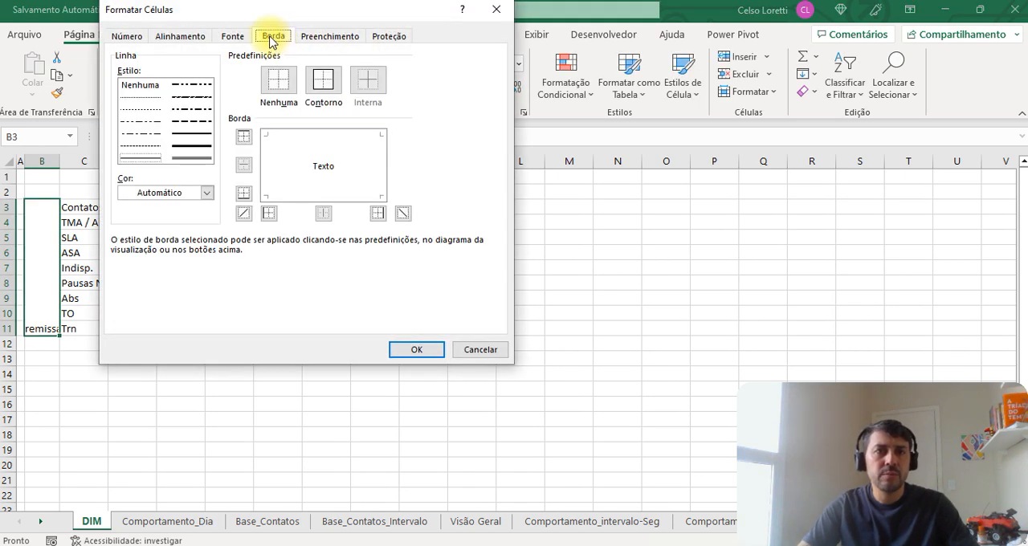
pyautogui.click(180, 36)
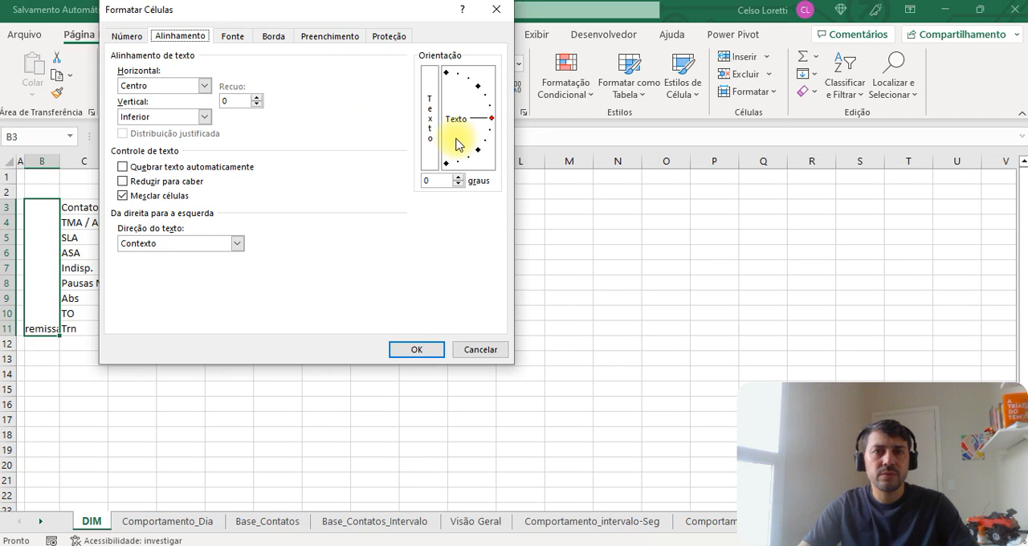
pyautogui.moveTo(458, 143); pyautogui.dragTo(446, 98)
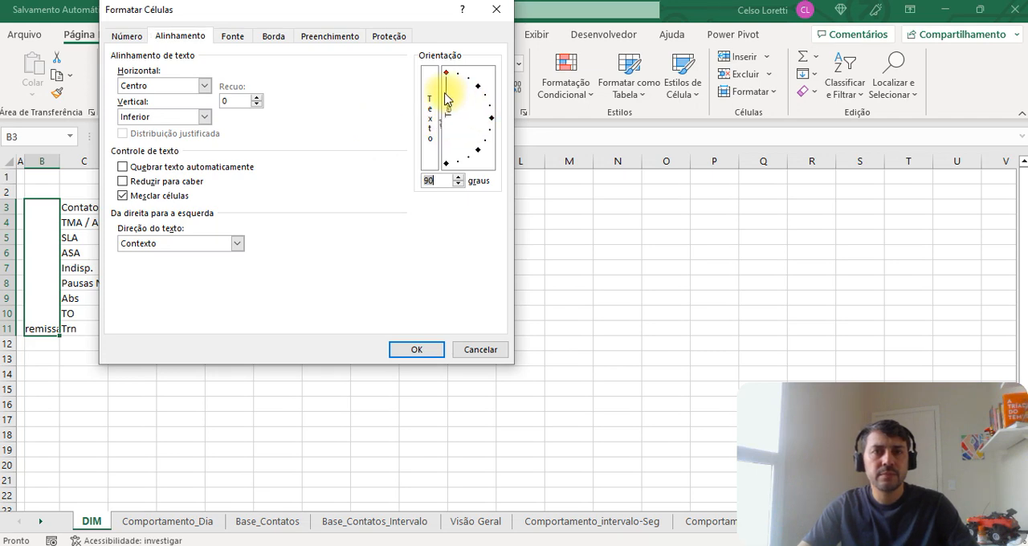
pyautogui.click(413, 349)
pyautogui.click(305, 64)
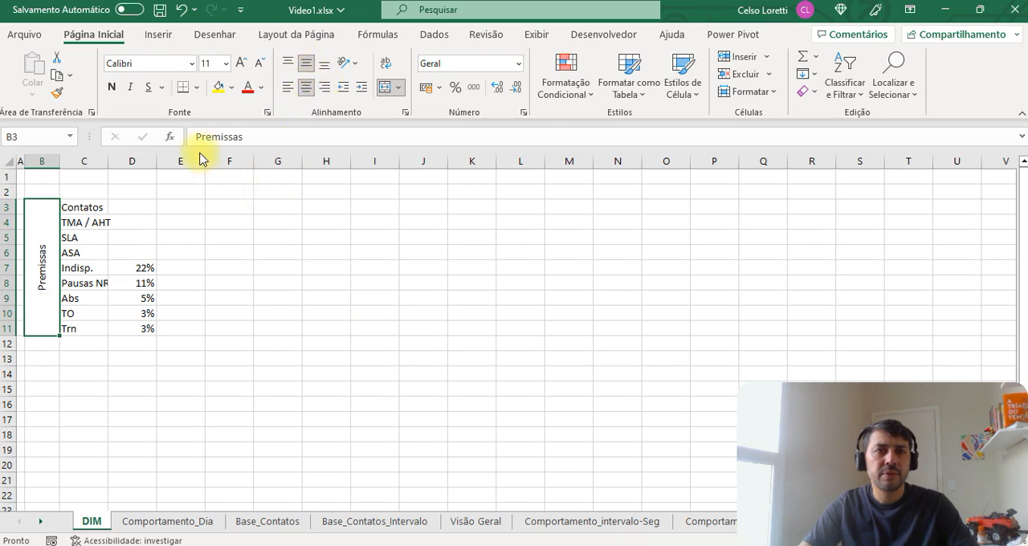
# Step: Make the Premissas heading bold and increase its font size by two increments
pyautogui.click(111, 87)
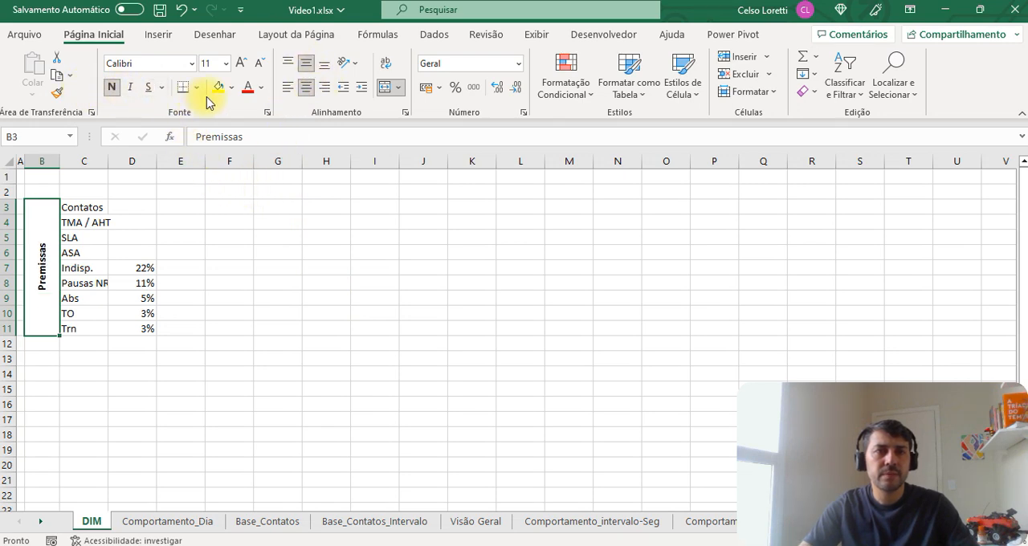
pyautogui.click(246, 61)
pyautogui.click(246, 62)
pyautogui.click(246, 61)
pyautogui.click(293, 333)
# Step: Widen column C to fit the Pausas NR17 label
pyautogui.click(175, 372)
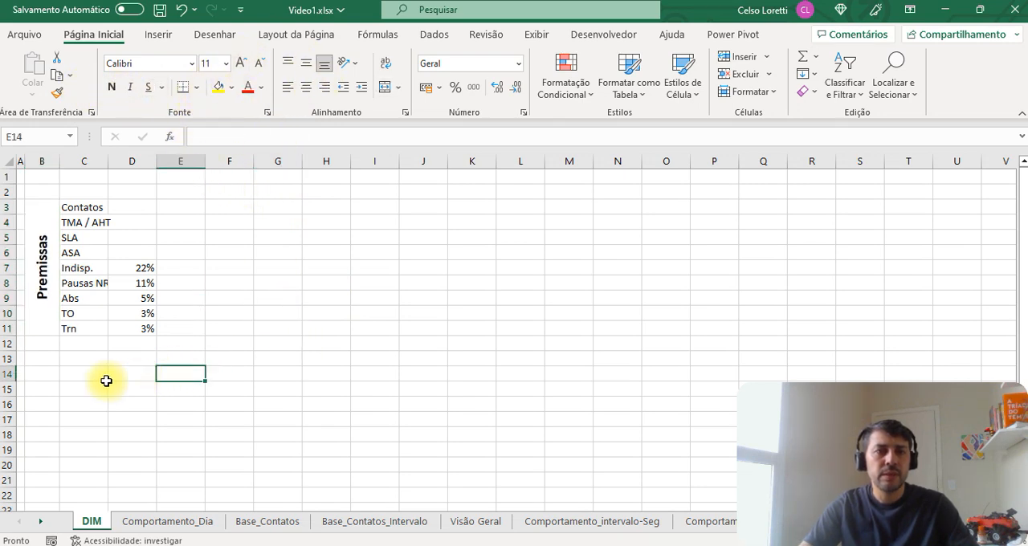
pyautogui.click(50, 369)
pyautogui.moveTo(108, 161); pyautogui.dragTo(124, 159)
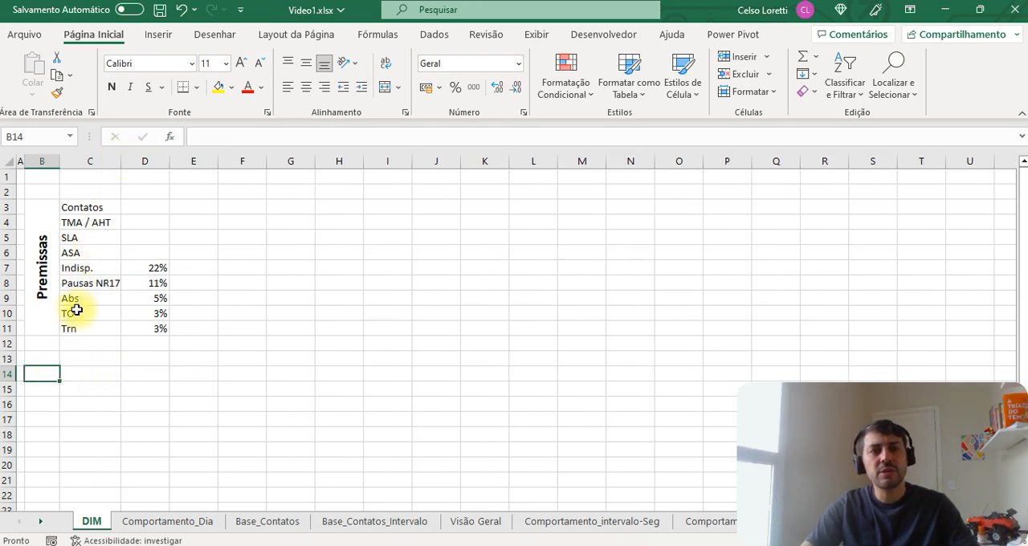
# Step: After checking the Comportamento_intervalo-Seg sheet, enter 1500 for Contatos in D3 and 600 for TMA / AHT in D4 on DIM
pyautogui.click(143, 205)
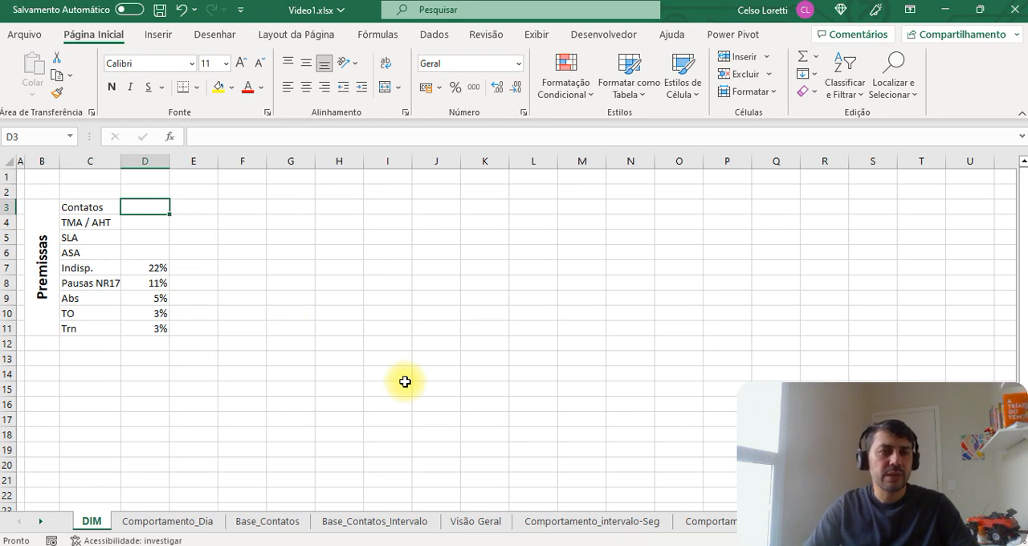
pyautogui.click(532, 522)
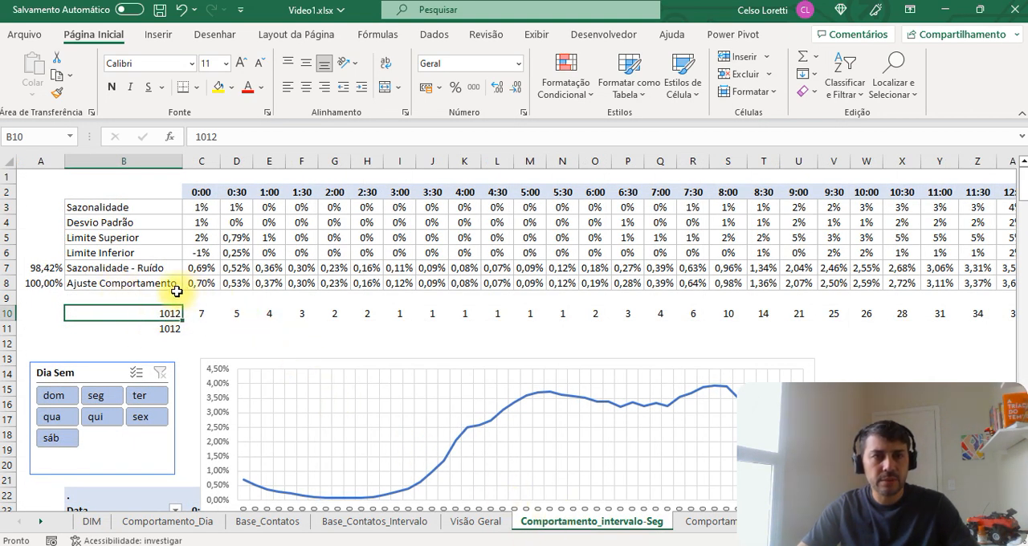
pyautogui.click(91, 521)
pyautogui.write('1500')
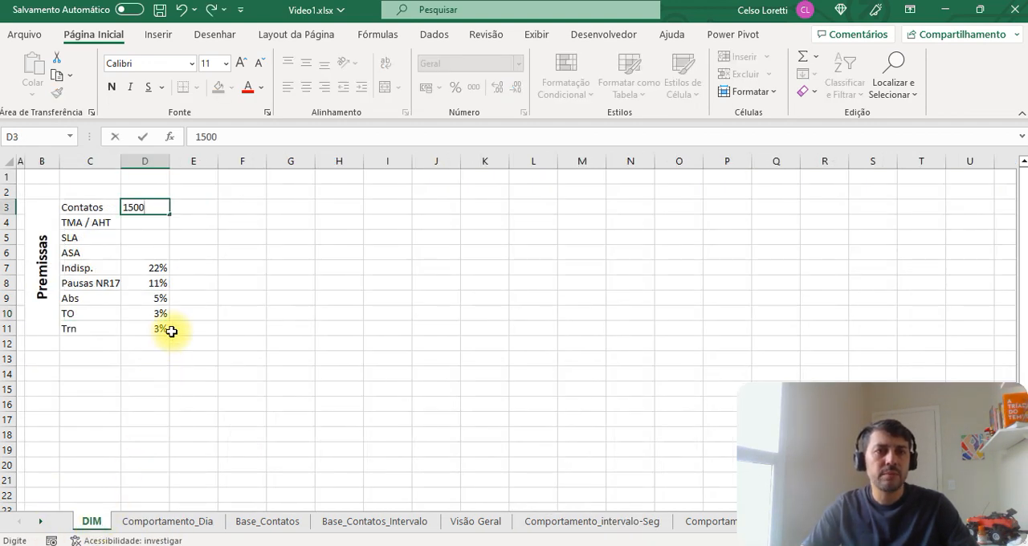
pyautogui.press('Return')
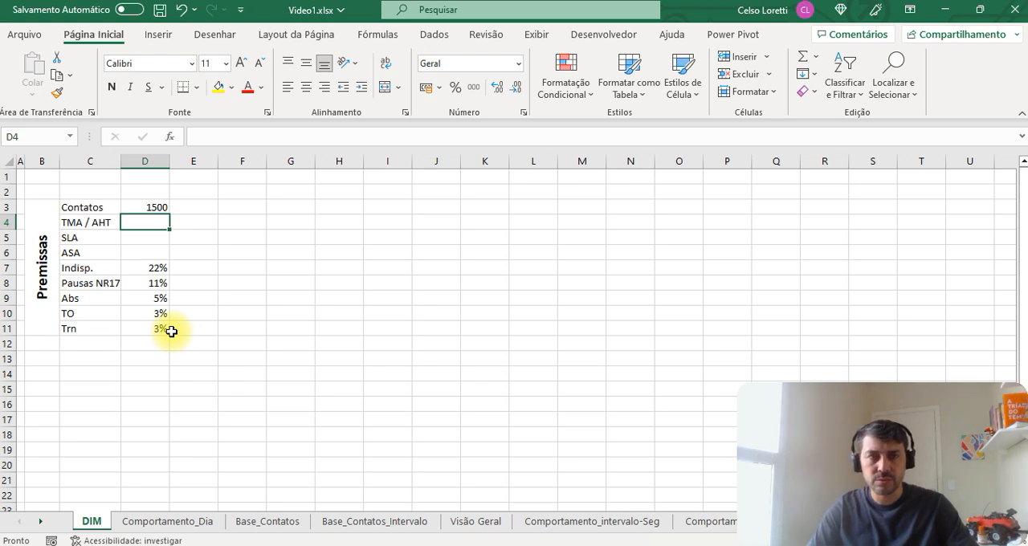
pyautogui.write('600')
pyautogui.press('Return')
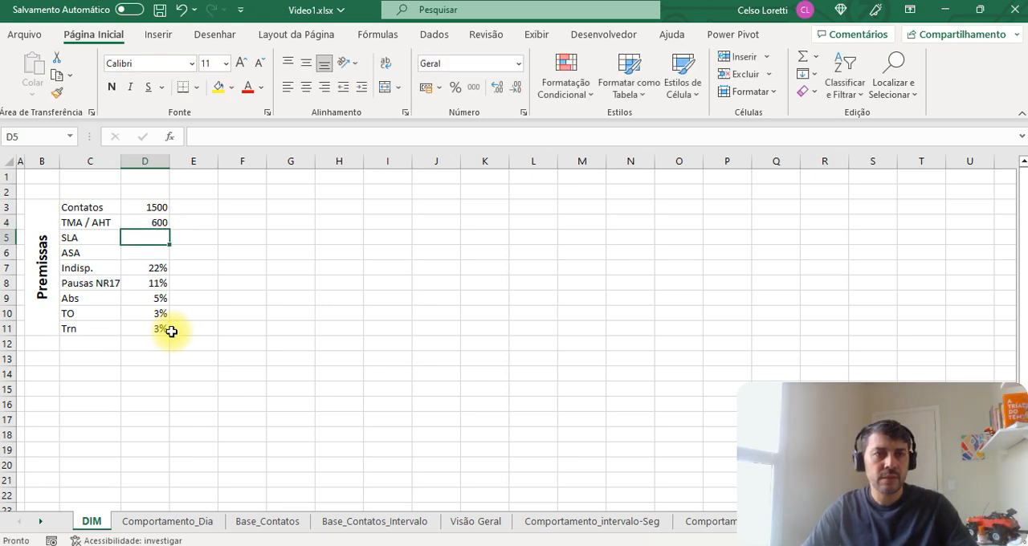
# Step: Enter 85% for SLA in D5 and 30 for ASA in D6
pyautogui.write('85%')
pyautogui.press('Return')
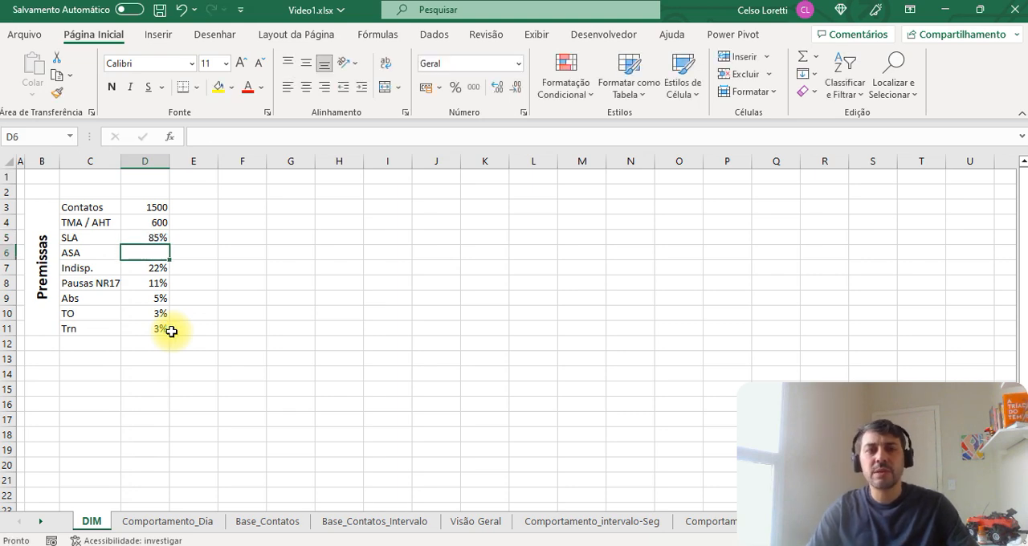
pyautogui.write('30')
pyautogui.press('Return')
pyautogui.press('Up')
pyautogui.press('Up')
pyautogui.press('Up')
pyautogui.press('Up')
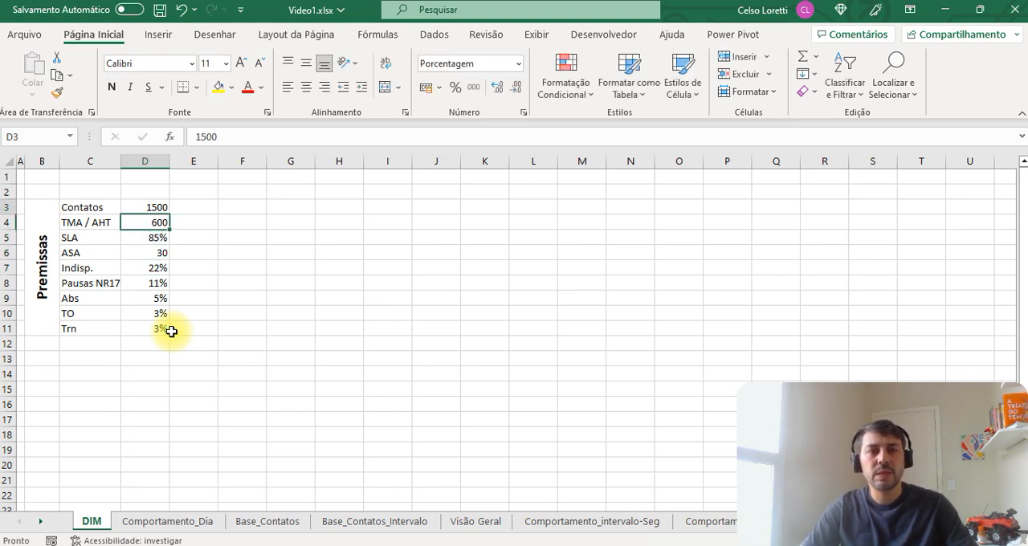
# Step: Widen column B and enter the heading INTERVALO in B13 below the Premissas table
pyautogui.press('Down')
pyautogui.press('Down')
pyautogui.press('Down')
pyautogui.press('Down')
pyautogui.press('Down')
pyautogui.press('Down')
pyautogui.press('Down')
pyautogui.press('Down')
pyautogui.press('Down')
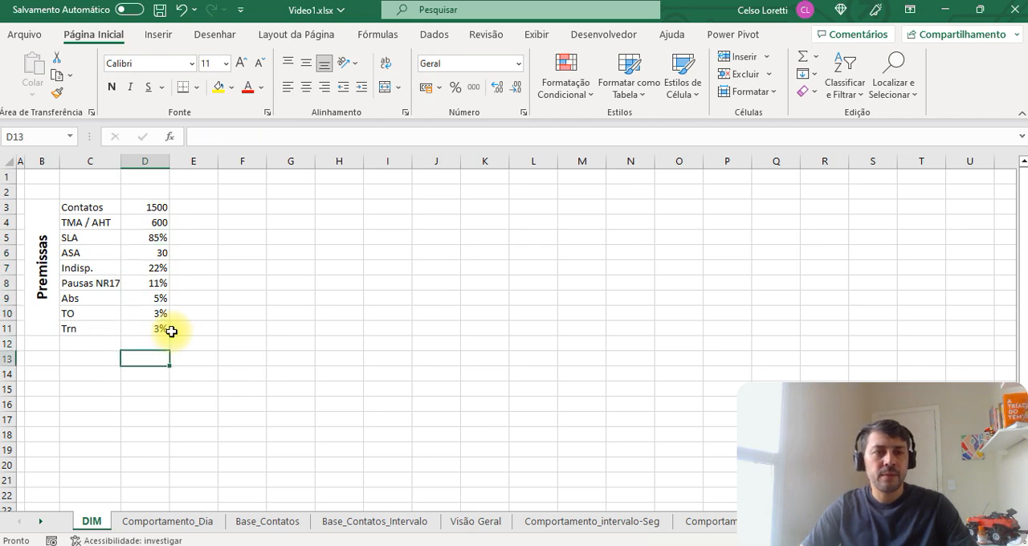
pyautogui.press('Left')
pyautogui.press('Down')
pyautogui.press('Left')
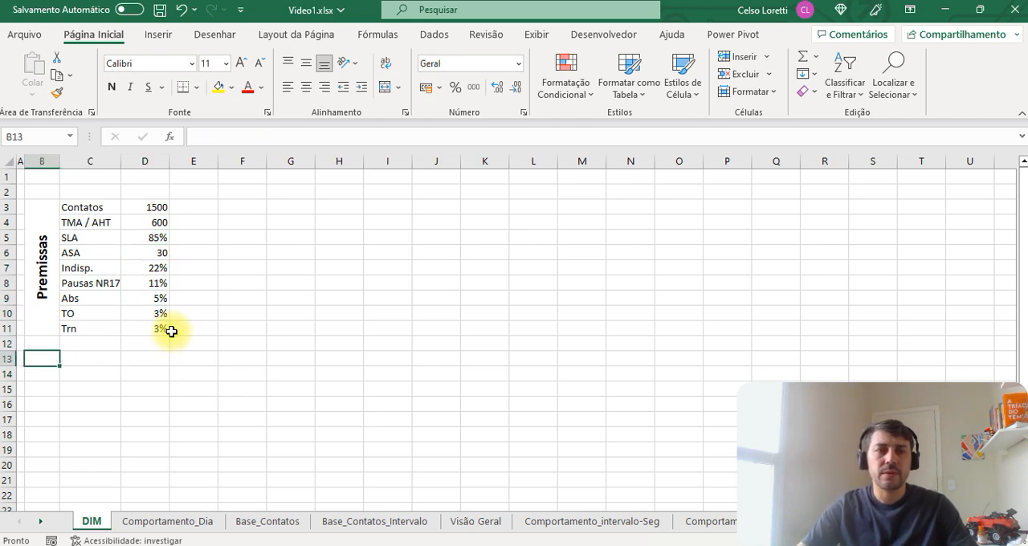
pyautogui.moveTo(60, 161)
pyautogui.mouseDown()
pyautogui.moveTo(98, 167)
pyautogui.moveTo(75, 163)
pyautogui.mouseUp()
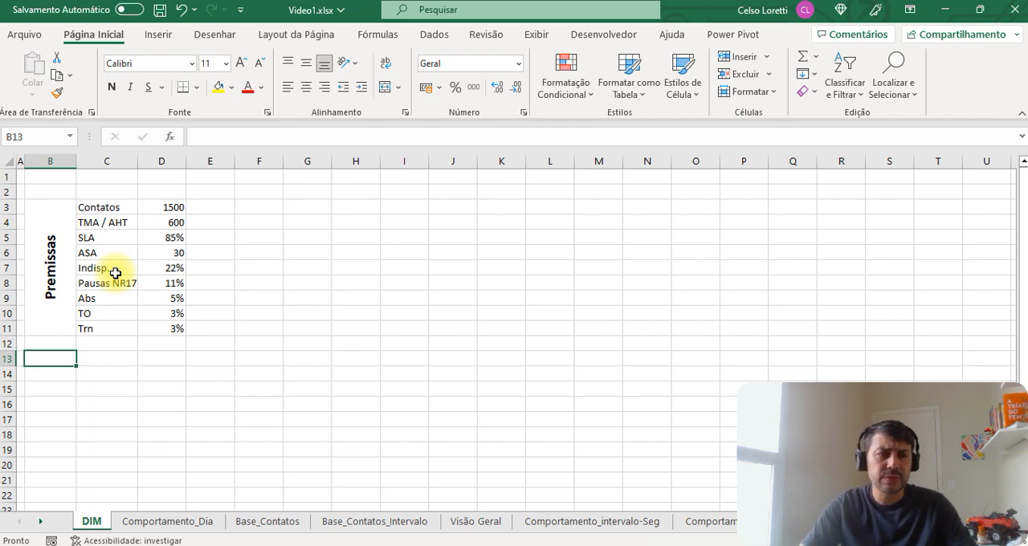
pyautogui.write('INTE')
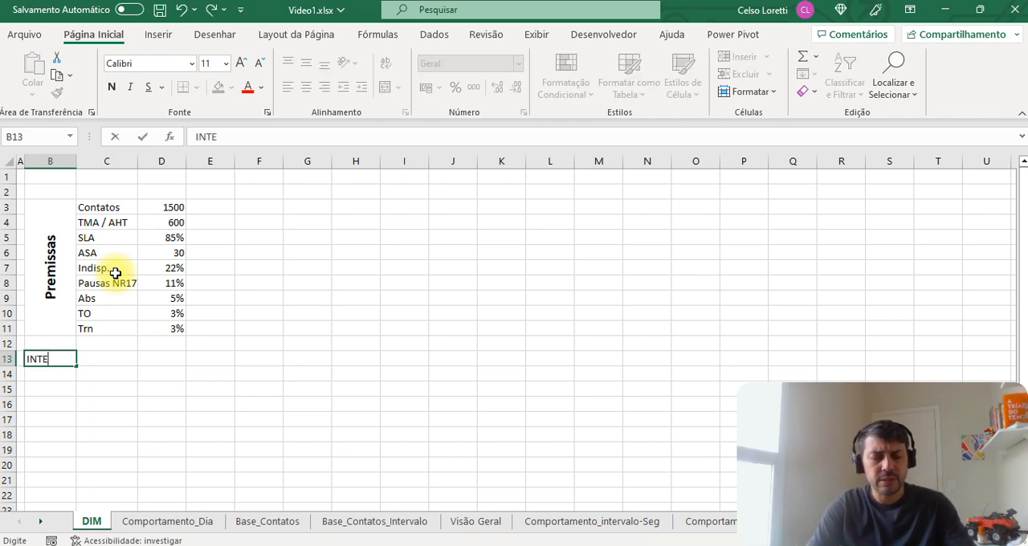
pyautogui.write('RVALO')
pyautogui.press('Return')
# Step: Enter the interval times 00:00 in B14 and 00:30 in B15 under INTERVALO
pyautogui.write('00:00')
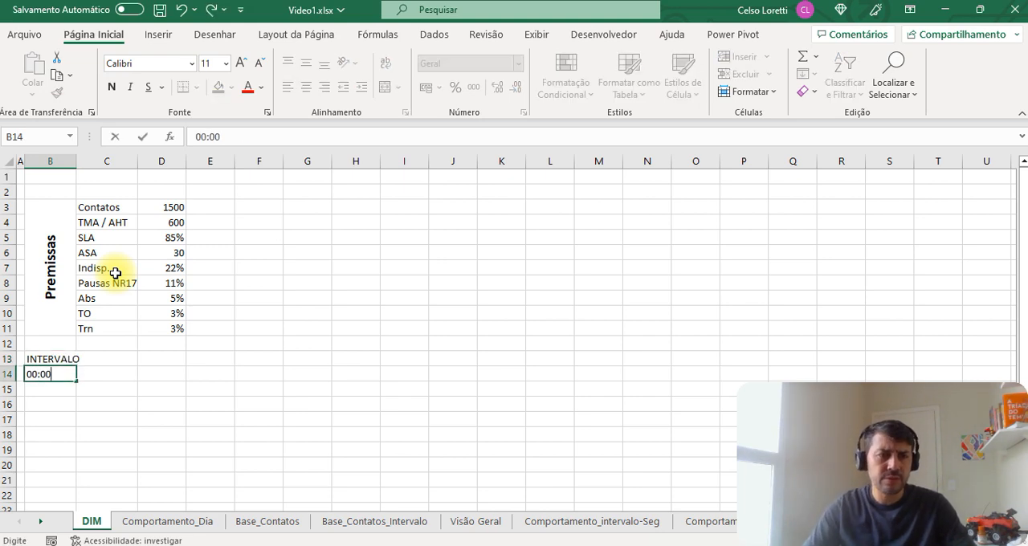
pyautogui.press('Return')
pyautogui.write('00:')
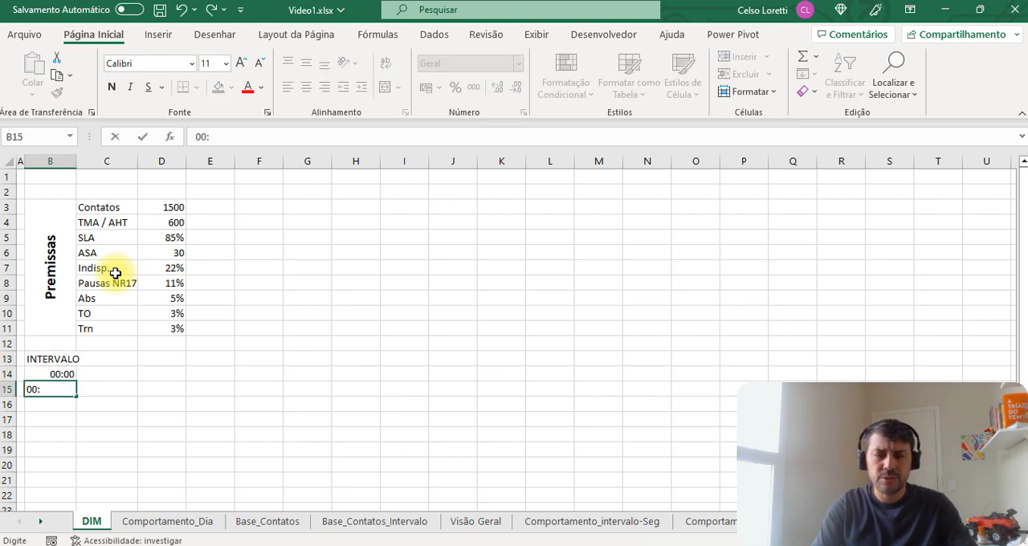
pyautogui.write('30')
pyautogui.hotkey('ctrl', 'Return')
# Step: Extend the half-hour series from B14:B15 down column B to 48 intervals and centre the times horizontally
pyautogui.hotkey('shift', 'Up')
pyautogui.scroll(-3, 121, 265)
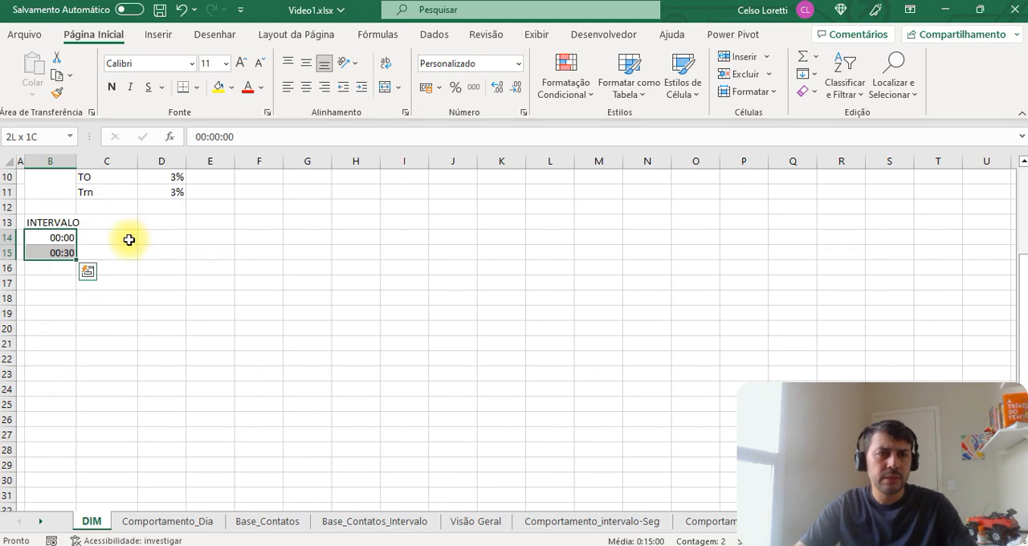
pyautogui.moveTo(77, 260); pyautogui.dragTo(76, 394)
pyautogui.scroll(11, 69, 407)
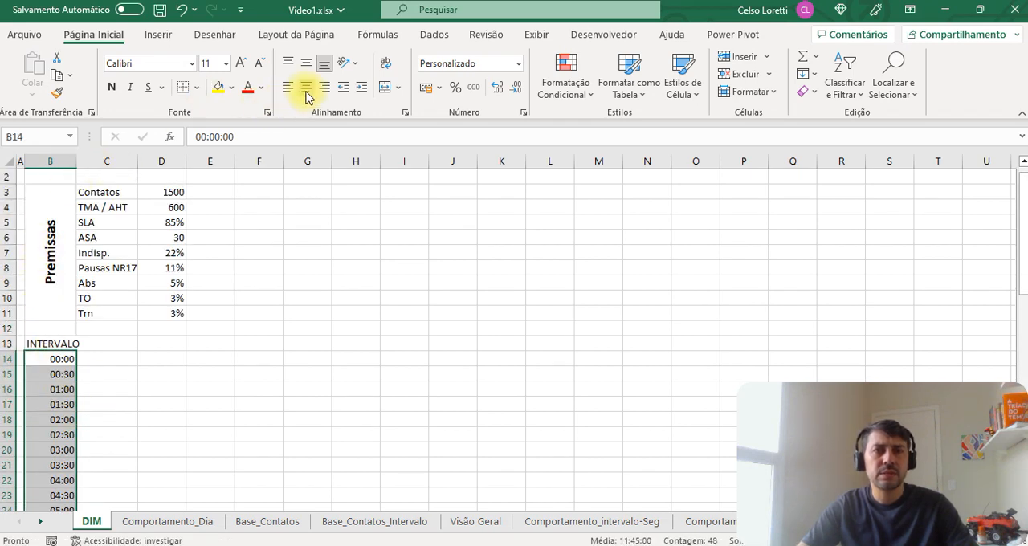
# Step: Enter the headings VOLUME in C13 and TMA in D13
pyautogui.click(118, 333)
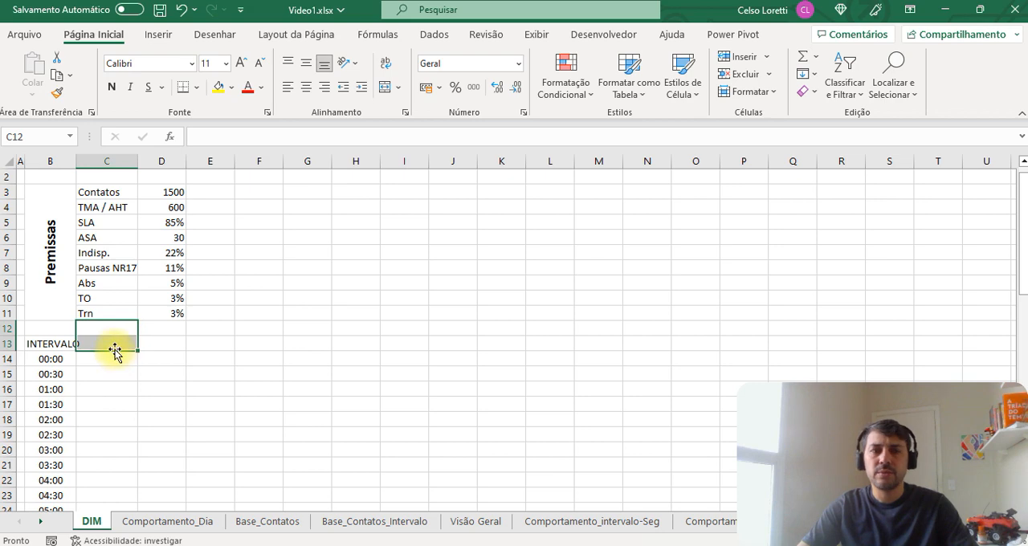
pyautogui.click(115, 347)
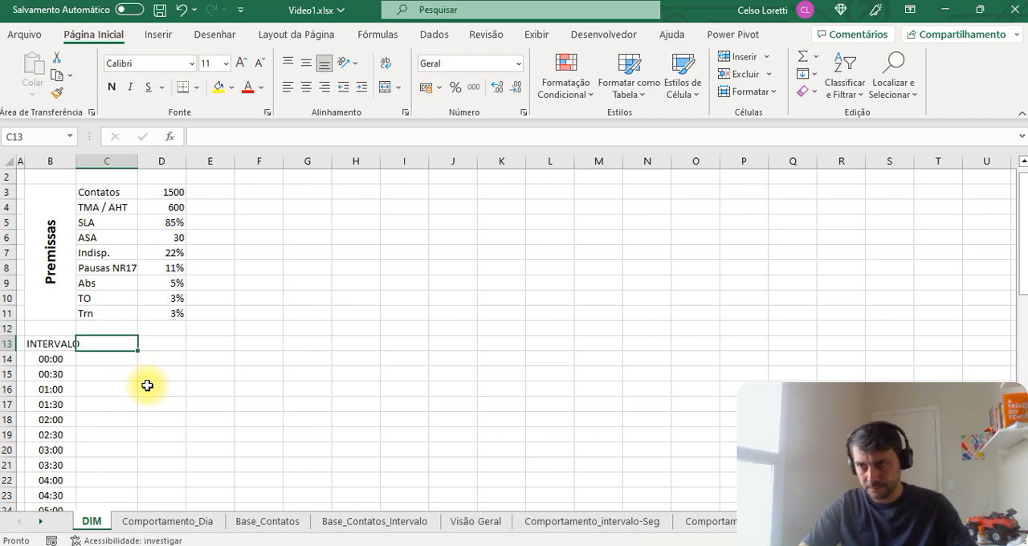
pyautogui.write('VOLUME')
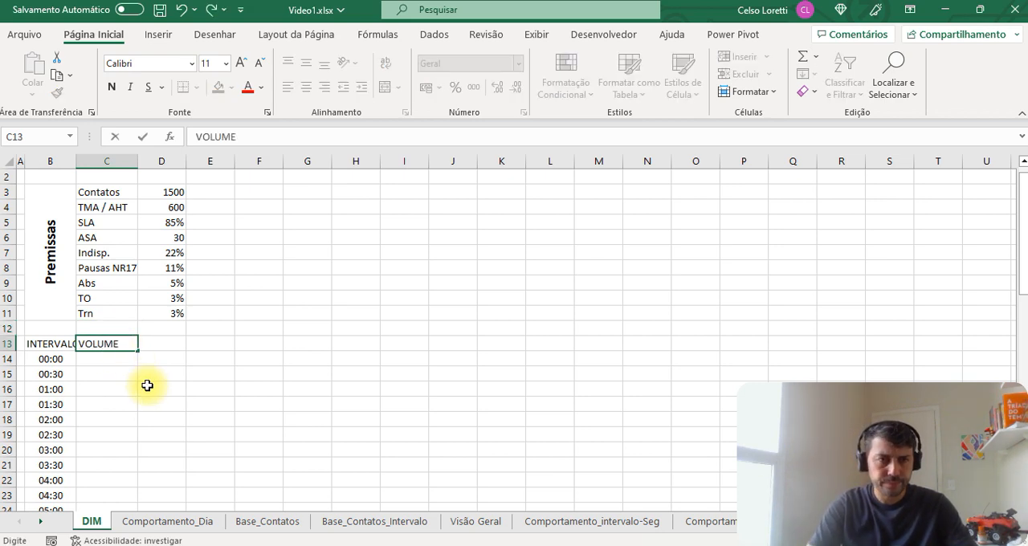
pyautogui.press('Return')
pyautogui.press('Up')
pyautogui.press('Right')
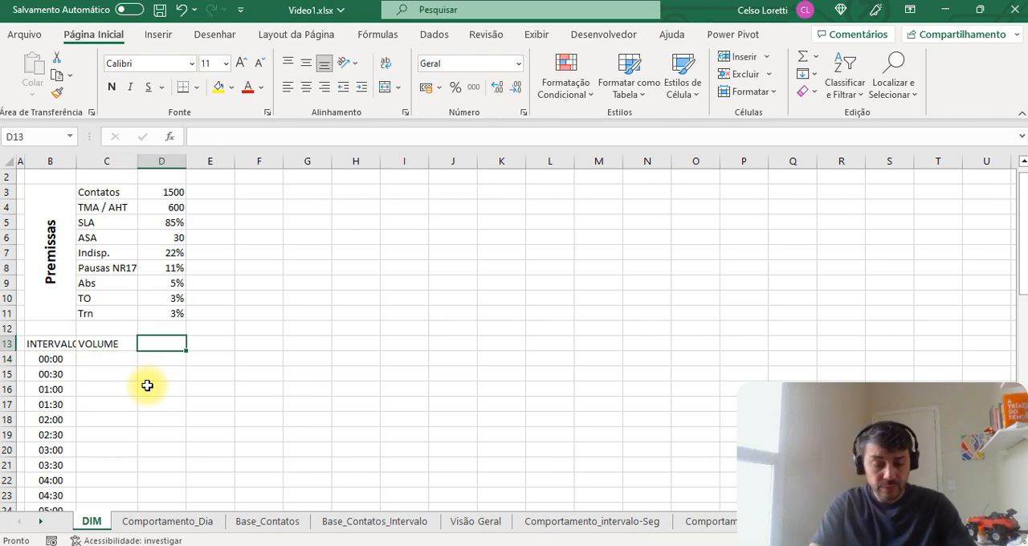
pyautogui.write('TMA')
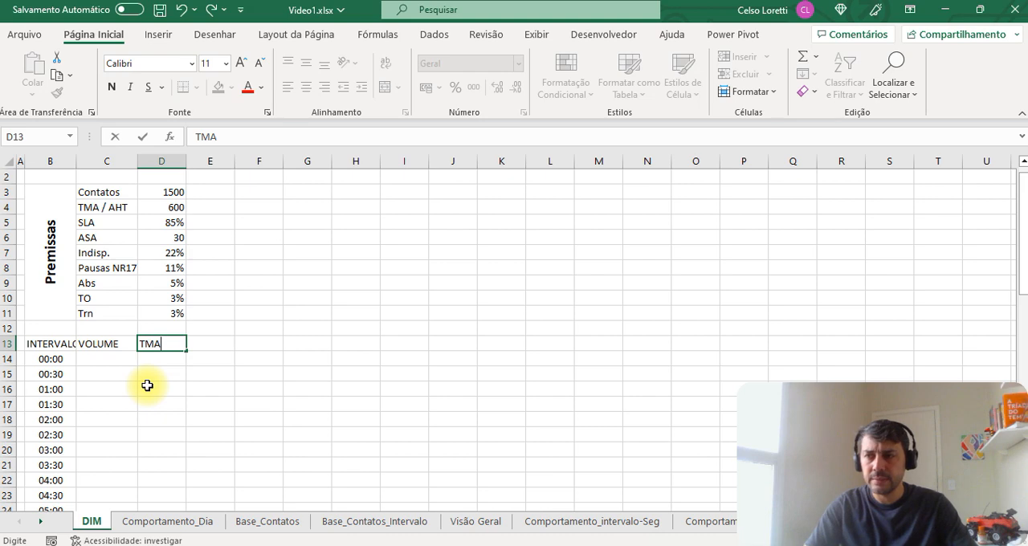
pyautogui.press('Right')
# Step: Move the VOLUME and TMA headings one column over to D13:E13, freeing C13
pyautogui.press('Left')
pyautogui.press('Left')
pyautogui.hotkey('shift', 'Right')
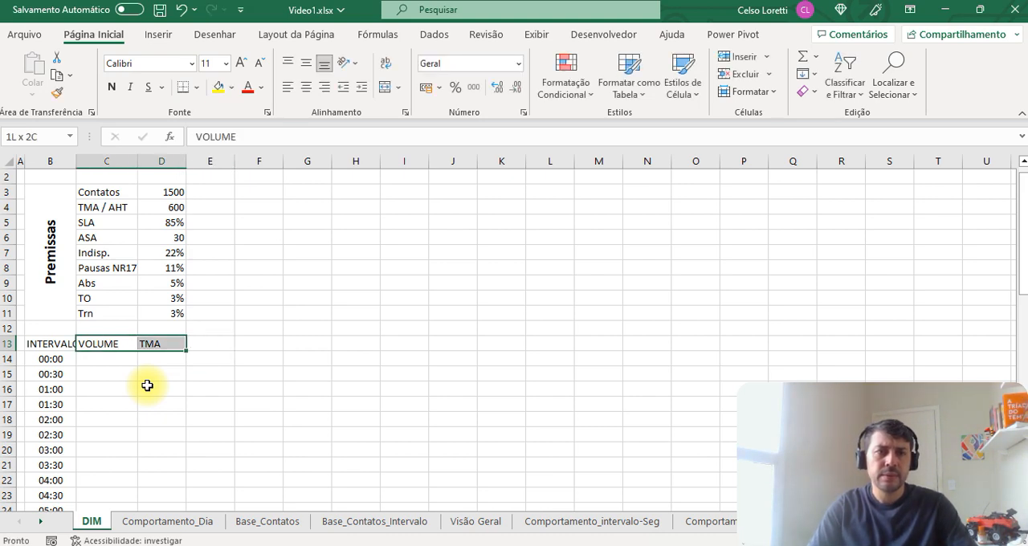
pyautogui.hotkey('shift', 'Left')
pyautogui.hotkey('shift', 'Right')
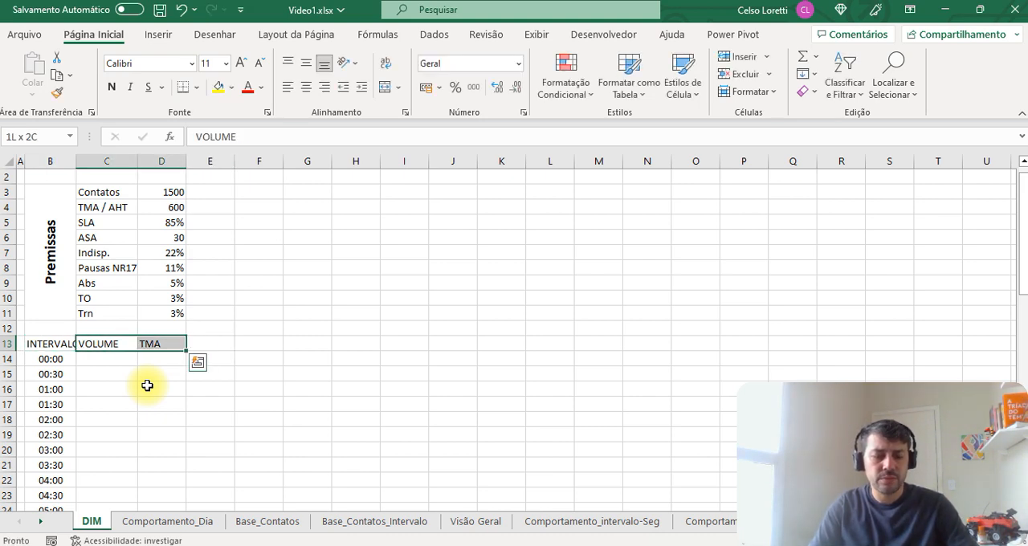
pyautogui.hotkey('ctrl', 'c')
pyautogui.press('Right')
pyautogui.hotkey('ctrl', 'v')
pyautogui.press('Right')
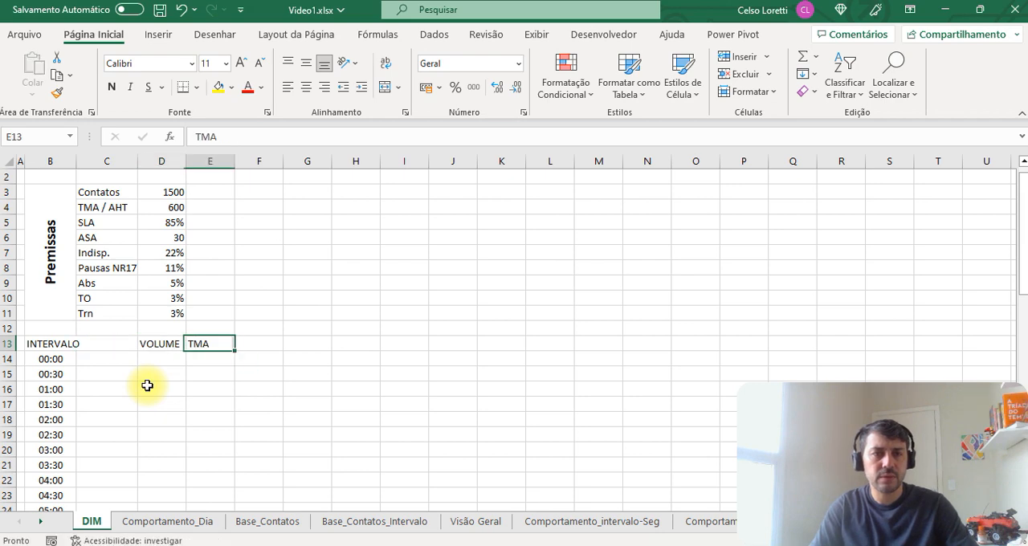
# Step: Enter the heading % COMP VOL in C13
pyautogui.press('Left')
pyautogui.press('Left')
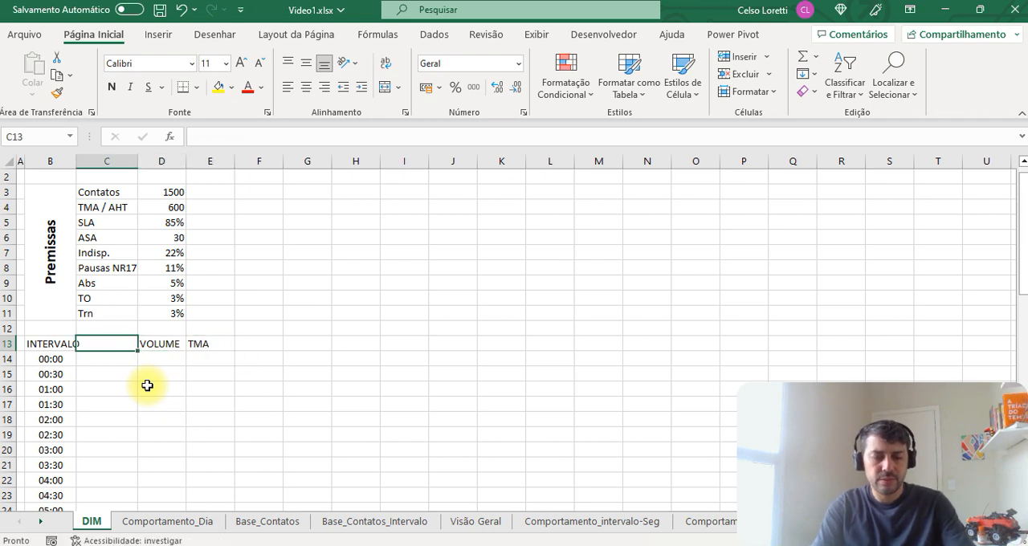
pyautogui.write('% COM')
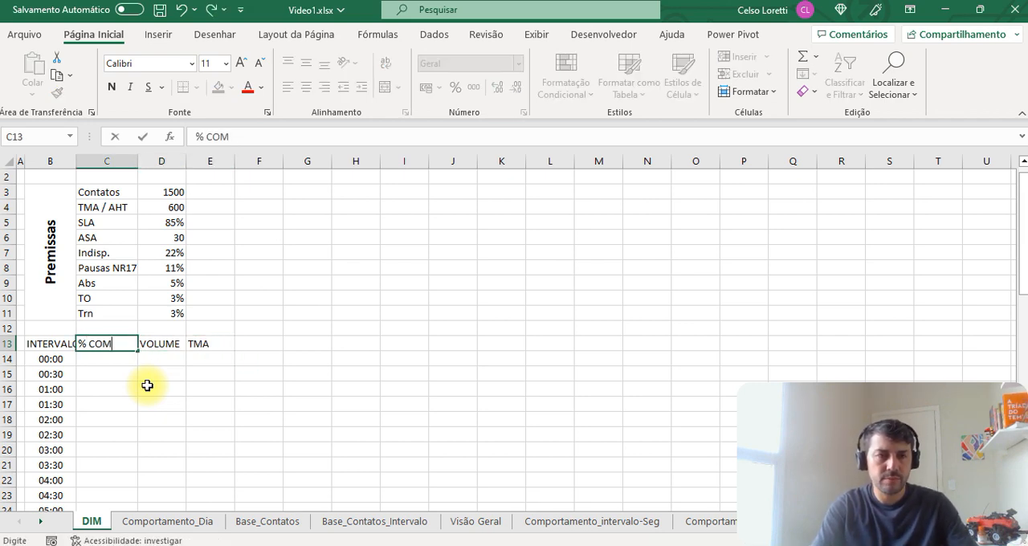
pyautogui.write('P vOLU')
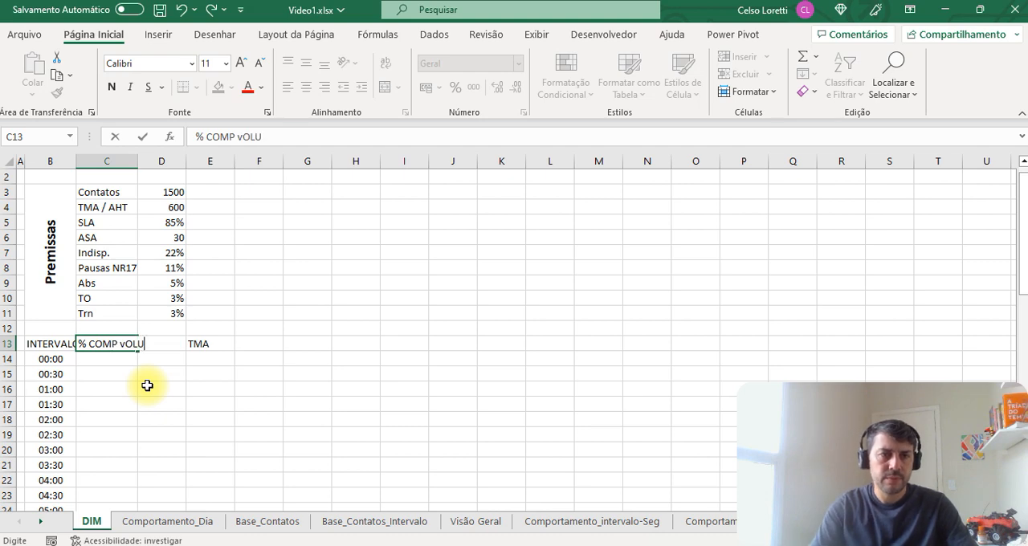
pyautogui.write('VOL')
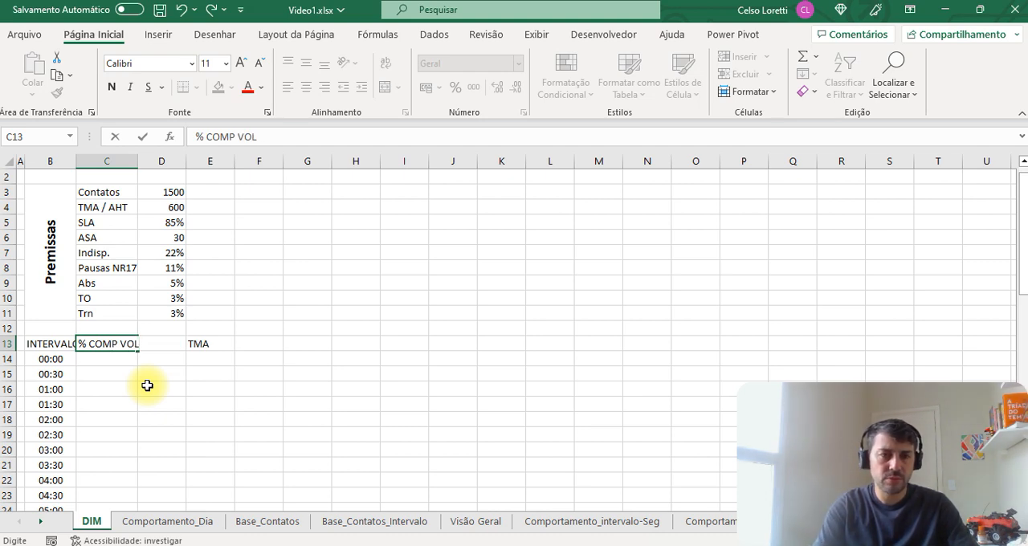
pyautogui.press('Return')
# Step: Try moving the TMA heading from E13 to F13 and undo the move
pyautogui.press('Up')
pyautogui.press('Right')
pyautogui.press('Right')
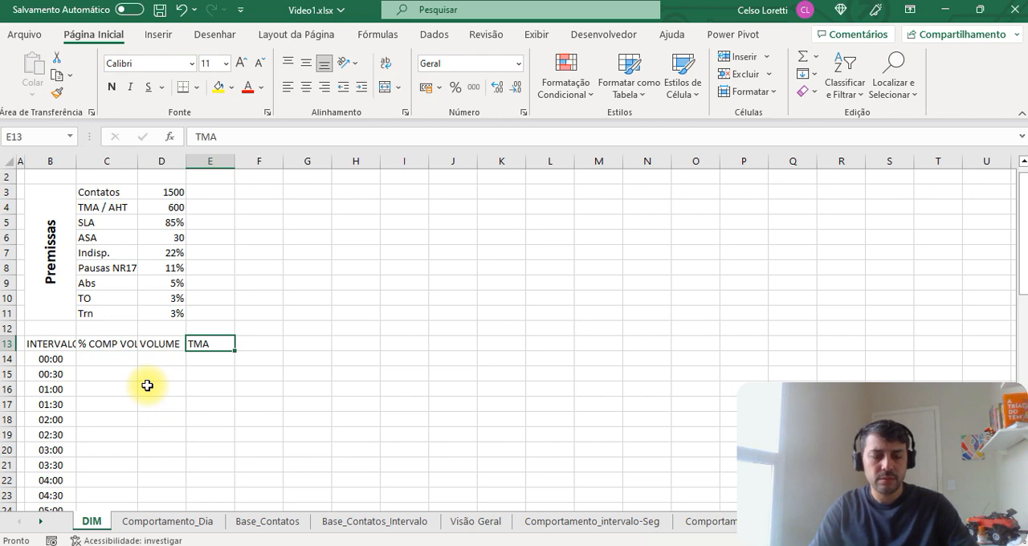
pyautogui.hotkey('ctrl', 'x')
pyautogui.press('Right')
pyautogui.press('Return')
pyautogui.press('Left')
pyautogui.press('Left')
pyautogui.press('Left')
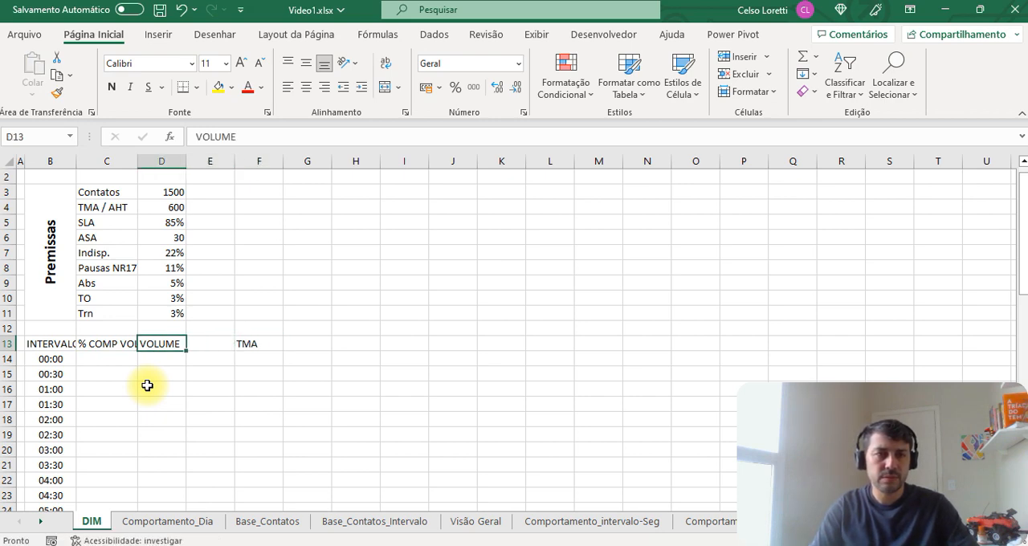
pyautogui.hotkey('ctrl', 'x')
# Step: Copy the % COMP VOL heading from C13 to F13, keeping the TMA heading in E13
pyautogui.press('Right')
pyautogui.press('Right')
pyautogui.press('Right')
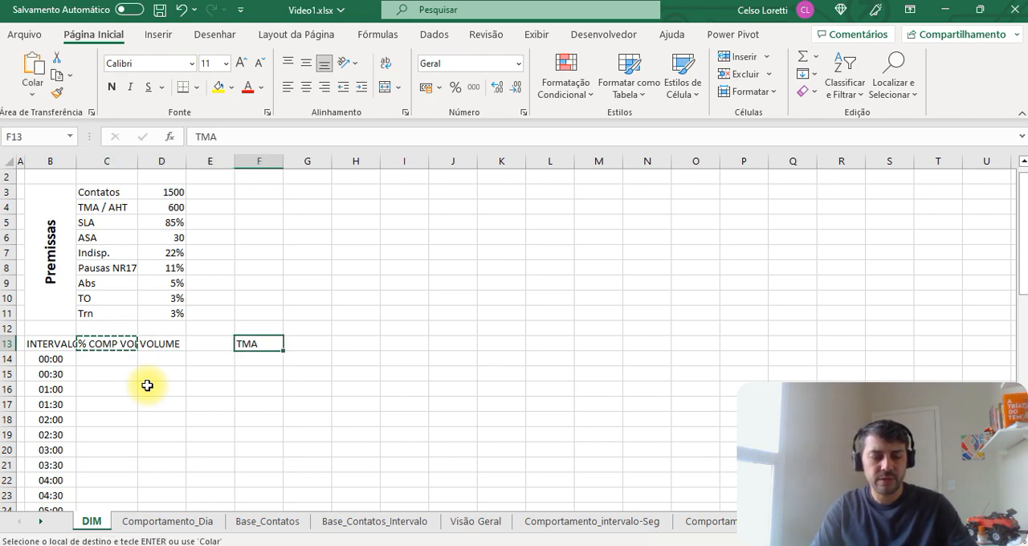
pyautogui.hotkey('ctrl', 'z')
pyautogui.press('Right')
pyautogui.press('Left')
pyautogui.press('Left')
pyautogui.press('Left')
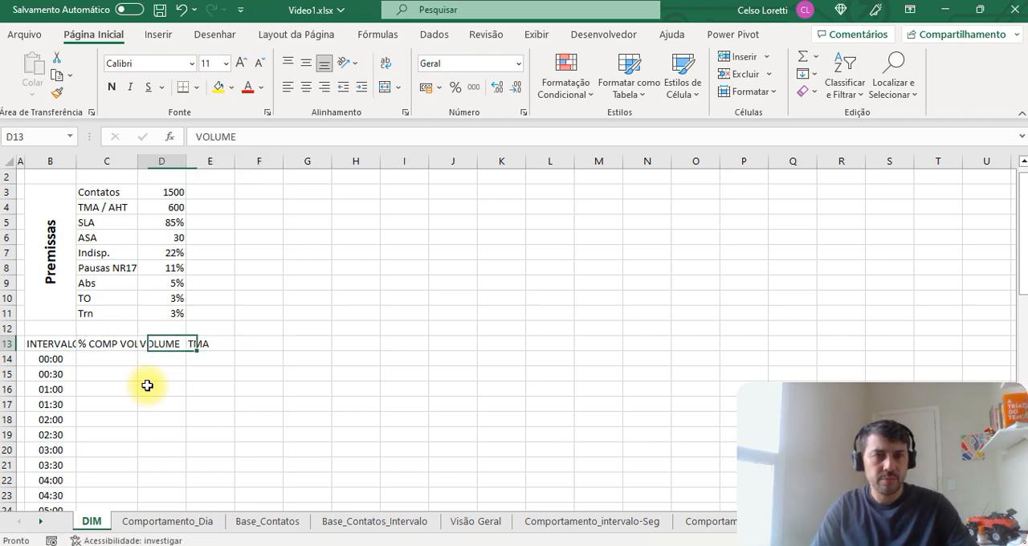
pyautogui.hotkey('ctrl', 'c')
pyautogui.press('Right')
pyautogui.press('Right')
pyautogui.hotkey('ctrl', 'v')
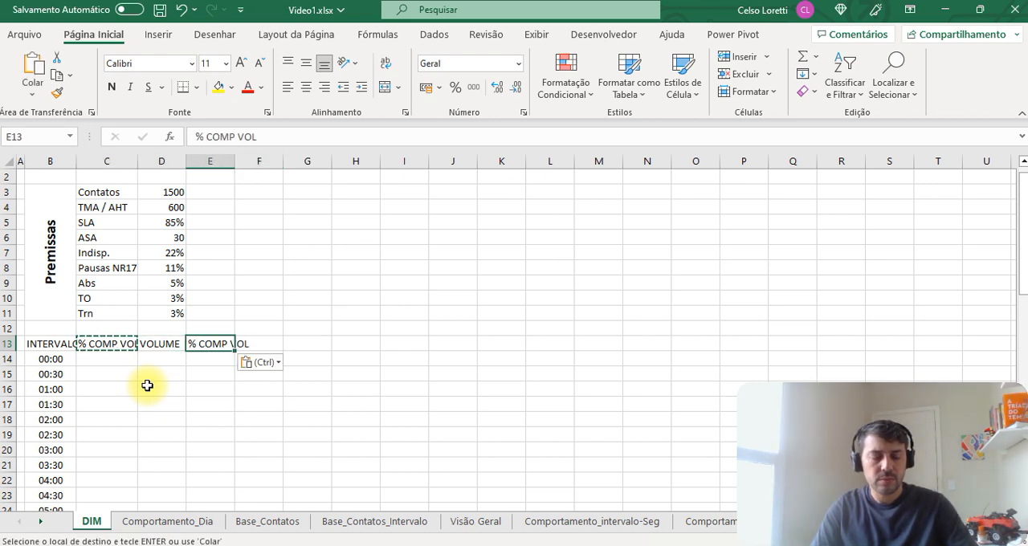
pyautogui.hotkey('ctrl', 'z')
pyautogui.press('Right')
pyautogui.hotkey('ctrl', 'v')
# Step: Change the copied heading in F13 to % COMP TMA
pyautogui.press('F2')
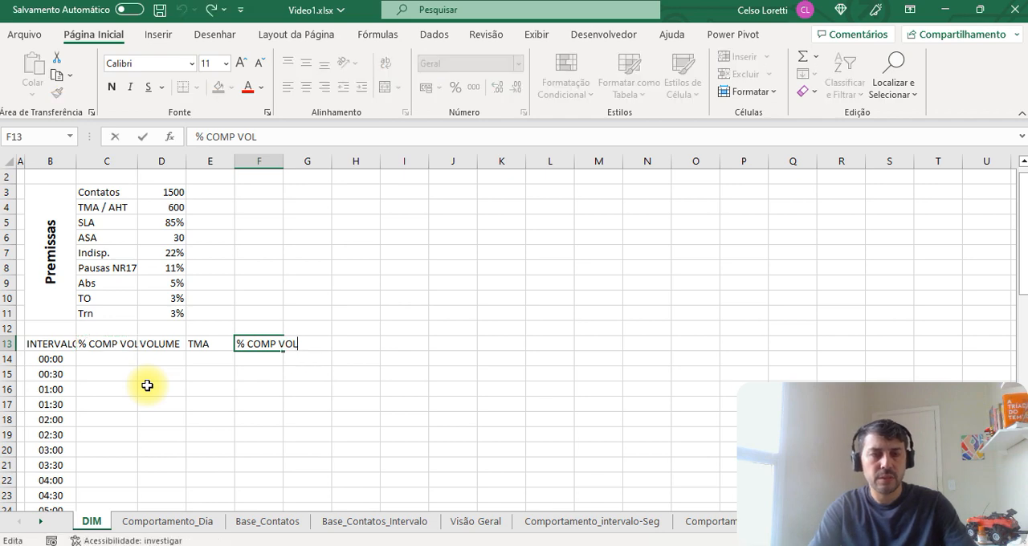
pyautogui.press('BackSpace')
pyautogui.press('BackSpace')
pyautogui.press('BackSpace')
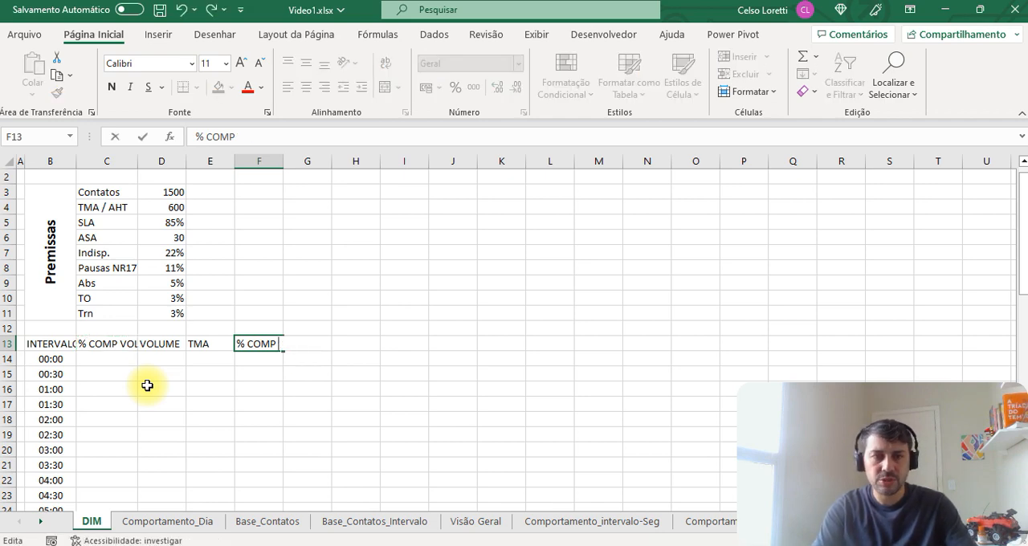
pyautogui.write('TMA')
pyautogui.press('Return')
# Step: Widen columns C through F equally so that the row 13 headings fit
pyautogui.scroll(1, 137, 321)
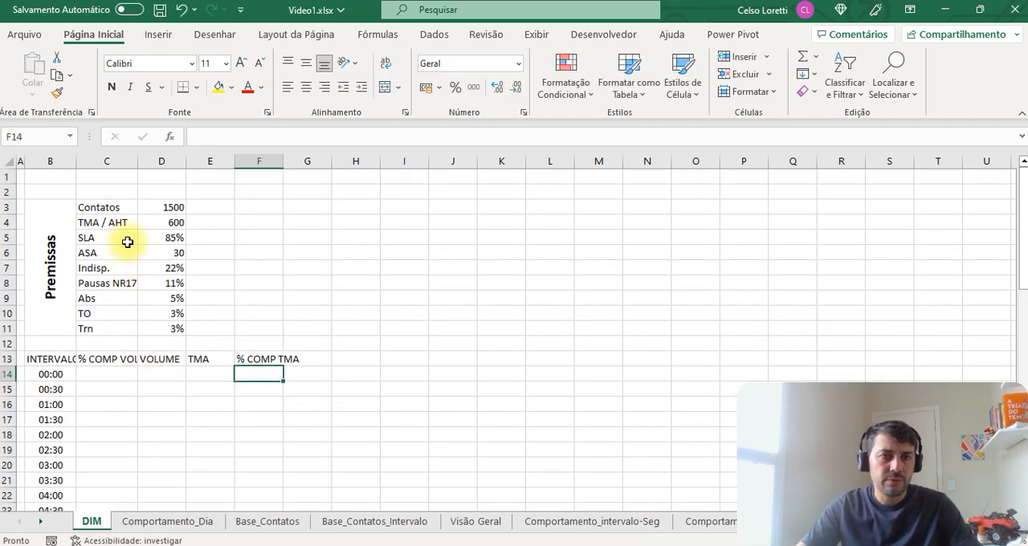
pyautogui.moveTo(120, 170); pyautogui.dragTo(237, 173)
pyautogui.moveTo(283, 161); pyautogui.dragTo(306, 161)
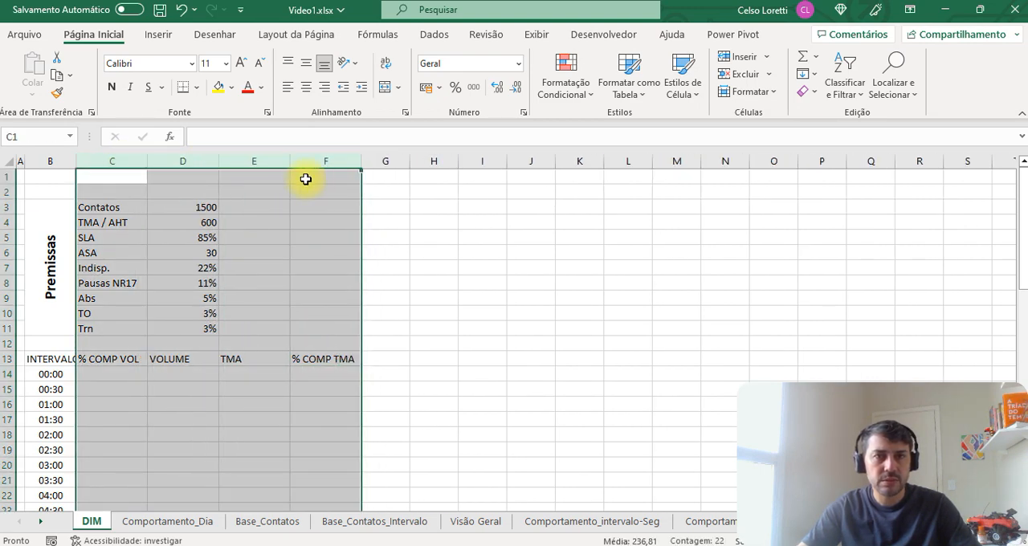
pyautogui.click(246, 377)
# Step: Centre the cells C13:F14 both horizontally and vertically
pyautogui.moveTo(134, 359); pyautogui.dragTo(323, 374)
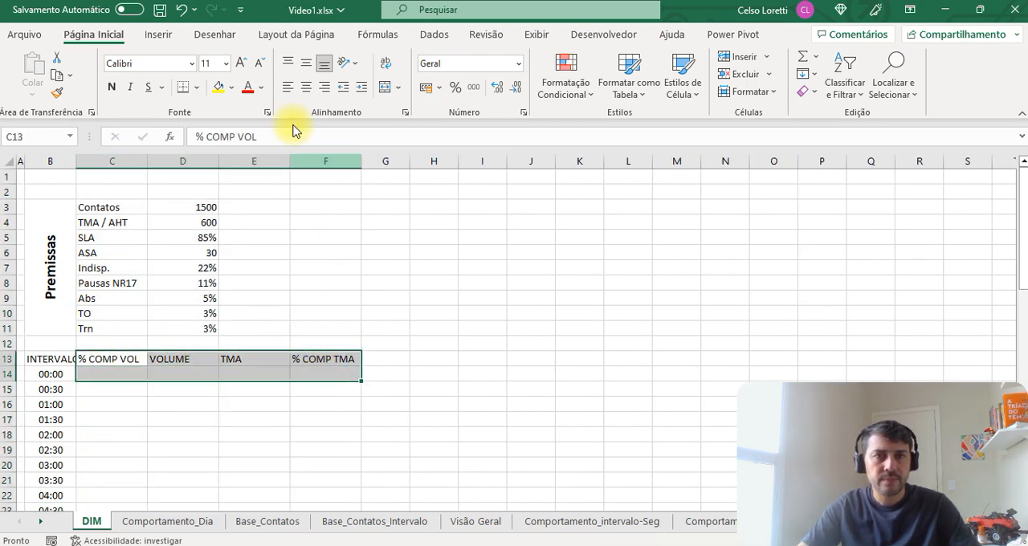
pyautogui.click(306, 86)
pyautogui.click(306, 62)
pyautogui.click(203, 358)
pyautogui.click(255, 359)
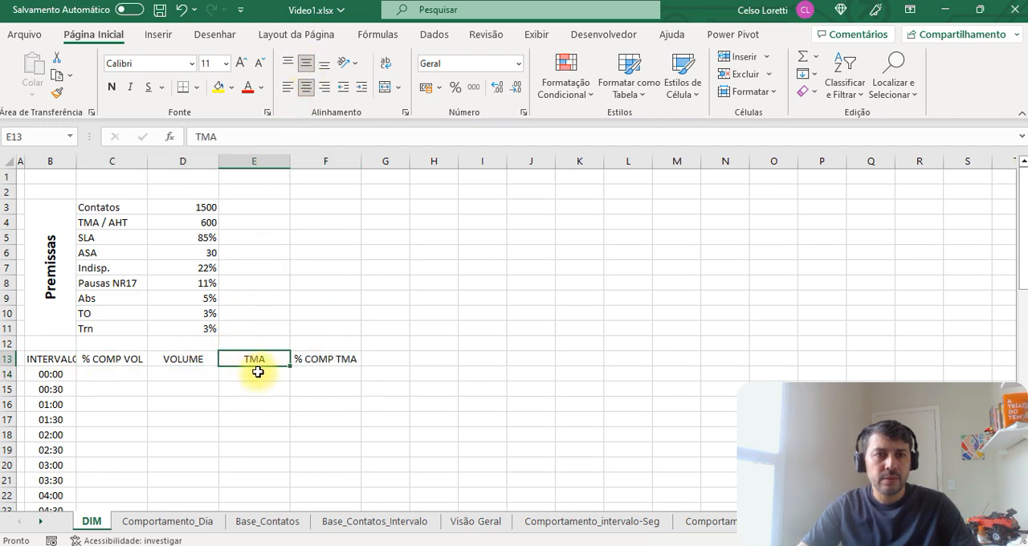
# Step: Widen column B to fit the INTERVALO heading
pyautogui.click(110, 359)
pyautogui.moveTo(77, 157); pyautogui.dragTo(87, 159)
pyautogui.click(123, 374)
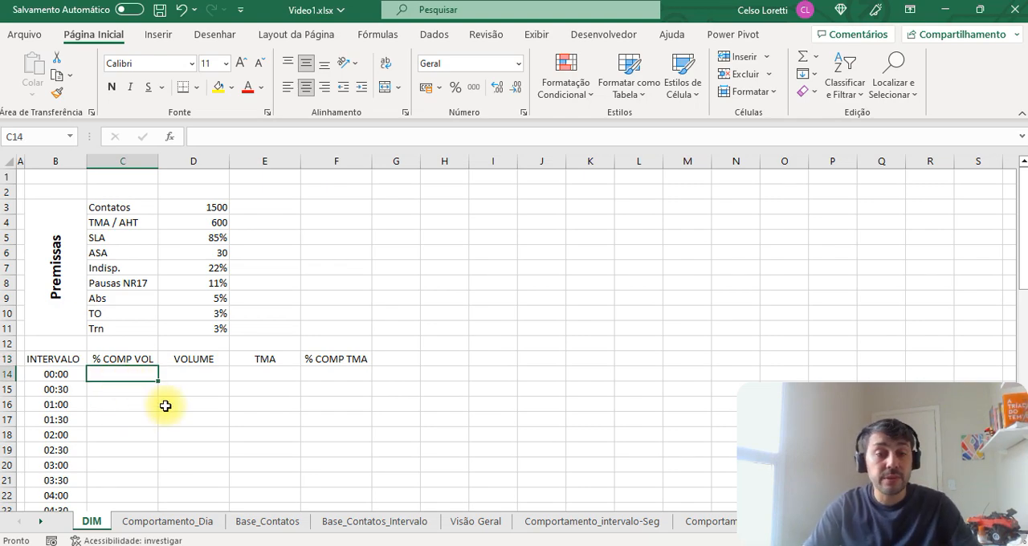
# Step: Copy the Ajuste Comportamento percentages for all half-hour intervals, C8:AX8, from the Comportamento_intervalo-Seg sheet
pyautogui.hotkey('ctrl', 'pagedown')
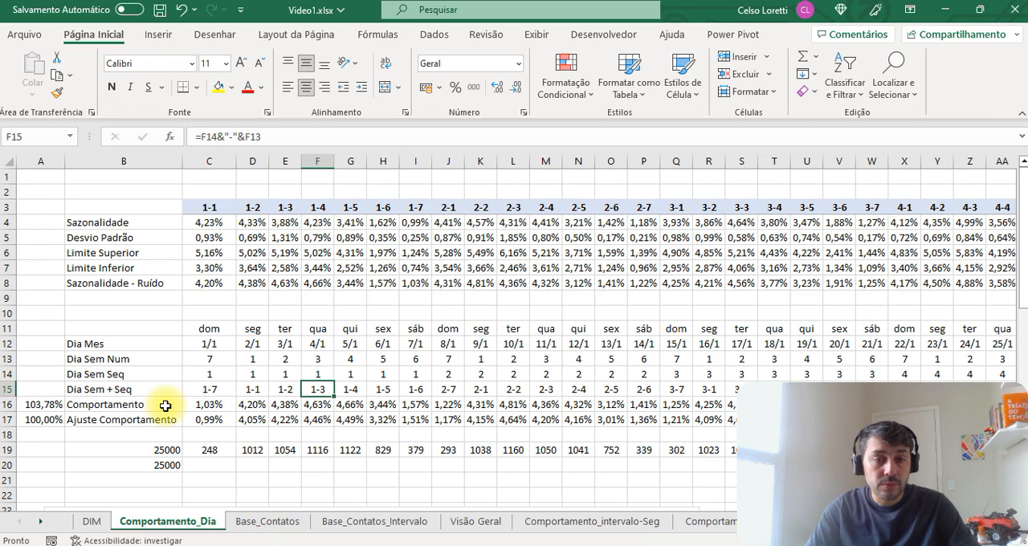
pyautogui.hotkey('ctrl', 'pagedown')
pyautogui.hotkey('ctrl', 'pagedown')
pyautogui.hotkey('ctrl', 'pagedown')
pyautogui.hotkey('ctrl', 'pagedown')
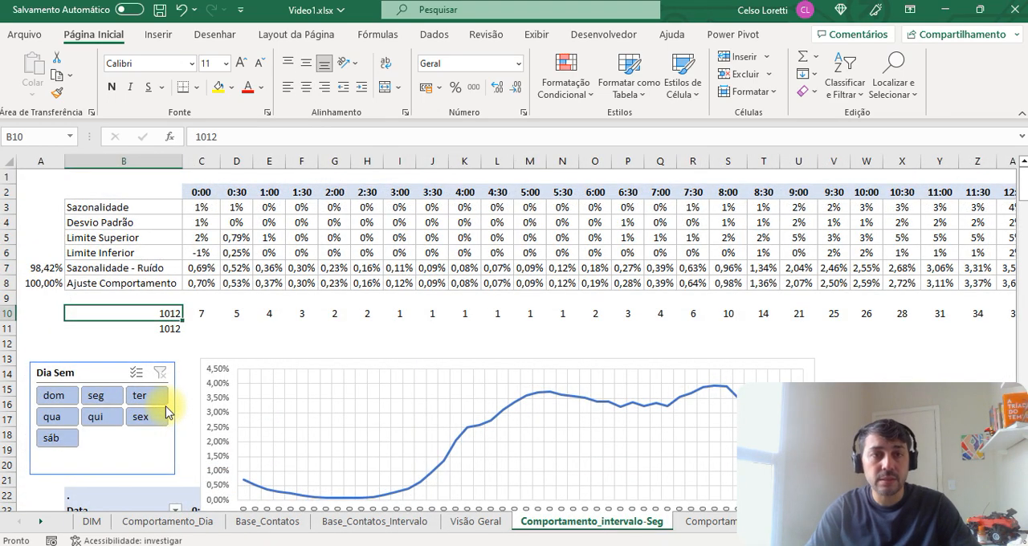
pyautogui.press('Right')
pyautogui.press('Right')
pyautogui.press('Left')
pyautogui.press('Up')
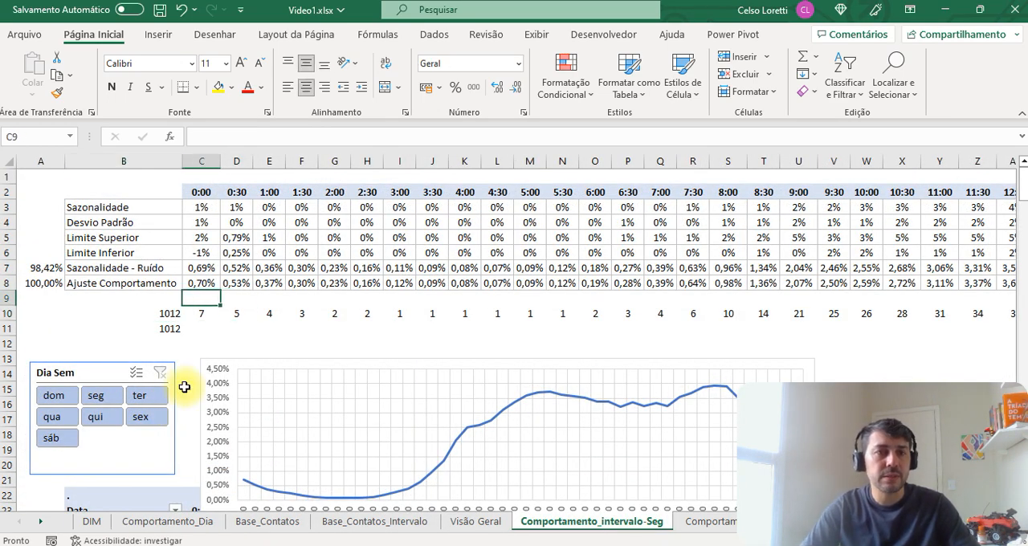
pyautogui.press('Up')
pyautogui.hotkey('ctrl', 'shift', 'Right')
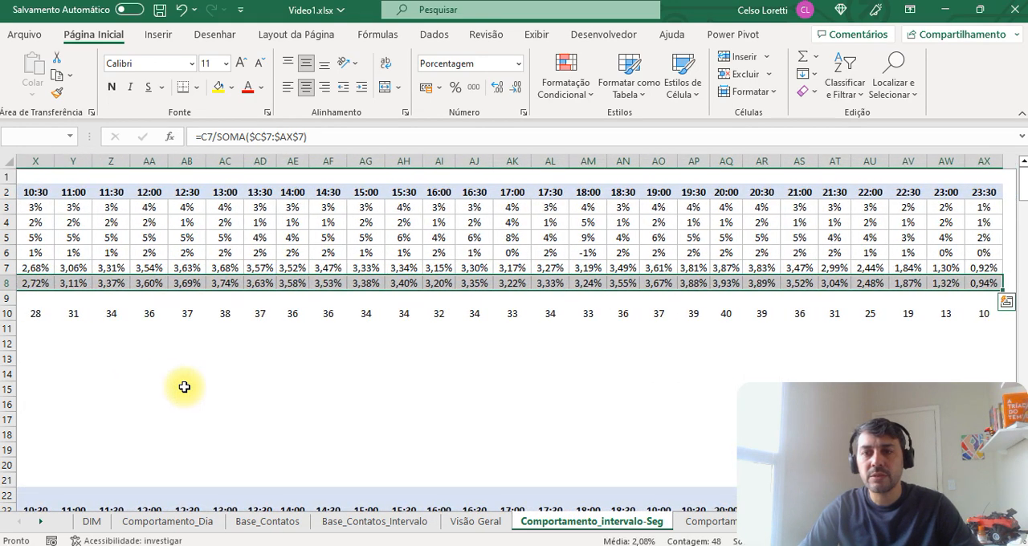
pyautogui.hotkey('ctrl', 'c')
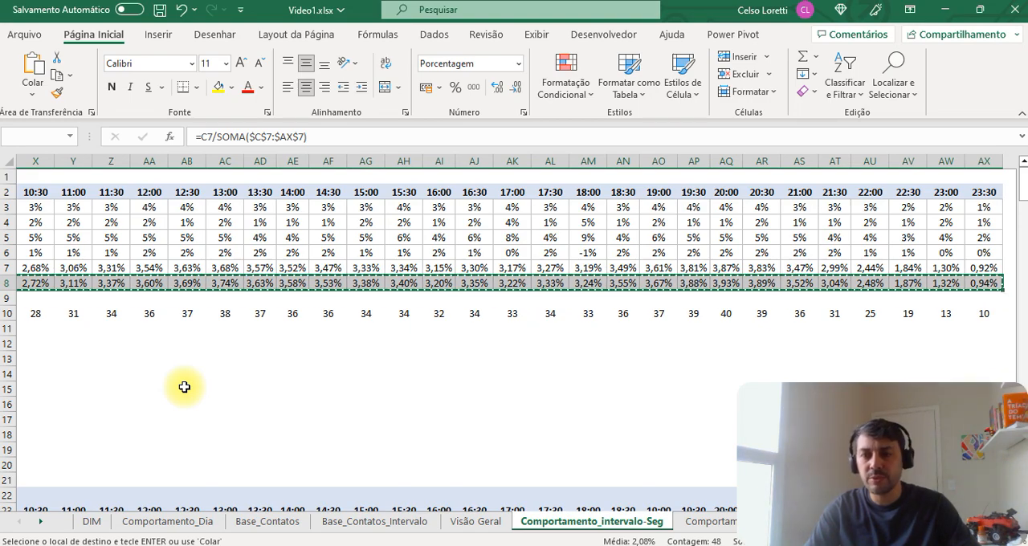
# Step: Paste the copied percentages as transposed values into the DIM sheet's % COMP VOL column, starting at C14
pyautogui.hotkey('ctrl', 'pageup')
pyautogui.hotkey('ctrl', 'pageup')
pyautogui.hotkey('ctrl', 'pageup')
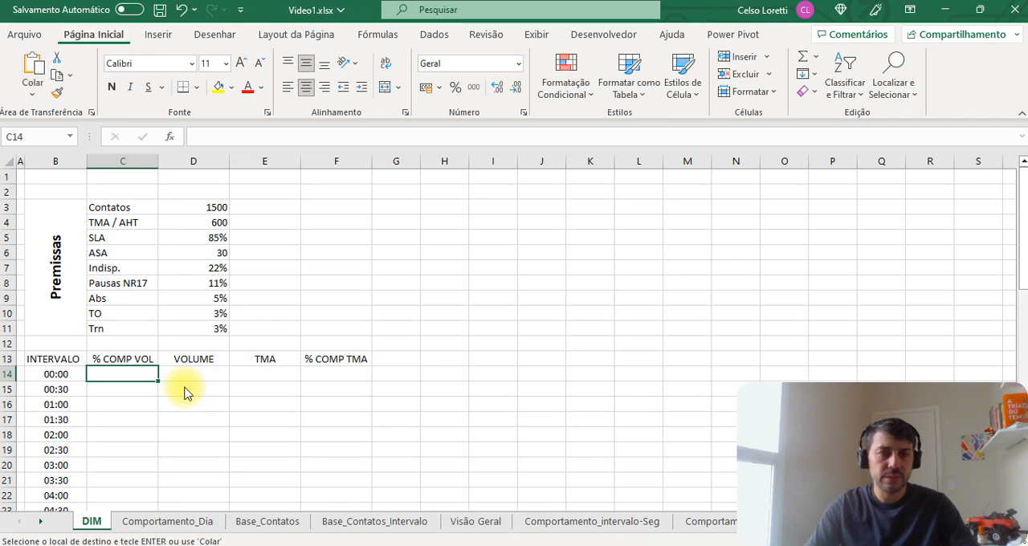
pyautogui.hotkey('ctrl', 'alt', 'v')
pyautogui.press('Return')
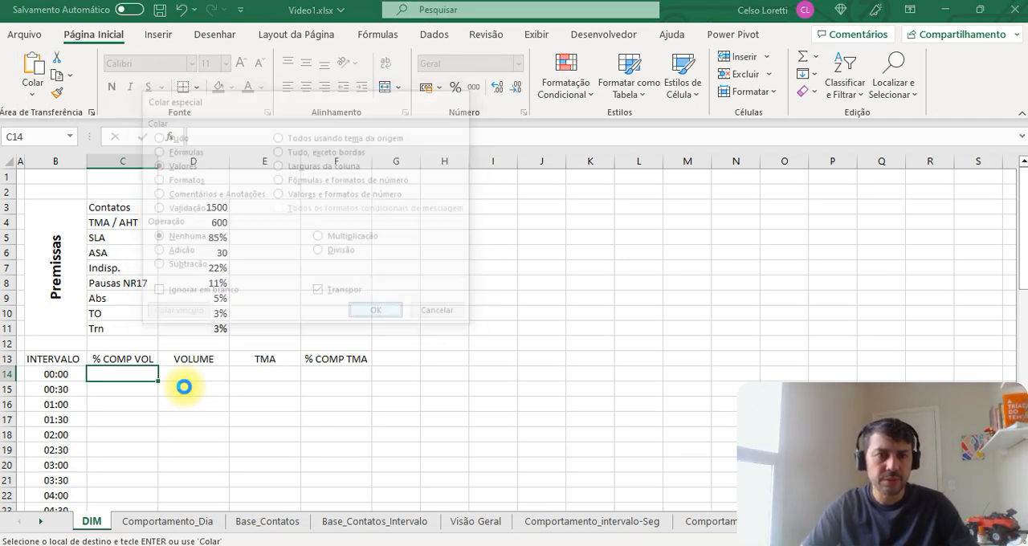
# Step: Format the pasted % COMP VOL values as percentages and centre them horizontally
pyautogui.click(456, 88)
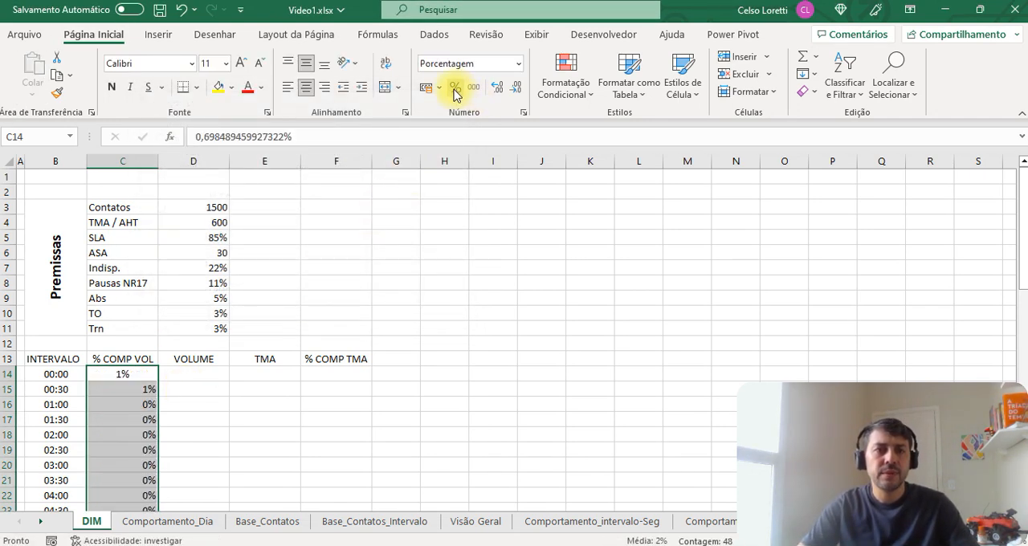
pyautogui.click(310, 86)
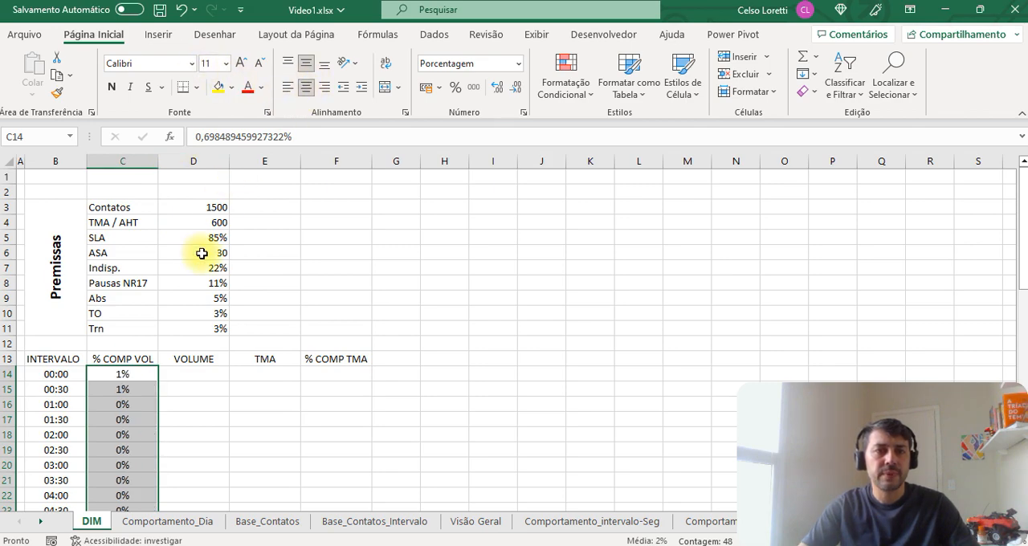
pyautogui.click(127, 419)
# Step: Total the % COMP VOL column in C12 with SOMA as a check, and clear that cell
pyautogui.click(146, 373)
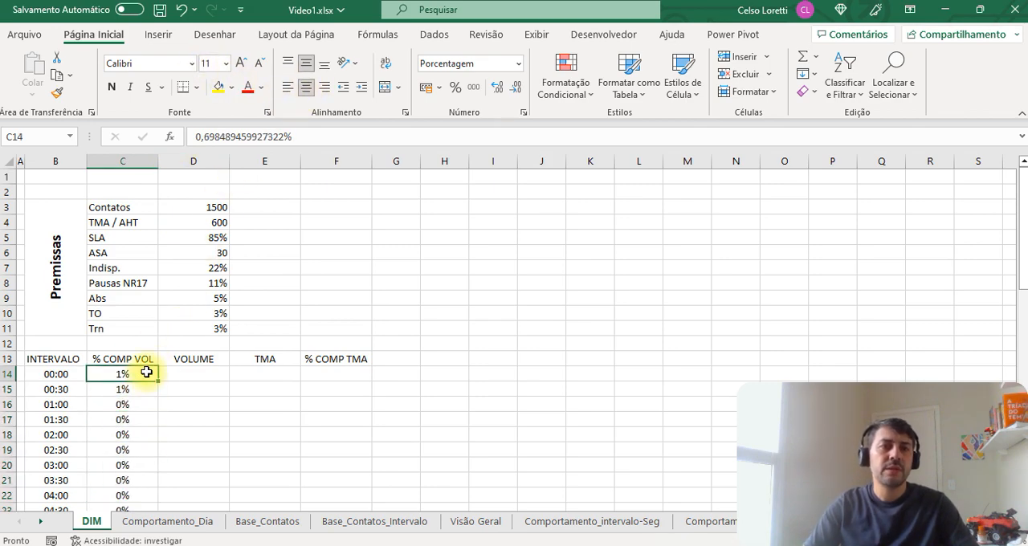
pyautogui.hotkey('ctrl', 'shift', 'Down')
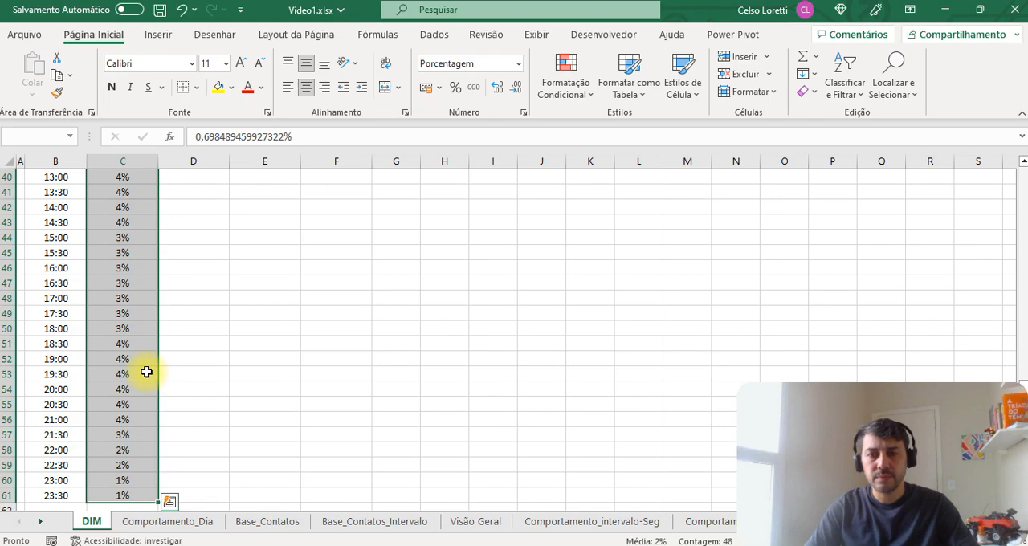
pyautogui.press('Up')
pyautogui.press('Up')
pyautogui.write('=')
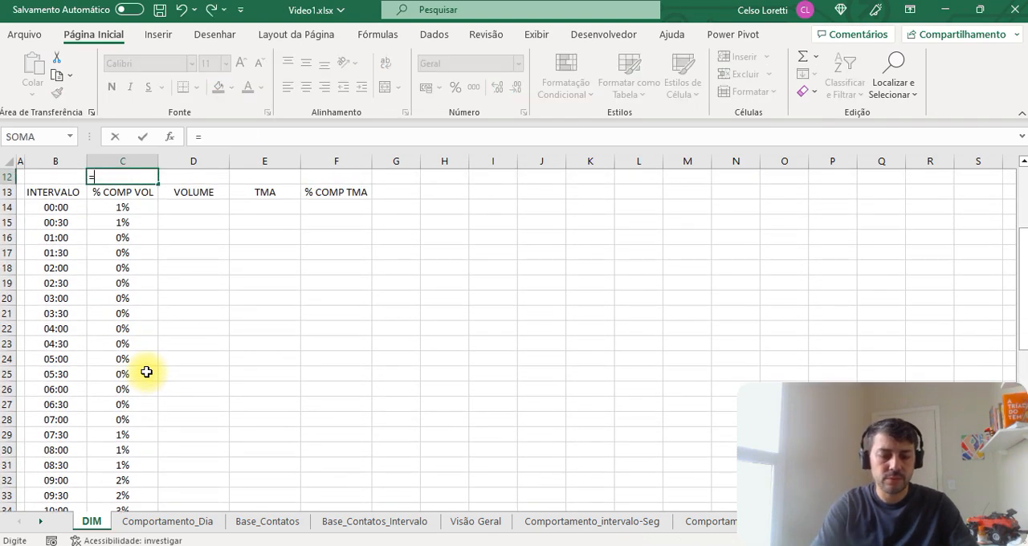
pyautogui.write('SOMA(')
pyautogui.press('Down')
pyautogui.press('Down')
pyautogui.hotkey('ctrl', 'shift', 'Down')
pyautogui.press('Return')
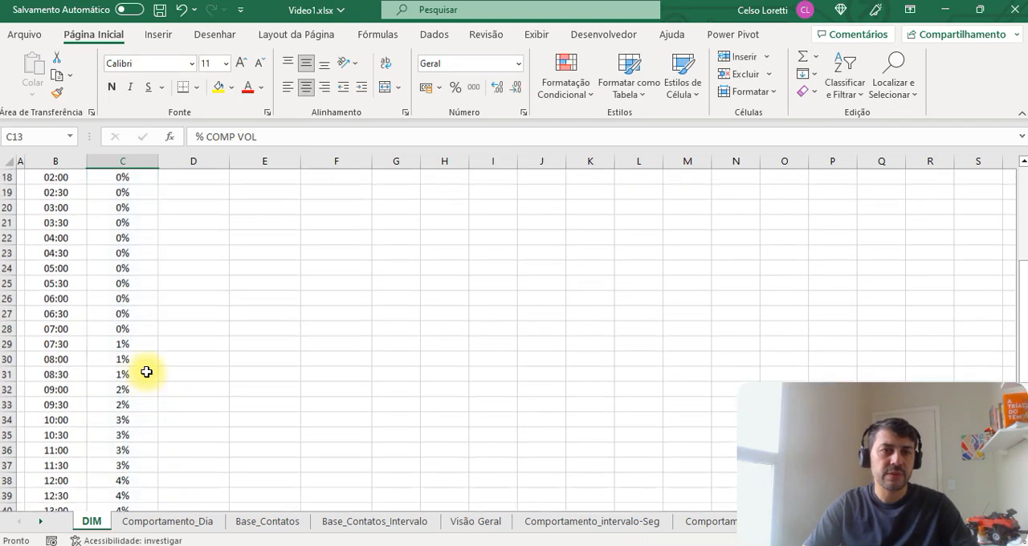
pyautogui.press('Up')
pyautogui.press('Up')
pyautogui.press('Down')
pyautogui.press('Delete')
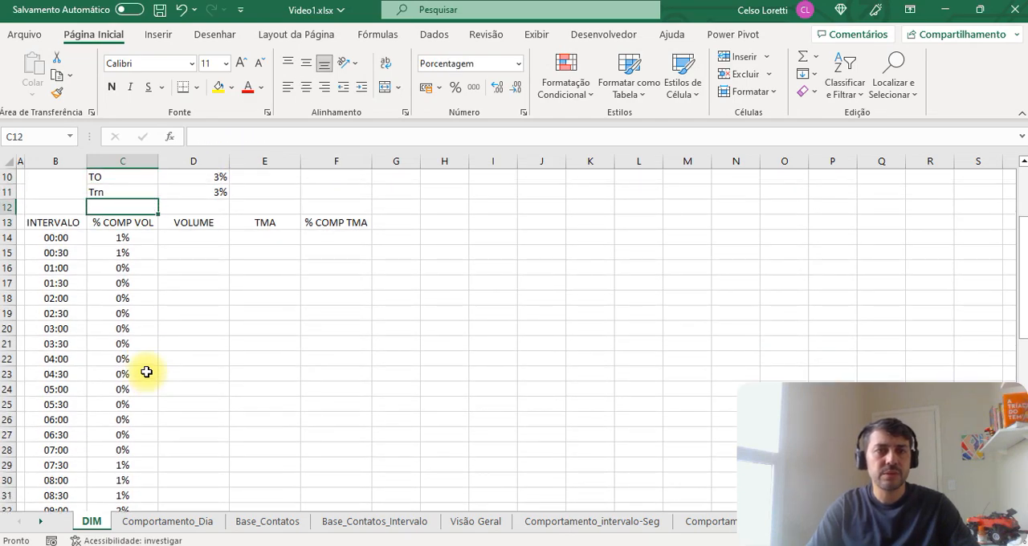
# Step: Calculate the first interval's volume in D14 with the formula =$D$3*C14
pyautogui.press('Down')
pyautogui.press('Down')
pyautogui.press('Right')
pyautogui.scroll(3, 146, 370)
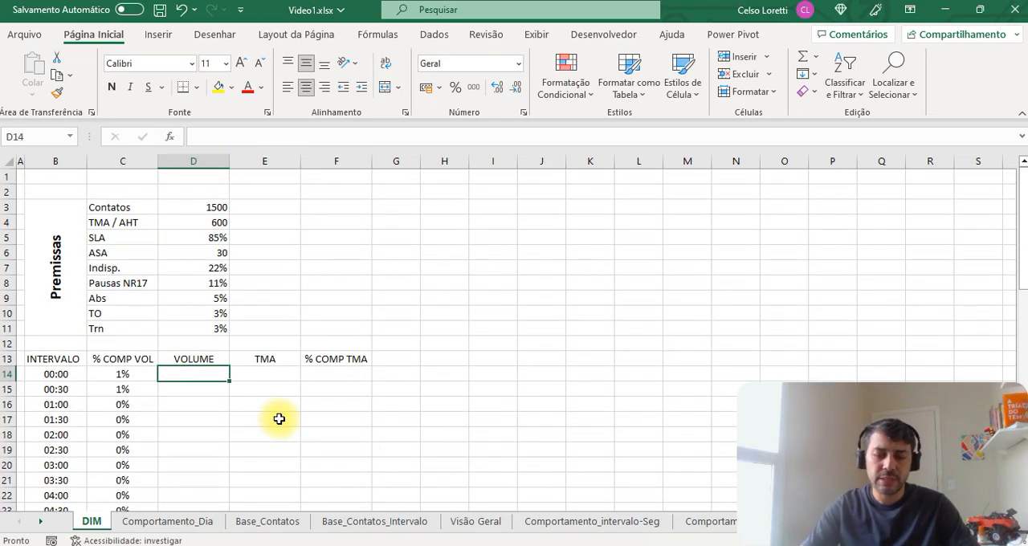
pyautogui.write('=')
pyautogui.press('Up')
pyautogui.press('Up')
pyautogui.press('Up')
pyautogui.press('Up')
pyautogui.press('Up')
pyautogui.press('Up')
pyautogui.press('Up')
pyautogui.press('Up')
pyautogui.press('Up')
pyautogui.press('Up')
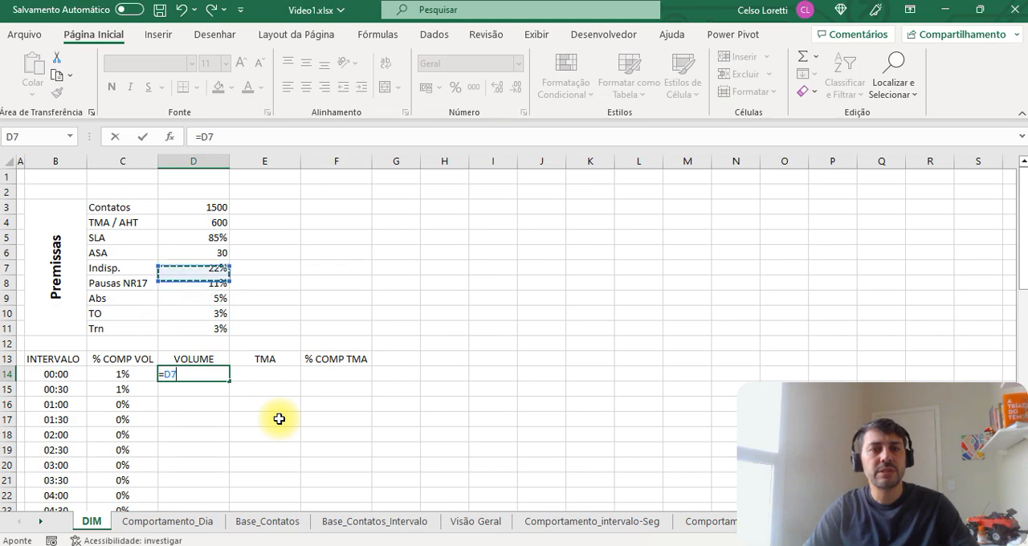
pyautogui.press('Up')
pyautogui.press('F4')
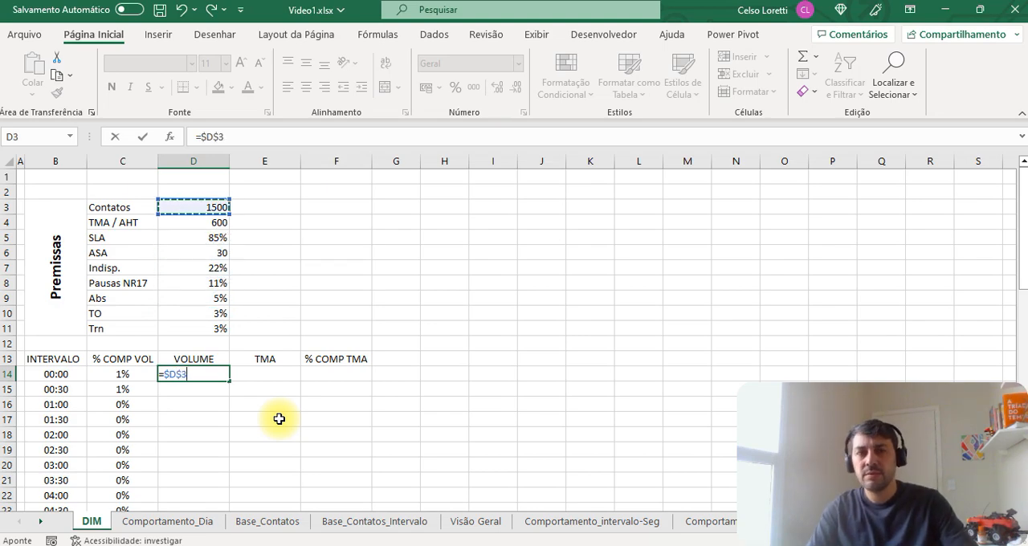
pyautogui.write('*')
pyautogui.press('Left')
pyautogui.press('Return')
# Step: Copy the D14 volume formula to every interval down to D61
pyautogui.press('Up')
pyautogui.hotkey('ctrl', 'c')
pyautogui.press('Left')
pyautogui.hotkey('ctrl', 'Down')
pyautogui.press('Right')
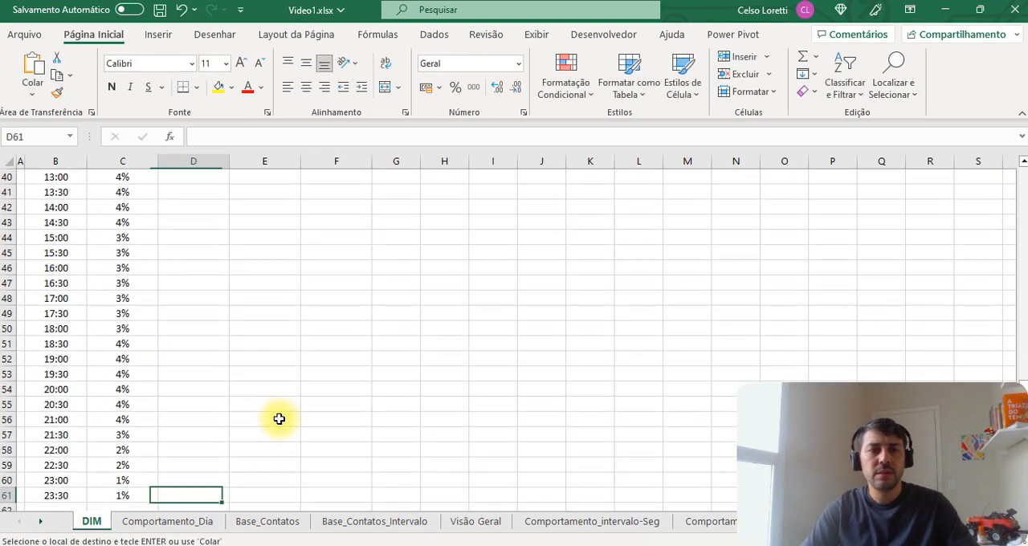
pyautogui.hotkey('ctrl', 'shift', 'Up')
pyautogui.press('Return')
pyautogui.hotkey('ctrl', 'Up')
# Step: Format the volumes in D14:D61 as Número with 0 decimal places
pyautogui.press('Down')
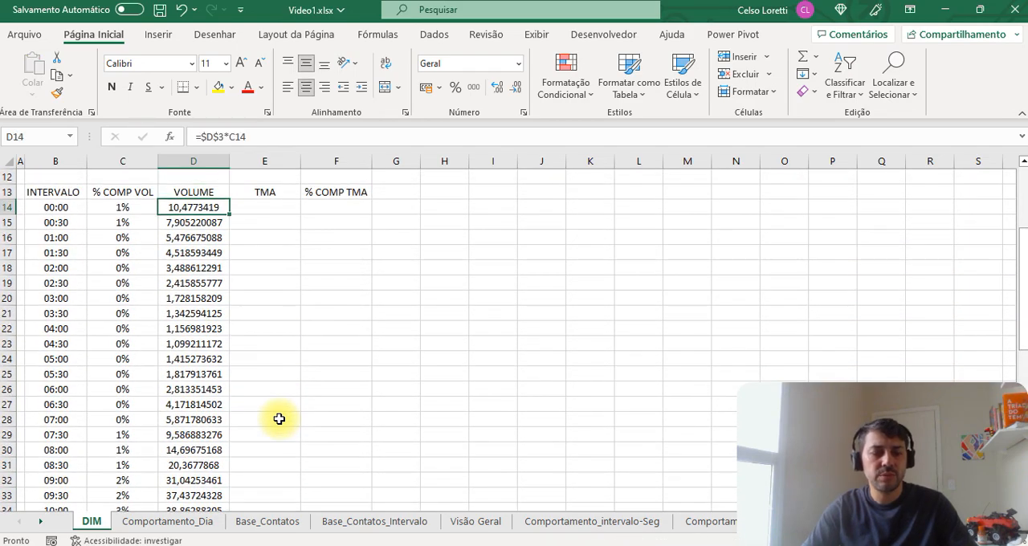
pyautogui.hotkey('ctrl', 'shift', 'Down')
pyautogui.hotkey('ctrl', '1')
pyautogui.press('Return')
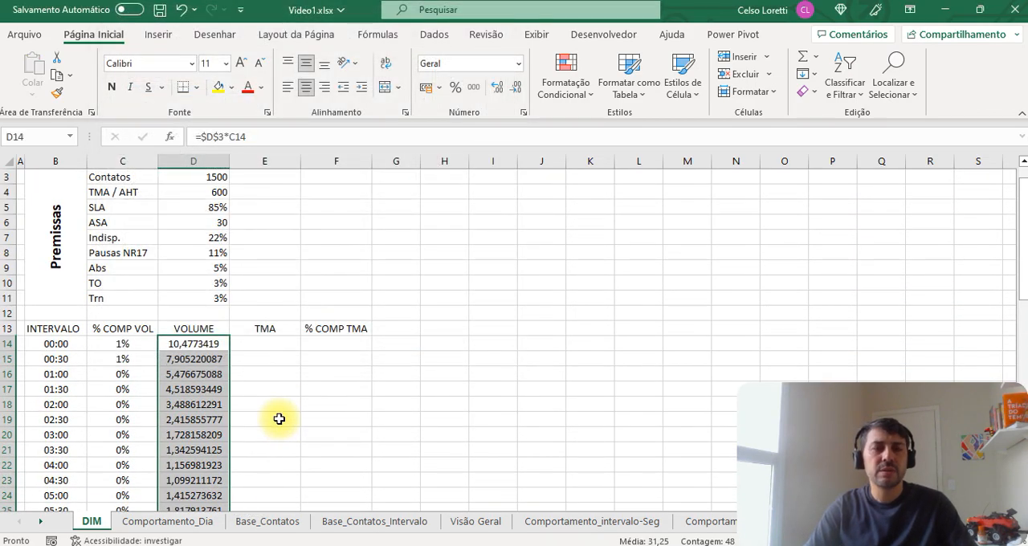
pyautogui.hotkey('ctrl', '1')
pyautogui.hotkey('ctrl', 'shift', 'Tab')
pyautogui.press('Down')
pyautogui.press('Tab')
pyautogui.write('0')
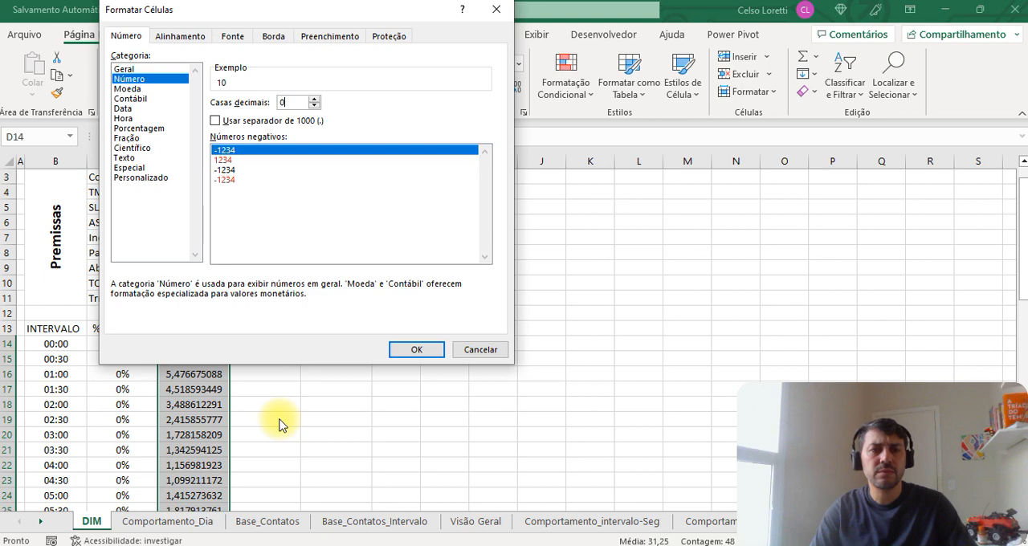
pyautogui.press('Return')
# Step: Total the volumes in D12 with =SOMA(D14:D61), compare the total with Contatos in D3, and clear D12
pyautogui.press('Up')
pyautogui.press('Down')
pyautogui.hotkey('ctrl', 'shift', 'Down')
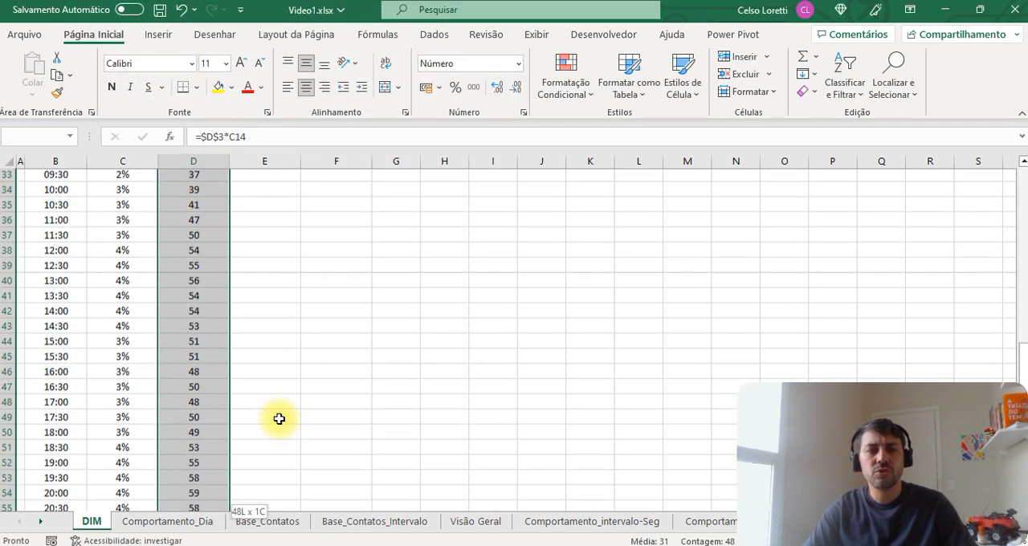
pyautogui.press('Up')
pyautogui.press('Up')
pyautogui.write('=SOMA(')
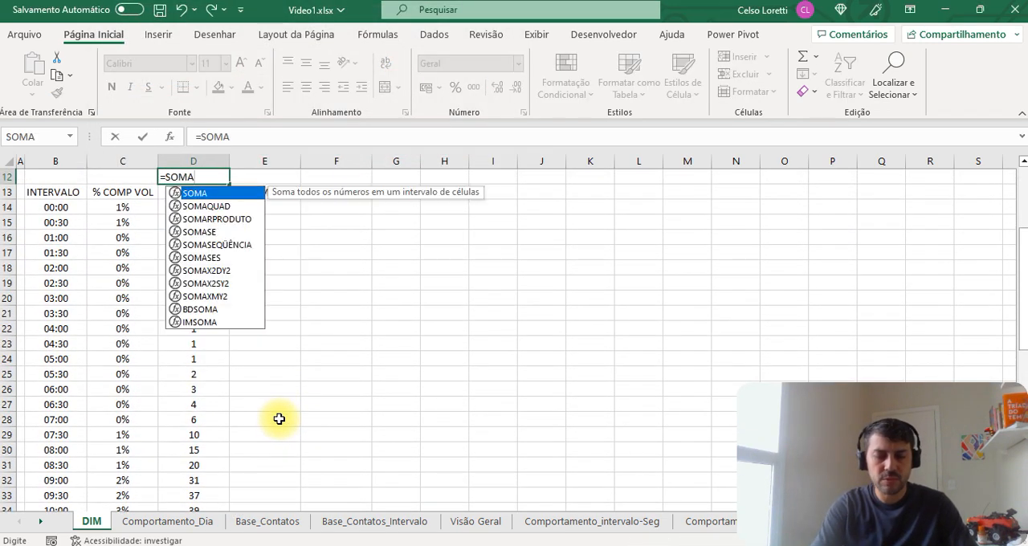
pyautogui.press('Down')
pyautogui.press('Down')
pyautogui.hotkey('ctrl', 'shift', 'Down')
pyautogui.hotkey('ctrl', 'Return')
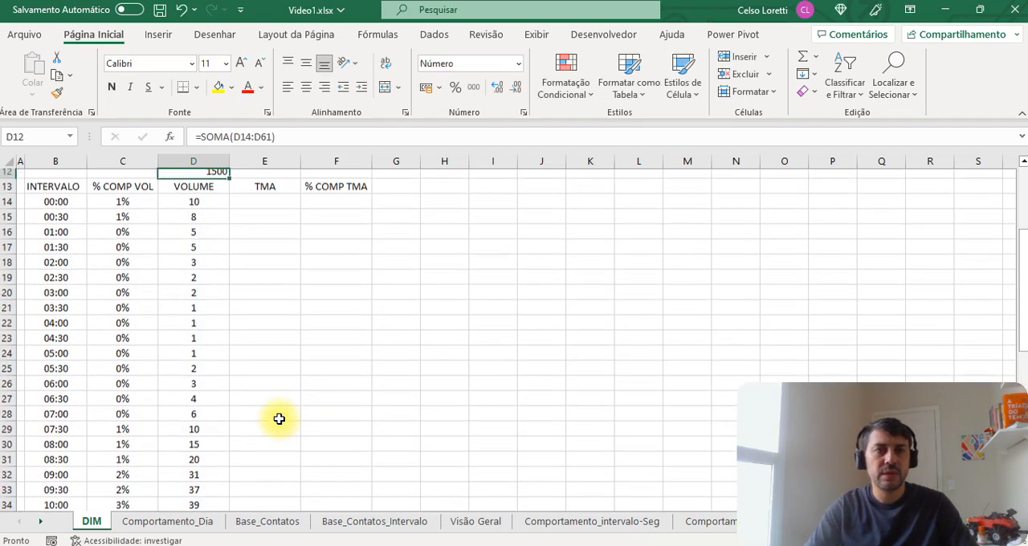
pyautogui.scroll(4, 279, 419)
pyautogui.click(203, 207)
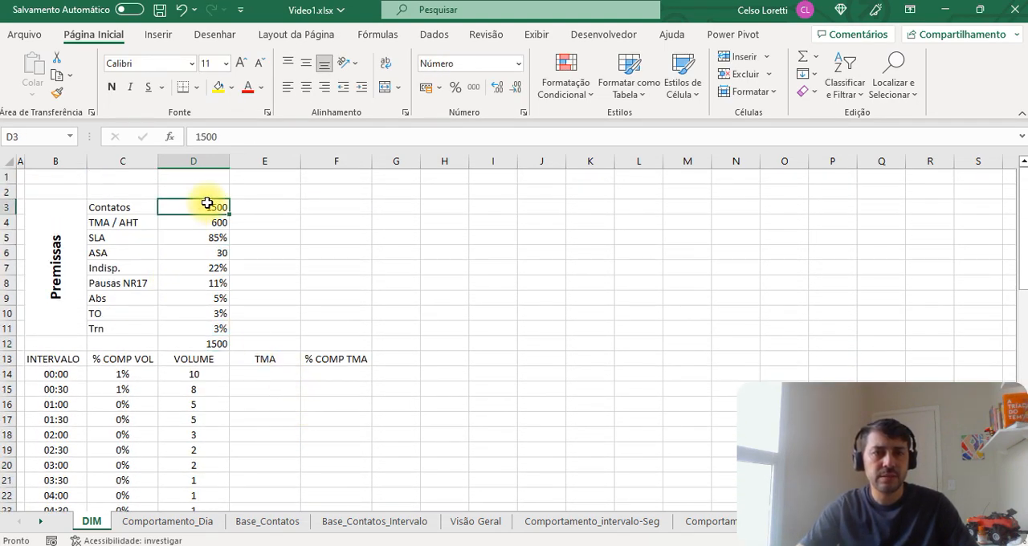
pyautogui.click(201, 346)
pyautogui.press('Delete')
pyautogui.press('Down')
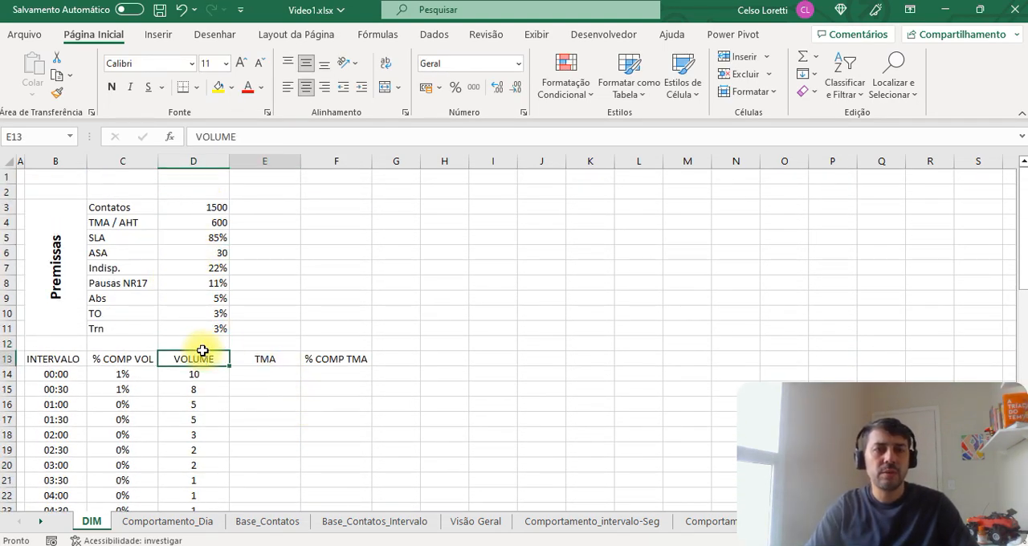
pyautogui.press('Right')
pyautogui.press('Right')
pyautogui.press('Down')
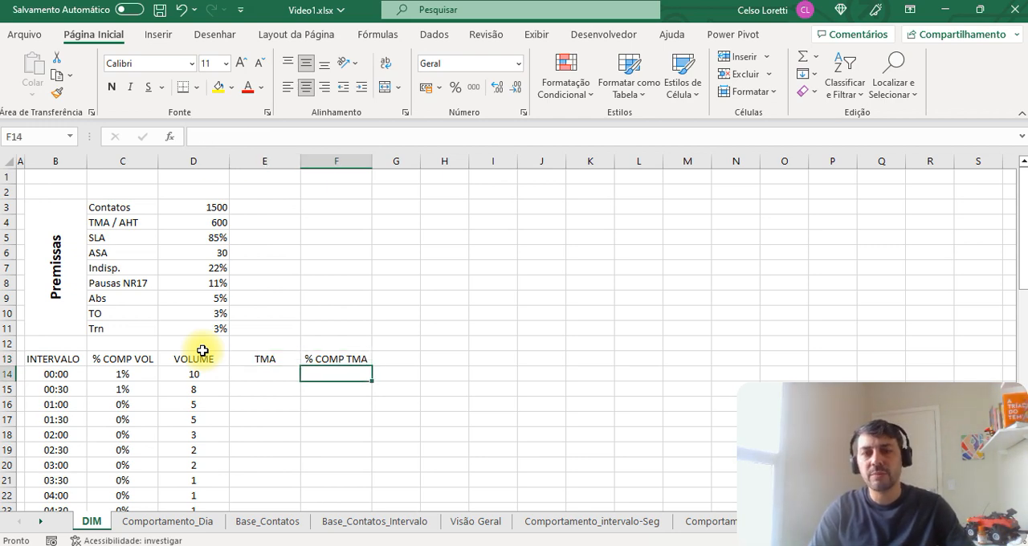
pyautogui.press('Left')
pyautogui.press('Right')
pyautogui.hotkey('shift', 'Down')
pyautogui.hotkey('shift', 'Down')
pyautogui.hotkey('shift', 'Down')
pyautogui.hotkey('shift', 'Down')
pyautogui.hotkey('shift', 'Down')
pyautogui.hotkey('shift', 'Down')
pyautogui.hotkey('shift', 'Down')
pyautogui.hotkey('shift', 'Down')
pyautogui.hotkey('shift', 'Down')
pyautogui.hotkey('shift', 'Down')
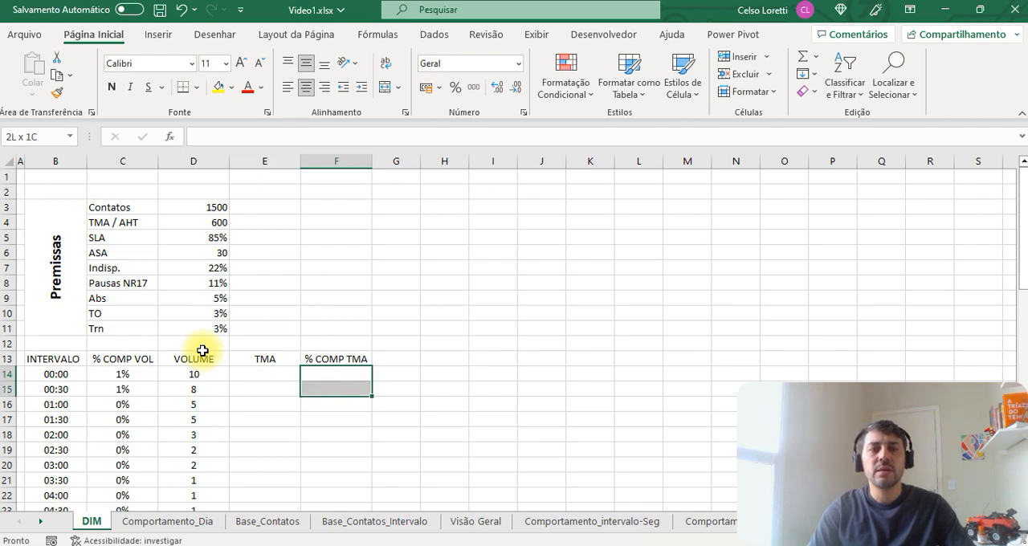
pyautogui.hotkey('shift', 'Down')
pyautogui.hotkey('shift', 'Down')
pyautogui.hotkey('shift', 'Down')
pyautogui.hotkey('shift', 'Down')
pyautogui.hotkey('shift', 'Down')
pyautogui.hotkey('shift', 'Down')
pyautogui.hotkey('shift', 'Down')
pyautogui.hotkey('shift', 'Down')
pyautogui.hotkey('shift', 'Down')
pyautogui.hotkey('shift', 'Down')
pyautogui.hotkey('shift', 'Down')
pyautogui.hotkey('shift', 'Down')
pyautogui.hotkey('shift', 'Down')
pyautogui.hotkey('shift', 'Down')
pyautogui.hotkey('shift', 'Down')
pyautogui.hotkey('shift', 'Down')
pyautogui.hotkey('shift', 'Down')
pyautogui.hotkey('shift', 'Down')
pyautogui.hotkey('shift', 'Down')
pyautogui.hotkey('shift', 'Down')
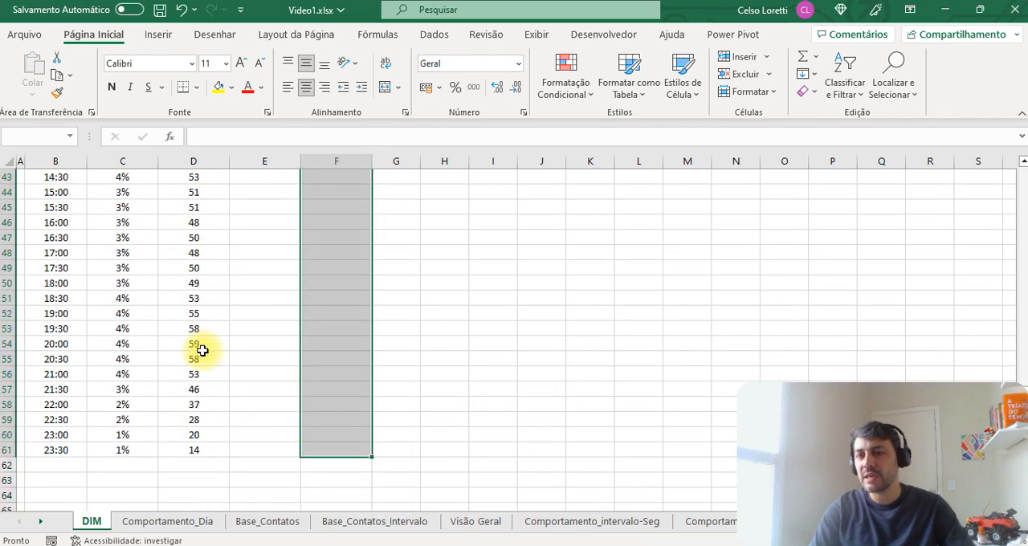
pyautogui.press('Left')
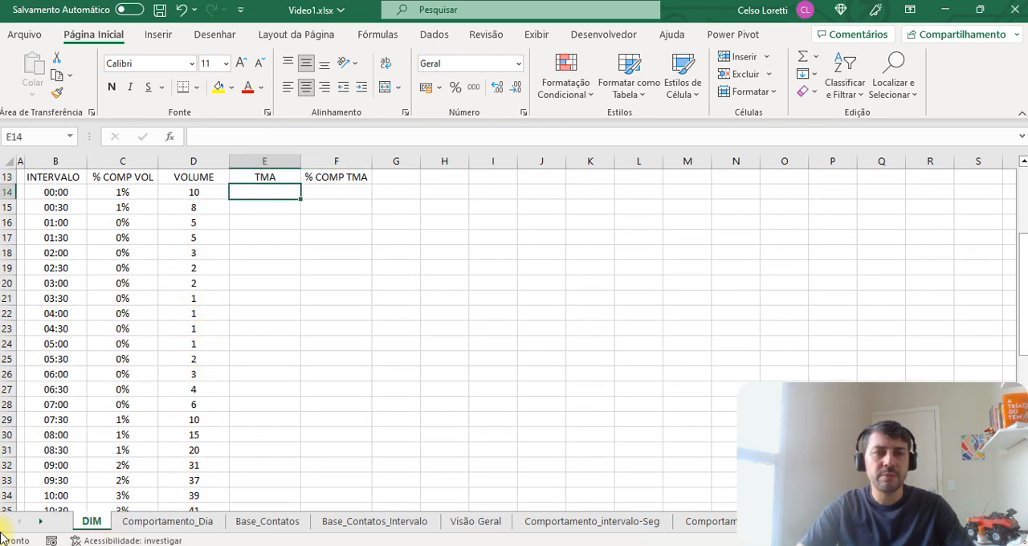
pyautogui.scroll(2, 193, 255)
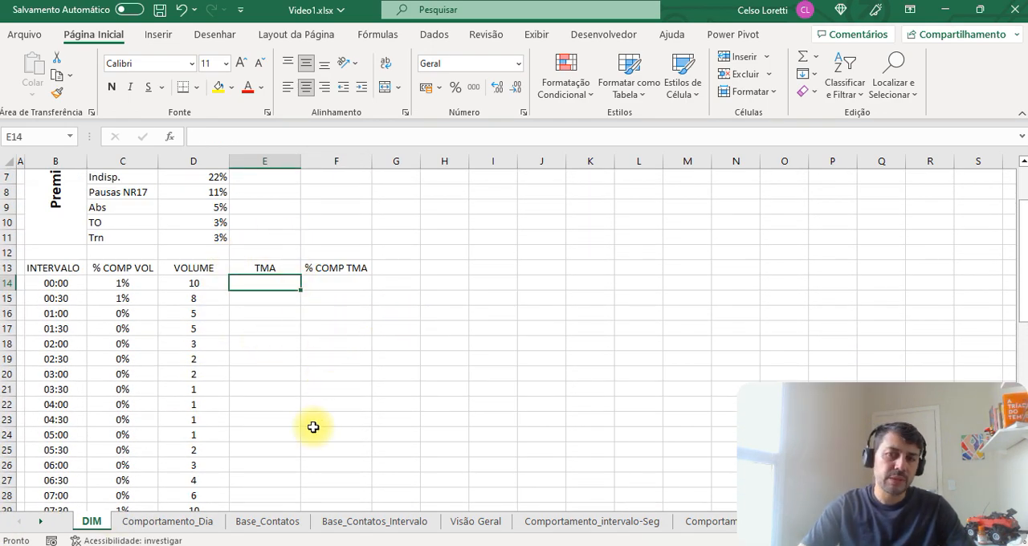
pyautogui.scroll(1, 251, 365)
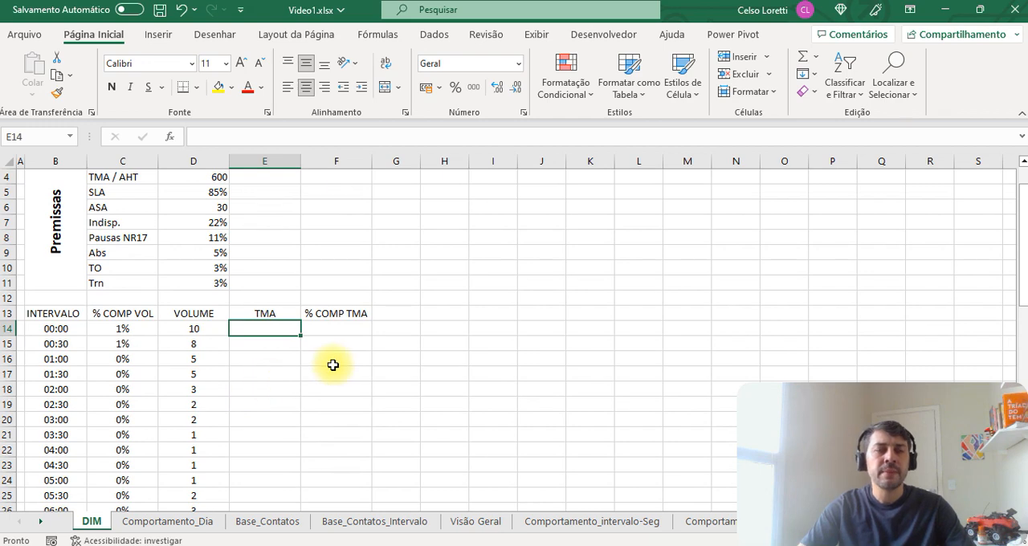
pyautogui.moveTo(121, 315); pyautogui.dragTo(173, 479)
pyautogui.click(178, 448)
pyautogui.moveTo(324, 330); pyautogui.dragTo(339, 480)
pyautogui.scroll(1, 246, 284)
pyautogui.click(220, 225)
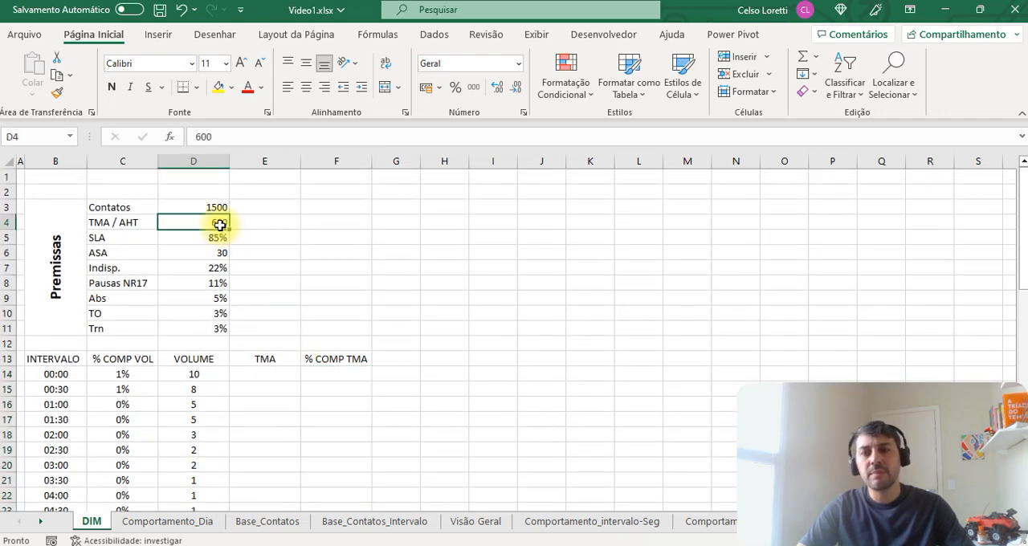
pyautogui.click(260, 376)
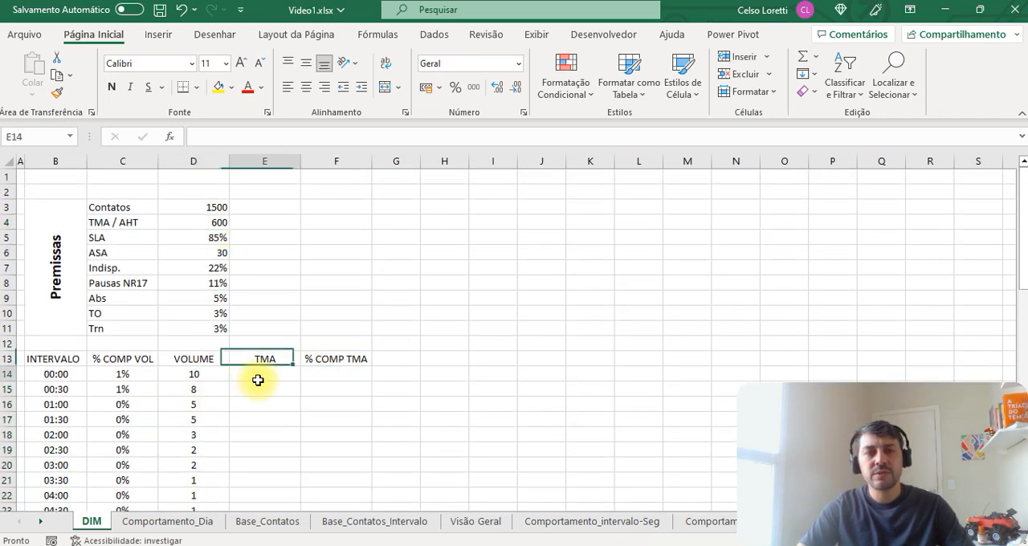
pyautogui.click(218, 228)
pyautogui.click(325, 376)
pyautogui.click(240, 376)
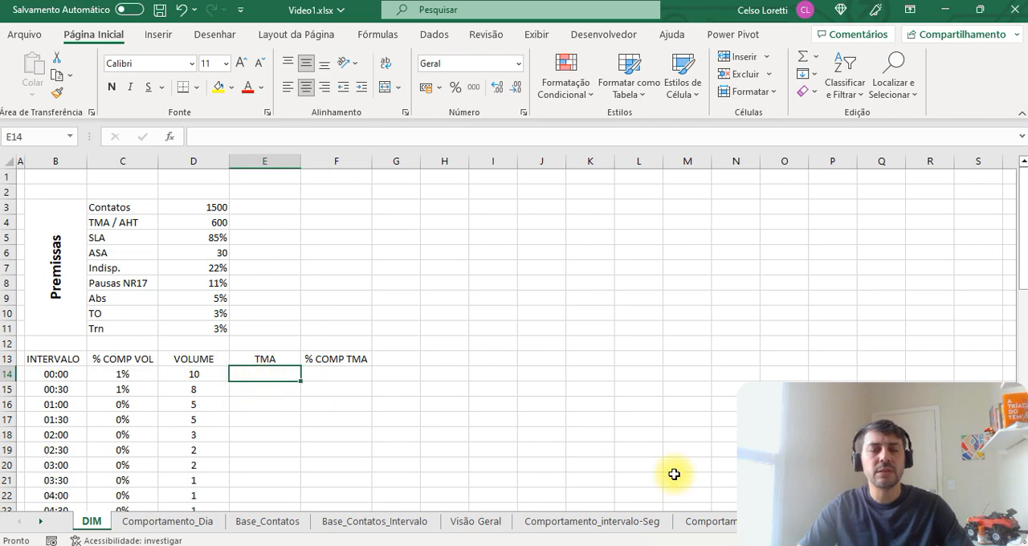
# Step: Fill the TMA column for every interval, E14:E61, with the value 600
pyautogui.write('600')
pyautogui.press('Return')
pyautogui.press('Up')
pyautogui.hotkey('ctrl', 'c')
pyautogui.press('Left')
pyautogui.hotkey('ctrl', 'Down')
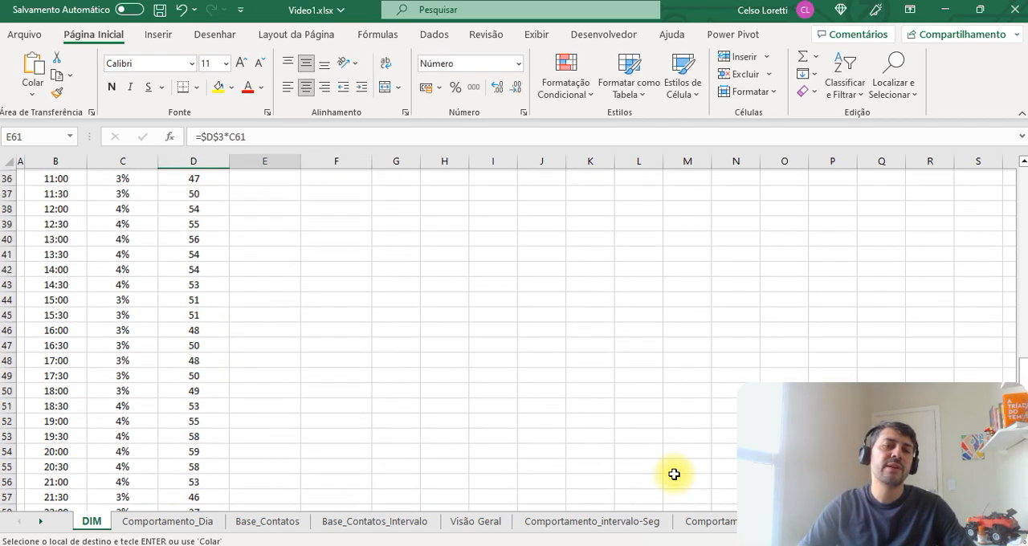
pyautogui.press('Right')
pyautogui.hotkey('ctrl', 'shift', 'Up')
pyautogui.press('Return')
pyautogui.hotkey('ctrl', 'Up')
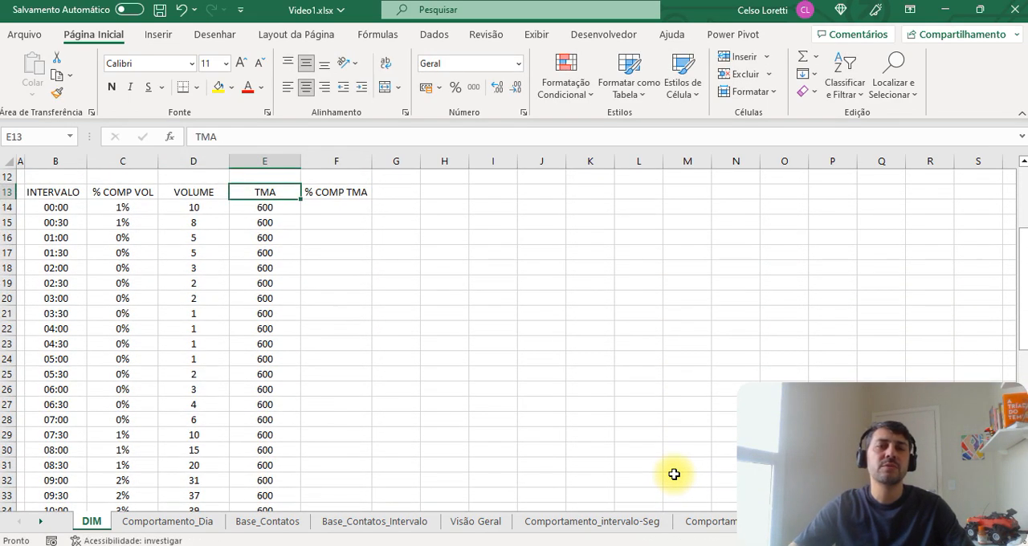
pyautogui.scroll(4, 433, 490)
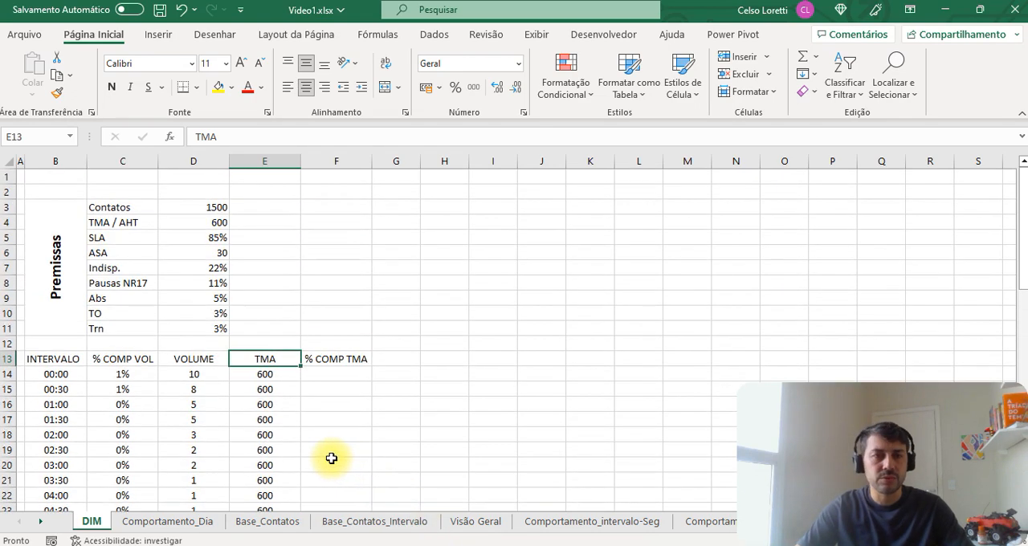
# Step: Enter 100% as the first interval's % COMP TMA in F14
pyautogui.press('Right')
pyautogui.press('Down')
pyautogui.write('10')
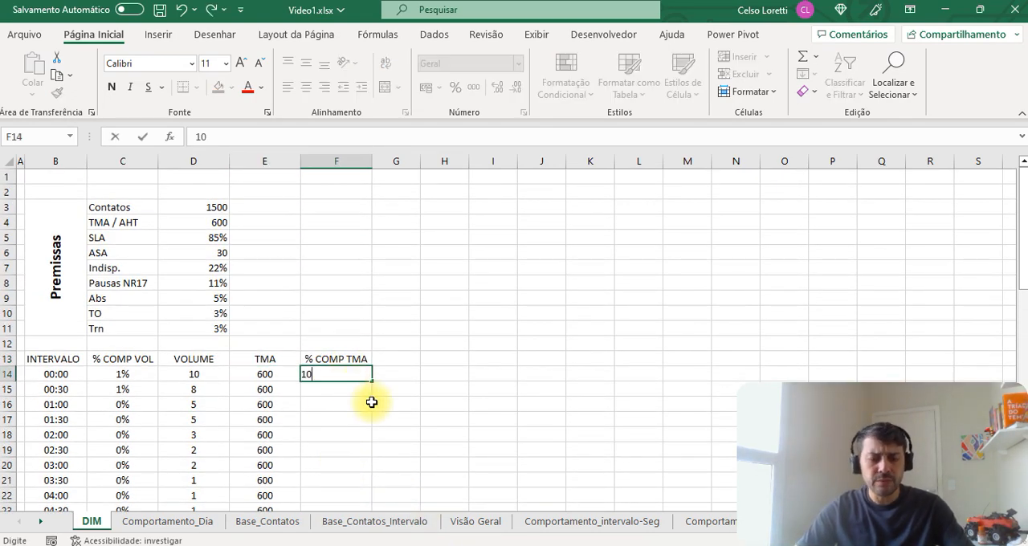
pyautogui.write('0%')
pyautogui.press('Return')
# Step: Copy the 100% from F14 to every interval down to F61
pyautogui.press('Up')
pyautogui.hotkey('ctrl', 'c')
pyautogui.press('Left')
pyautogui.hotkey('ctrl', 'Down')
pyautogui.press('Right')
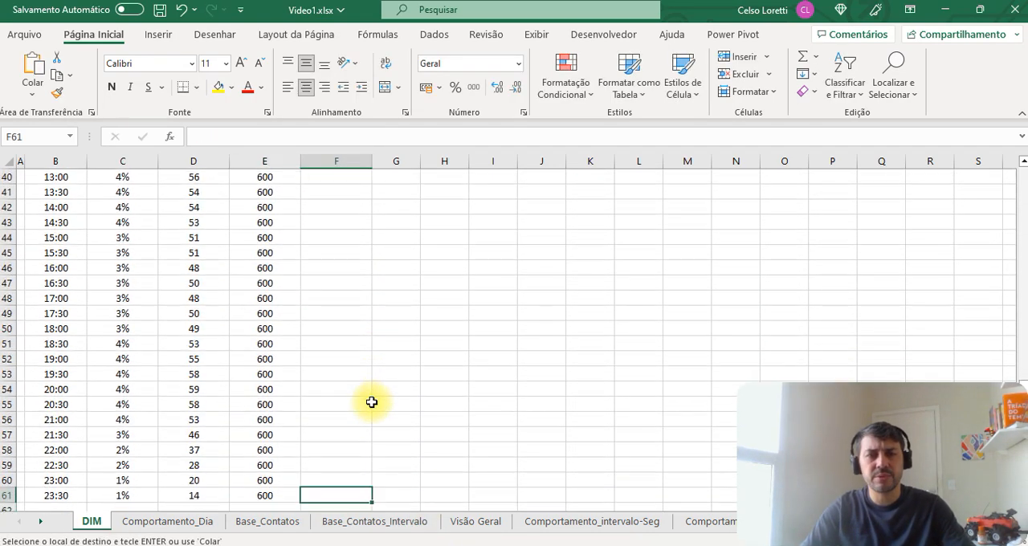
pyautogui.hotkey('ctrl', 'shift', 'Up')
pyautogui.hotkey('shift', 'Down')
pyautogui.press('Return')
# Step: Calculate the first interval's TMA in E14 with the formula =$D$4*F14
pyautogui.hotkey('ctrl', 'Up')
pyautogui.press('Left')
pyautogui.press('Down')
pyautogui.press('Left')
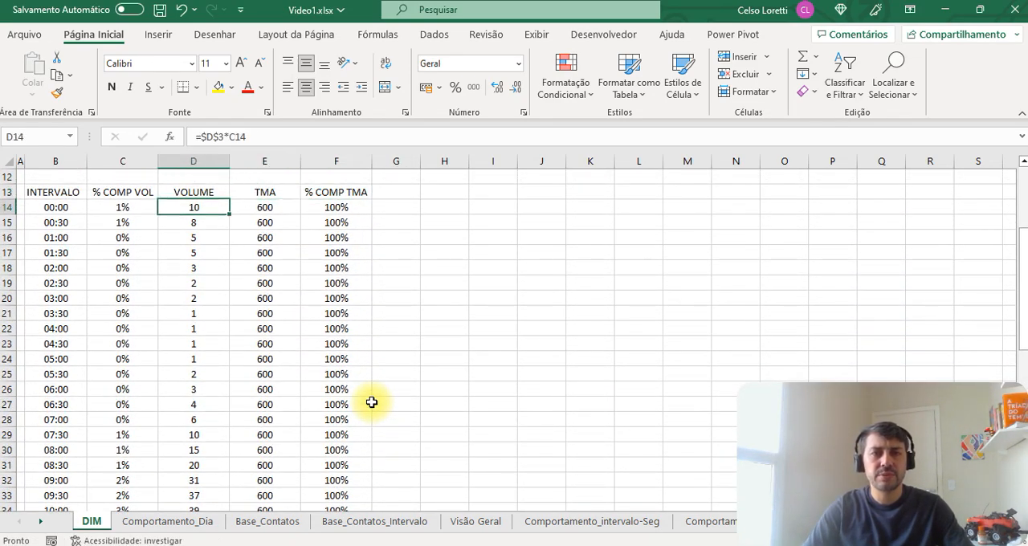
pyautogui.press('Right')
pyautogui.write('=')
pyautogui.scroll(4, 179, 238)
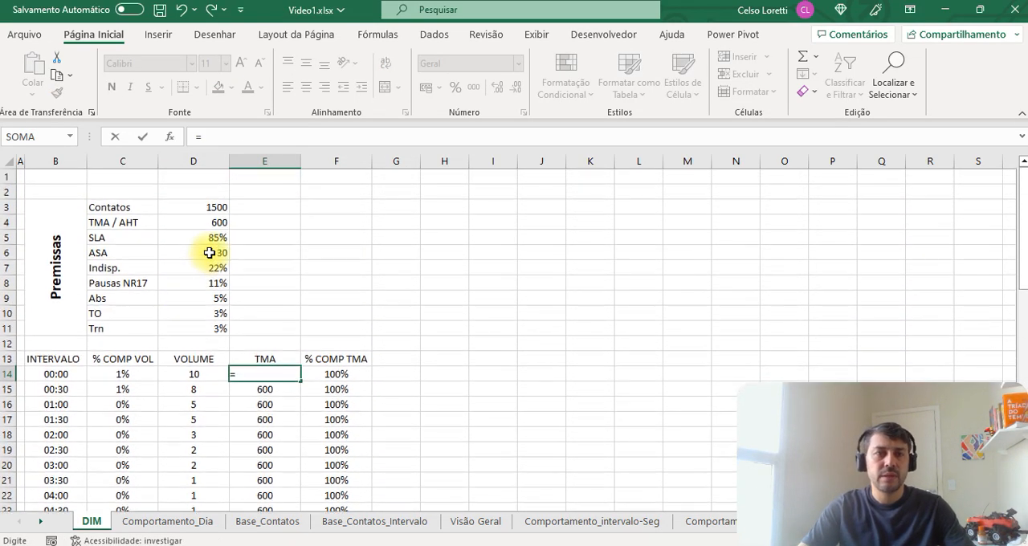
pyautogui.click(213, 227)
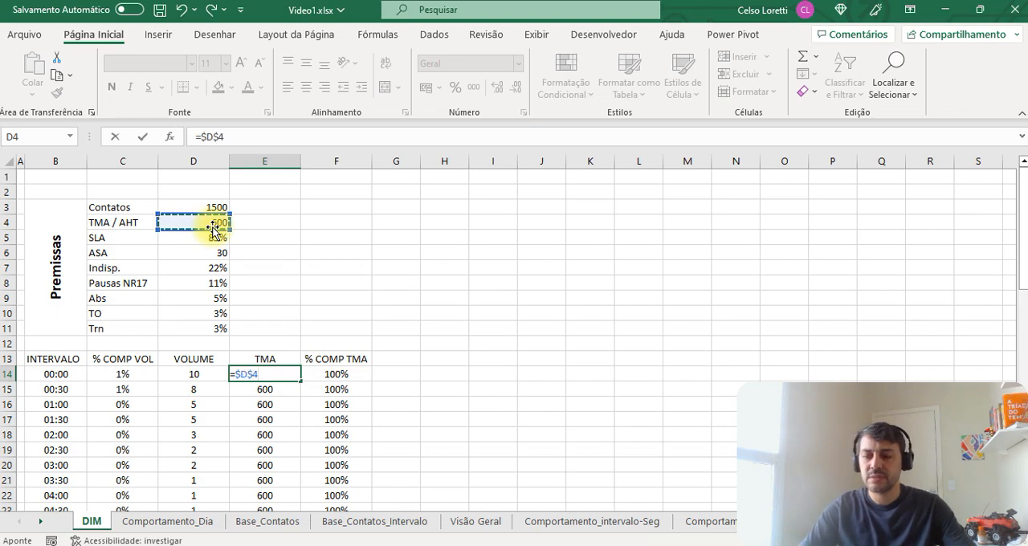
pyautogui.write('*')
pyautogui.press('Right')
pyautogui.press('Return')
# Step: Copy the E14 TMA formula over the fixed values in E15:E61
pyautogui.press('Up')
pyautogui.hotkey('ctrl', 'c')
pyautogui.press('Down')
pyautogui.hotkey('ctrl', 'shift', 'Down')
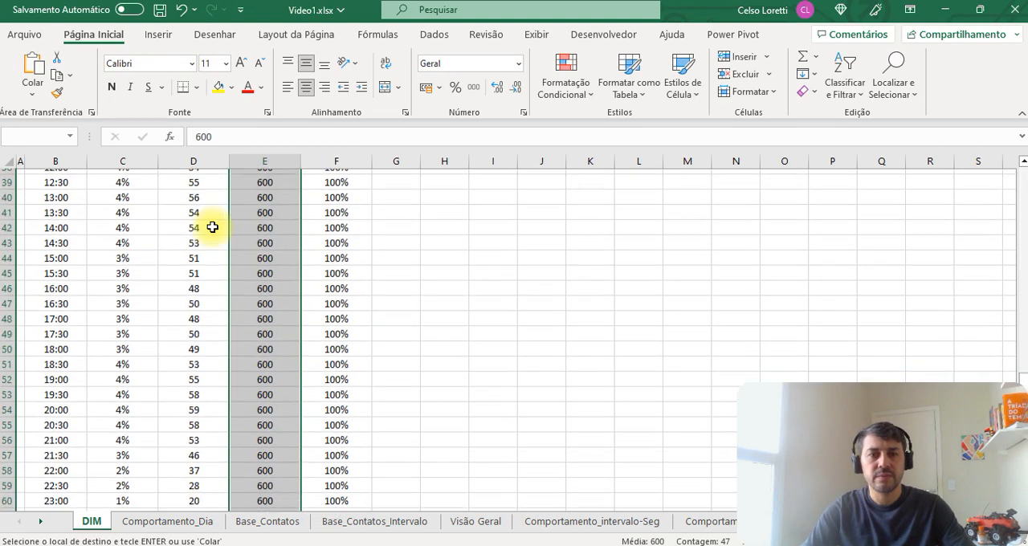
pyautogui.press('Return')
# Step: Add the column header ERL in G13, beside % COMP TMA
pyautogui.click(347, 359)
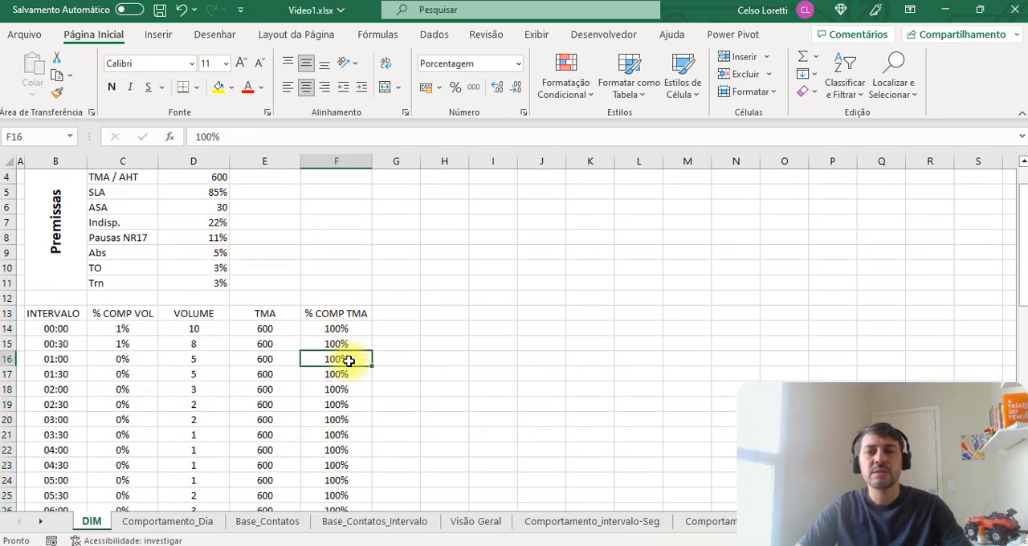
pyautogui.scroll(1, 302, 385)
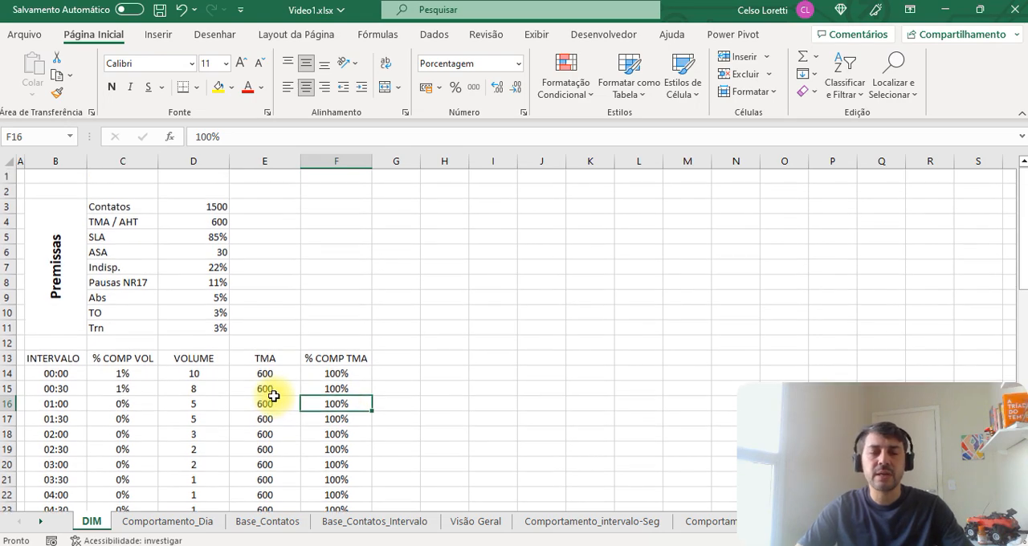
pyautogui.click(223, 372)
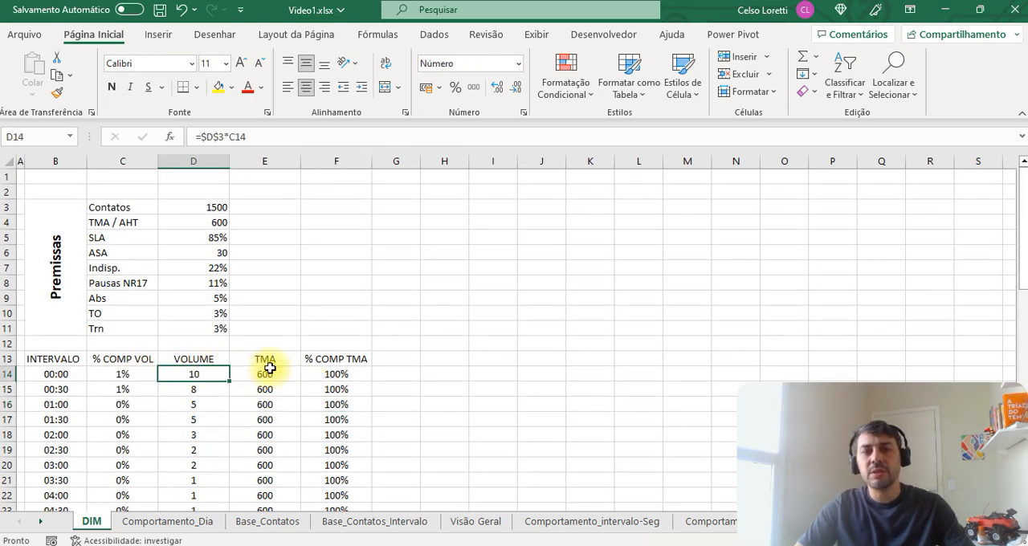
pyautogui.click(405, 359)
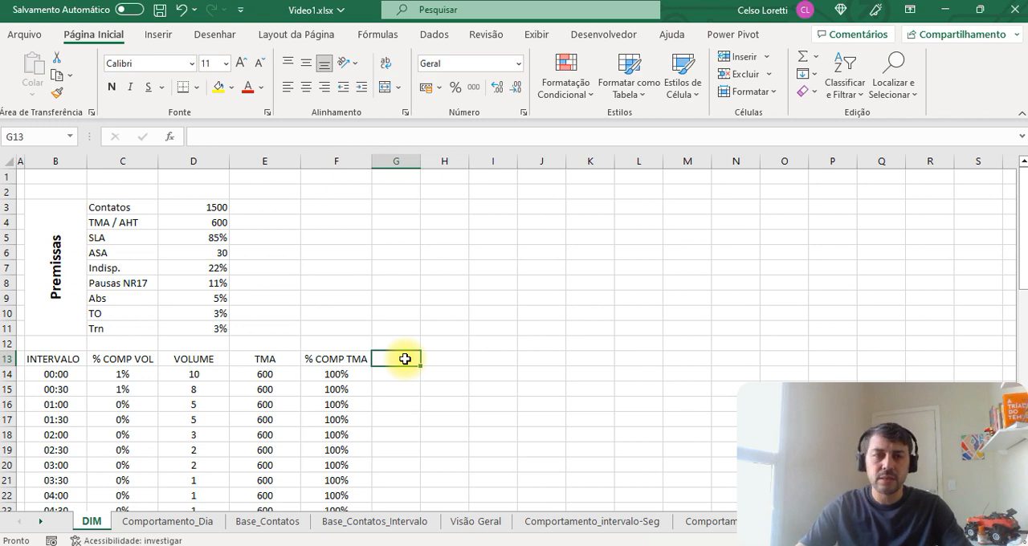
pyautogui.write('ERL')
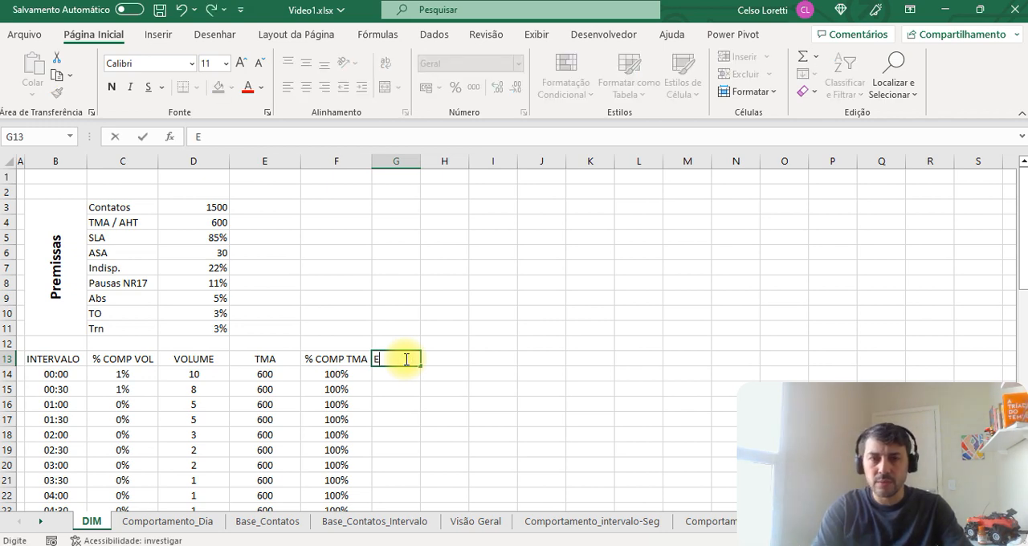
pyautogui.press('Return')
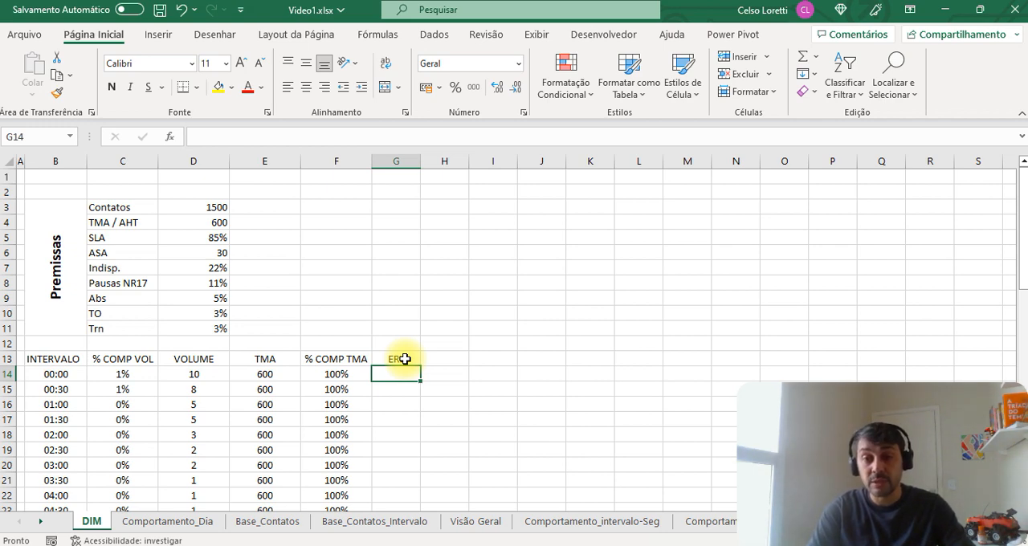
# Step: Calculate the first interval's ERL in G14 with the formula =(D14*E14)/1800
pyautogui.write('=')
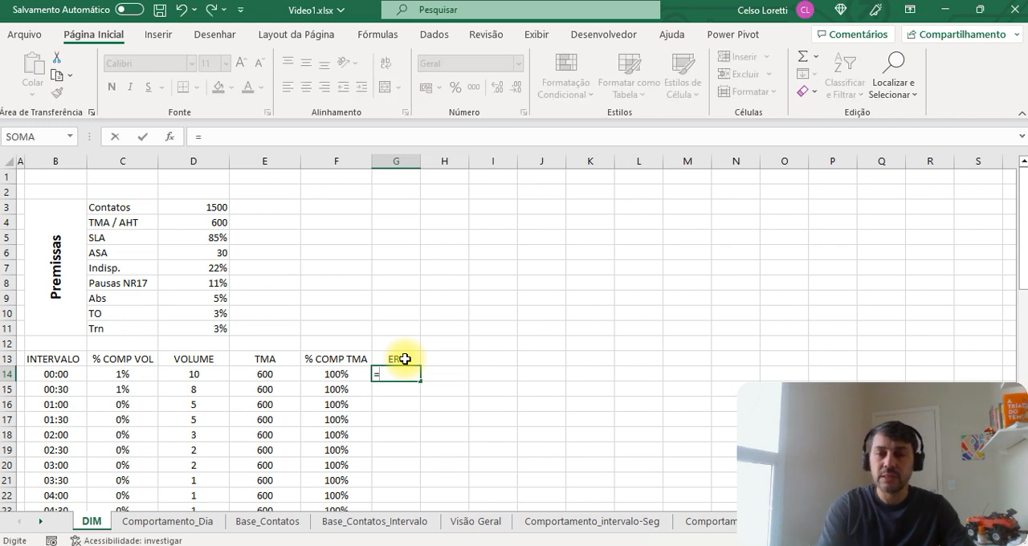
pyautogui.write('(')
pyautogui.press('Left')
pyautogui.press('Left')
pyautogui.press('Left')
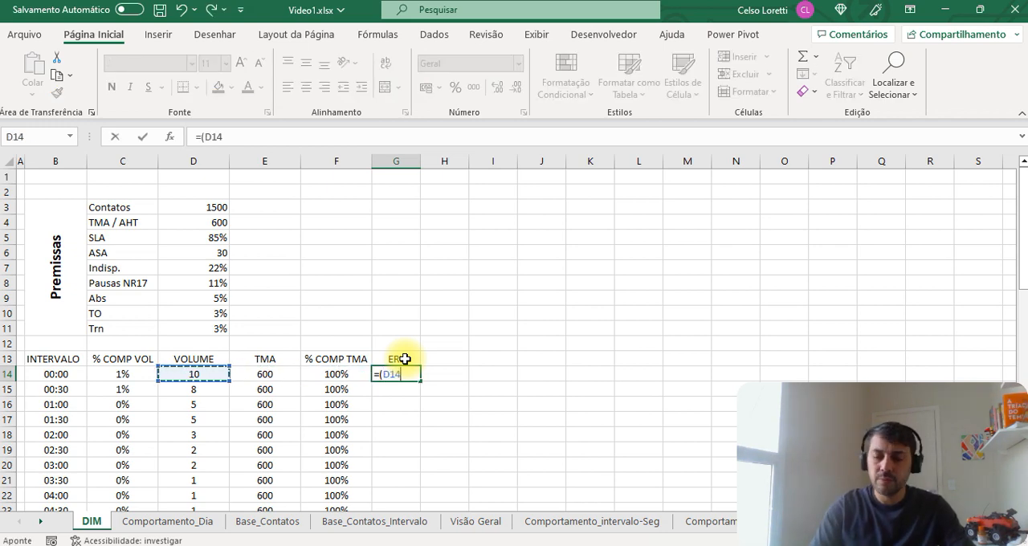
pyautogui.write('*')
pyautogui.press('Left')
pyautogui.press('Left')
pyautogui.write(')')
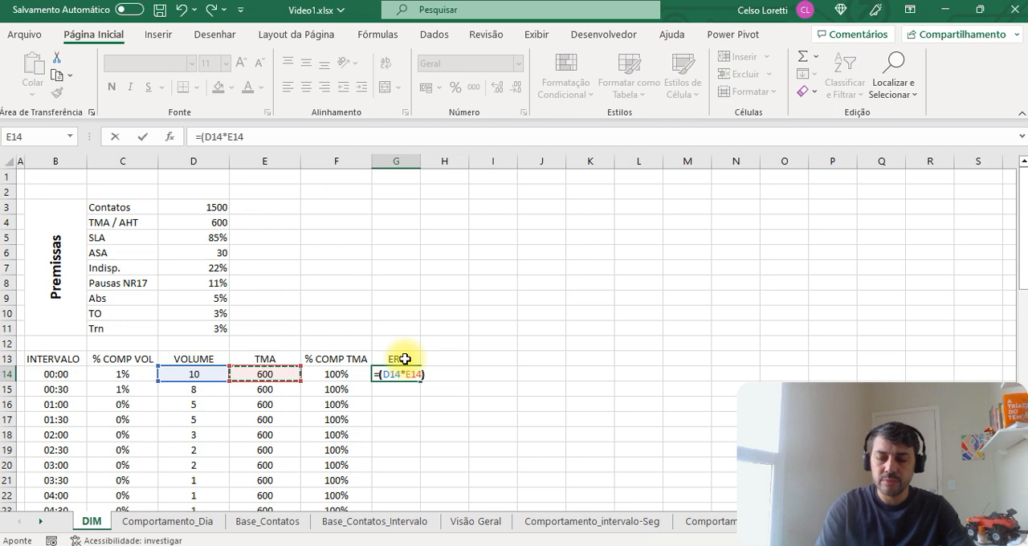
pyautogui.write('/1800')
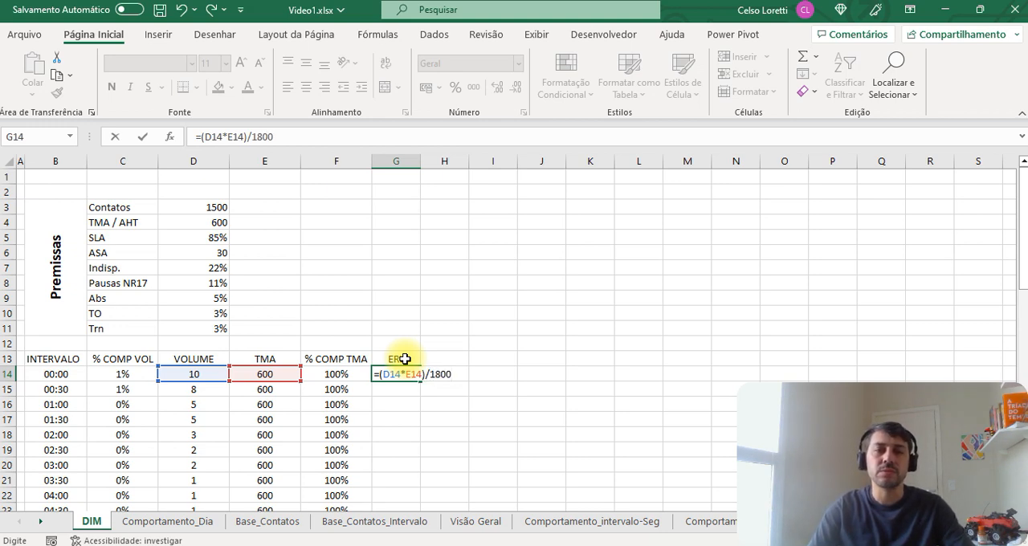
pyautogui.press('Return')
pyautogui.press('Up')
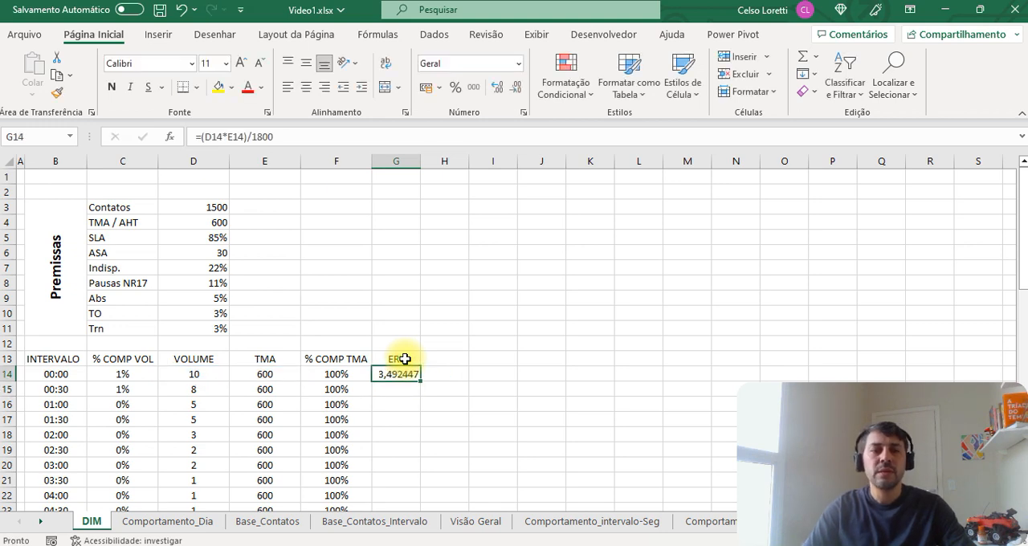
pyautogui.press('Left')
pyautogui.press('Left')
pyautogui.press('Left')
pyautogui.press('Left')
pyautogui.press('Right')
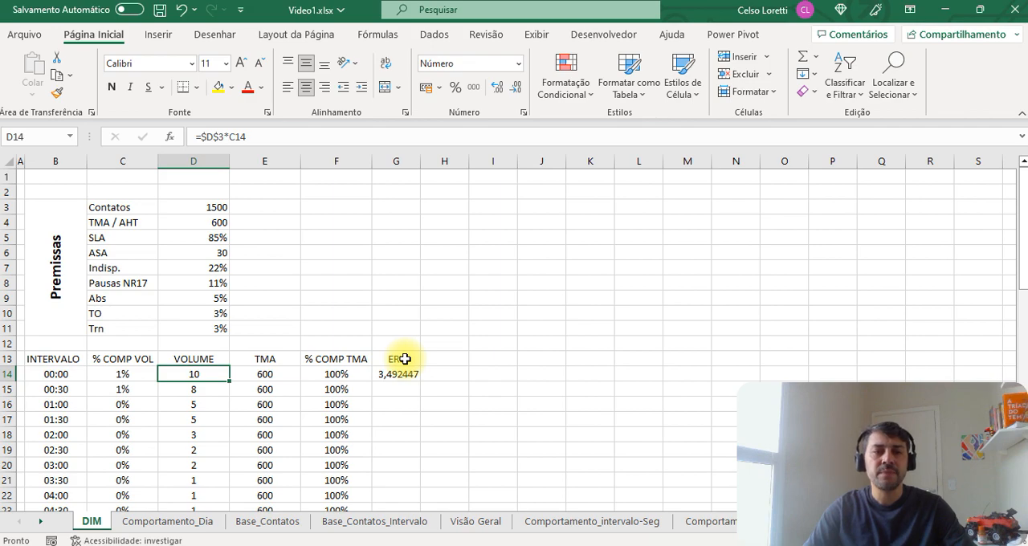
pyautogui.press('Right')
pyautogui.press('Right')
pyautogui.press('Right')
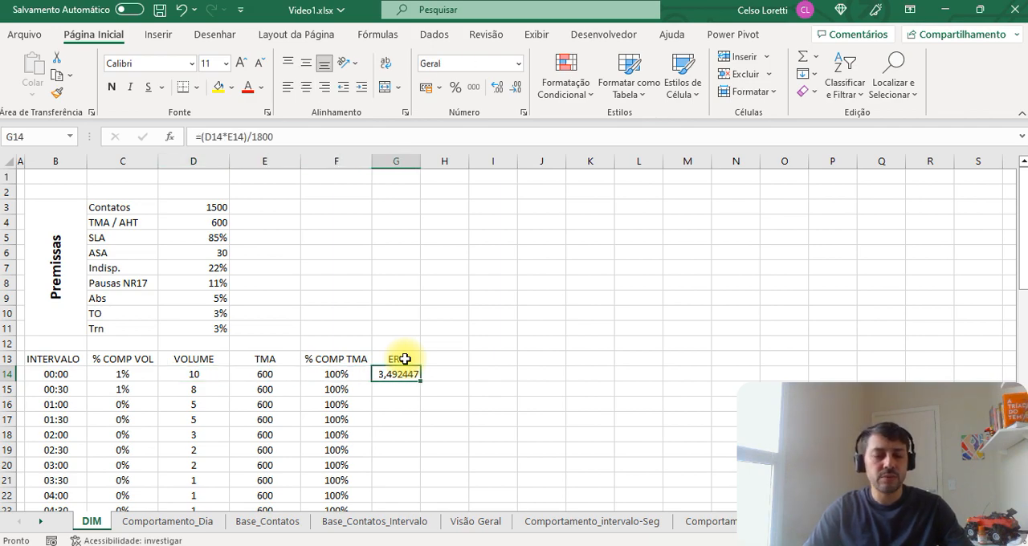
# Step: Format the ERL result in G14 as Número with 0 decimal places
pyautogui.hotkey('ctrl', '1')
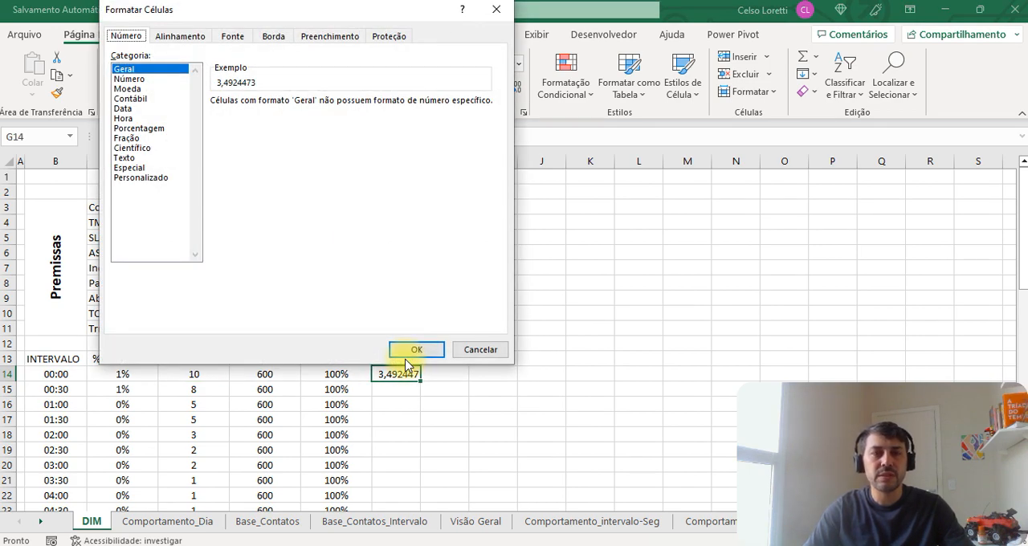
pyautogui.press('Tab')
pyautogui.press('Down')
pyautogui.click(416, 350)
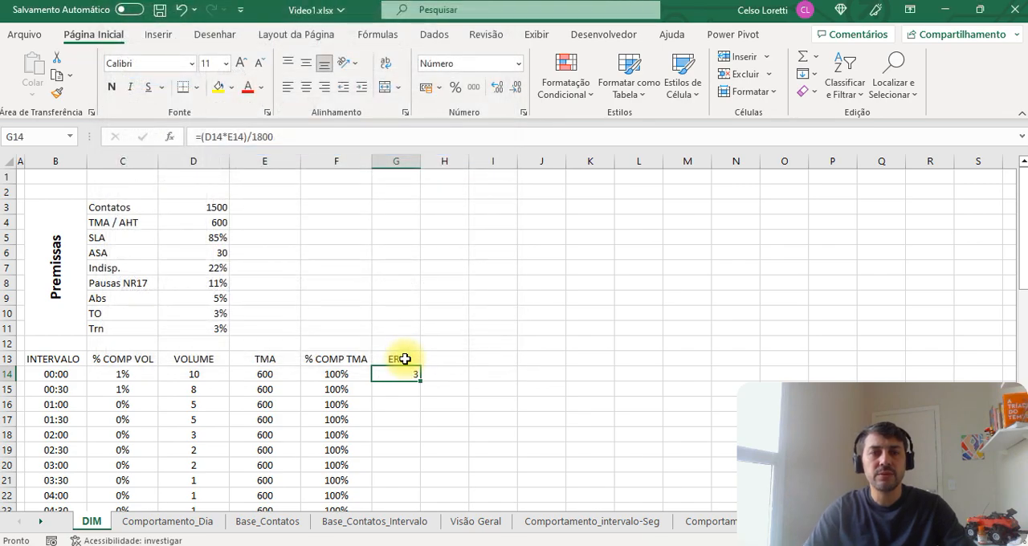
# Step: Copy the G14 ERL formula with its number format to every interval down to G61
pyautogui.hotkey('ctrl', 'c')
pyautogui.press('Left')
pyautogui.hotkey('ctrl', 'Down')
pyautogui.press('Right')
pyautogui.hotkey('ctrl', 'shift', 'Up')
pyautogui.press('Return')
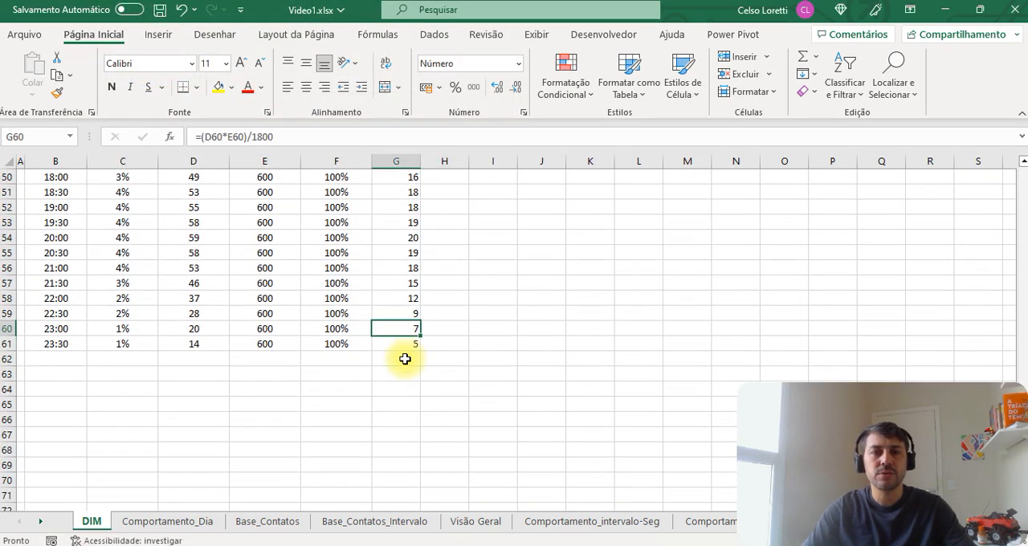
# Step: Centre the ERL values in G14:G61 horizontally and vertically
pyautogui.hotkey('ctrl', 'Up')
pyautogui.press('Down')
pyautogui.hotkey('ctrl', 'shift', 'Down')
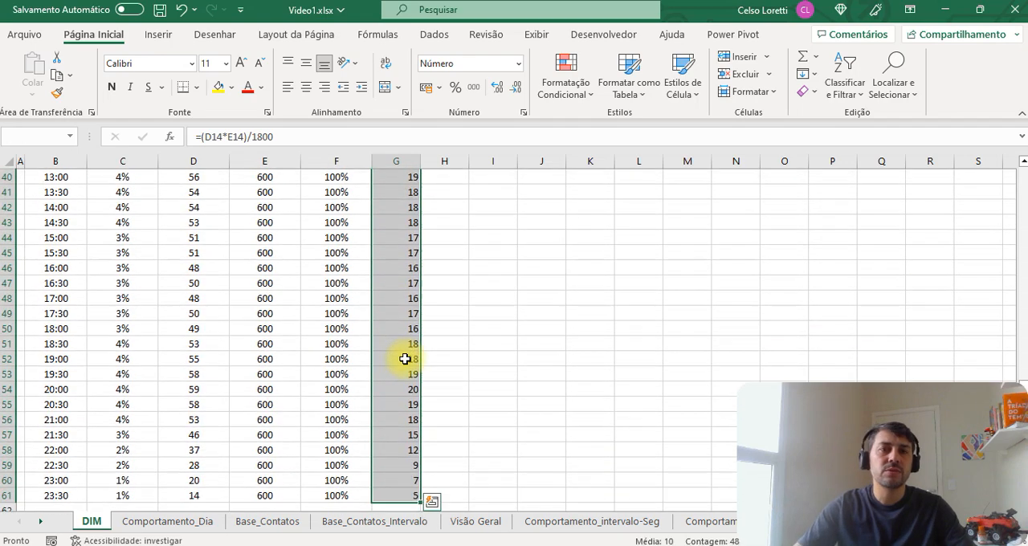
pyautogui.click(306, 87)
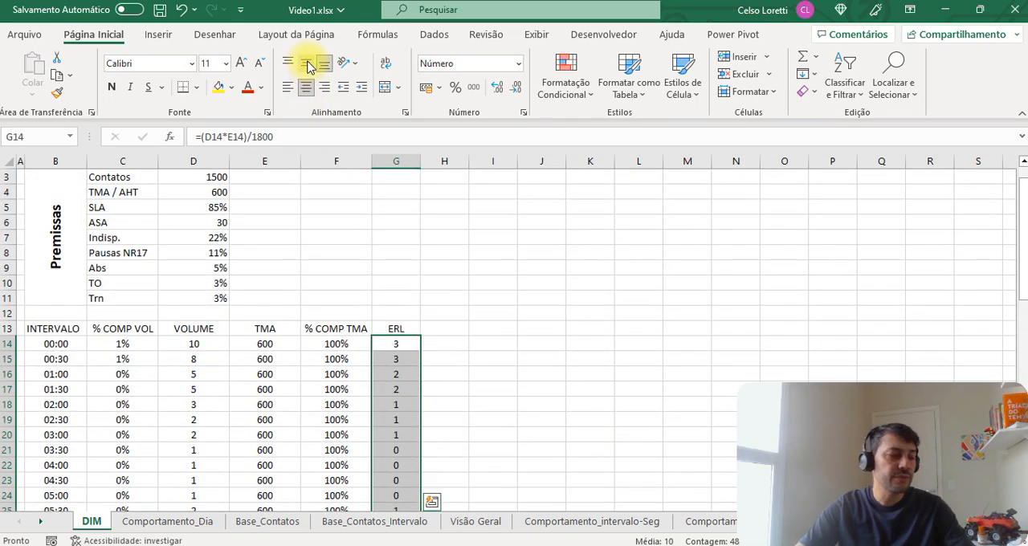
pyautogui.click(306, 63)
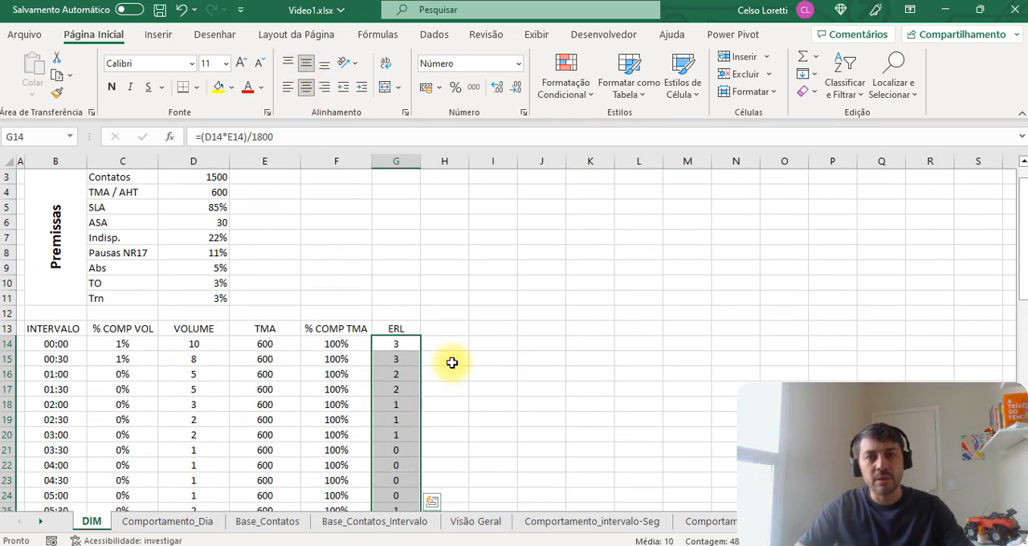
# Step: Enter the column header DIST. AGENTES in H13, beside ERL
pyautogui.click(444, 329)
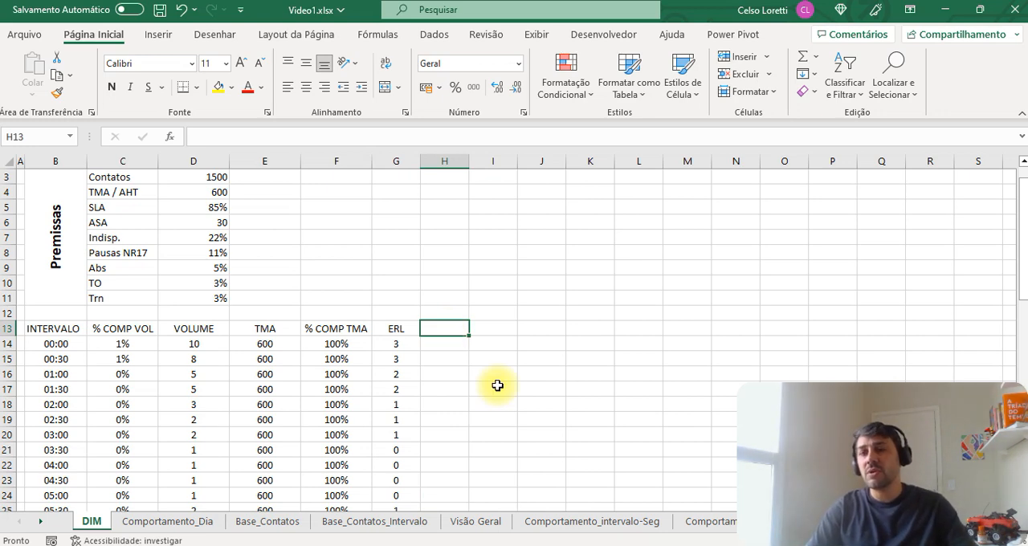
pyautogui.hotkey('shift', 'Right')
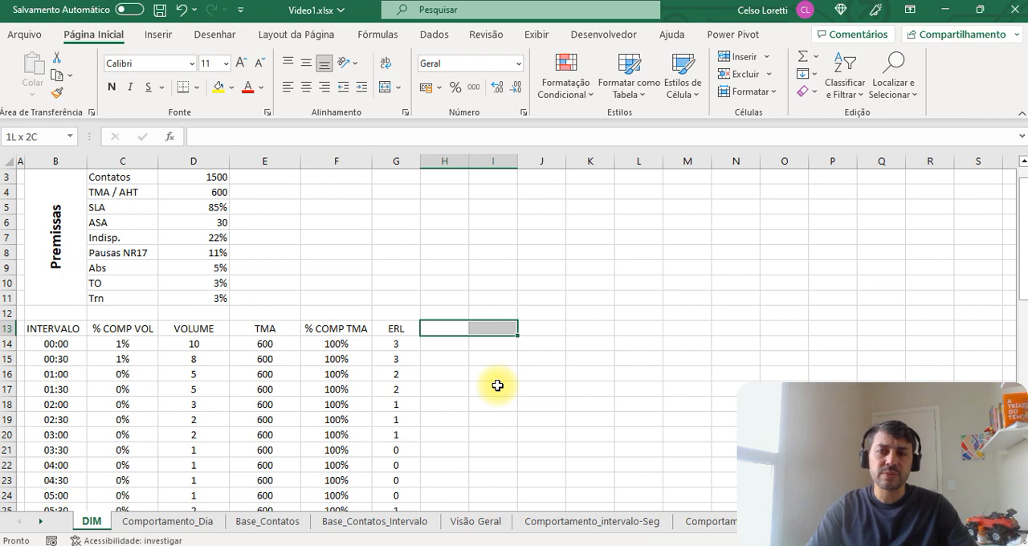
pyautogui.press('Left')
pyautogui.press('Right')
pyautogui.write('DIST')
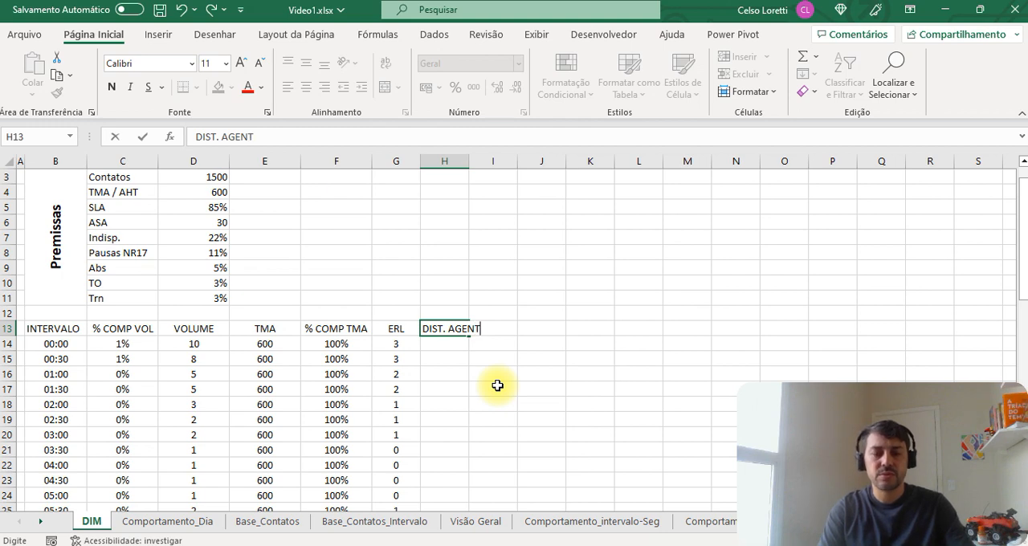
pyautogui.write('. AGENTES')
pyautogui.press('Return')
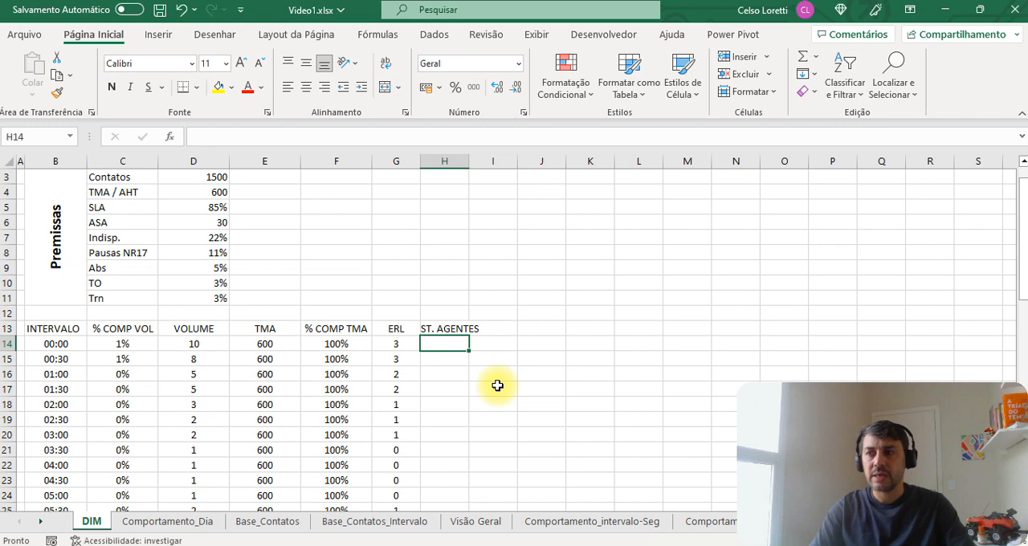
# Step: Move the DIST. AGENTES header from H13 to I13, leaving H13 empty
pyautogui.press('Up')
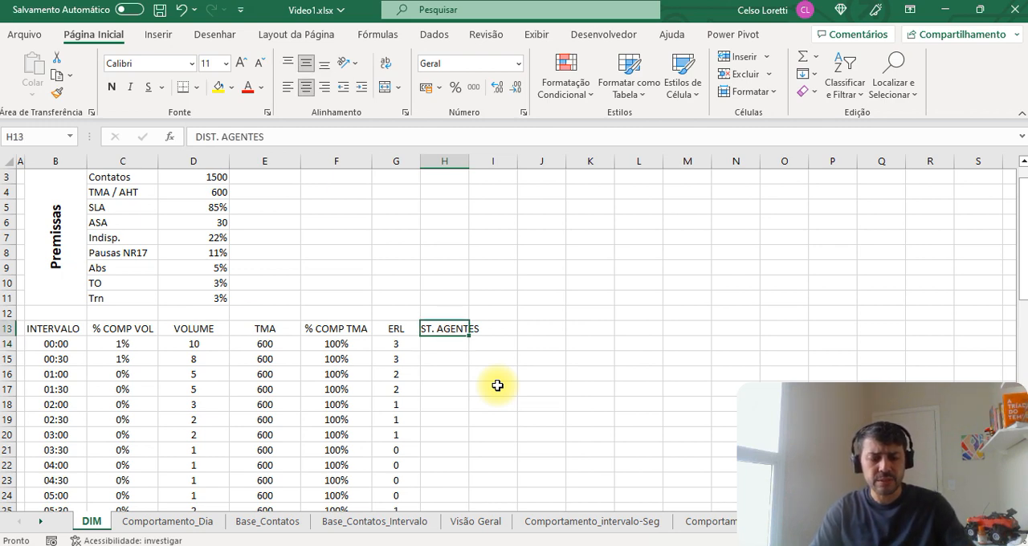
pyautogui.hotkey('ctrl', 'x')
pyautogui.press('Right')
pyautogui.hotkey('ctrl', 'v')
pyautogui.press('Left')
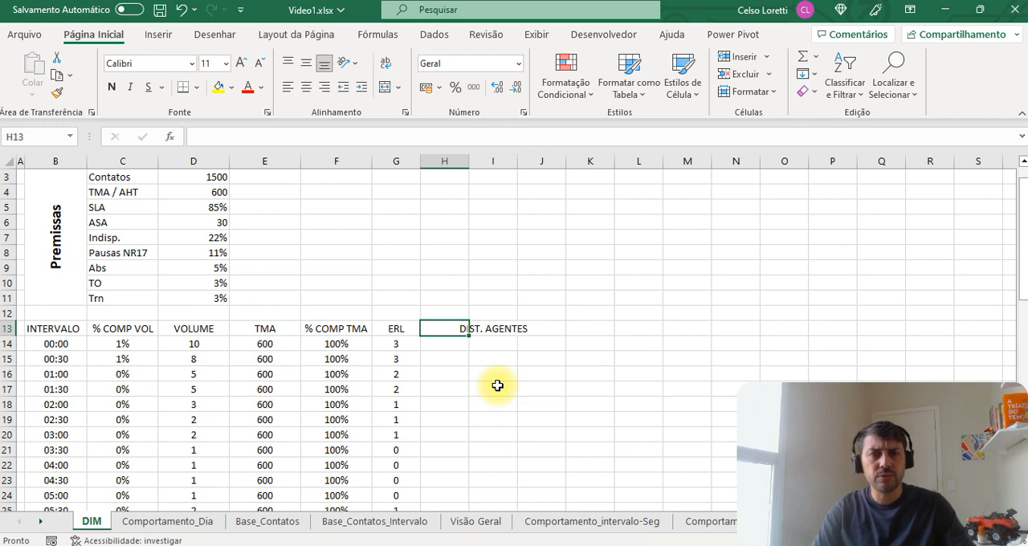
pyautogui.press('Right')
pyautogui.press('Right')
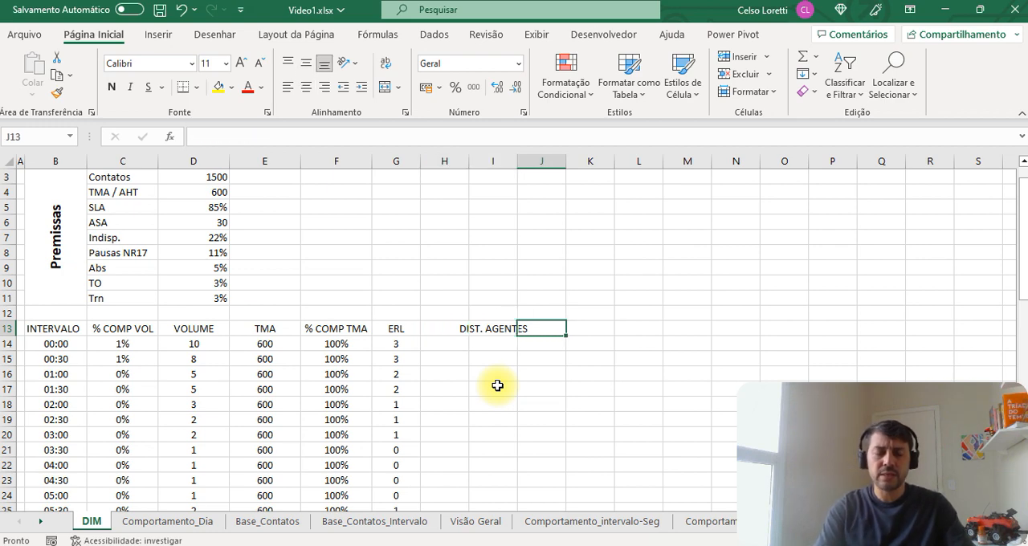
# Step: Enter the column header SLA in J13 and widen columns I and J so that DIST. AGENTES fits
pyautogui.write('SLA')
pyautogui.press('Left')
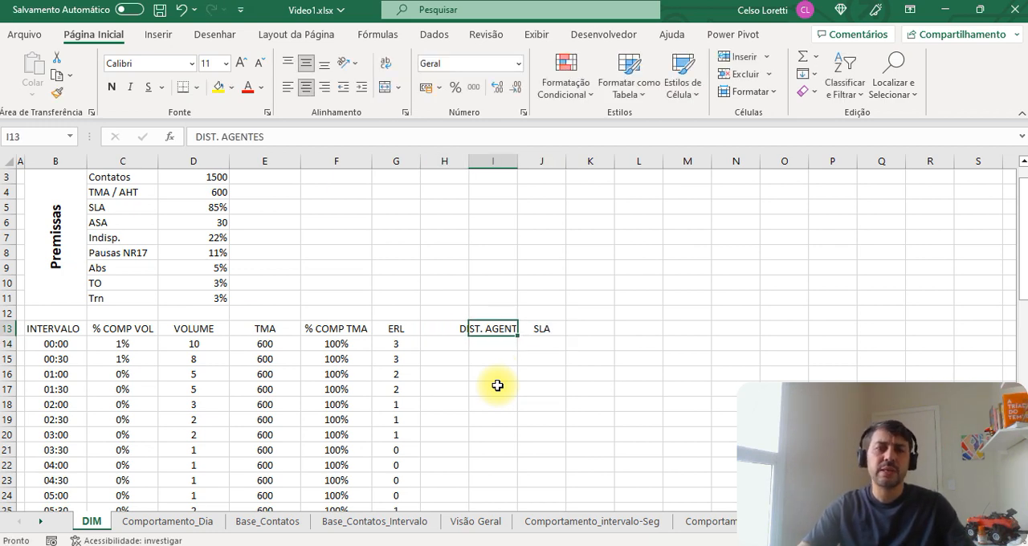
pyautogui.moveTo(509, 161); pyautogui.dragTo(546, 163)
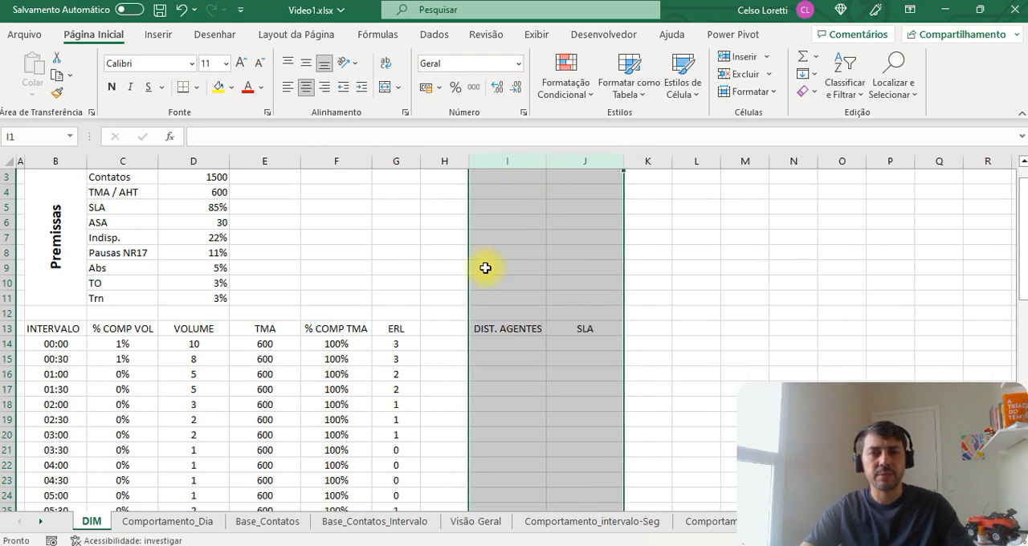
# Step: Enter the header NECESSIDADE HC in H13 with column H wide enough to show it fully, and save the workbook
pyautogui.click(444, 328)
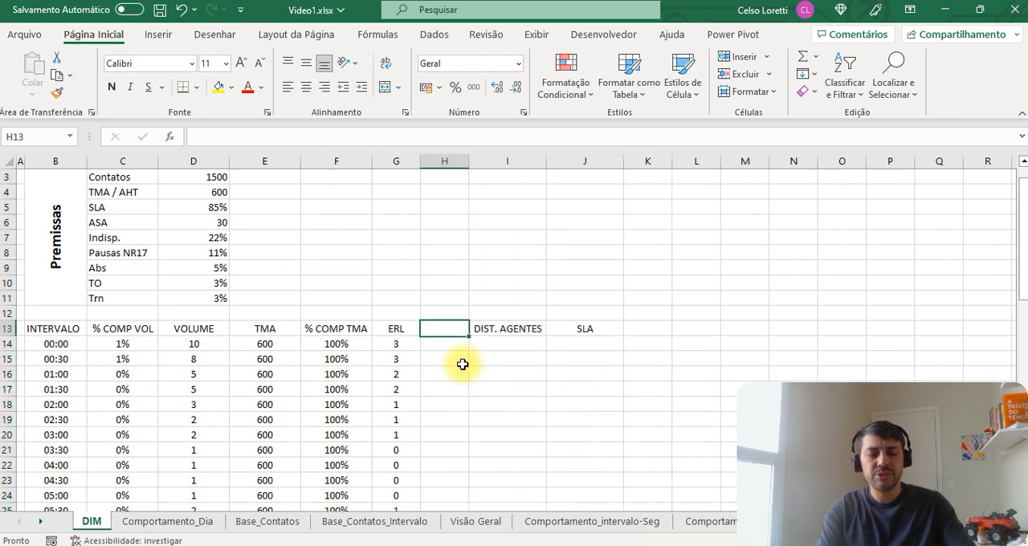
pyautogui.write('NECESSID')
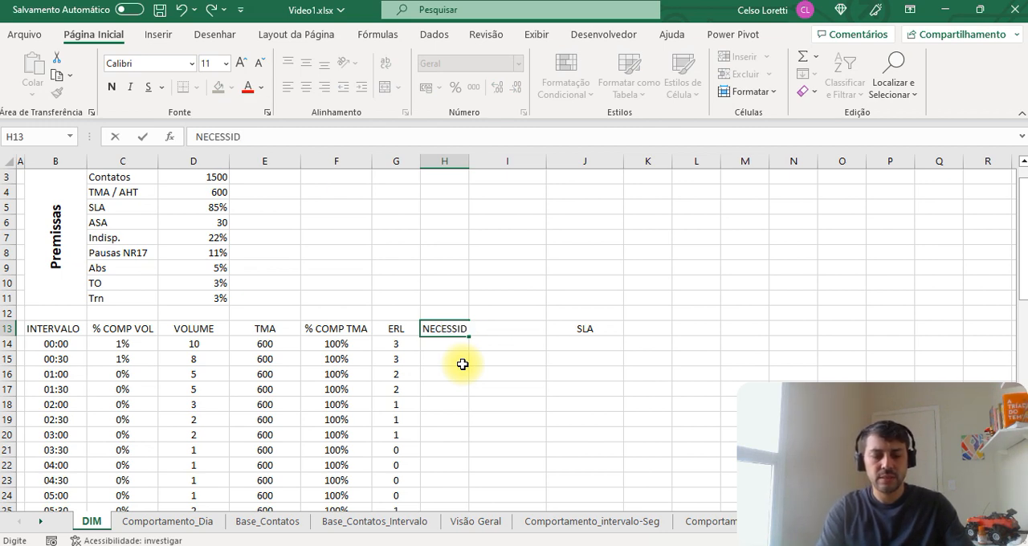
pyautogui.write('ADE HC')
pyautogui.press('Return')
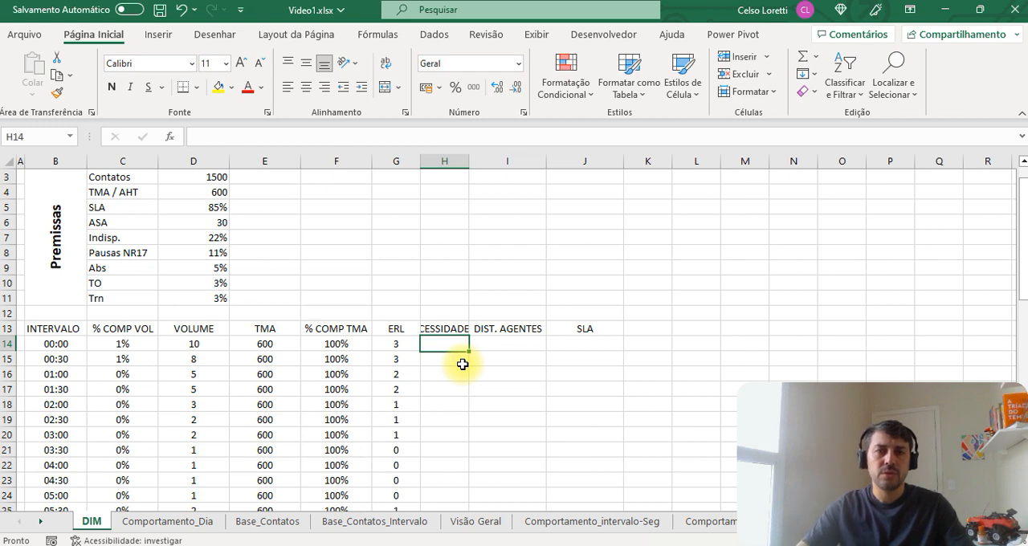
pyautogui.moveTo(469, 161); pyautogui.dragTo(514, 165)
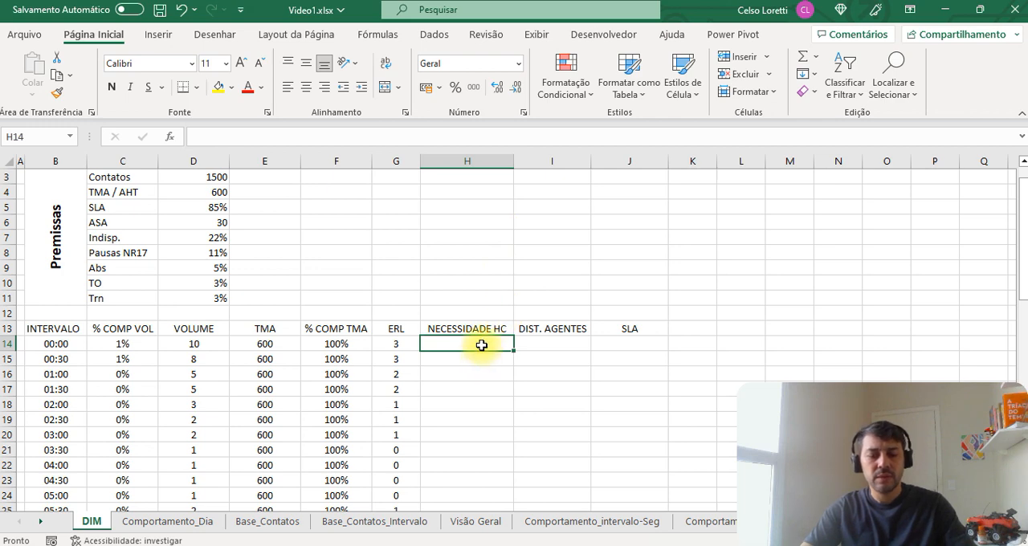
pyautogui.hotkey('ctrl', 's')
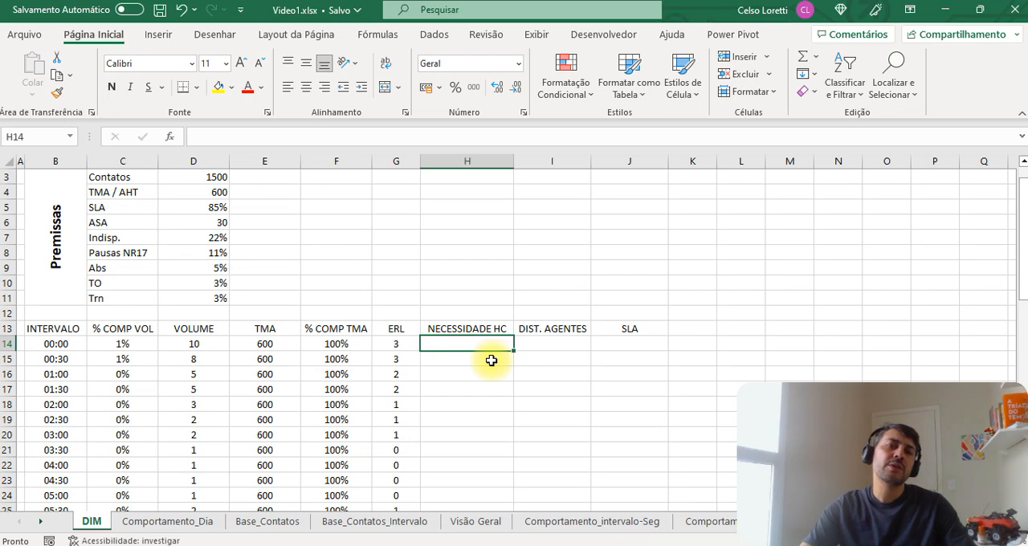
pyautogui.scroll(-4, 485, 363)
pyautogui.scroll(5, 479, 369)
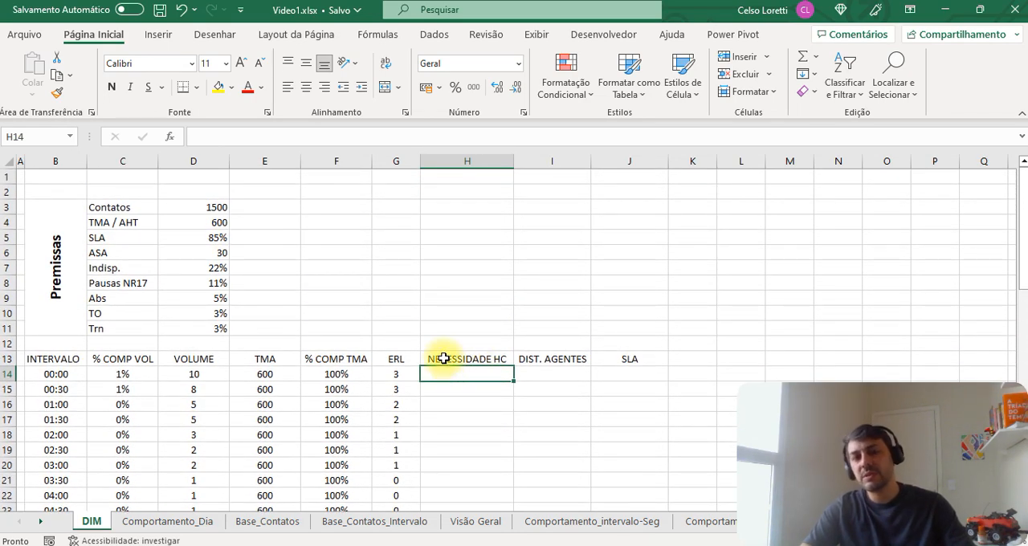
pyautogui.scroll(-18, 443, 359)
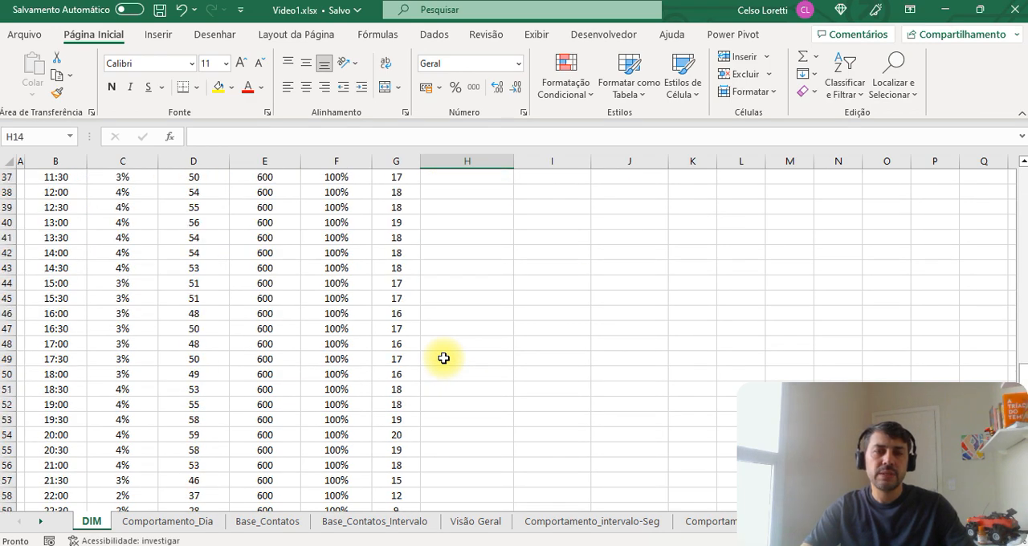
pyautogui.scroll(6, 443, 358)
pyautogui.scroll(11, 442, 358)
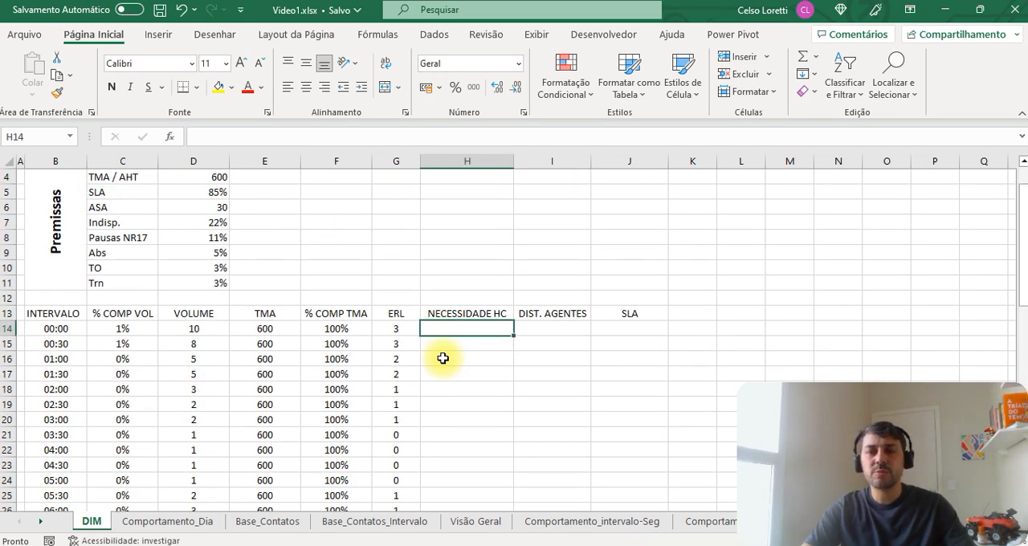
# Step: Delete the empty first row above the Premissas table
pyautogui.scroll(1, 442, 358)
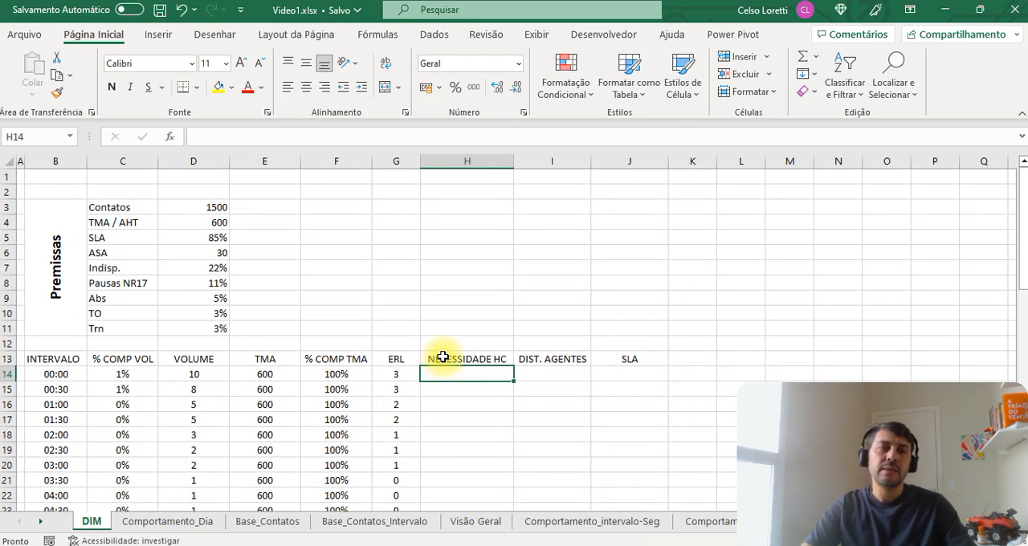
pyautogui.click(310, 179)
pyautogui.hotkey('shift', 'space')
pyautogui.hotkey('ctrl', '-')
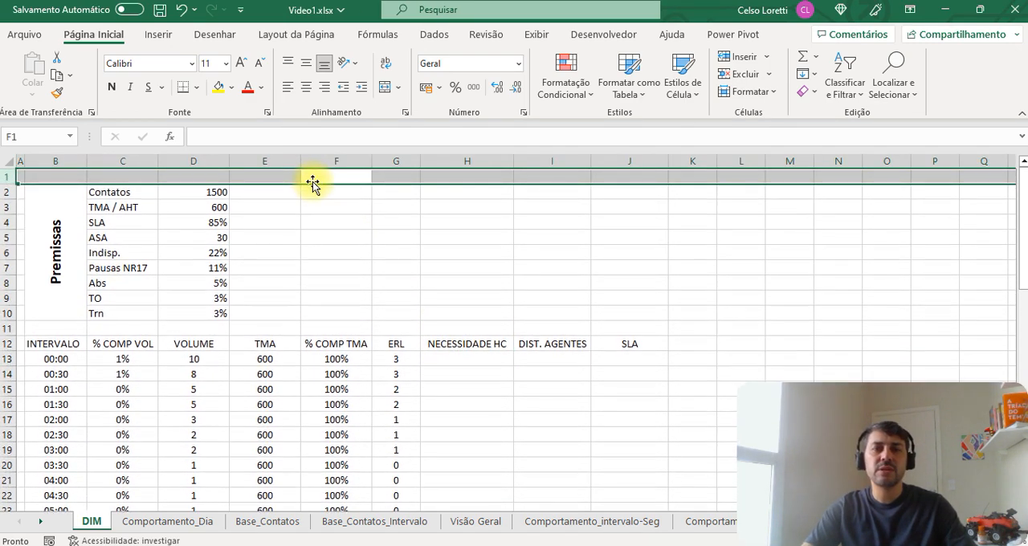
pyautogui.click(408, 236)
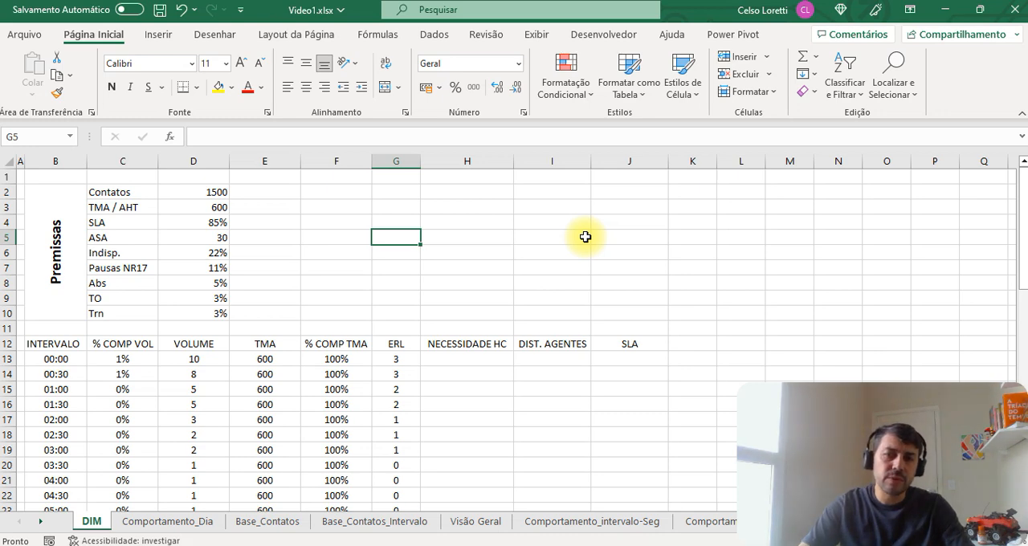
pyautogui.click(569, 210)
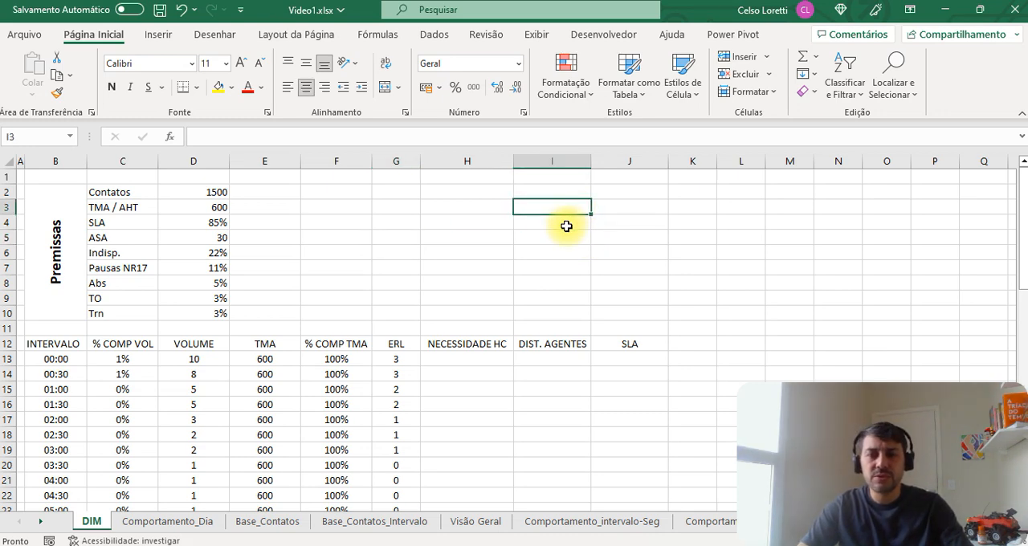
pyautogui.click(511, 245)
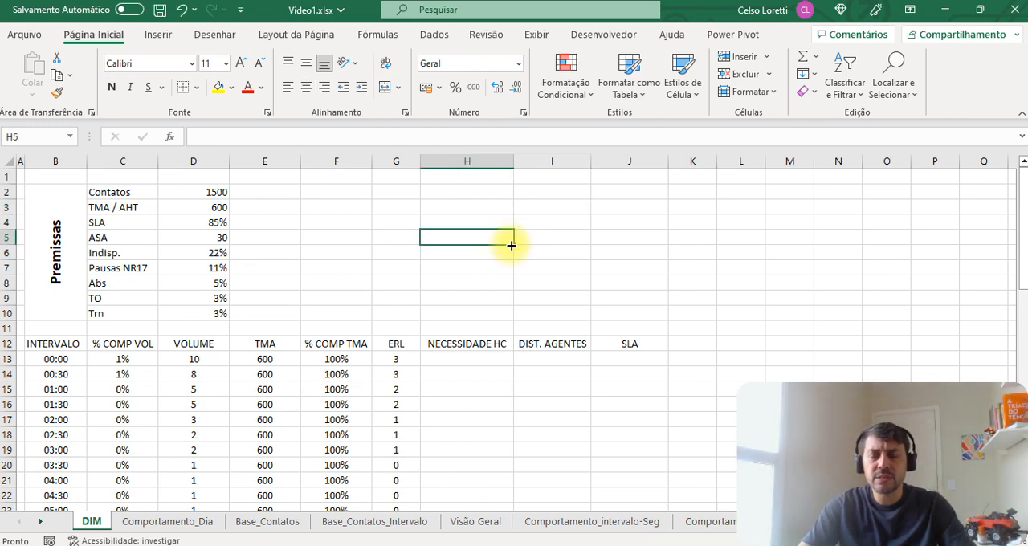
pyautogui.click(459, 254)
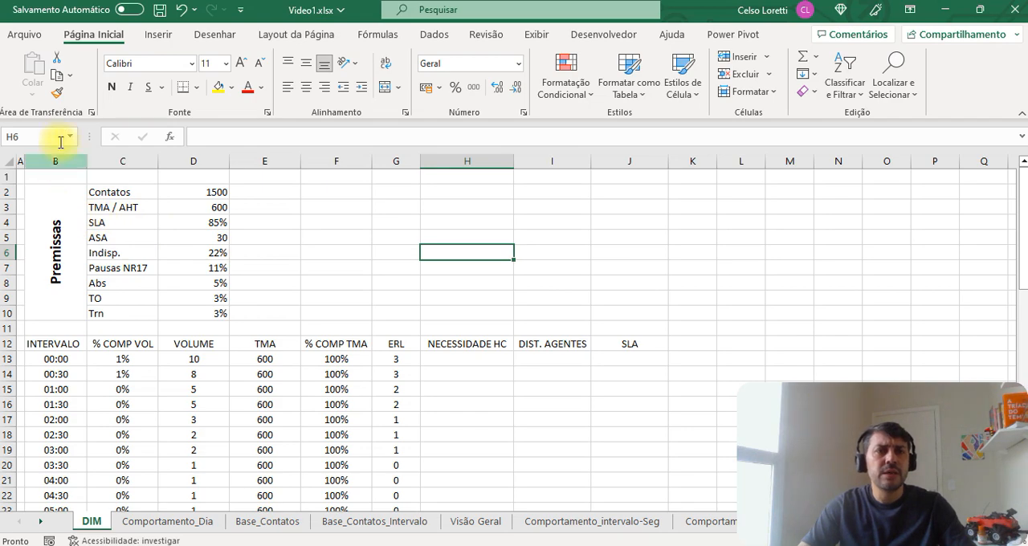
# Step: Open the manager of available Excel add-ins from the program options
pyautogui.click(24, 33)
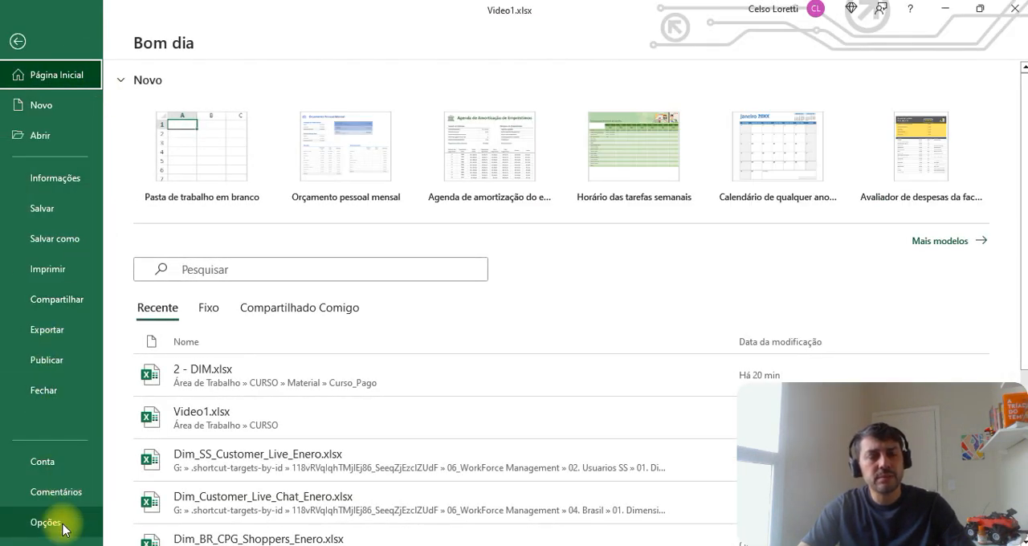
pyautogui.click(48, 521)
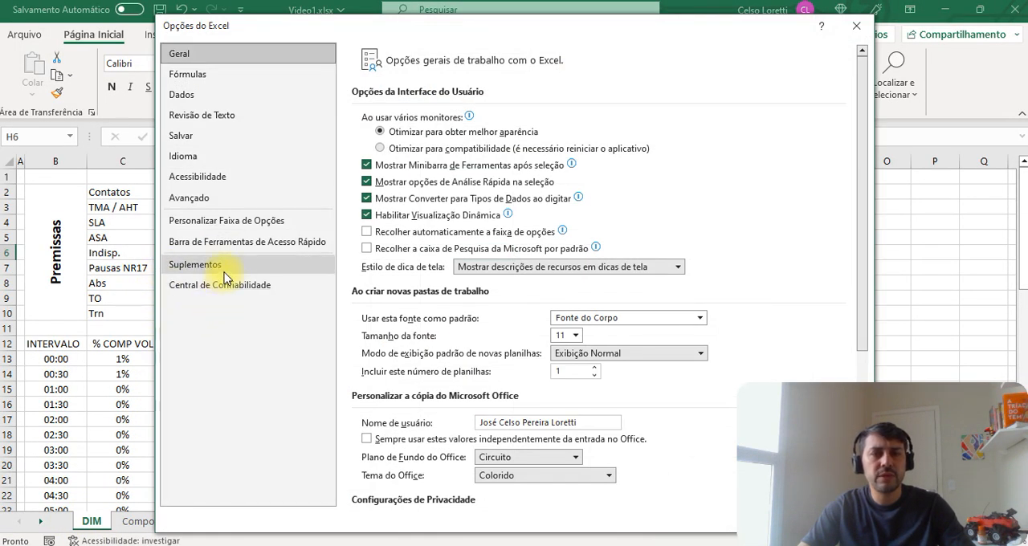
pyautogui.click(225, 268)
pyautogui.click(576, 486)
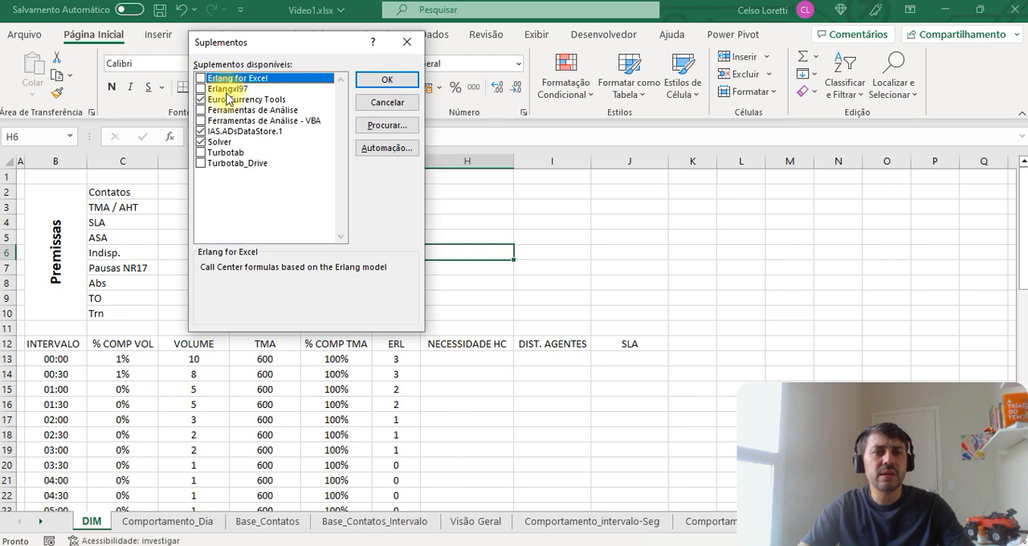
# Step: Load the add-in Turbotab_Drive.xla from the Erlang folder on the desktop, replacing the existing copy, and dismiss its licence notice
pyautogui.click(387, 128)
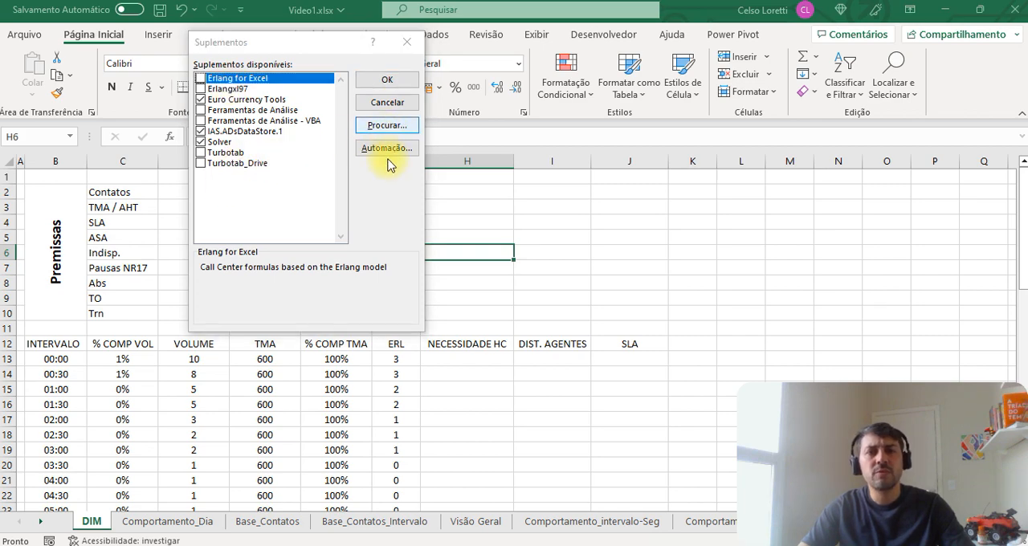
pyautogui.moveTo(349, 218); pyautogui.dragTo(343, 150)
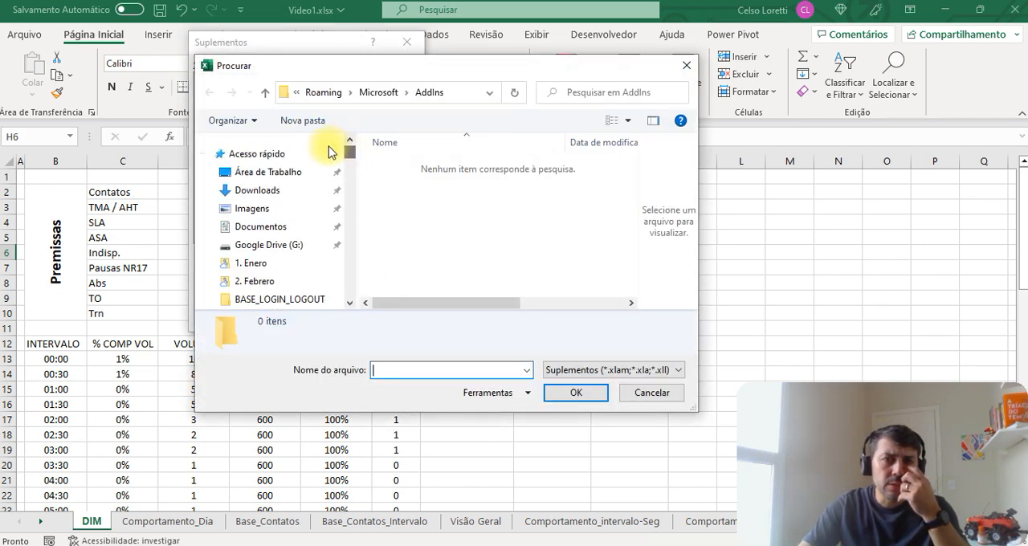
pyautogui.click(291, 174)
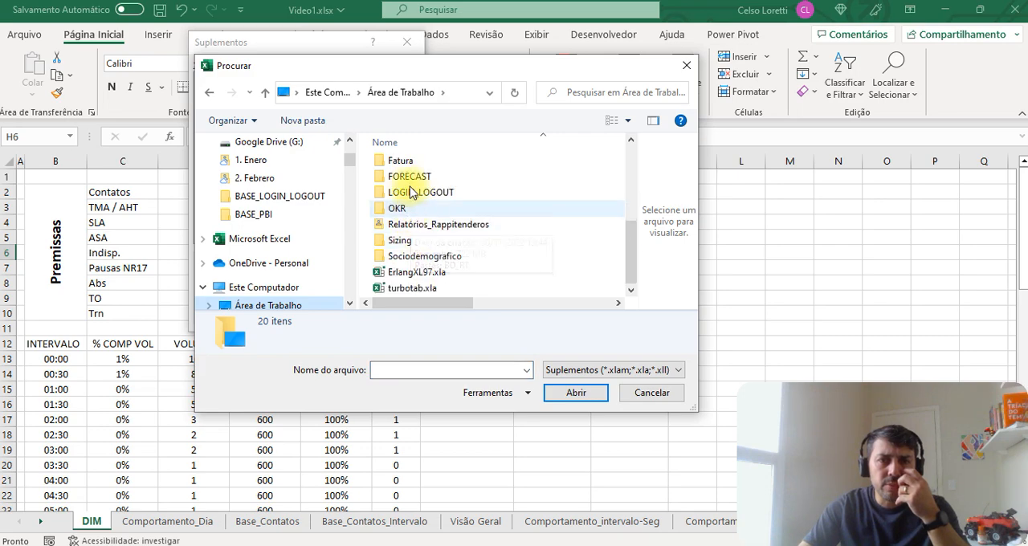
pyautogui.scroll(2, 409, 233)
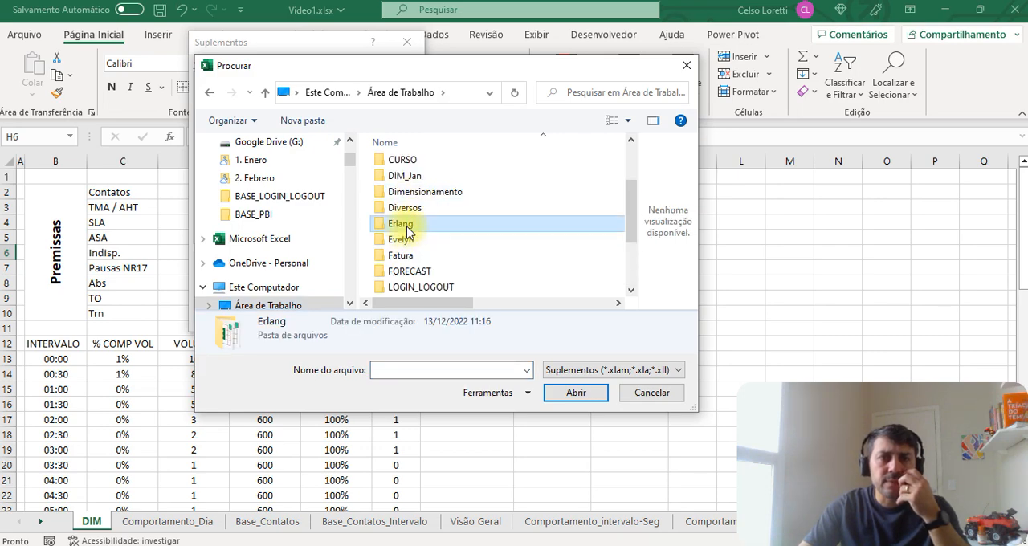
pyautogui.doubleClick(403, 226)
pyautogui.click(428, 217)
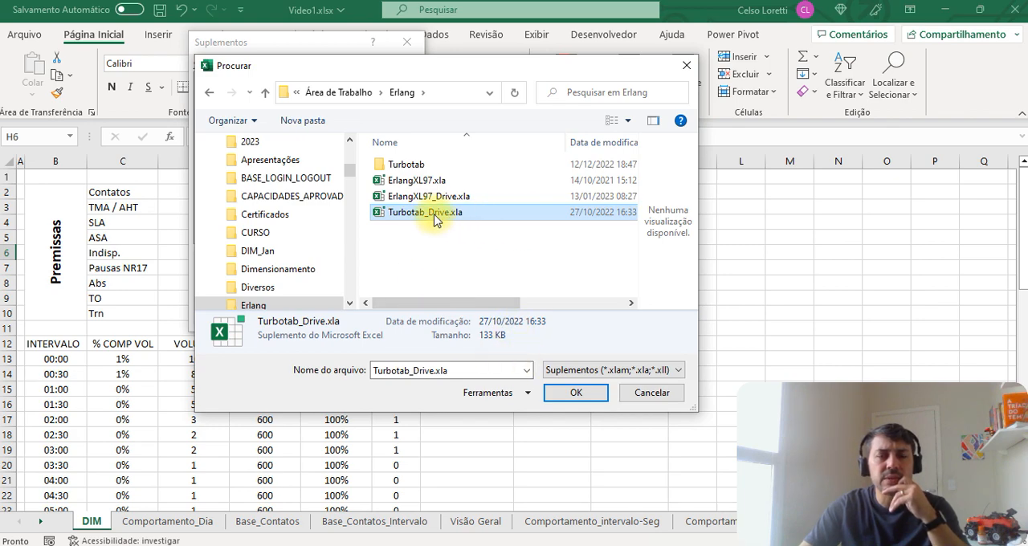
pyautogui.click(575, 392)
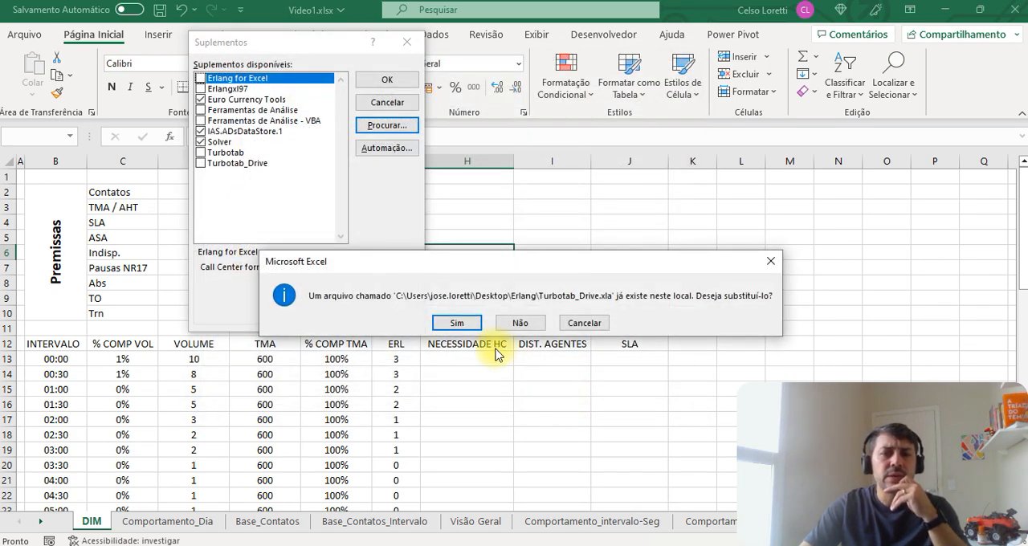
pyautogui.click(454, 322)
pyautogui.click(390, 78)
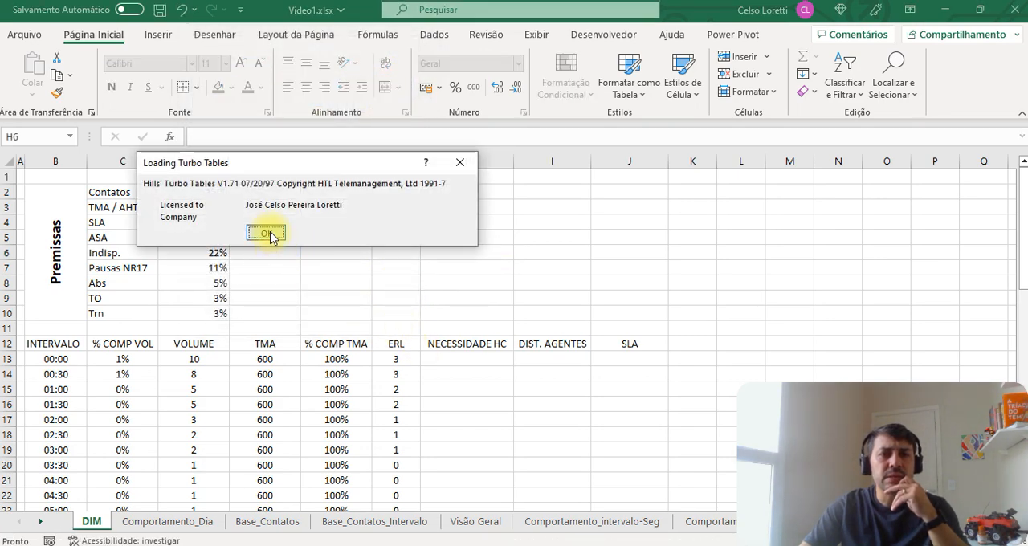
pyautogui.click(268, 234)
pyautogui.click(455, 359)
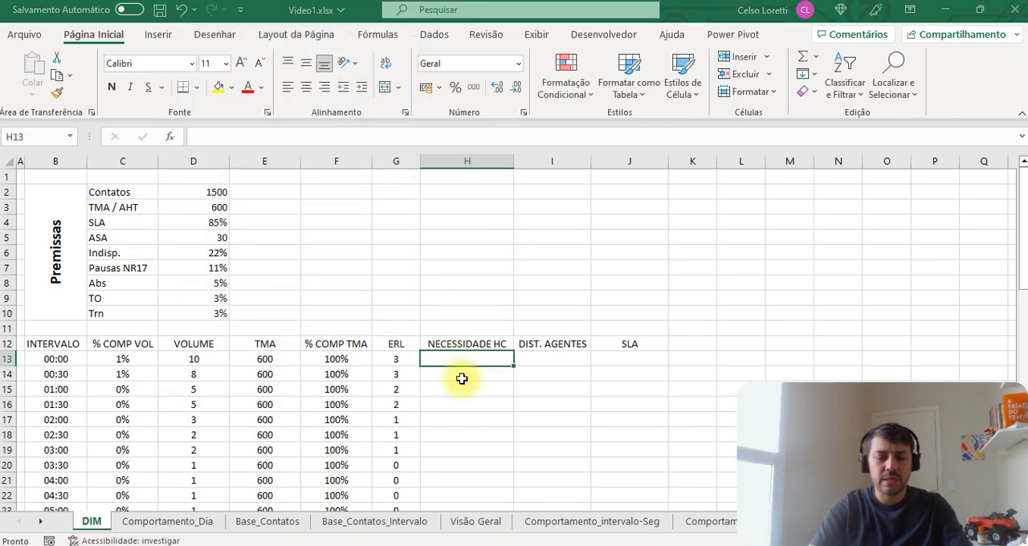
pyautogui.write('=ERL')
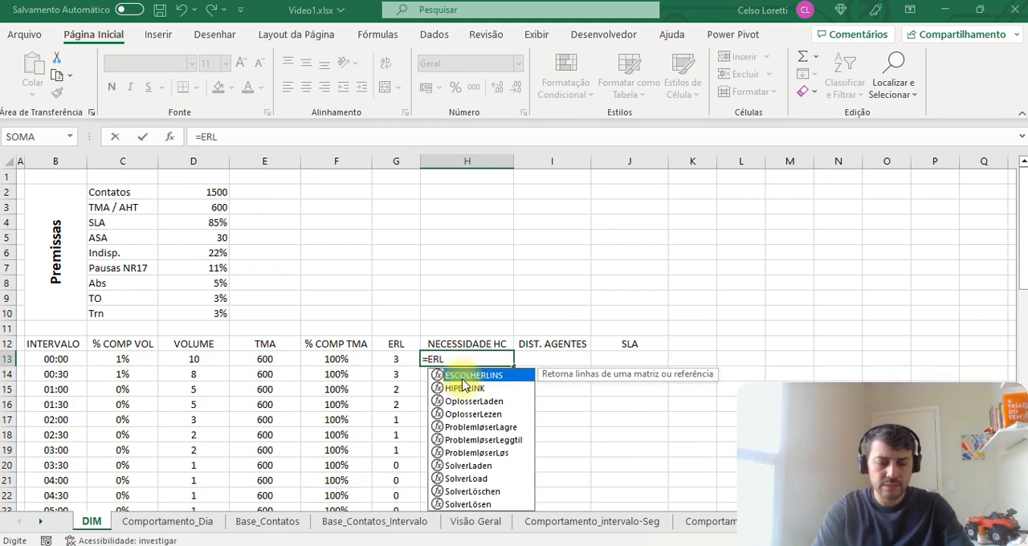
pyautogui.write('ANG')
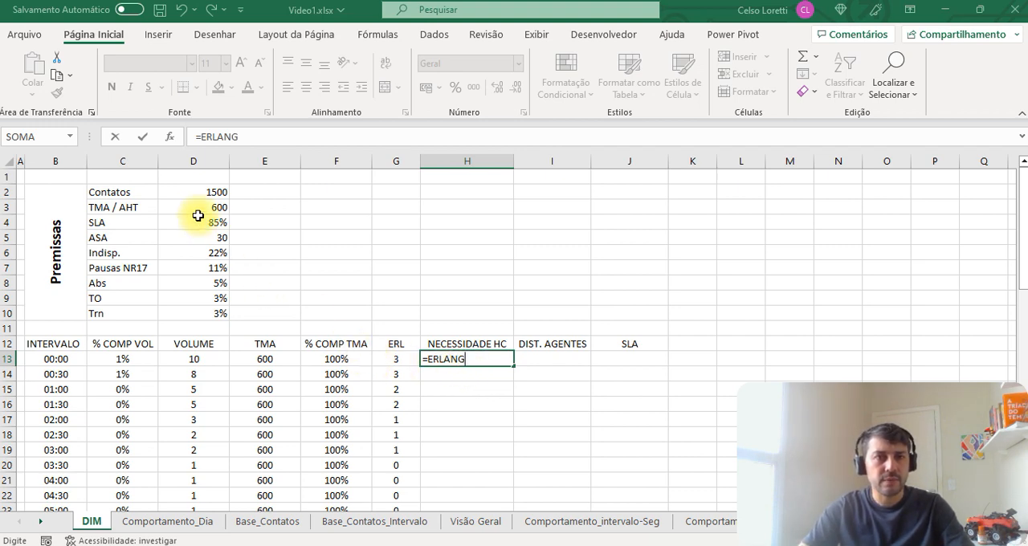
pyautogui.click(165, 138)
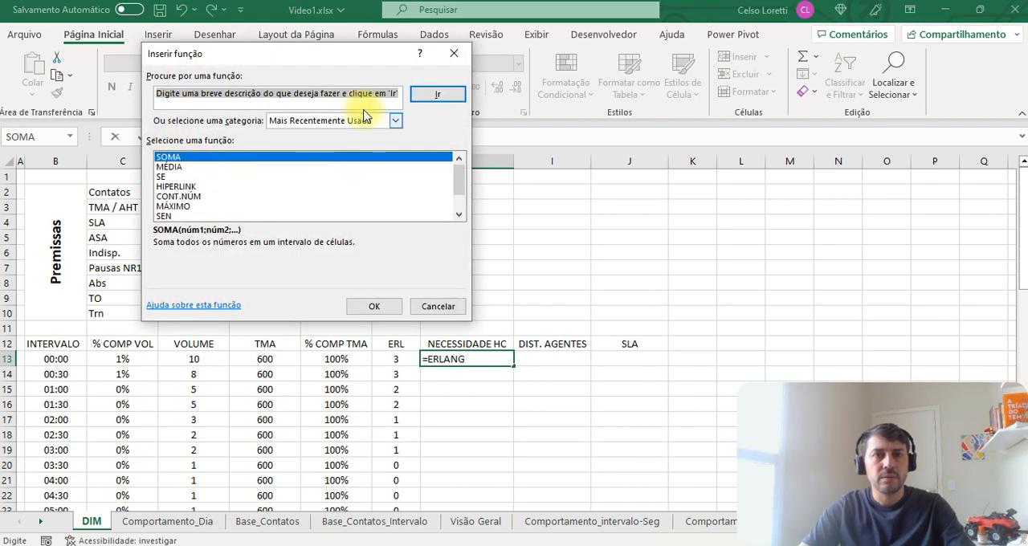
pyautogui.click(440, 305)
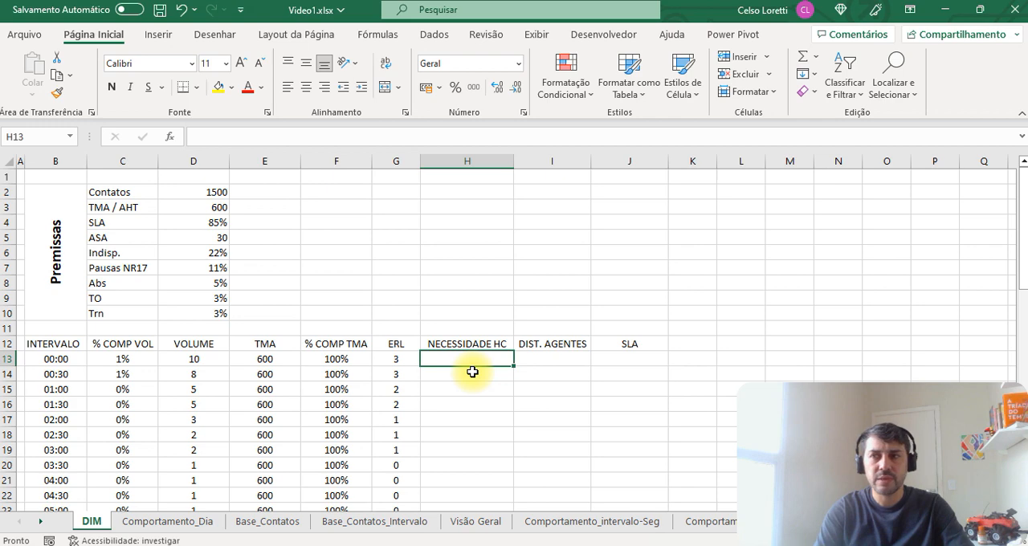
# Step: Examine the arguments of the AGENTS function from cell H13 and cancel the formula entry
pyautogui.write('=AGENTS(')
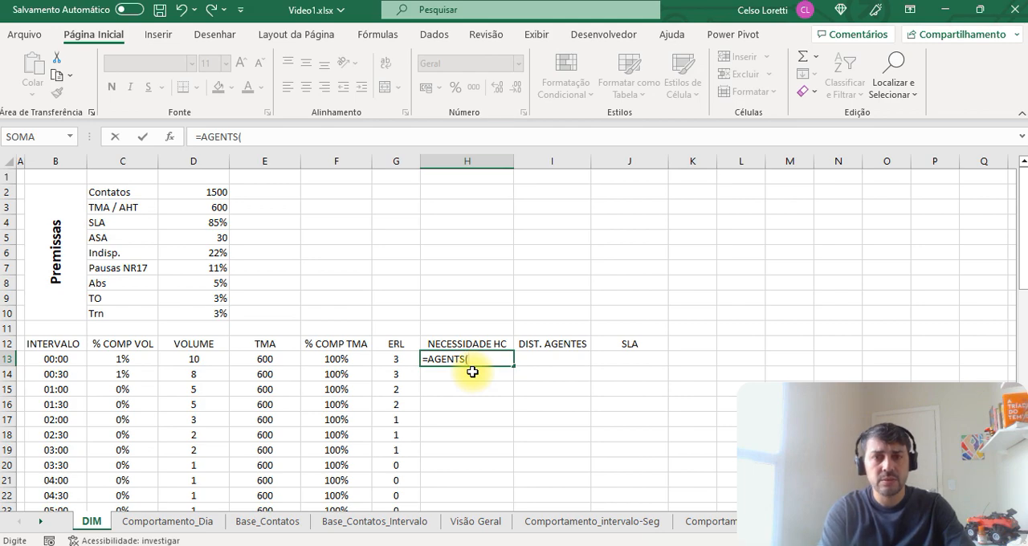
pyautogui.click(170, 141)
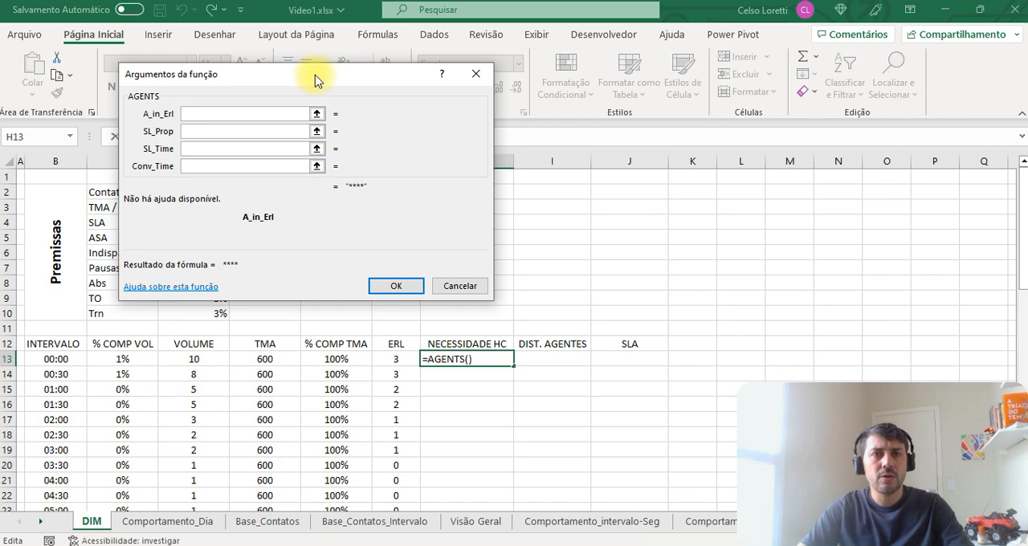
pyautogui.moveTo(314, 78); pyautogui.dragTo(657, 147)
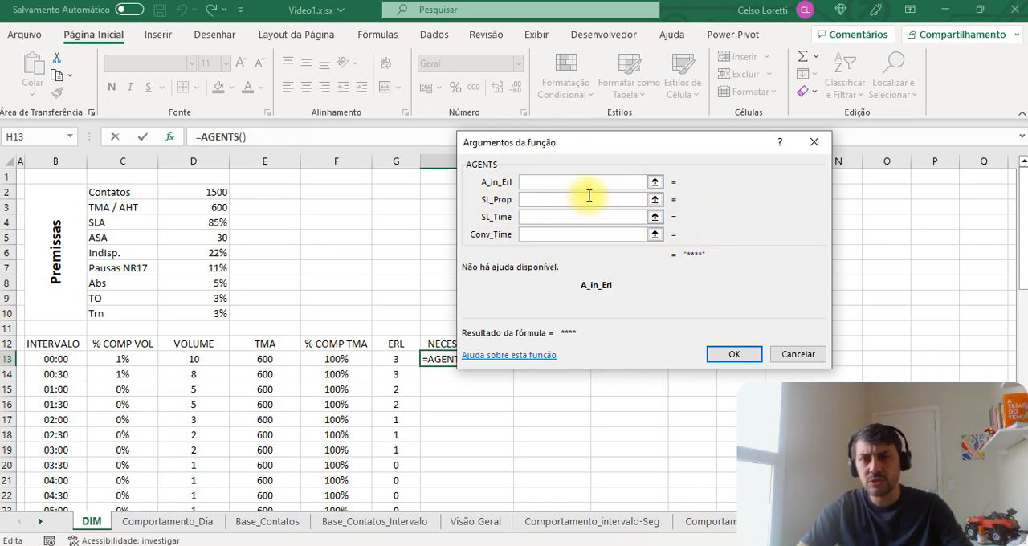
pyautogui.press('Escape')
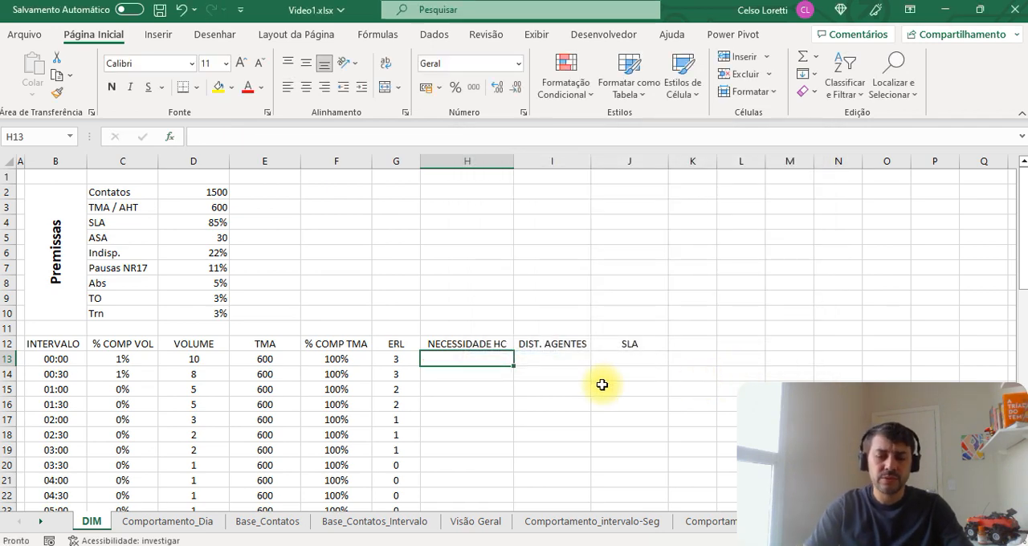
# Step: Start an AGENTS function in H13 with G13 as A_in_Erl and the absolute reference $D$4 as SL_Prop
pyautogui.write('=AGENTS(')
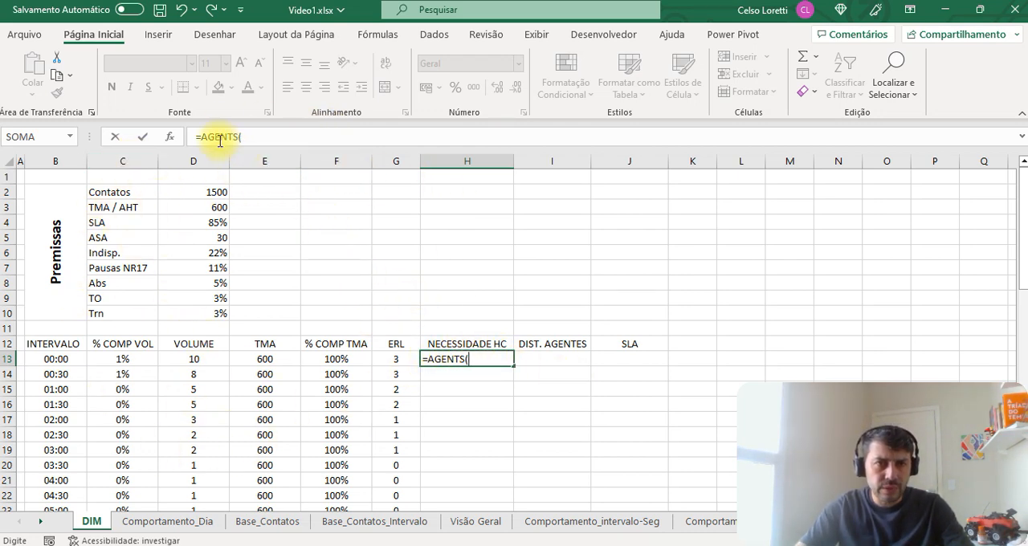
pyautogui.click(170, 138)
pyautogui.moveTo(523, 143); pyautogui.dragTo(627, 129)
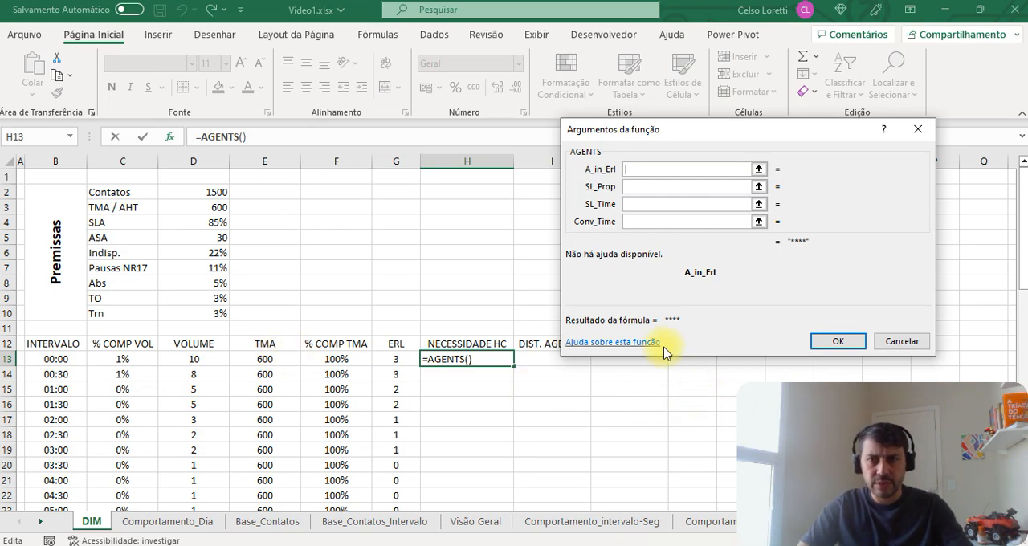
pyautogui.click(396, 359)
pyautogui.click(642, 187)
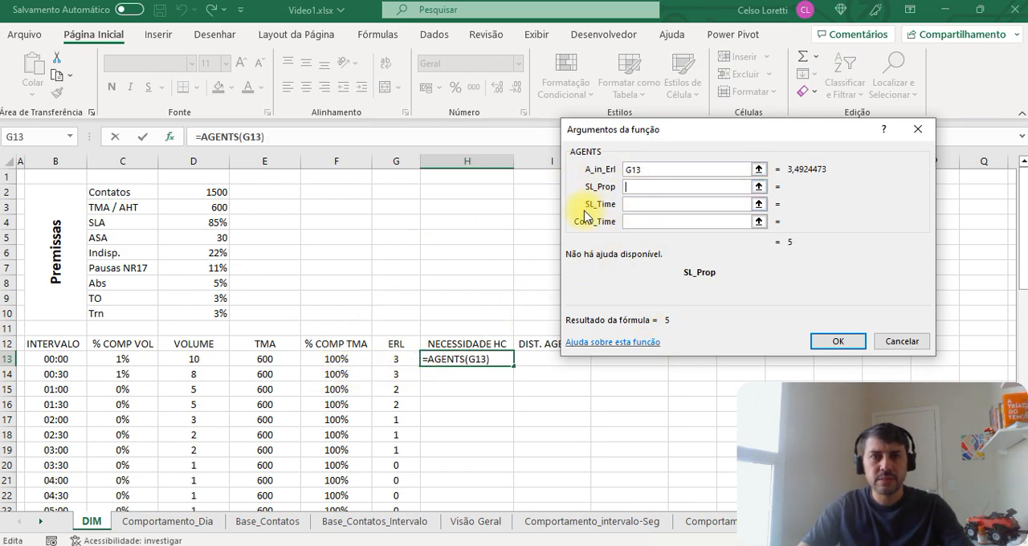
pyautogui.click(211, 222)
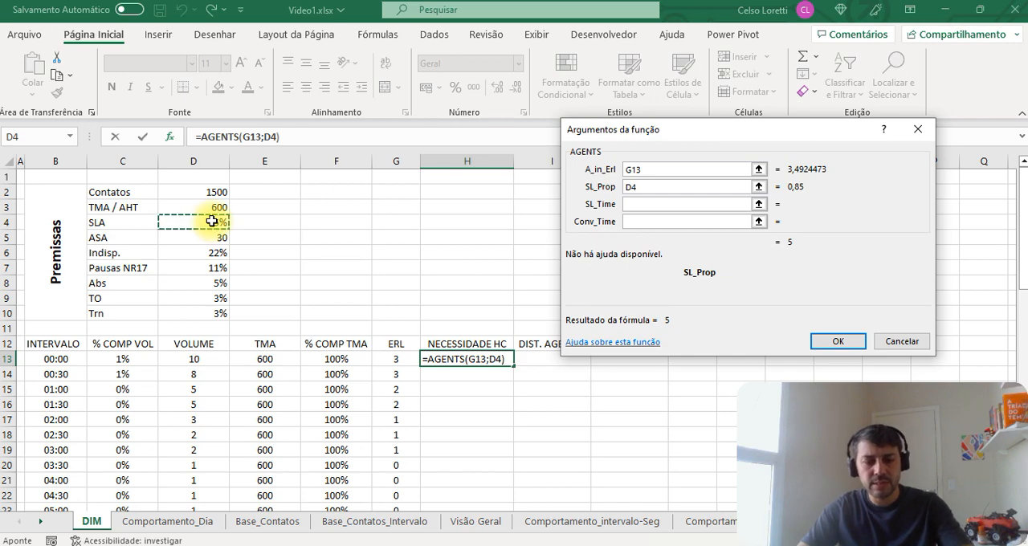
pyautogui.press('F4')
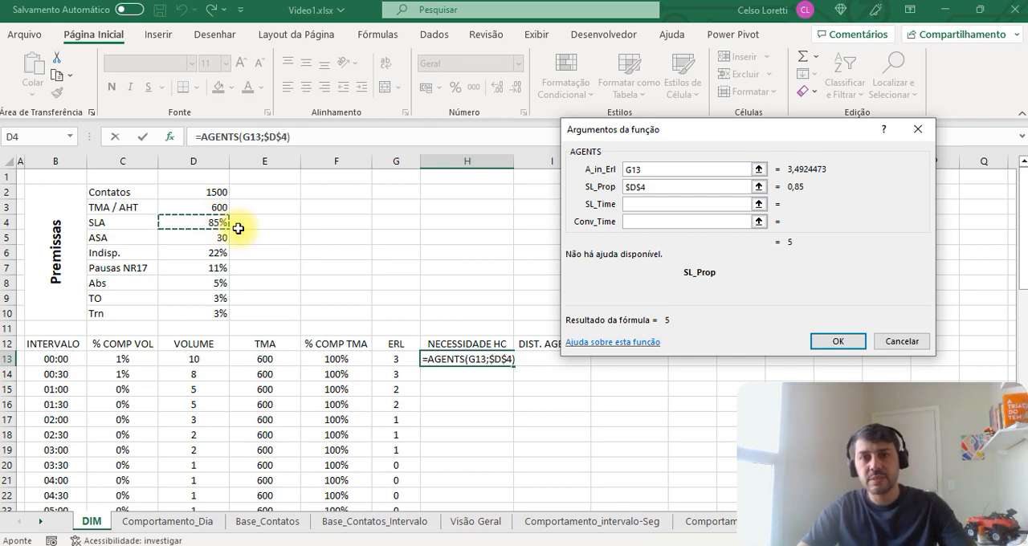
# Step: Complete the AGENTS formula with $D$5 as SL_Time and E13 as Conv_Time, and confirm it
pyautogui.click(647, 203)
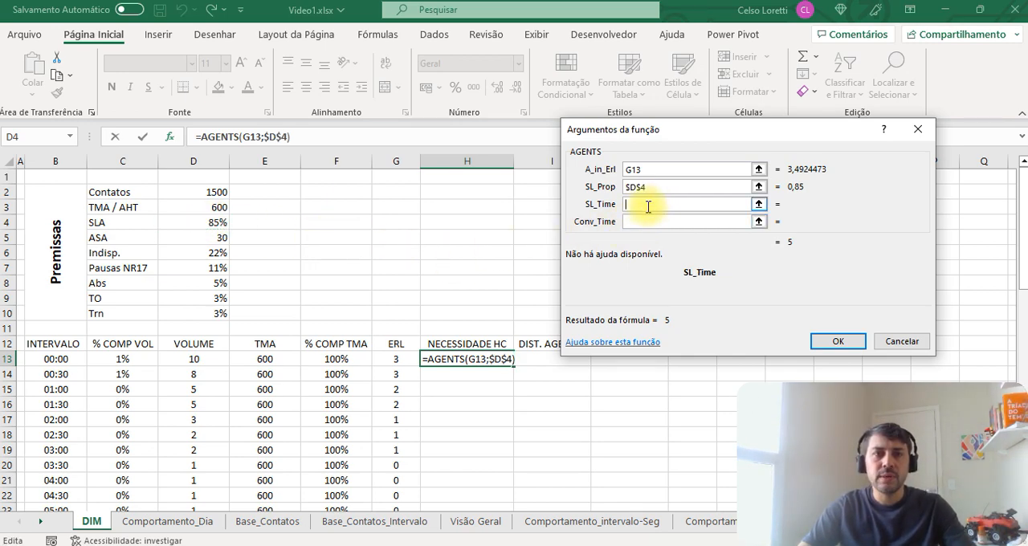
pyautogui.click(208, 240)
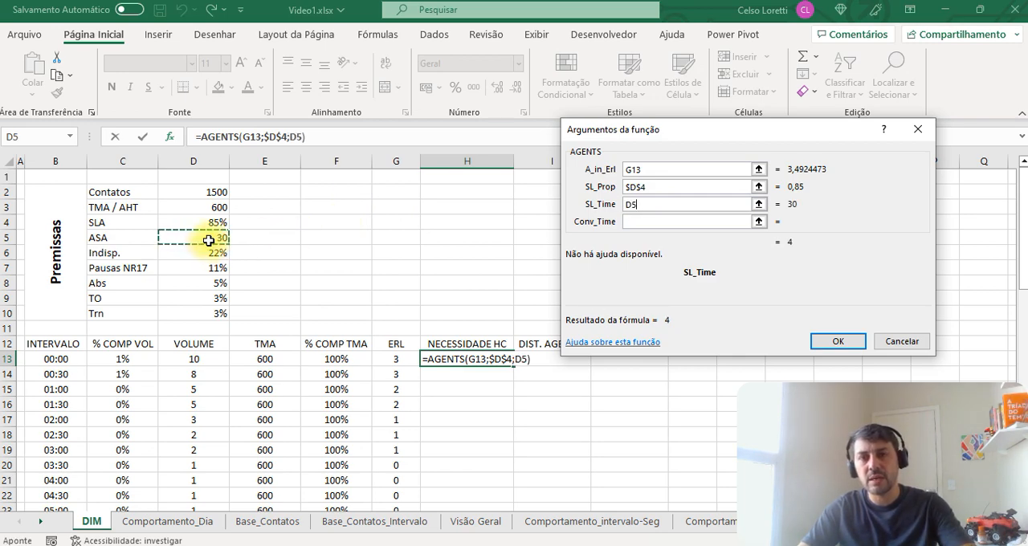
pyautogui.press('F4')
pyautogui.press('Tab')
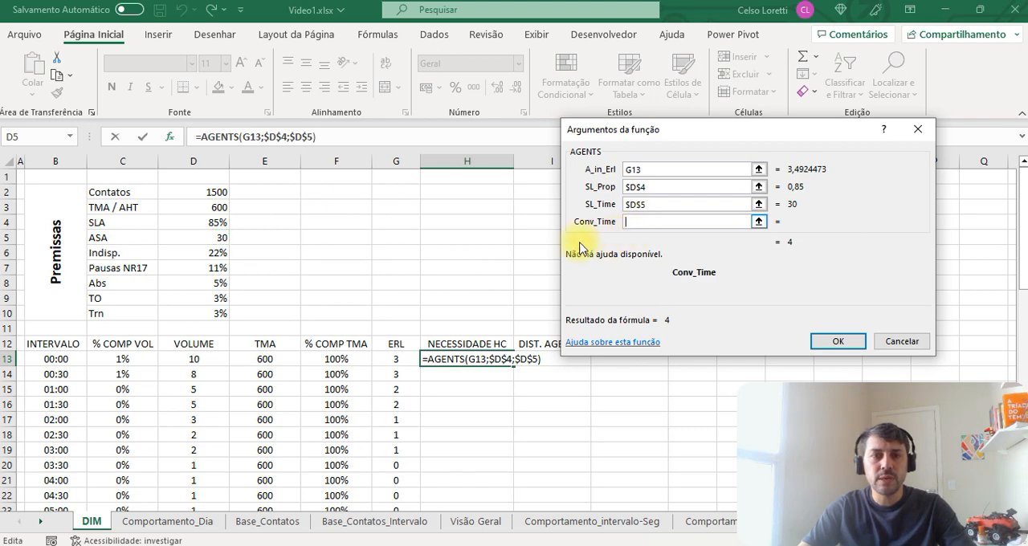
pyautogui.click(269, 357)
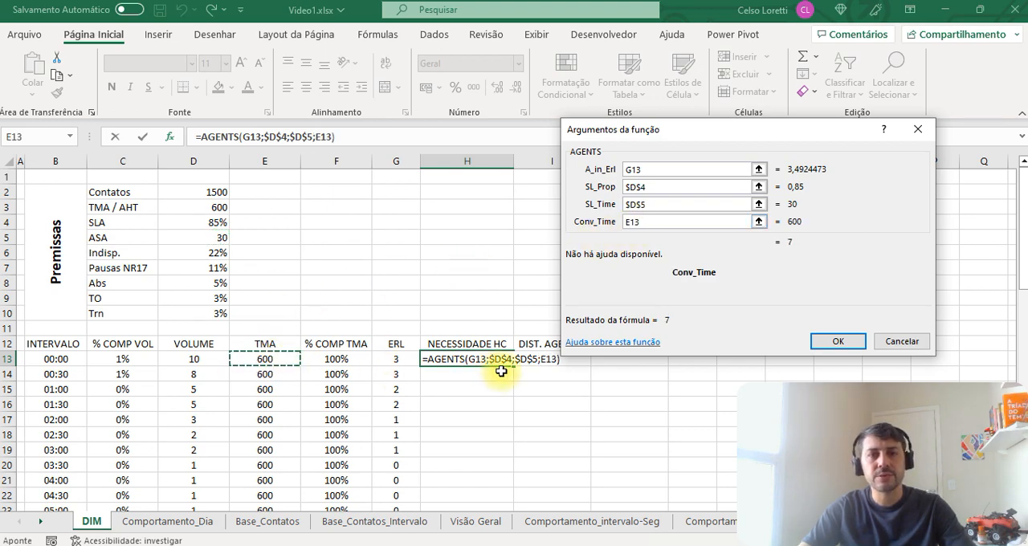
pyautogui.click(823, 342)
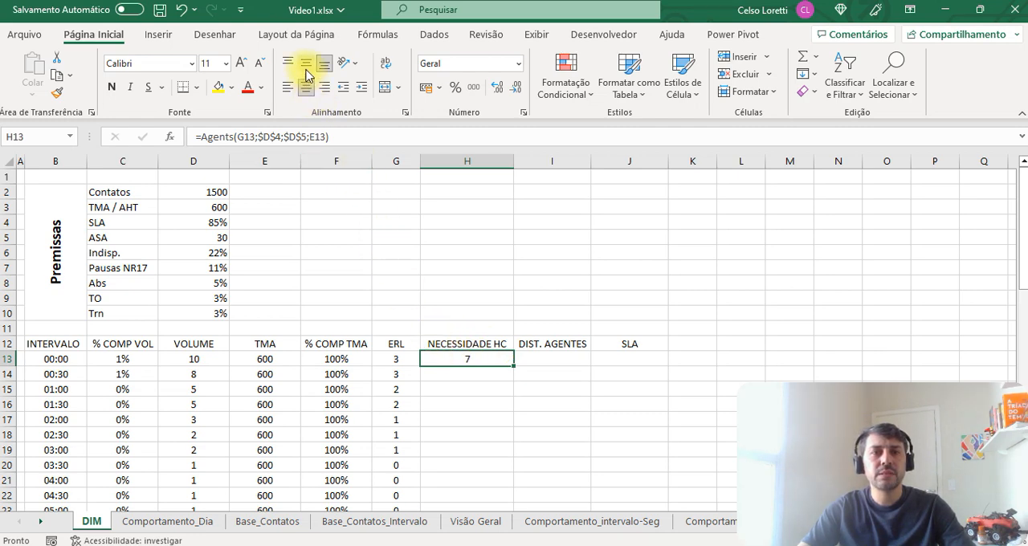
# Step: Narrow column H slightly and copy the AGENTS formula from H13 down the NECESSIDADE HC column to H60
pyautogui.moveTo(508, 162); pyautogui.dragTo(503, 161)
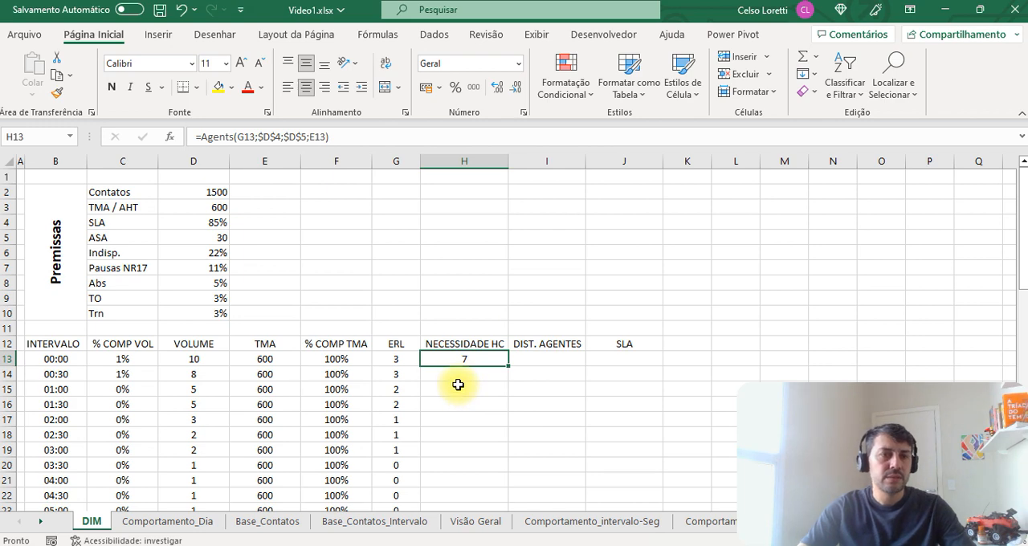
pyautogui.click(406, 135)
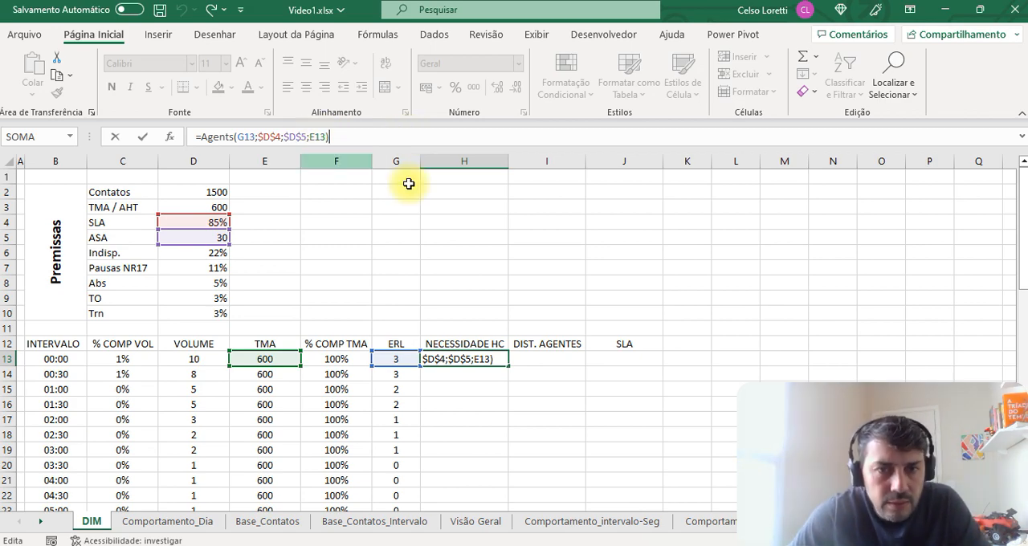
pyautogui.hotkey('ctrl', 'Return')
pyautogui.hotkey('ctrl', 'c')
pyautogui.press('Left')
pyautogui.hotkey('ctrl', 'Down')
pyautogui.press('Right')
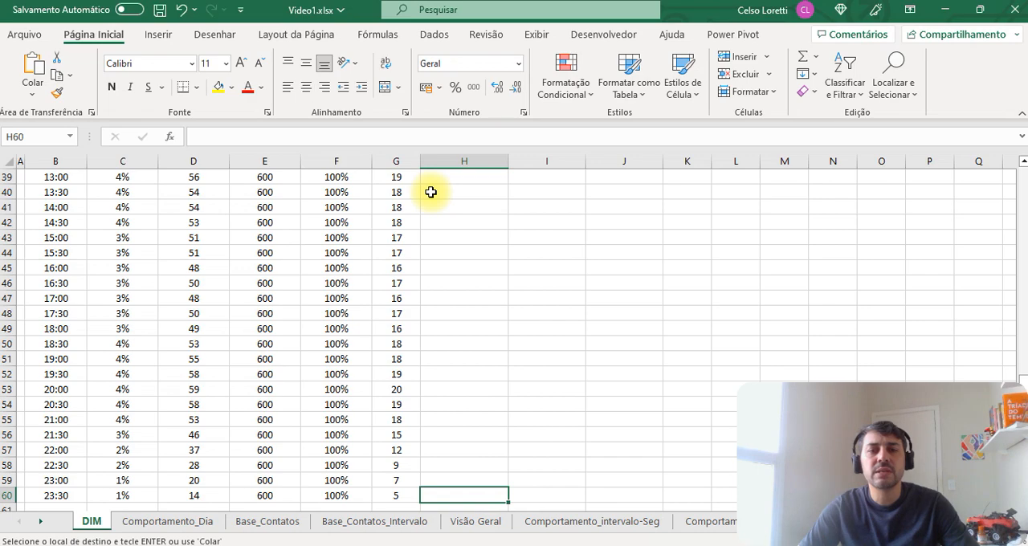
pyautogui.hotkey('ctrl', 'shift', 'Up')
pyautogui.press('Return')
pyautogui.hotkey('ctrl', 'Up')
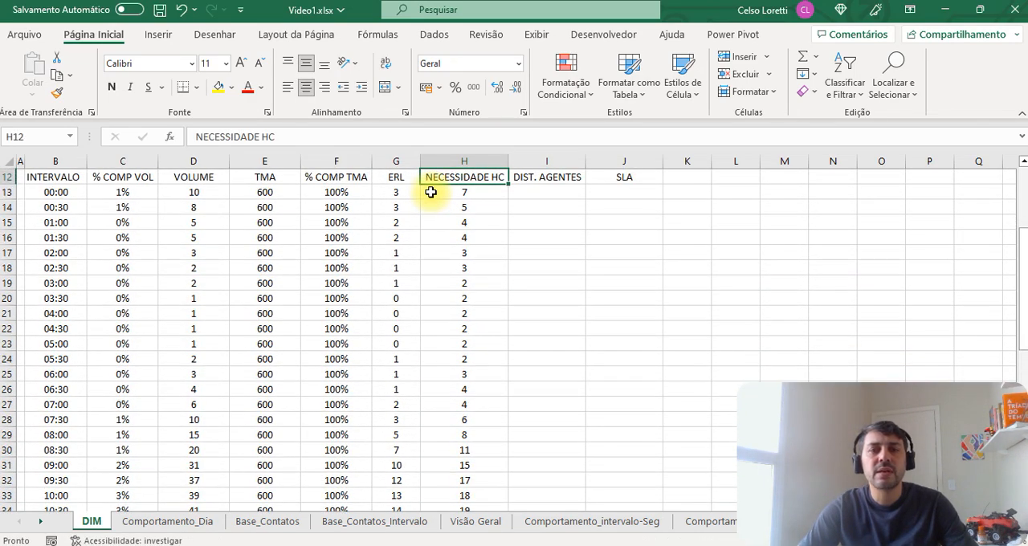
# Step: Check the cell references of the copied AGENTS formulas down the NECESSIDADE HC column from H13 to H39, and return to the sheet's top
pyautogui.press('Down')
pyautogui.scroll(4, 450, 265)
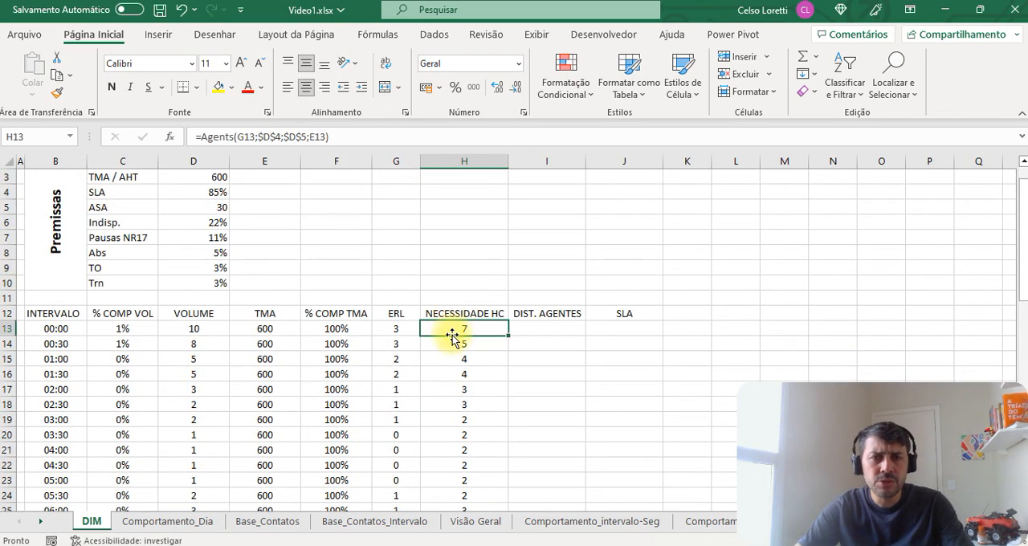
pyautogui.press('F2')
pyautogui.press('Return')
pyautogui.press('F2')
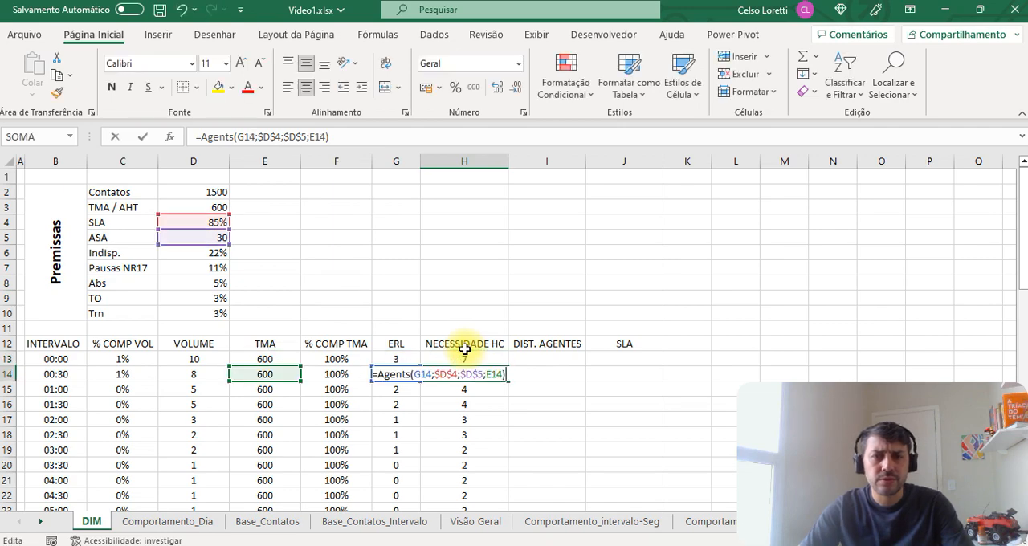
pyautogui.press('Return')
pyautogui.press('F2')
pyautogui.press('Return')
pyautogui.press('F2')
pyautogui.press('Return')
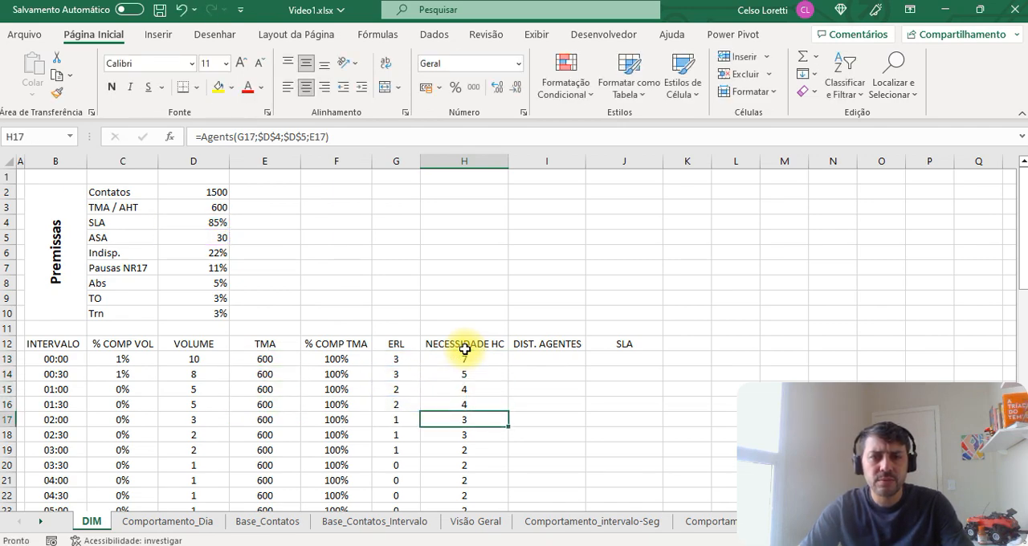
pyautogui.press('F2')
pyautogui.press('Return')
pyautogui.press('F2')
pyautogui.press('Return')
pyautogui.press('F2')
pyautogui.press('Return')
pyautogui.press('F2')
pyautogui.press('Return')
pyautogui.press('F2')
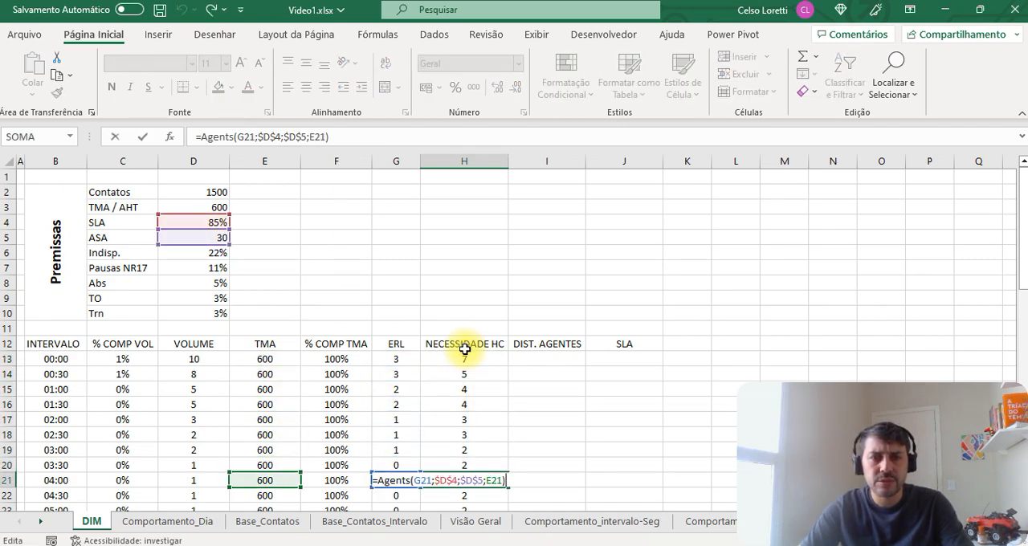
pyautogui.press('Return')
pyautogui.press('F2')
pyautogui.press('Return')
pyautogui.press('F2')
pyautogui.press('Return')
pyautogui.press('F2')
pyautogui.press('Return')
pyautogui.press('F2')
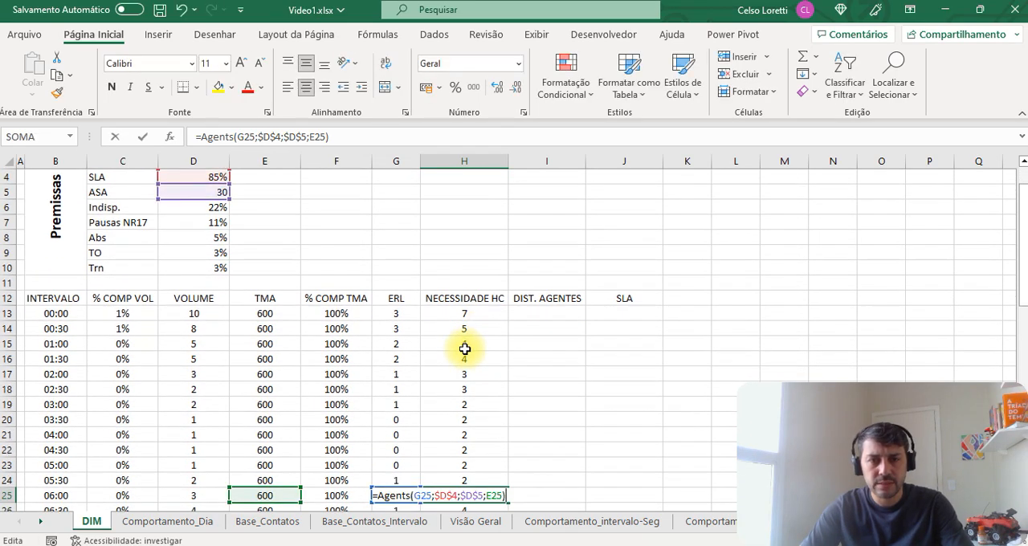
pyautogui.press('Return')
pyautogui.press('F2')
pyautogui.press('Return')
pyautogui.press('F2')
pyautogui.press('Return')
pyautogui.press('F2')
pyautogui.press('Return')
pyautogui.press('F2')
pyautogui.press('Return')
pyautogui.press('F2')
pyautogui.press('Return')
pyautogui.press('F2')
pyautogui.press('Return')
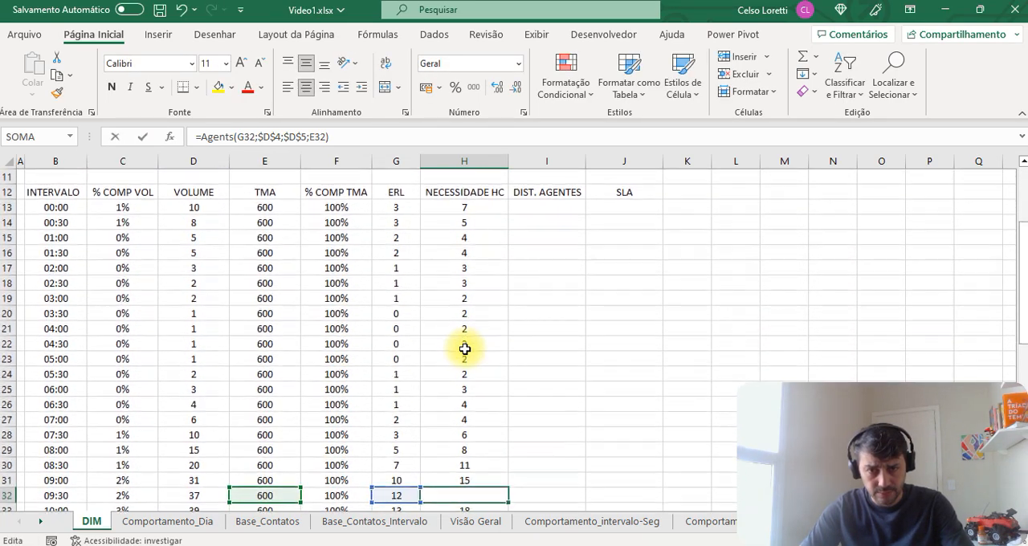
pyautogui.press('F2')
pyautogui.press('Return')
pyautogui.press('F2')
pyautogui.press('Return')
pyautogui.press('F2')
pyautogui.press('Return')
pyautogui.scroll(-3, 344, 401)
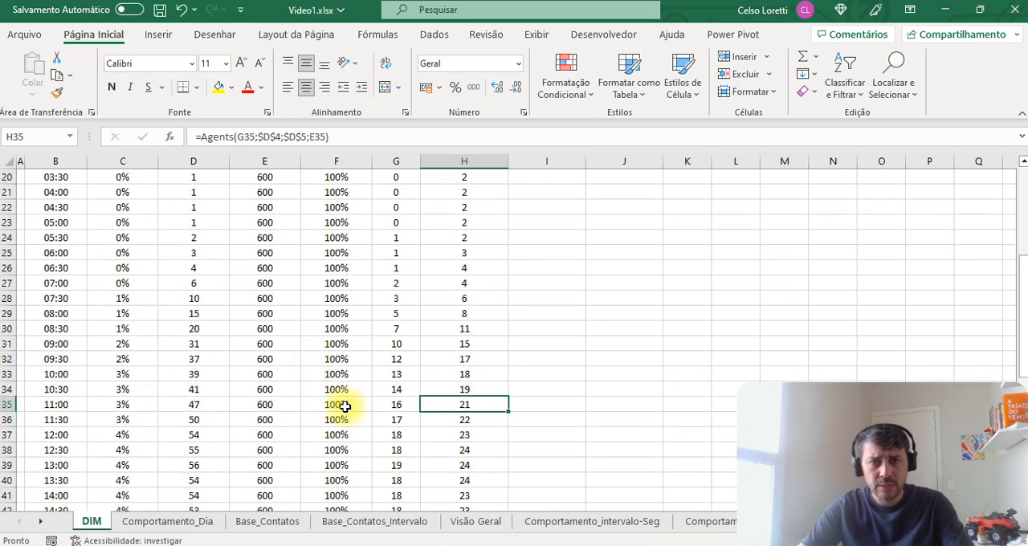
pyautogui.press('F2')
pyautogui.press('Return')
pyautogui.press('F2')
pyautogui.press('Return')
pyautogui.press('F2')
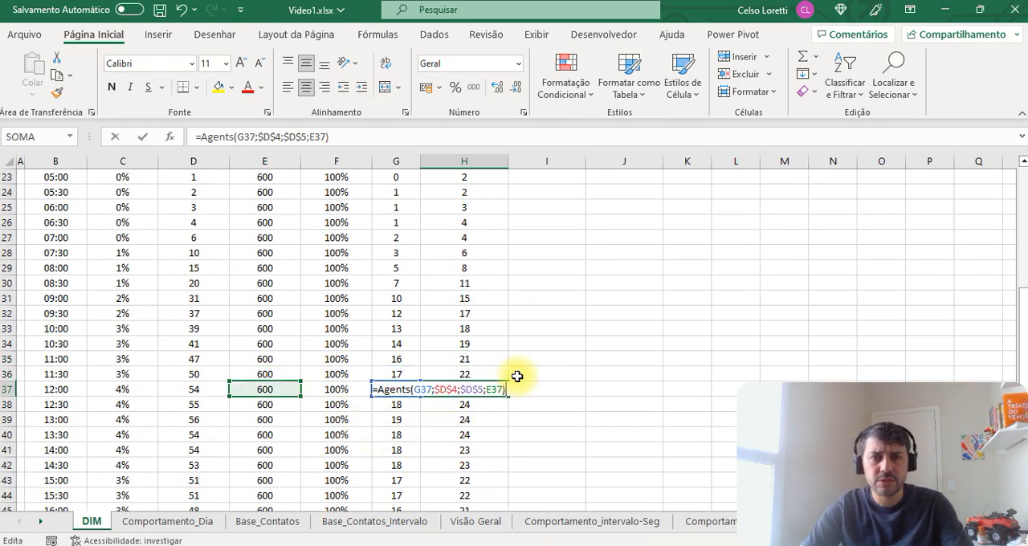
pyautogui.press('Return')
pyautogui.press('F2')
pyautogui.press('Return')
pyautogui.press('F2')
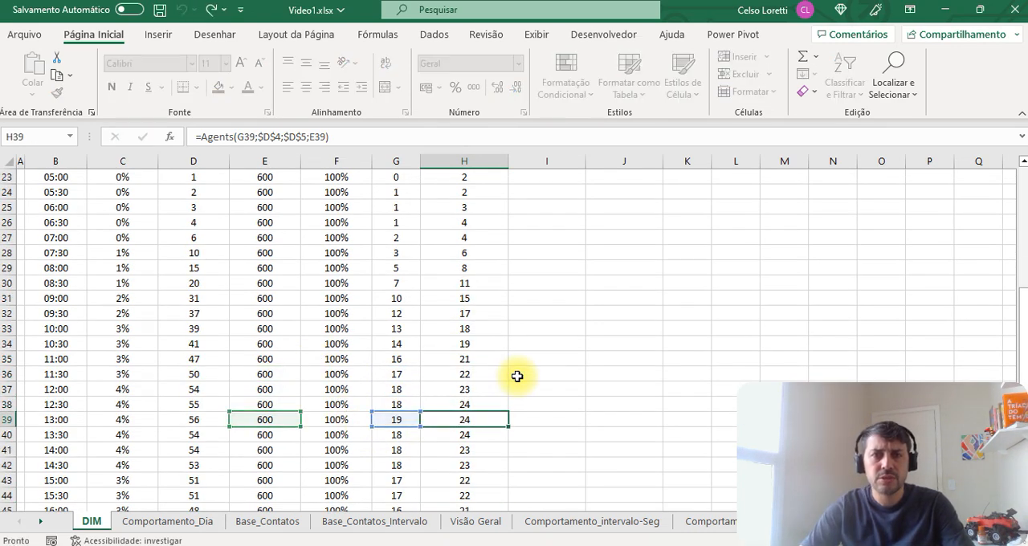
pyautogui.press('Return')
pyautogui.hotkey('ctrl', 'Up')
pyautogui.press('Up')
pyautogui.press('Up')
pyautogui.press('Up')
pyautogui.press('Up')
pyautogui.press('Up')
pyautogui.press('Up')
pyautogui.press('Up')
pyautogui.press('Up')
pyautogui.press('Up')
pyautogui.press('Up')
pyautogui.press('Up')
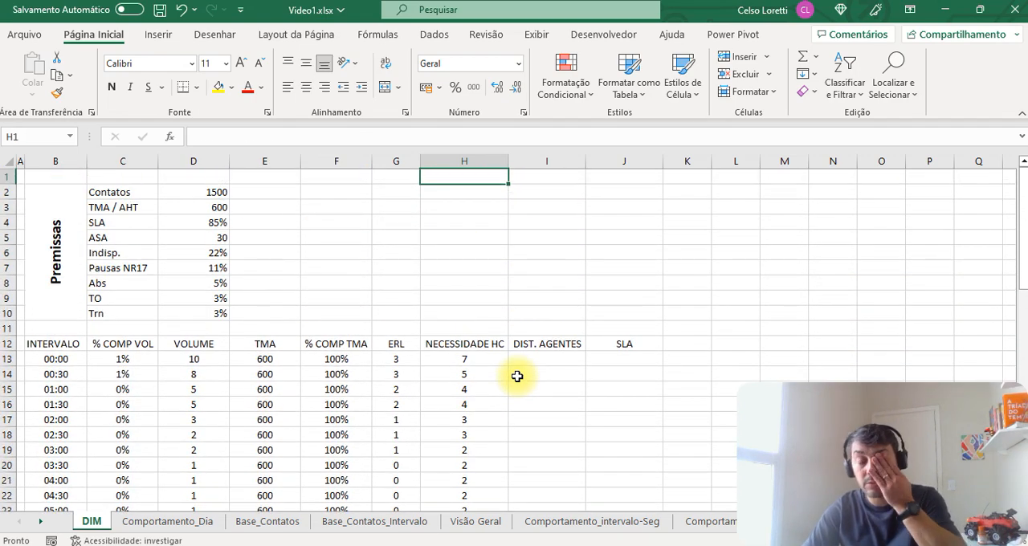
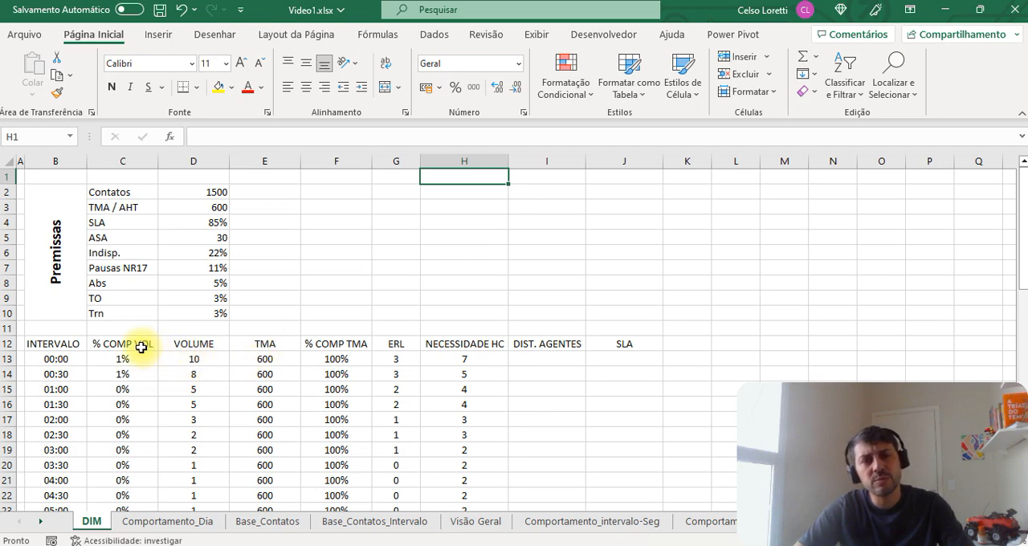
# Step: Set the Contatos premise in D2 to 5000 and examine the recalculated NECESSIDADE HC values
pyautogui.moveTo(140, 346); pyautogui.dragTo(188, 447)
pyautogui.moveTo(277, 345); pyautogui.dragTo(342, 426)
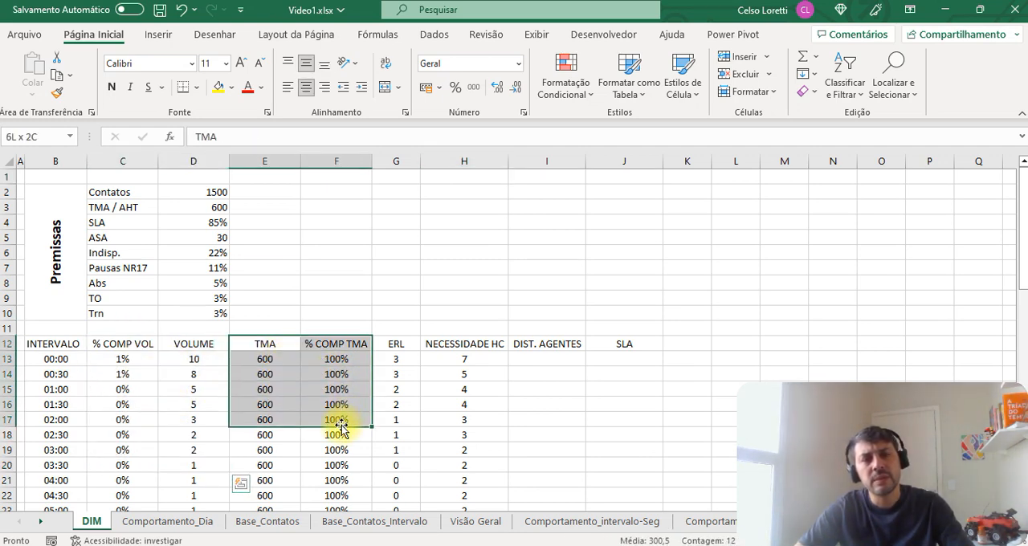
pyautogui.click(337, 402)
pyautogui.click(275, 359)
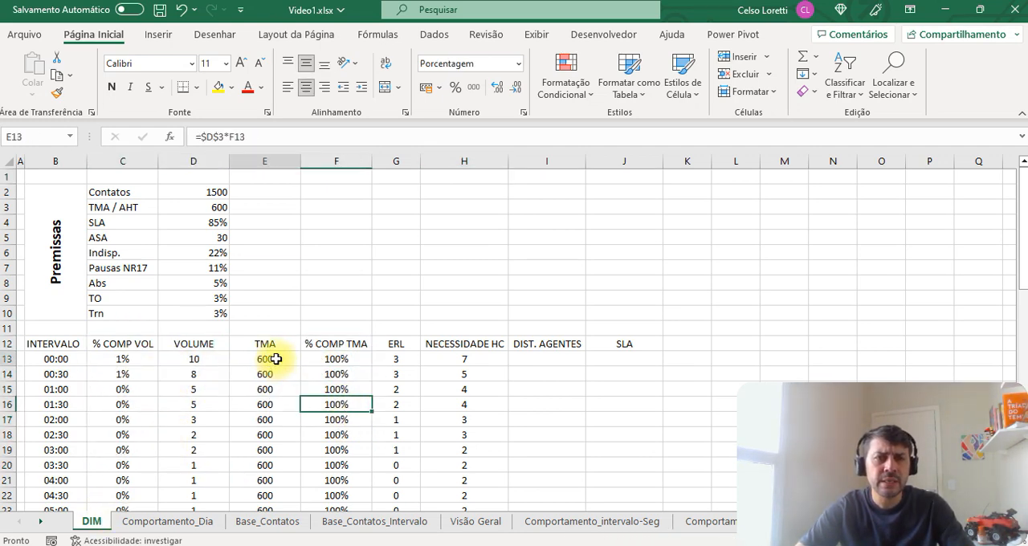
pyautogui.click(214, 193)
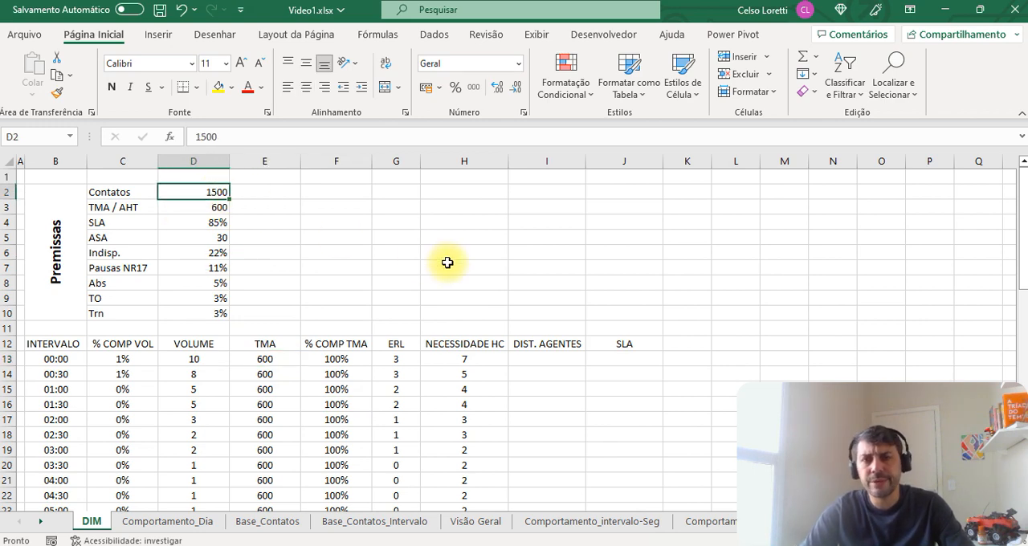
pyautogui.write('5')
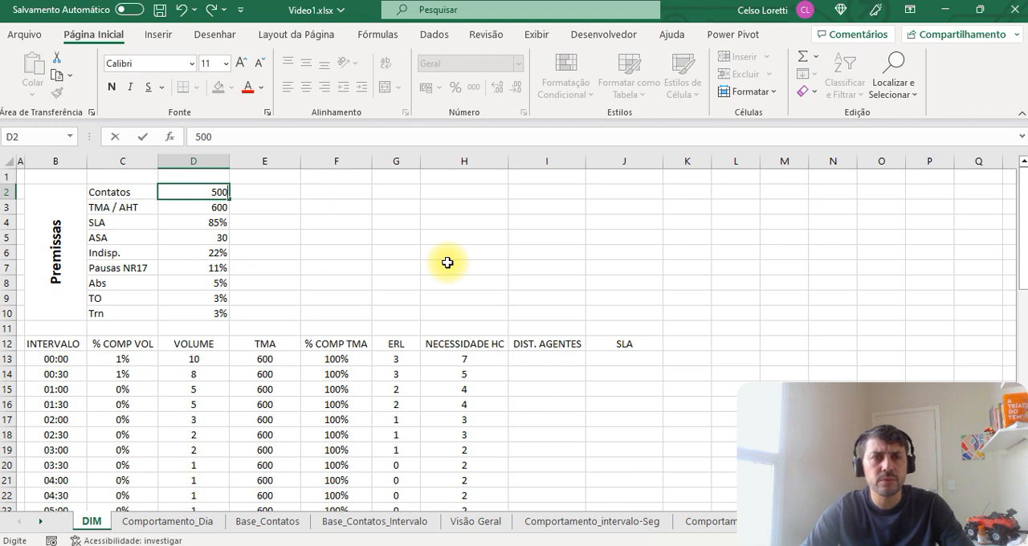
pyautogui.press('Return')
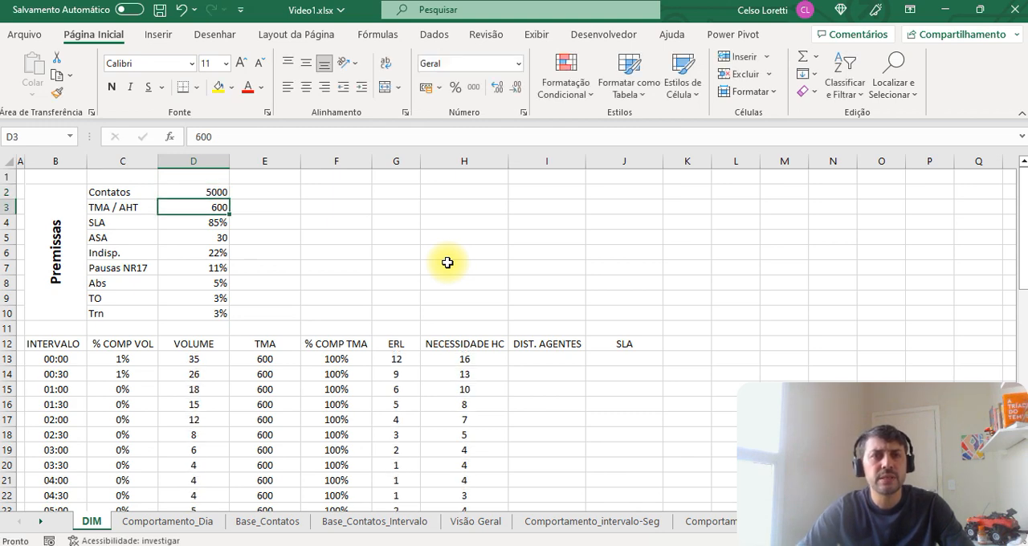
pyautogui.moveTo(466, 358); pyautogui.dragTo(467, 462)
# Step: Set the TMA / AHT premise in D3 to 300 and review the NECESSIDADE HC values in H13:H60
pyautogui.click(219, 209)
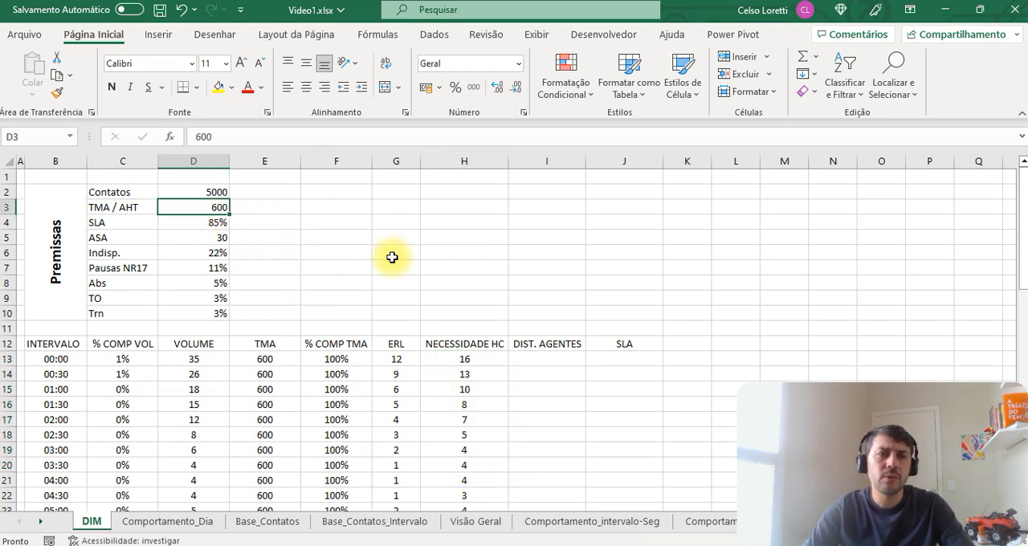
pyautogui.write('300')
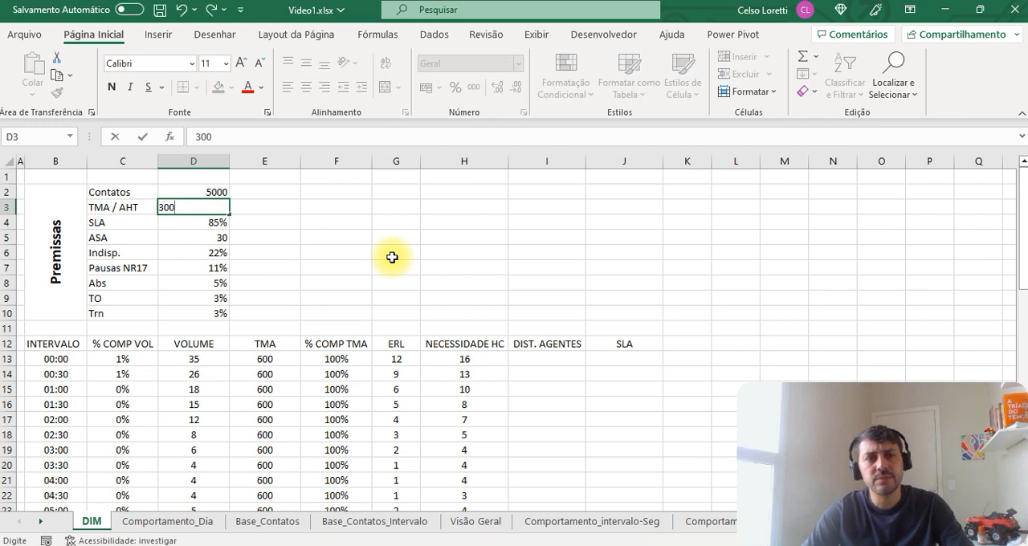
pyautogui.press('Return')
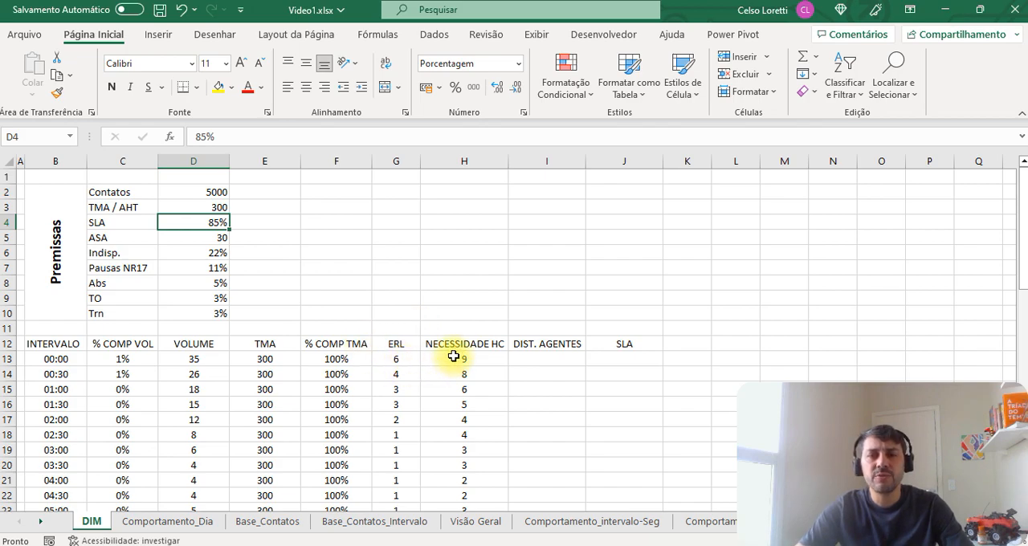
pyautogui.moveTo(460, 358); pyautogui.dragTo(458, 423)
pyautogui.scroll(9, 466, 416)
pyautogui.scroll(4, 465, 416)
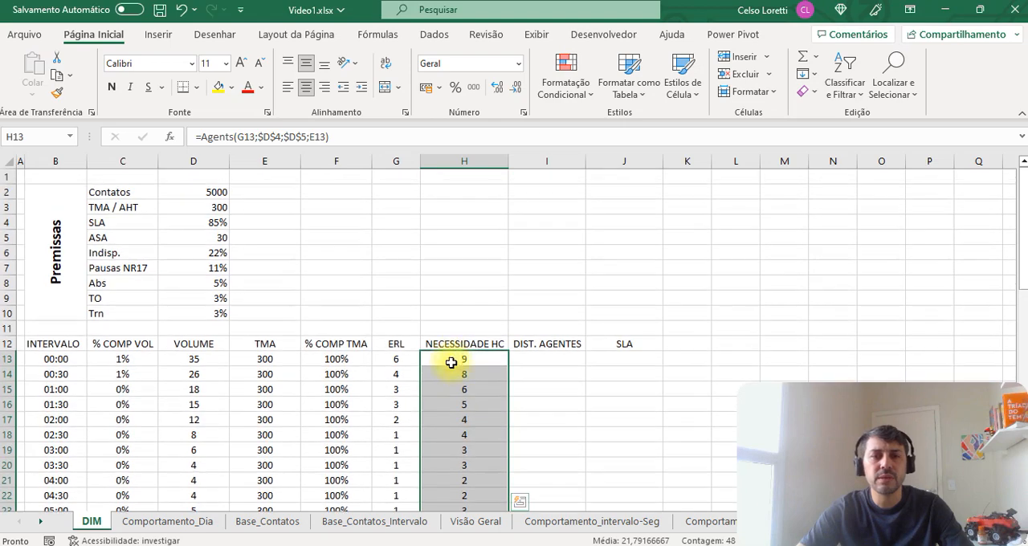
# Step: Enter the formula =SOMA(H13:H60)*1800/22800 in H11, above the NECESSIDADE HC header
pyautogui.click(431, 332)
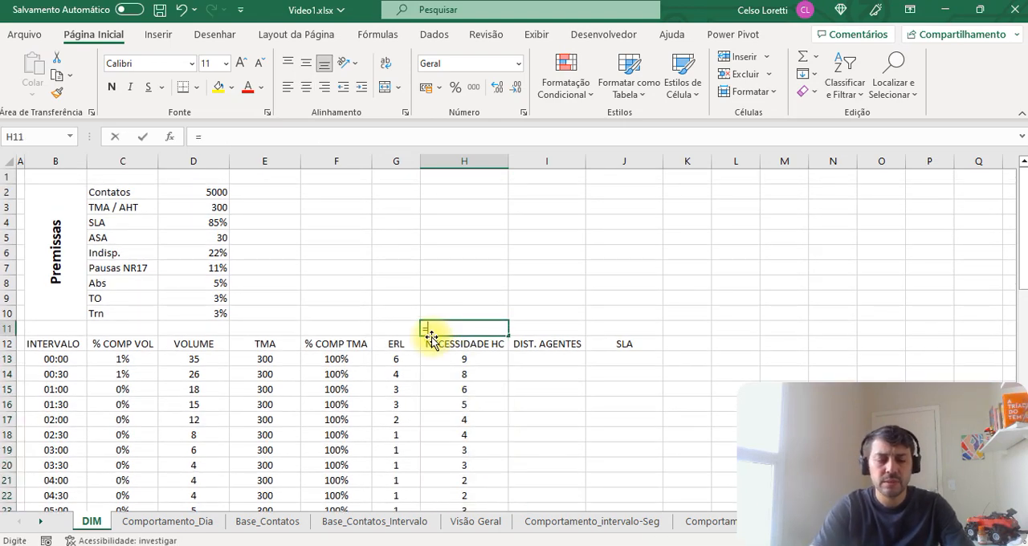
pyautogui.write('=SOMA(')
pyautogui.press('Down')
pyautogui.press('Down')
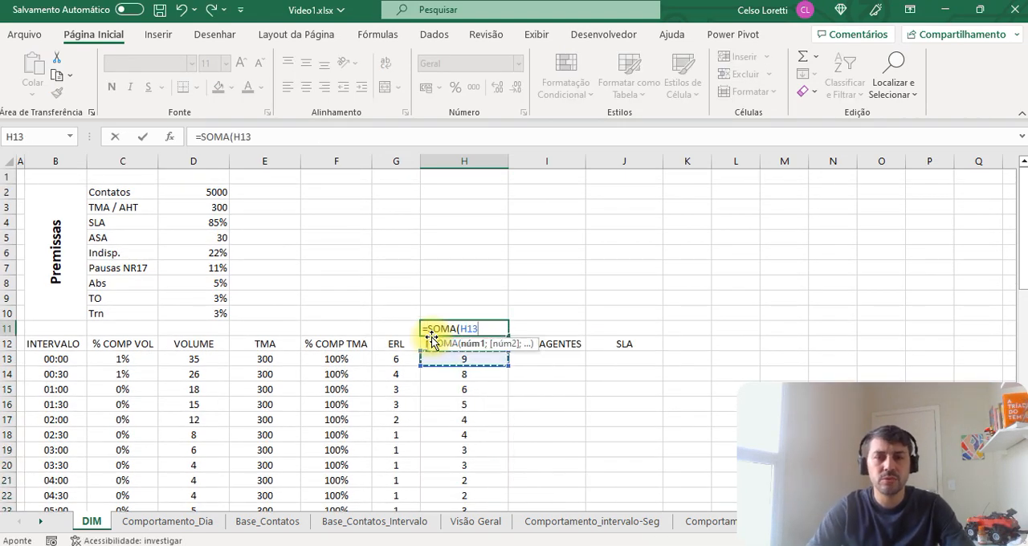
pyautogui.hotkey('ctrl', 'shift', 'Down')
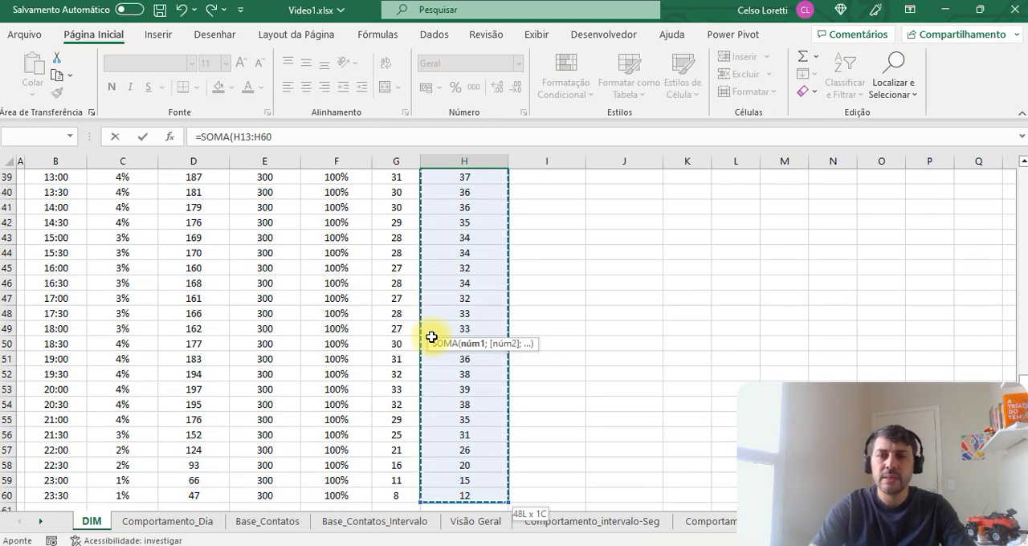
pyautogui.write(')*1800/22800')
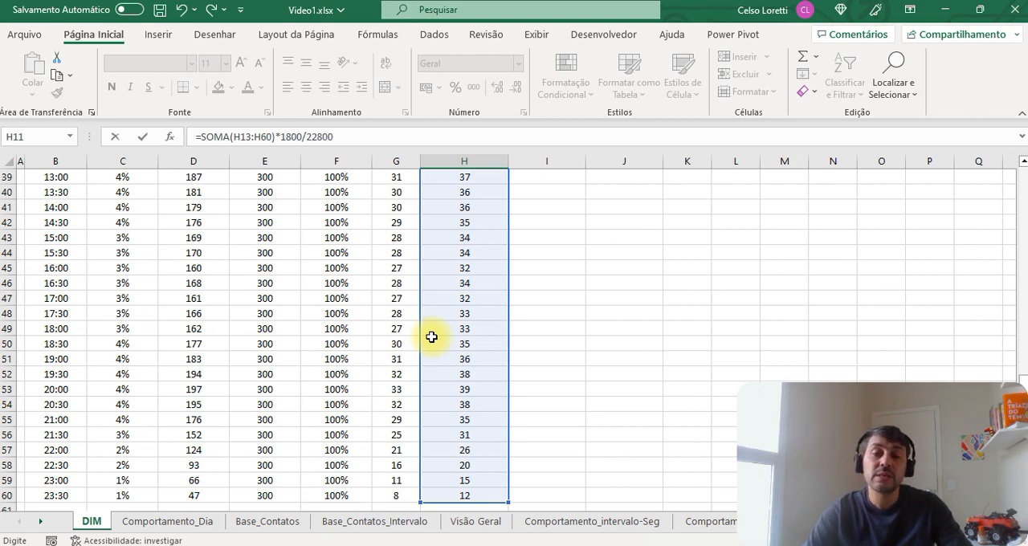
pyautogui.press('Return')
# Step: Enter the time 06:20 in cell I9 as the start of a time-to-seconds example
pyautogui.scroll(2, 432, 337)
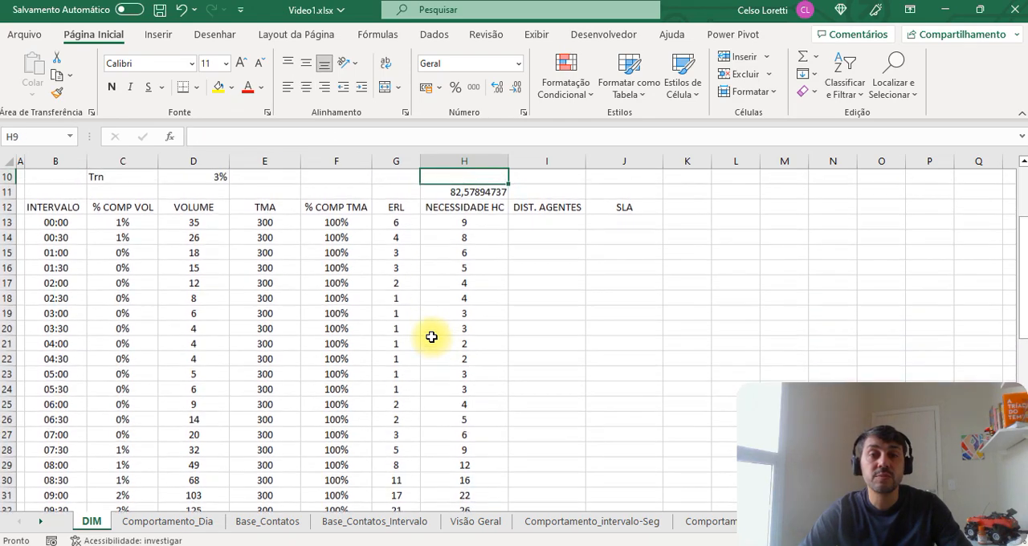
pyautogui.press('Up')
pyautogui.press('Up')
pyautogui.press('Up')
pyautogui.press('Right')
pyautogui.write('06')
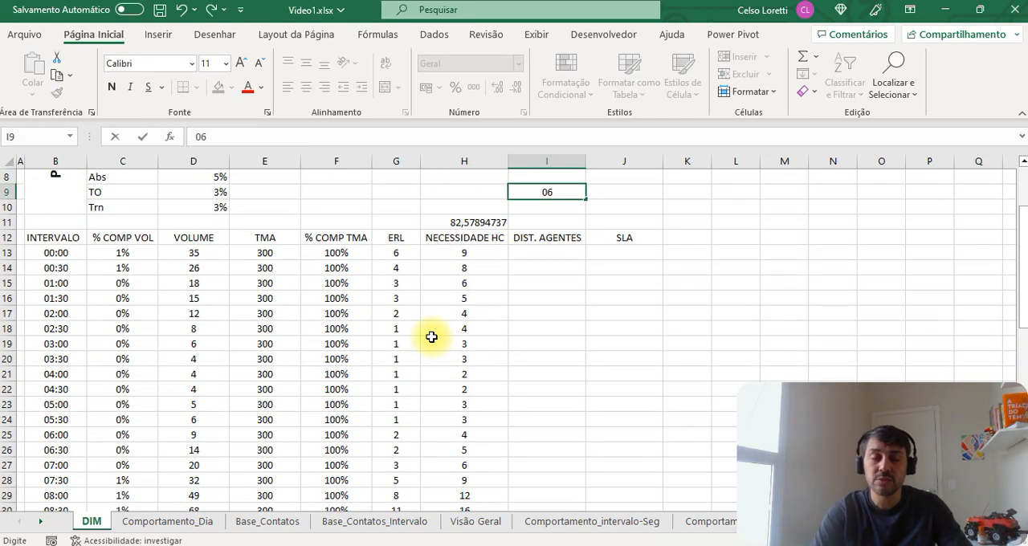
pyautogui.write(':20')
pyautogui.press('Tab')
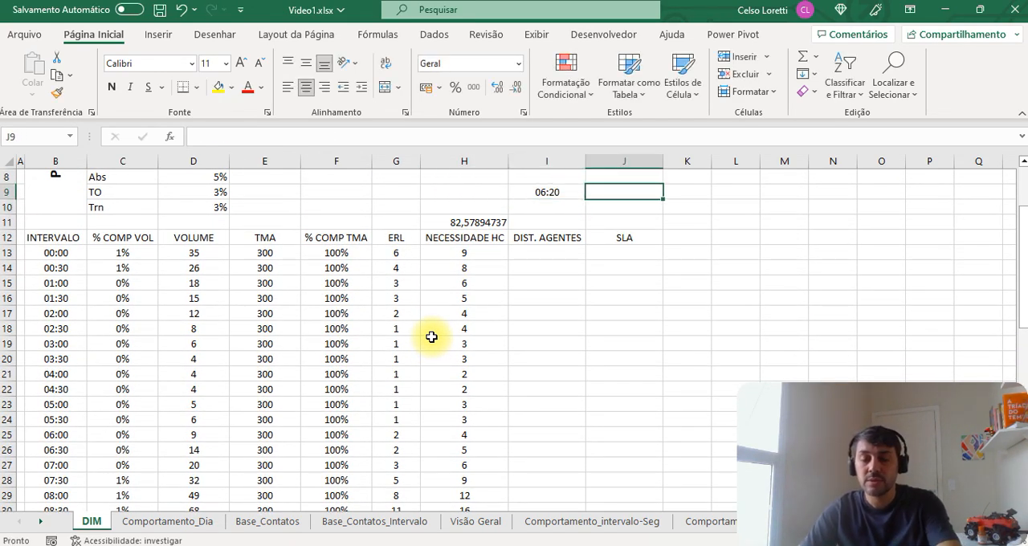
pyautogui.write('=')
pyautogui.press('Left')
pyautogui.write('*')
pyautogui.press('Left')
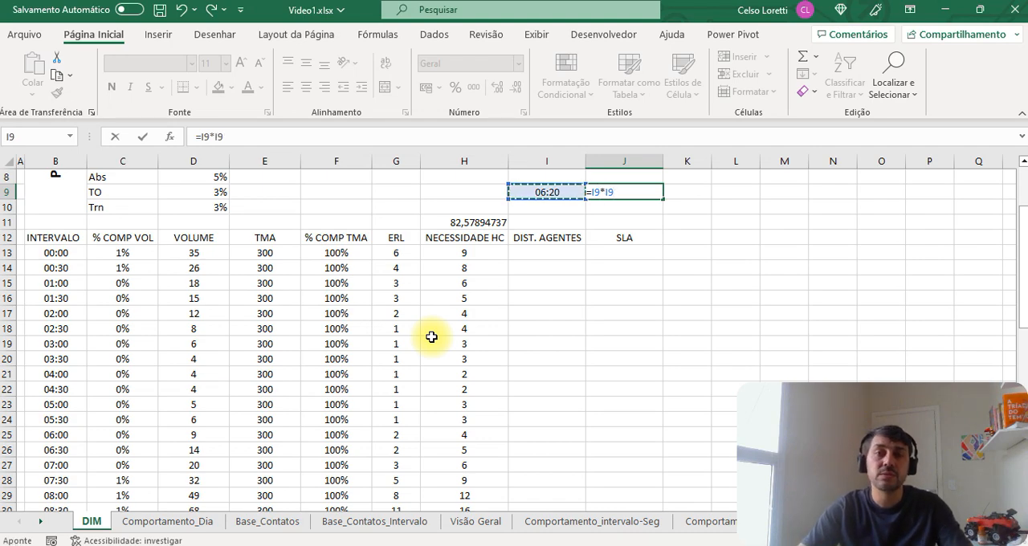
pyautogui.press('Escape')
# Step: Enter the formula =I9*86400 in J9 to convert the time in I9 to seconds
pyautogui.write('=')
pyautogui.press('Left')
pyautogui.write('*86')
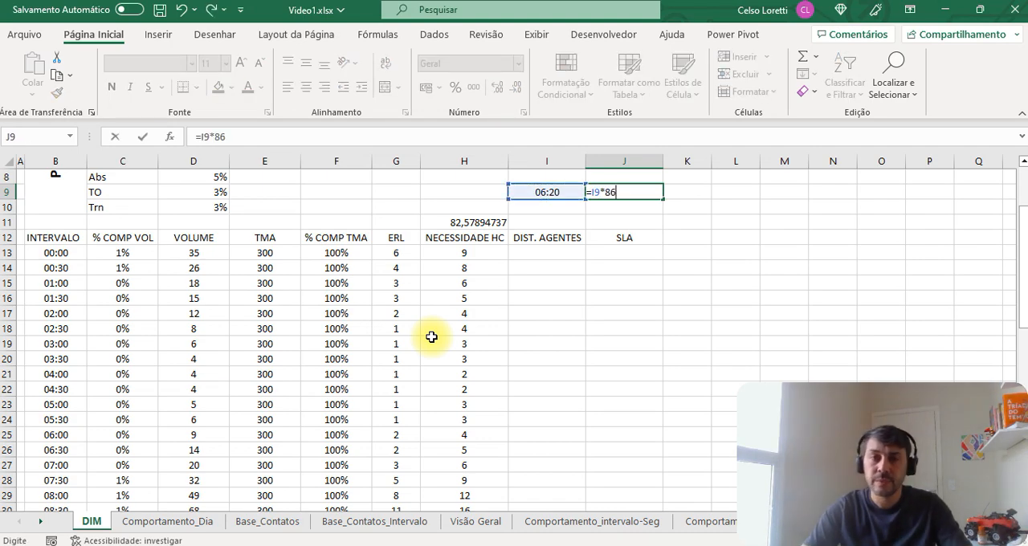
pyautogui.write('400')
pyautogui.hotkey('ctrl', 'Return')
# Step: Format J9 with the Número category and 0 decimal places
pyautogui.hotkey('ctrl', '1')
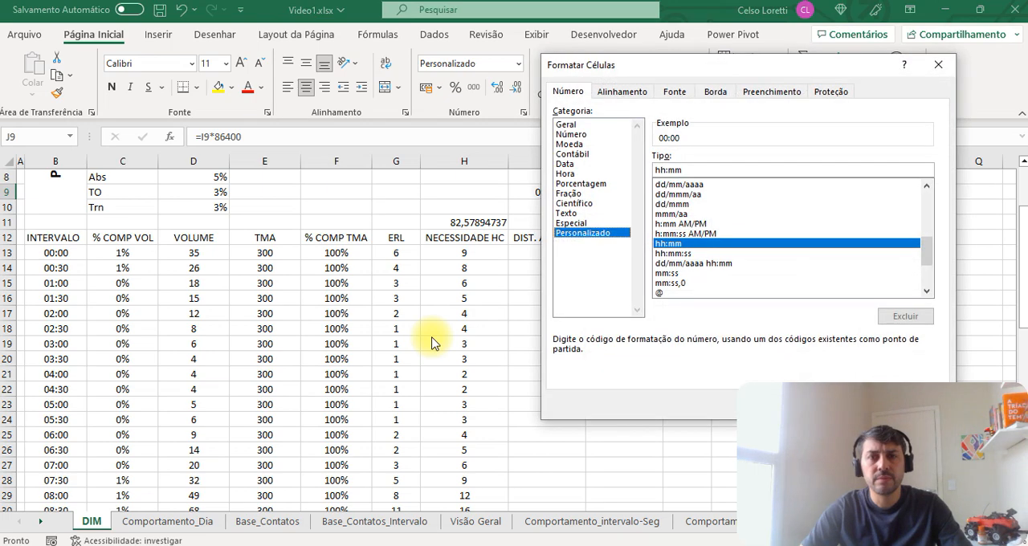
pyautogui.press('Up')
pyautogui.press('Up')
pyautogui.press('Up')
pyautogui.press('Up')
pyautogui.press('Up')
pyautogui.press('Up')
pyautogui.press('Up')
pyautogui.press('Up')
pyautogui.press('Up')
pyautogui.press('Up')
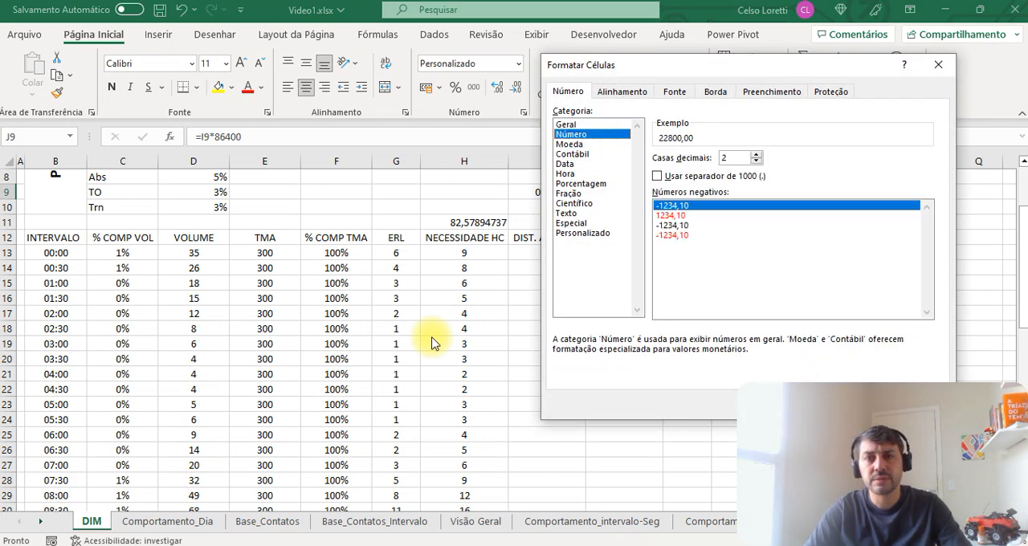
pyautogui.press('Tab')
pyautogui.write('0')
pyautogui.press('Return')
# Step: Label the conversion example with "hh:mm:ss" in I8 and "SEGUNDOS" in J8, and check the two cells below
pyautogui.press('Left')
pyautogui.press('Up')
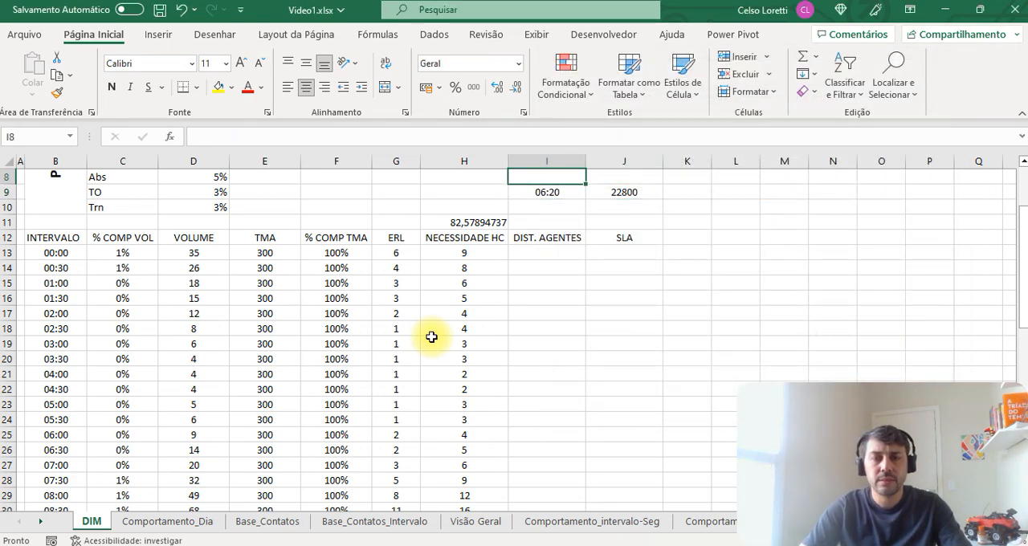
pyautogui.write('hh')
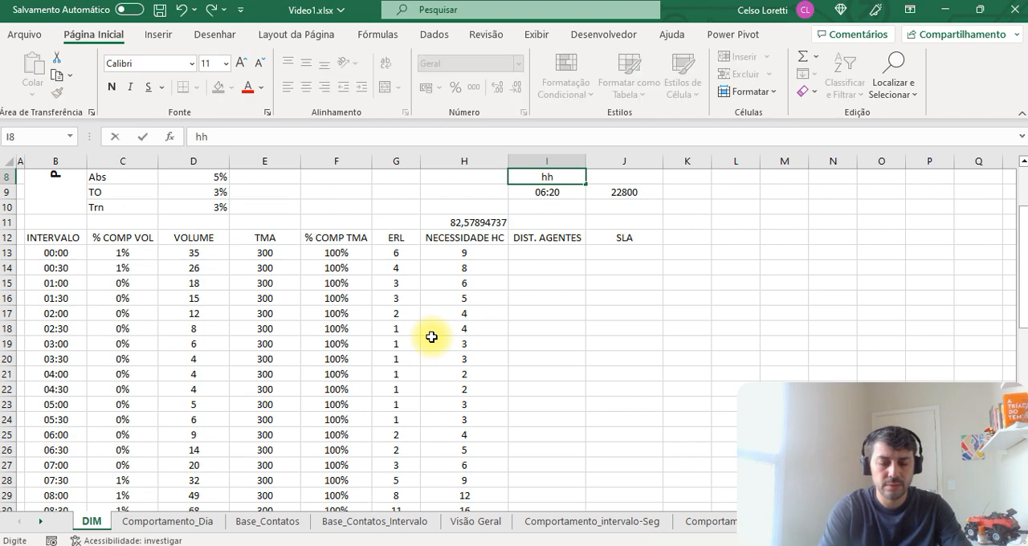
pyautogui.write(':mm:ss')
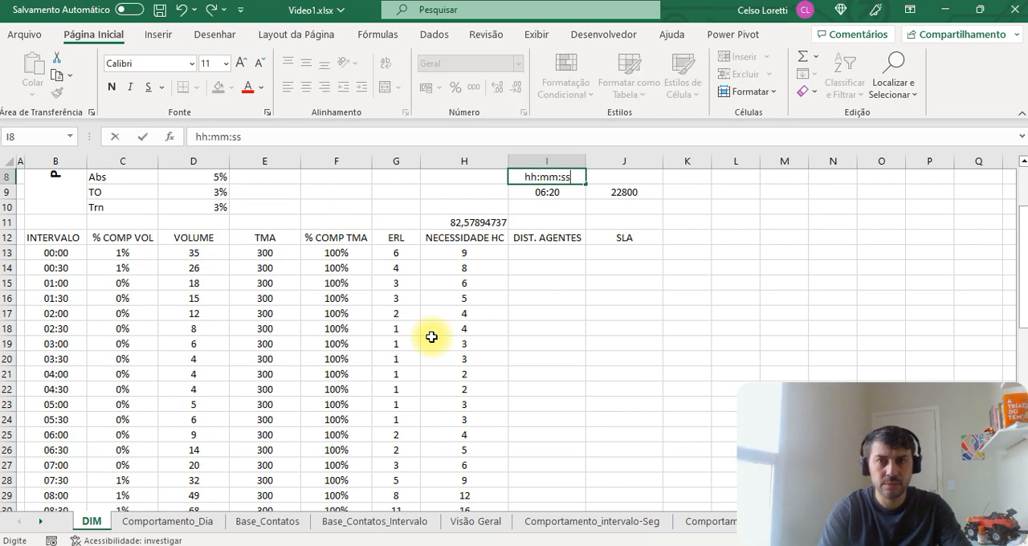
pyautogui.press('Return')
pyautogui.press('Up')
pyautogui.press('Right')
pyautogui.write('SEGUND')
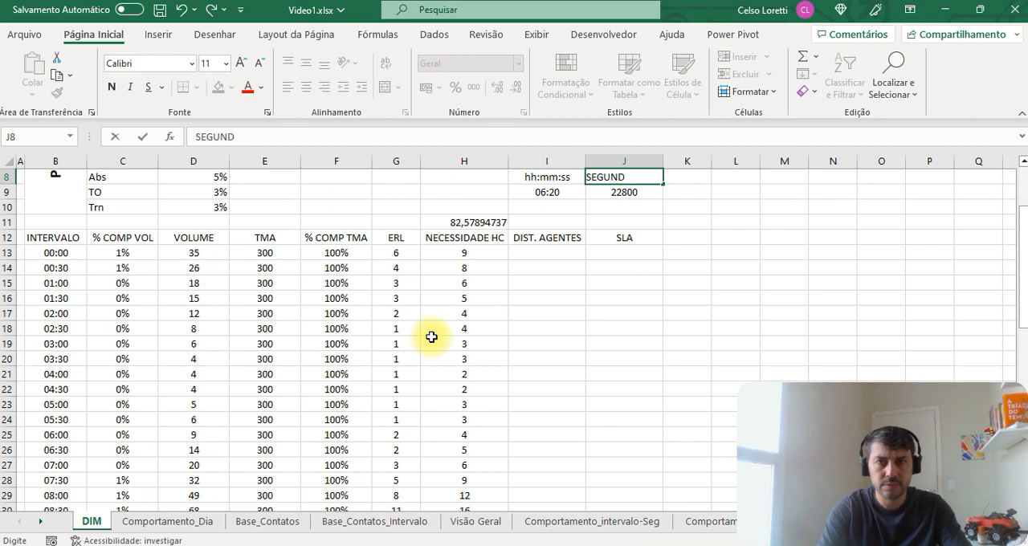
pyautogui.write('OS')
pyautogui.press('Return')
pyautogui.press('Left')
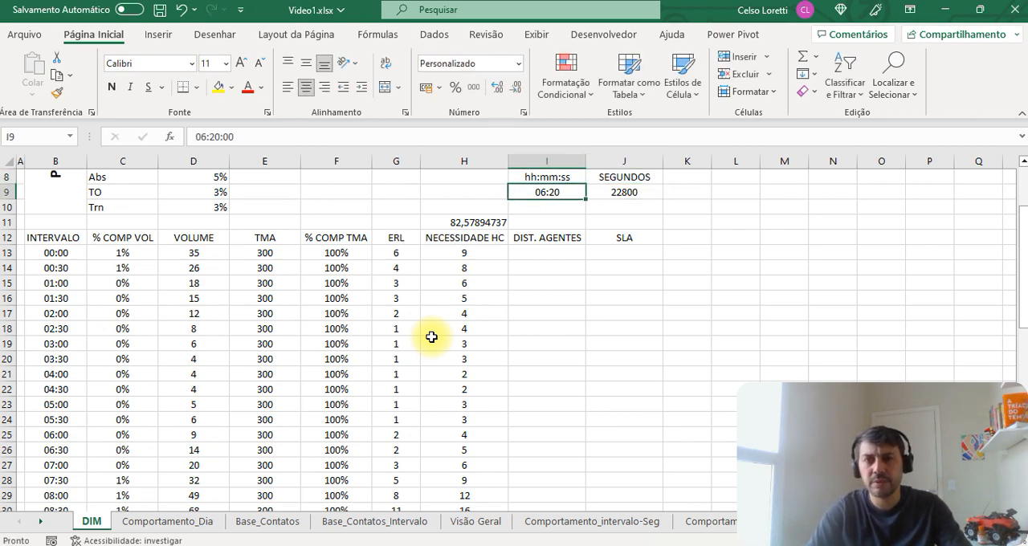
pyautogui.press('Right')
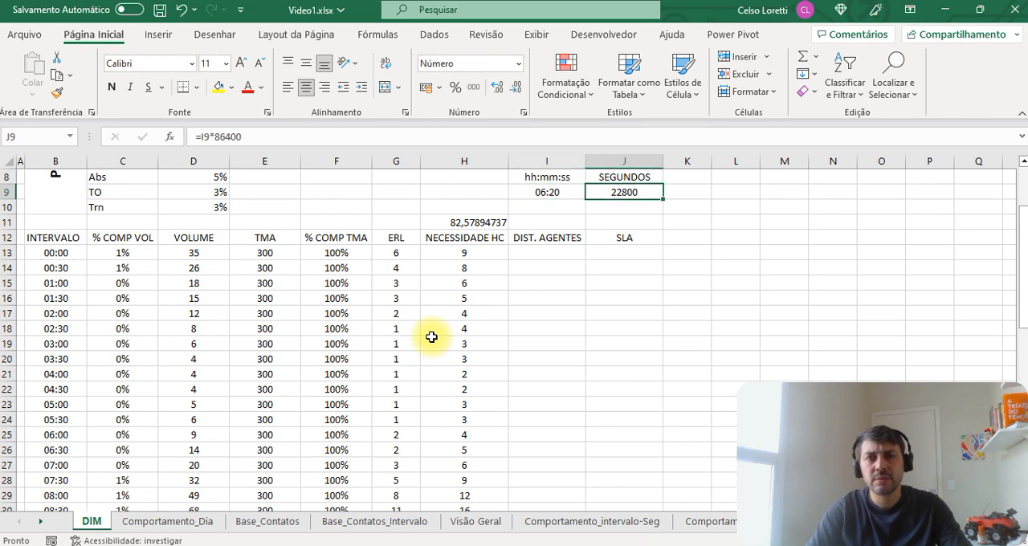
# Step: Format the headcount total in H11 with the Número category and 0 decimal places, and centre it horizontally
pyautogui.press('Left')
pyautogui.press('Left')
pyautogui.press('Down')
pyautogui.press('Down')
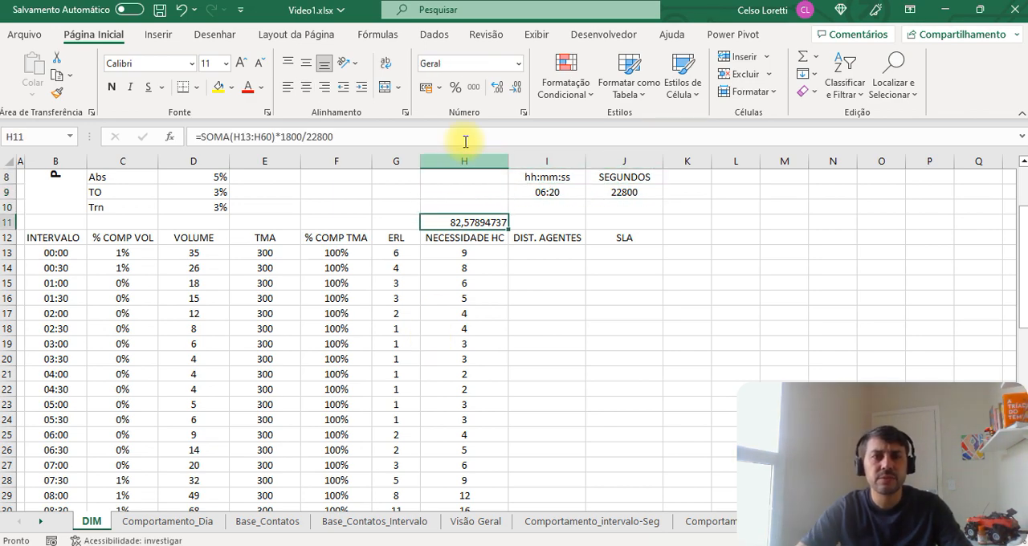
pyautogui.hotkey('ctrl', '1')
pyautogui.press('Tab')
pyautogui.press('Down')
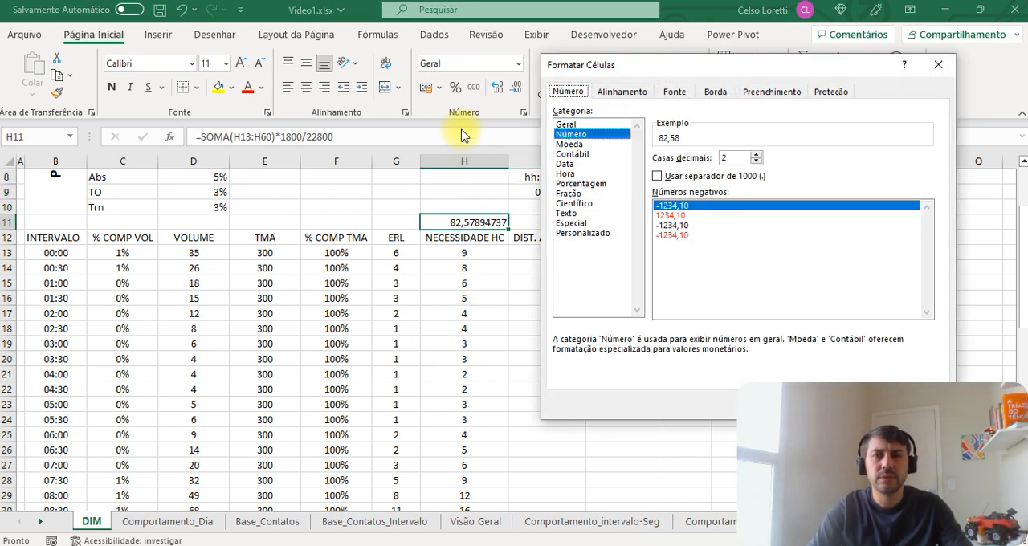
pyautogui.press('Tab')
pyautogui.write('0')
pyautogui.press('Return')
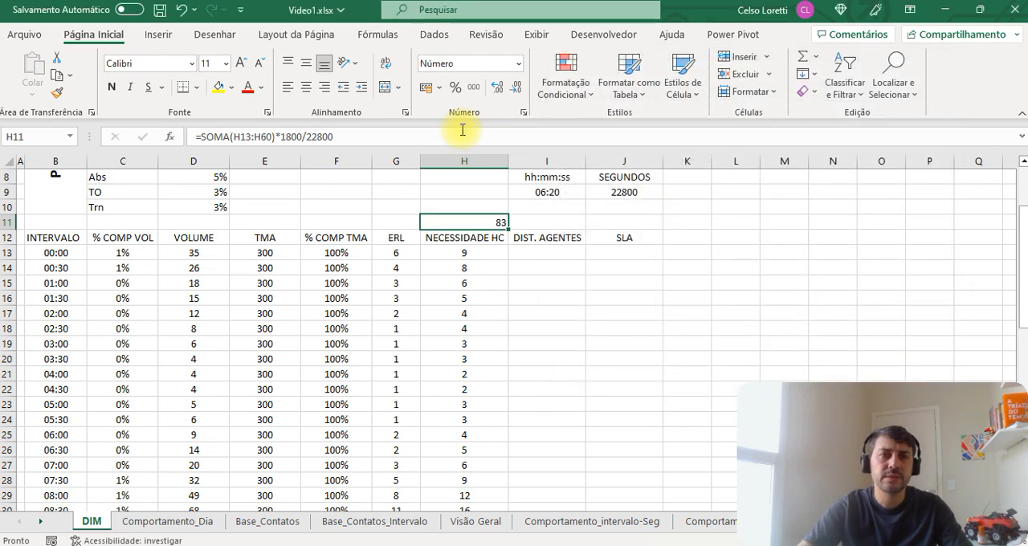
pyautogui.click(306, 86)
# Step: Clear the time conversion example in I8:J9 and return to cell A1
pyautogui.click(536, 258)
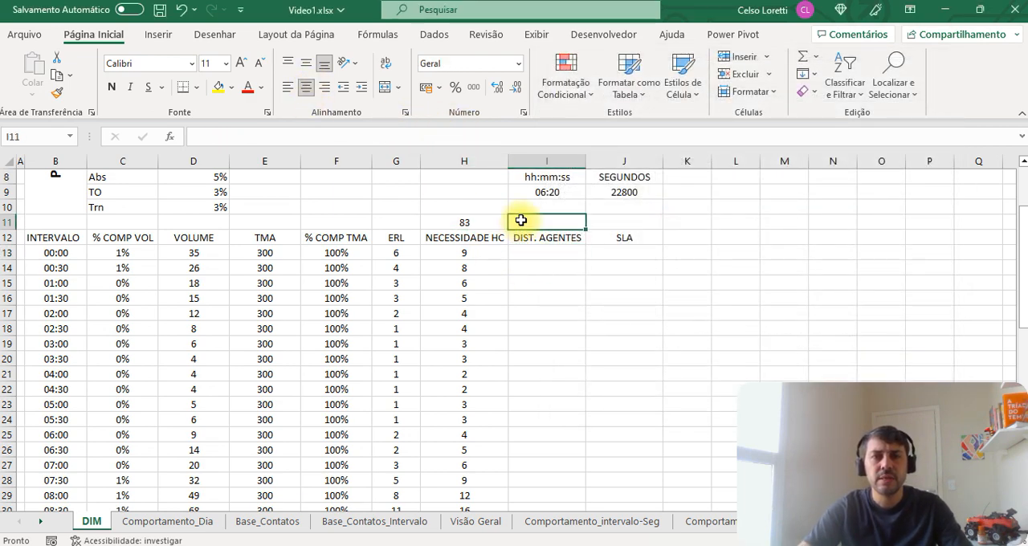
pyautogui.scroll(3, 538, 233)
pyautogui.click(543, 281)
pyautogui.keyDown('shift'); pyautogui.click(608, 297); pyautogui.keyUp('shift')
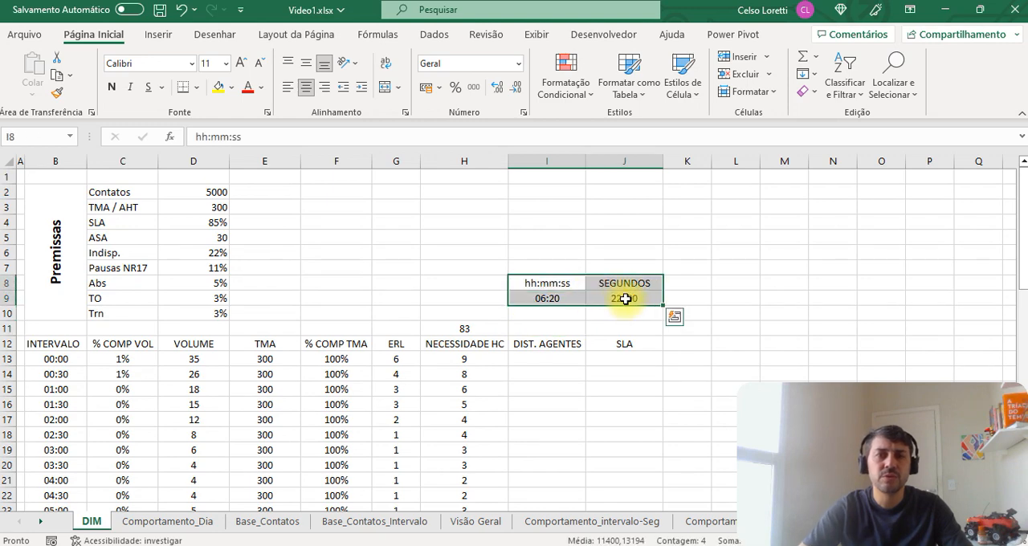
pyautogui.press('Delete')
pyautogui.hotkey('ctrl', 'Up')
pyautogui.press('Home')
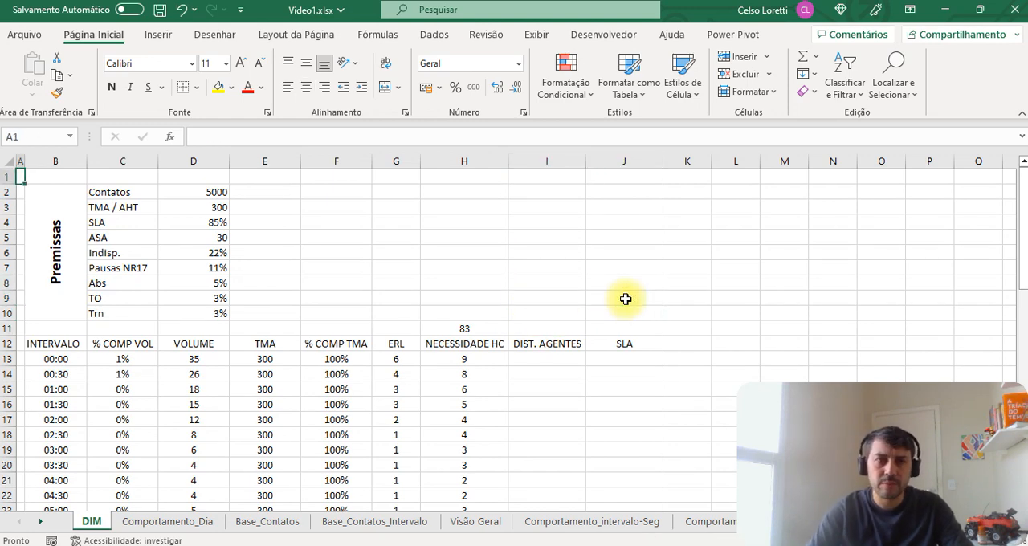
# Step: Set the Contatos premise in D2 to 1500
pyautogui.click(210, 192)
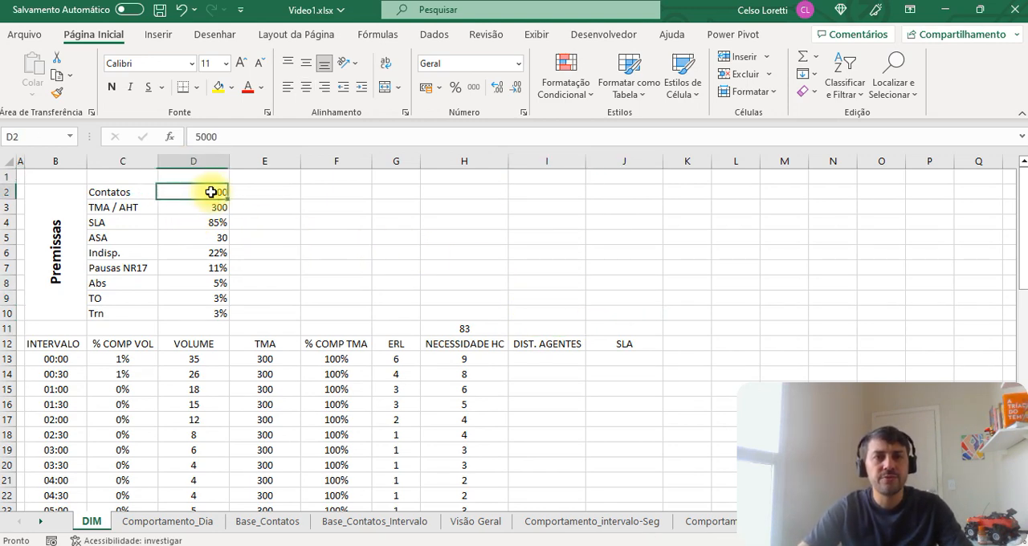
pyautogui.write('15')
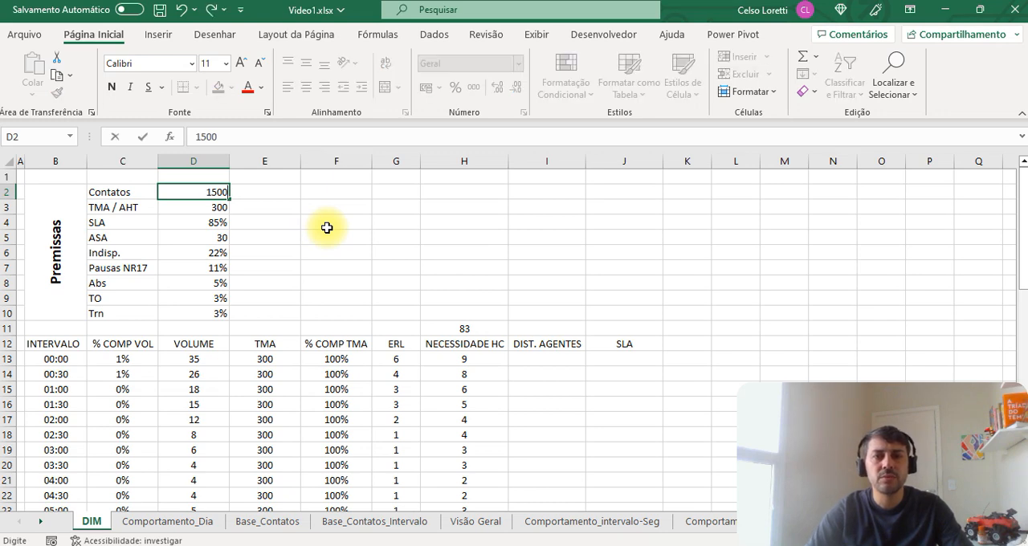
pyautogui.write('00')
pyautogui.press('Return')
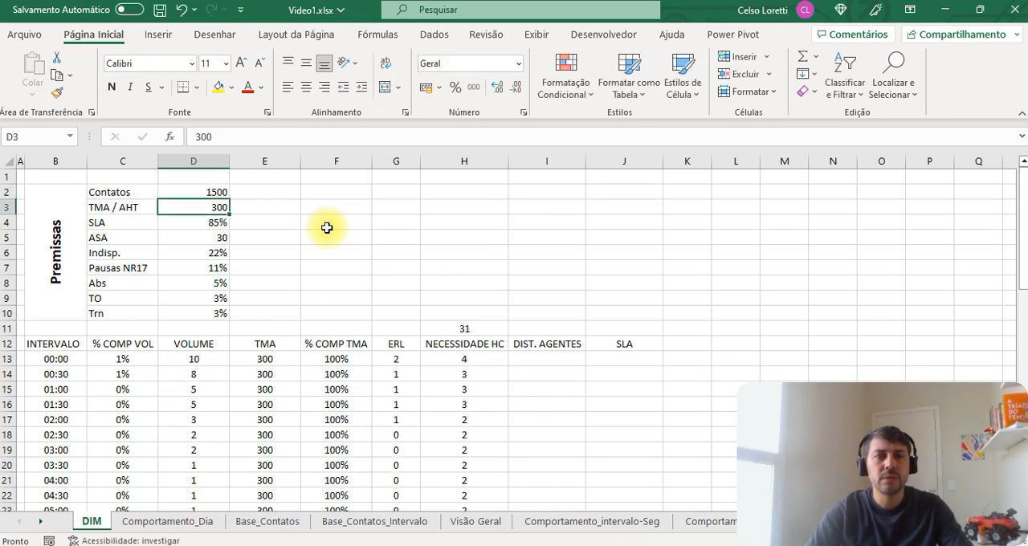
# Step: Set the TMA / AHT premise to 500, the SLA to 80% and the ASA to 50
pyautogui.write('500')
pyautogui.press('Return')
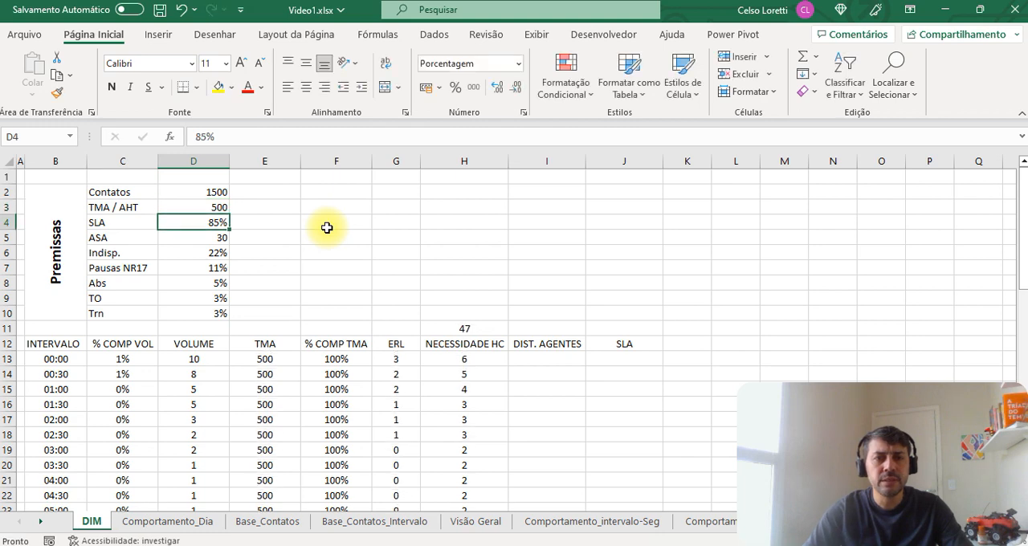
pyautogui.write('85')
pyautogui.press('BackSpace')
pyautogui.write('0')
pyautogui.press('Return')
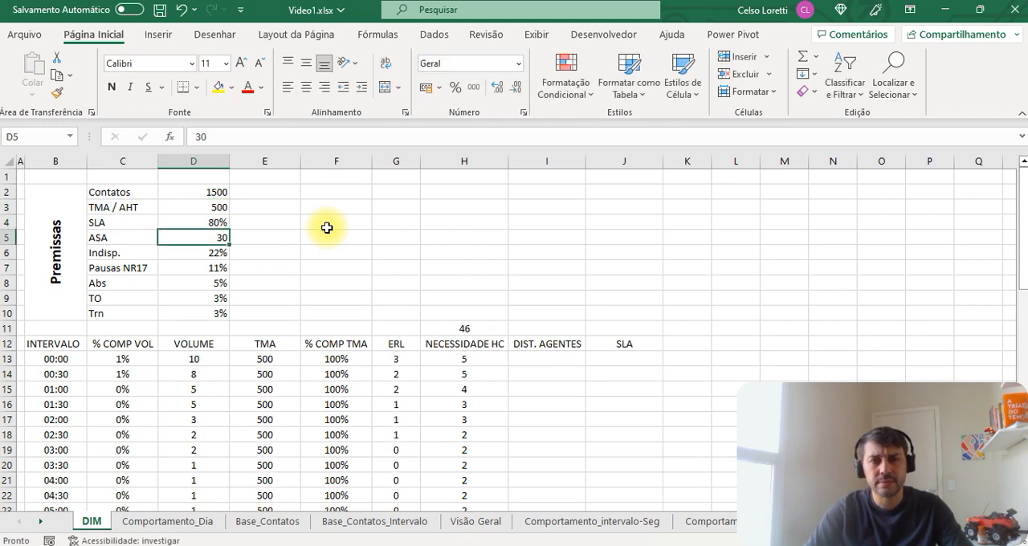
pyautogui.write('50')
pyautogui.press('Return')
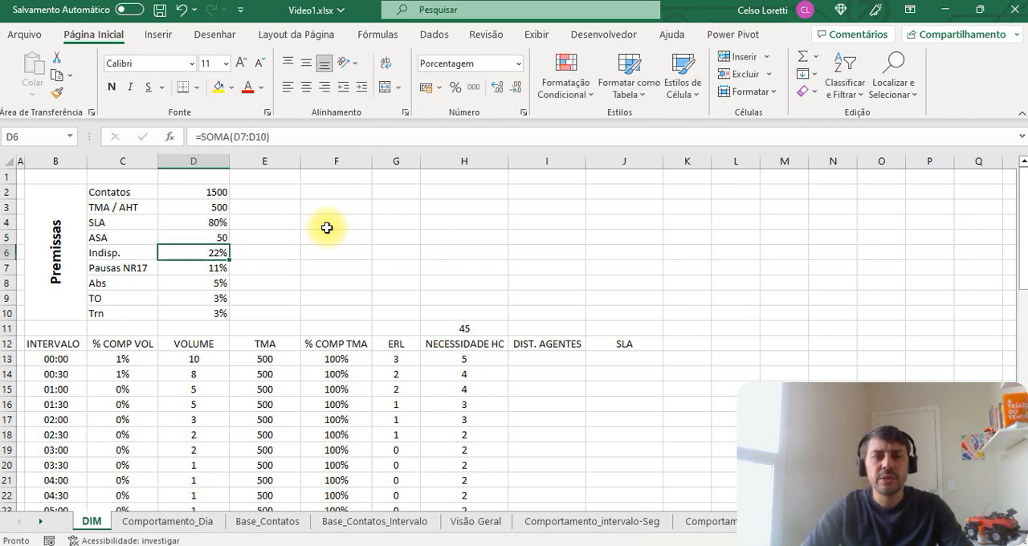
# Step: Check the headcount total in H11 and the Agents formula in H13 against the updated premises
pyautogui.press('Right')
pyautogui.press('Right')
pyautogui.press('Right')
pyautogui.press('Right')
pyautogui.press('Down')
pyautogui.press('Down')
pyautogui.press('Down')
pyautogui.press('Down')
pyautogui.press('Down')
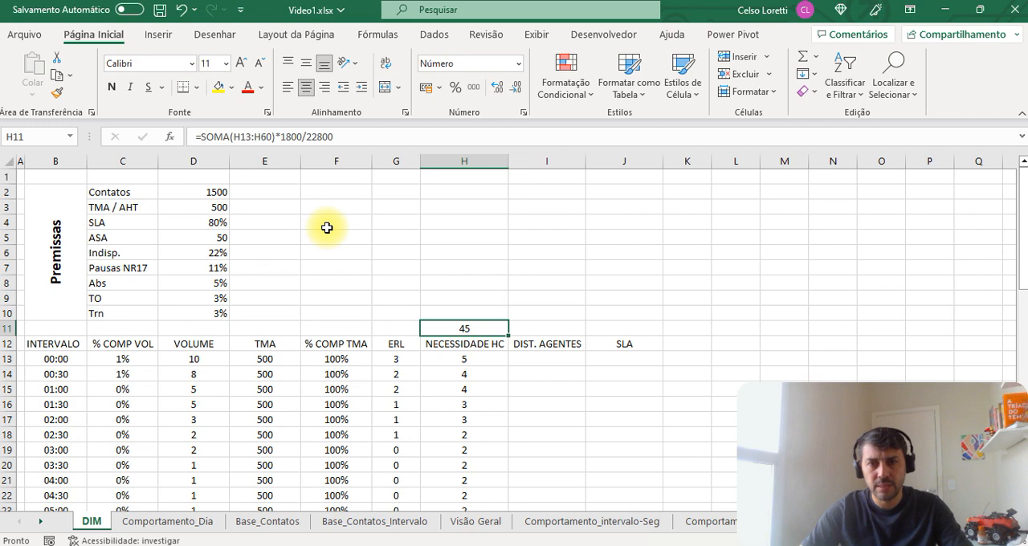
pyautogui.press('Down')
pyautogui.press('Down')
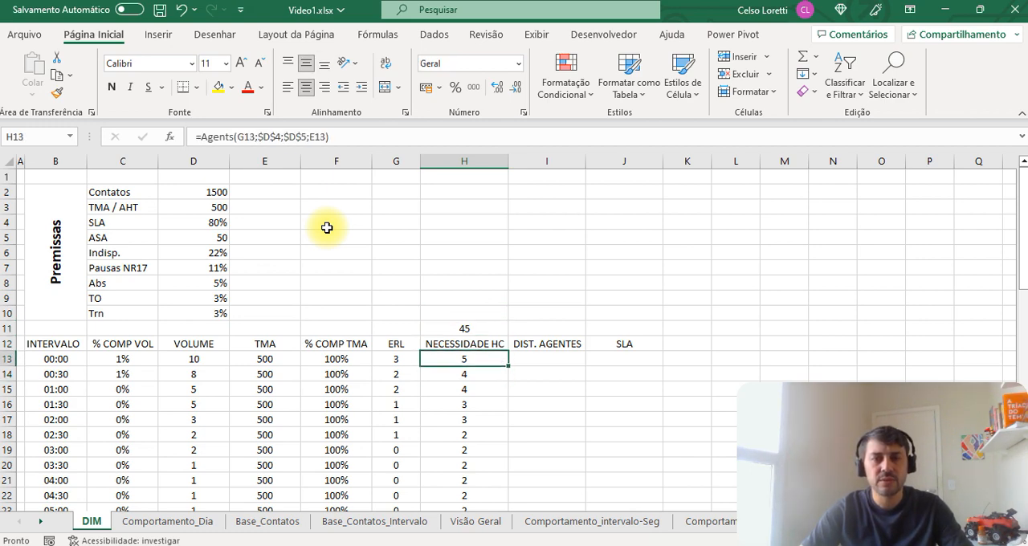
pyautogui.press('Right')
pyautogui.press('Left')
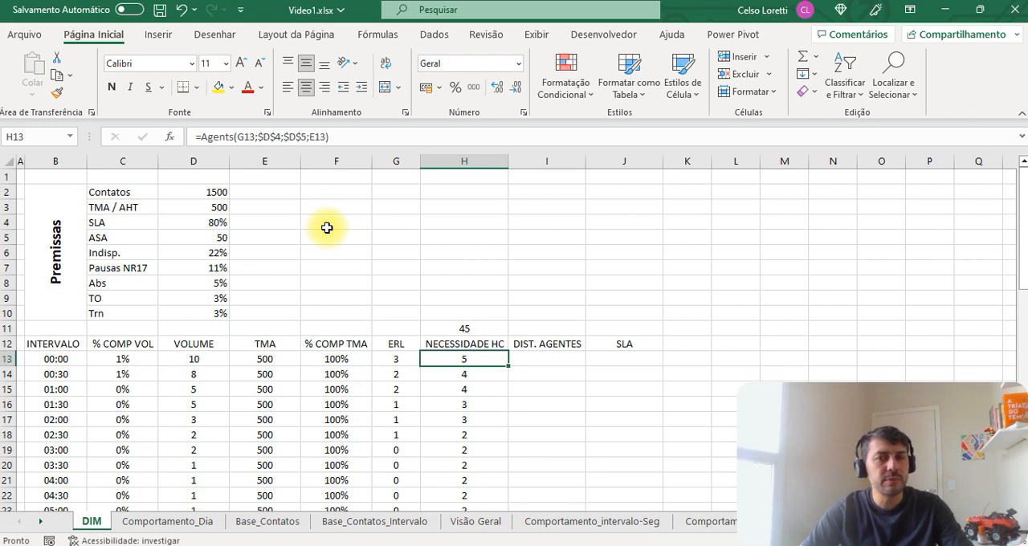
# Step: Insert a new column before DIST. AGENTES in the interval table
pyautogui.press('Right')
pyautogui.hotkey('ctrl', 'space')
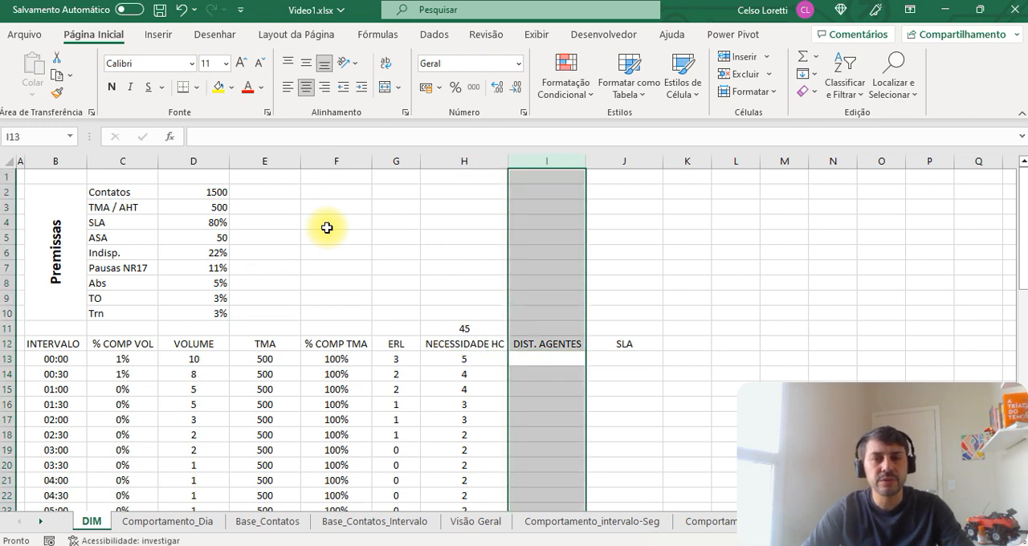
pyautogui.hotkey('ctrl', '+')
# Step: Copy the NECESSIDADE HC header into I12, extend it to "NECESSIDADE HC COM INDISP" and fit column I to its text
pyautogui.press('Up')
pyautogui.press('Left')
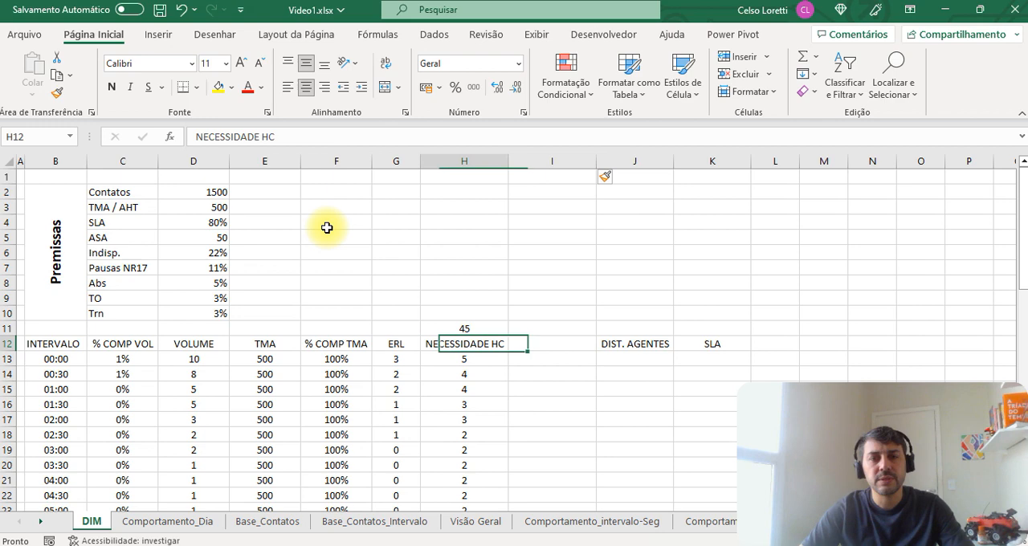
pyautogui.hotkey('ctrl', 'c')
pyautogui.press('Right')
pyautogui.hotkey('ctrl', 'v')
pyautogui.press('Escape')
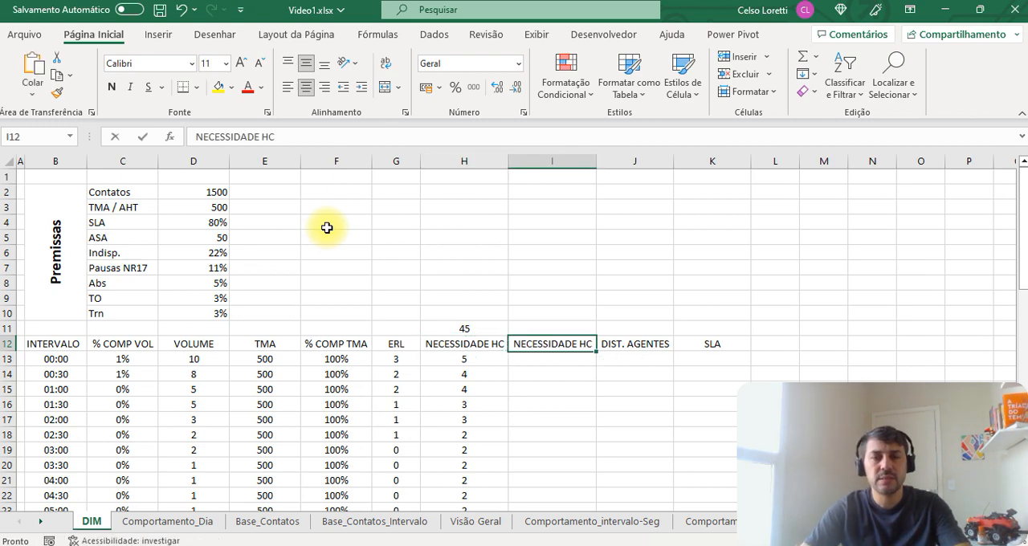
pyautogui.press('F2')
pyautogui.write('COM')
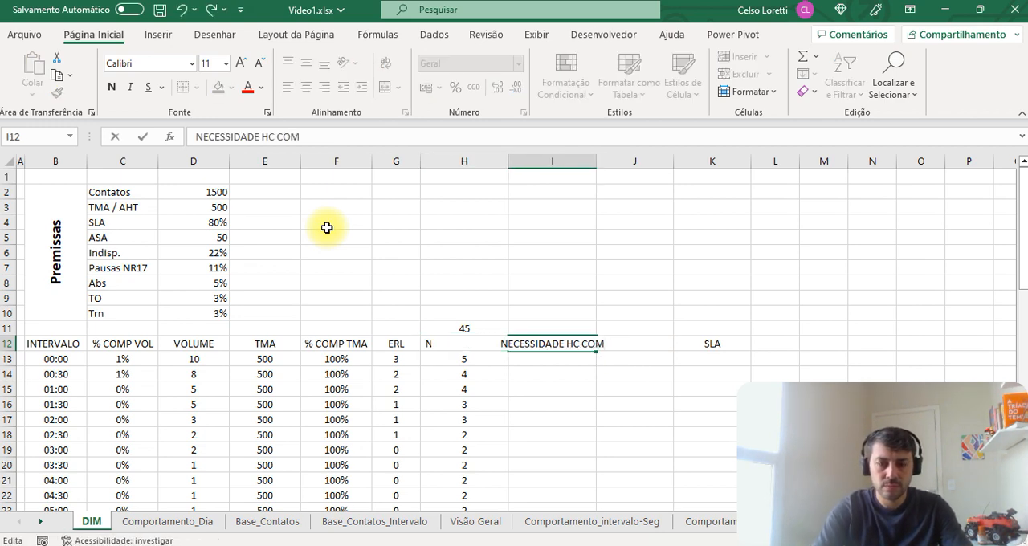
pyautogui.write(' INDISP')
pyautogui.press('Return')
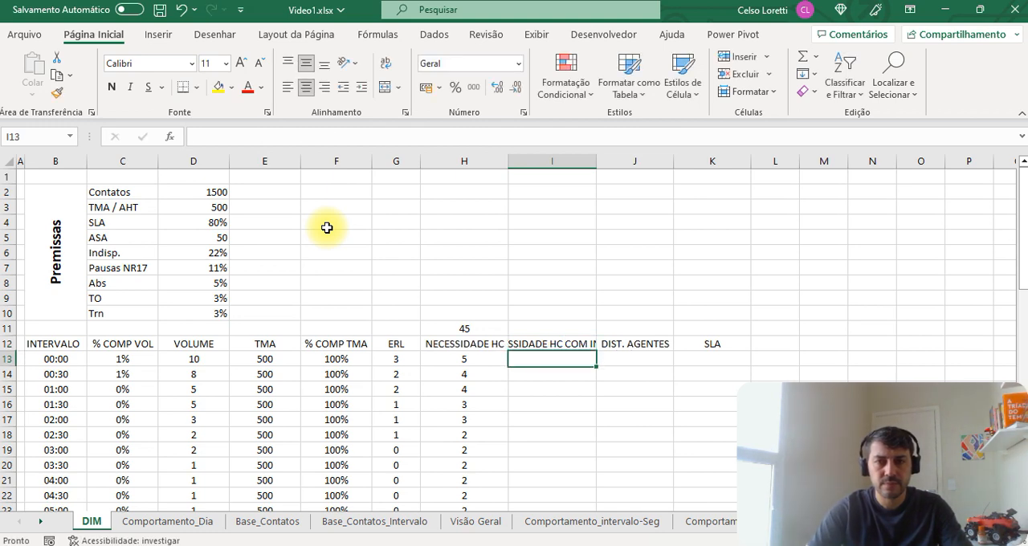
pyautogui.press('Up')
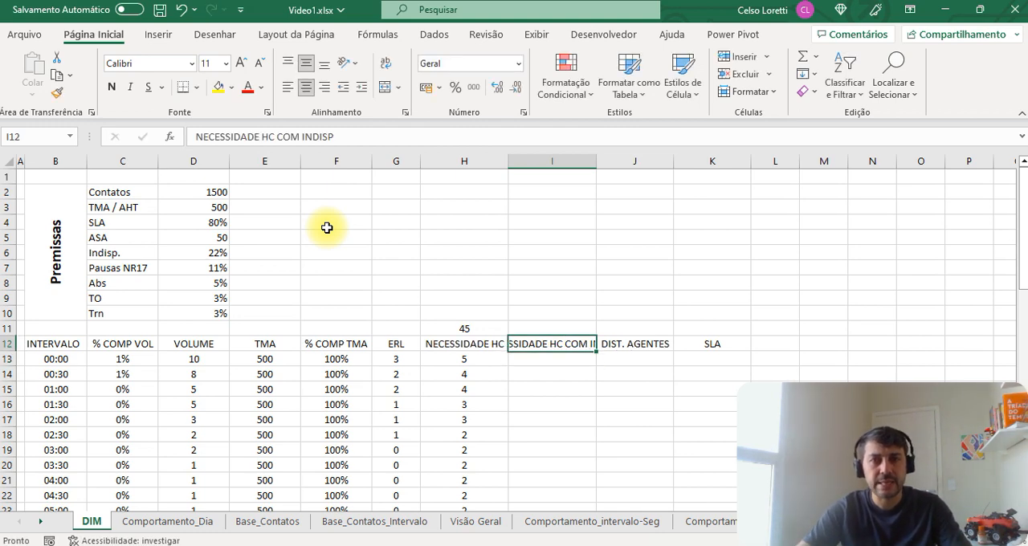
pyautogui.doubleClick(596, 161)
# Step: Calculate the first interval's headcount including unavailability in I13 with =H13*(1+D6)
pyautogui.click(486, 347)
pyautogui.click(475, 358)
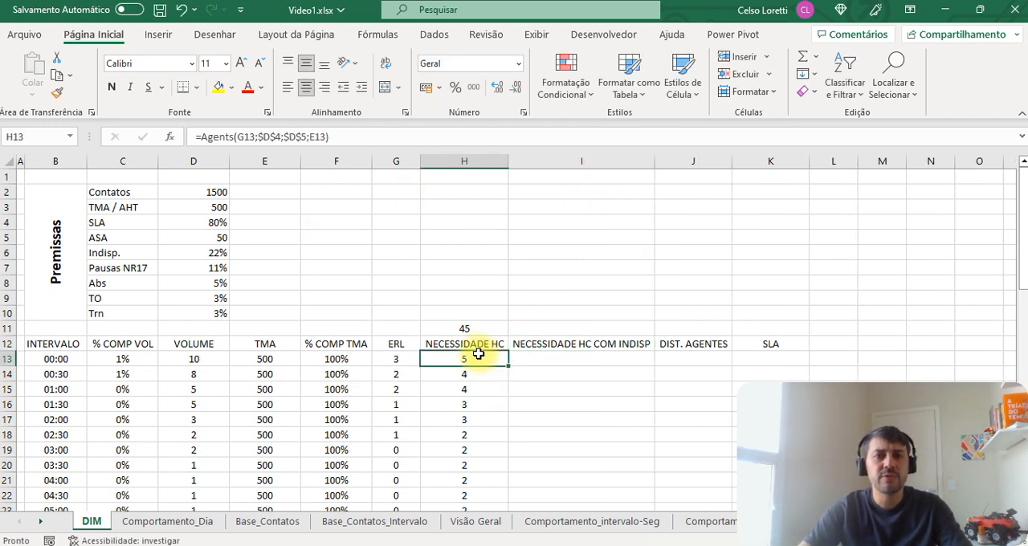
pyautogui.click(451, 131)
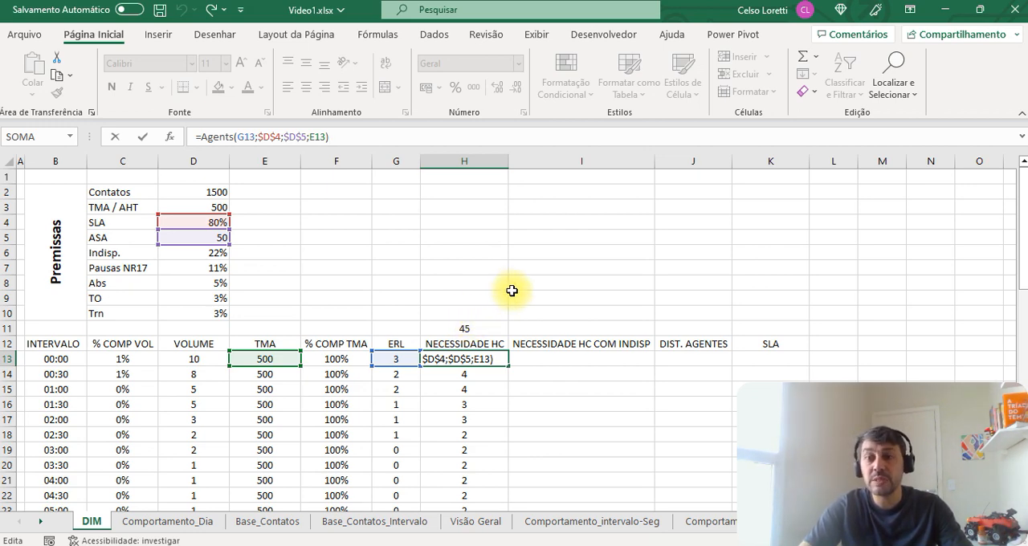
pyautogui.click(549, 362)
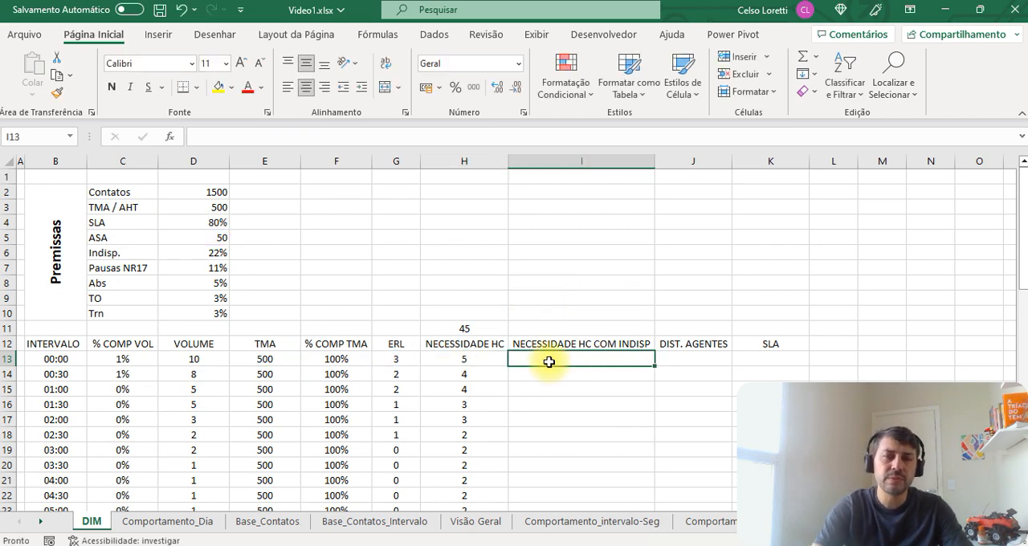
pyautogui.write('=')
pyautogui.press('Left')
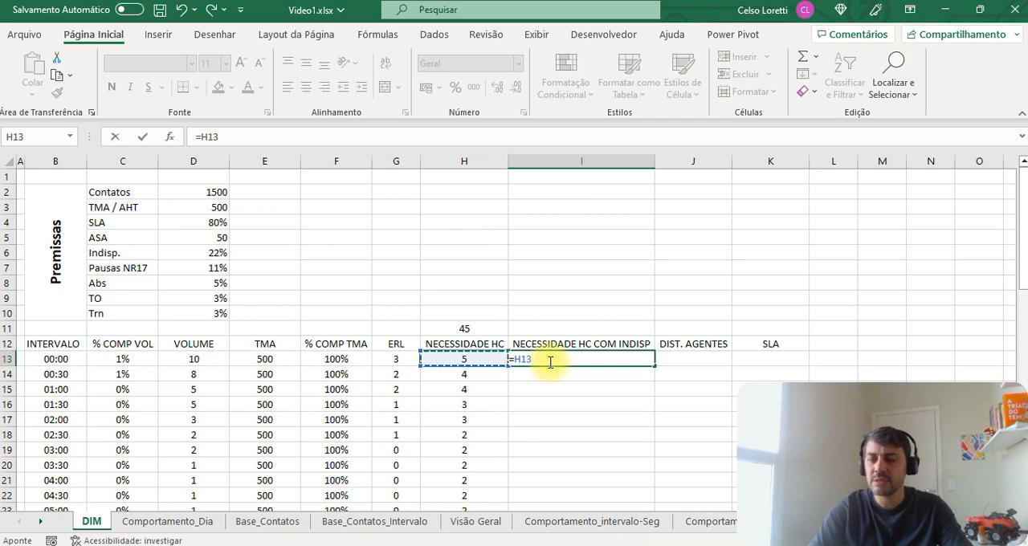
pyautogui.write('*')
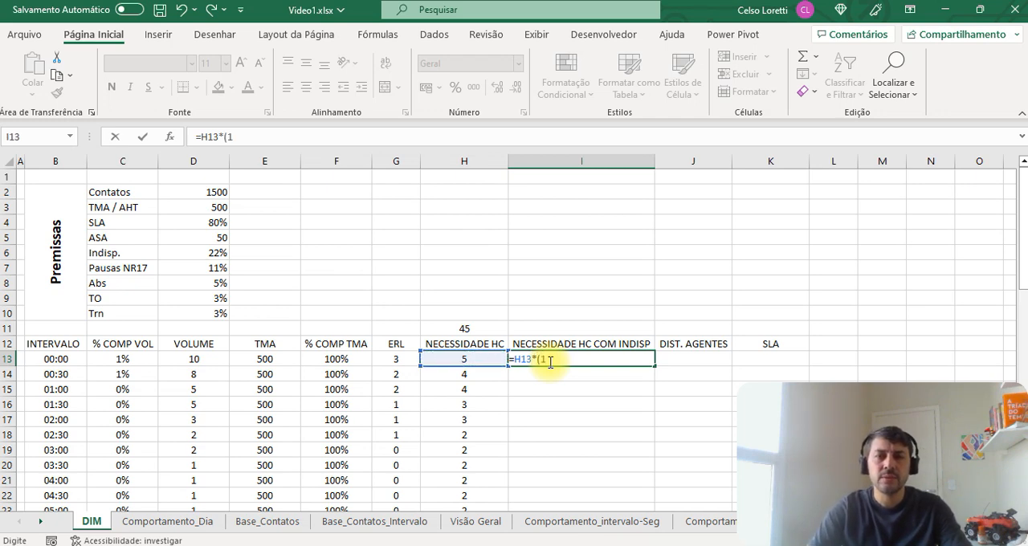
pyautogui.press('Left')
pyautogui.press('Up')
pyautogui.press('Left')
pyautogui.press('Up')
pyautogui.press('Left')
pyautogui.press('Up')
pyautogui.press('Left')
pyautogui.press('Up')
pyautogui.press('Up')
pyautogui.press('Up')
pyautogui.press('Left')
pyautogui.press('Up')
pyautogui.press('Left')
pyautogui.press('Up')
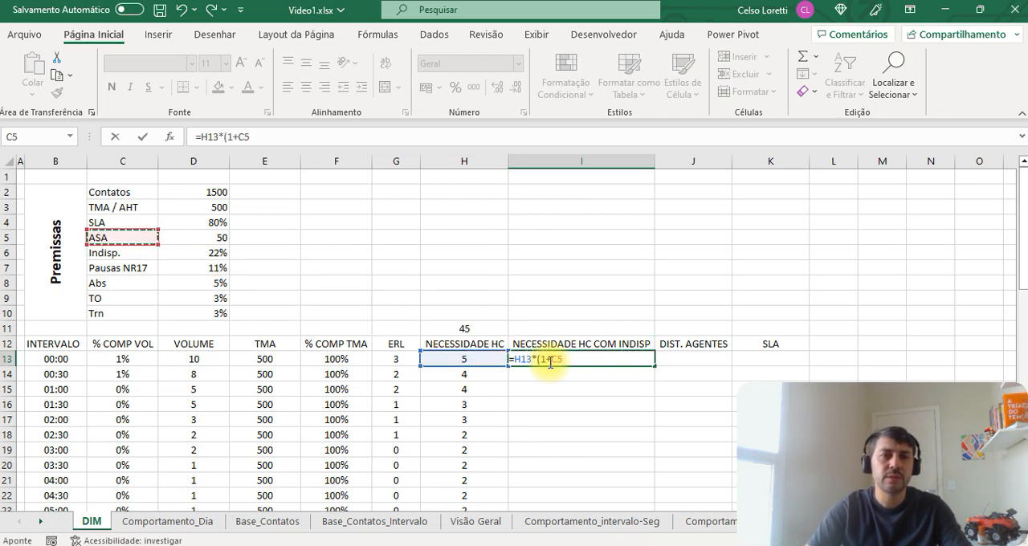
pyautogui.press('Right')
pyautogui.press('Down')
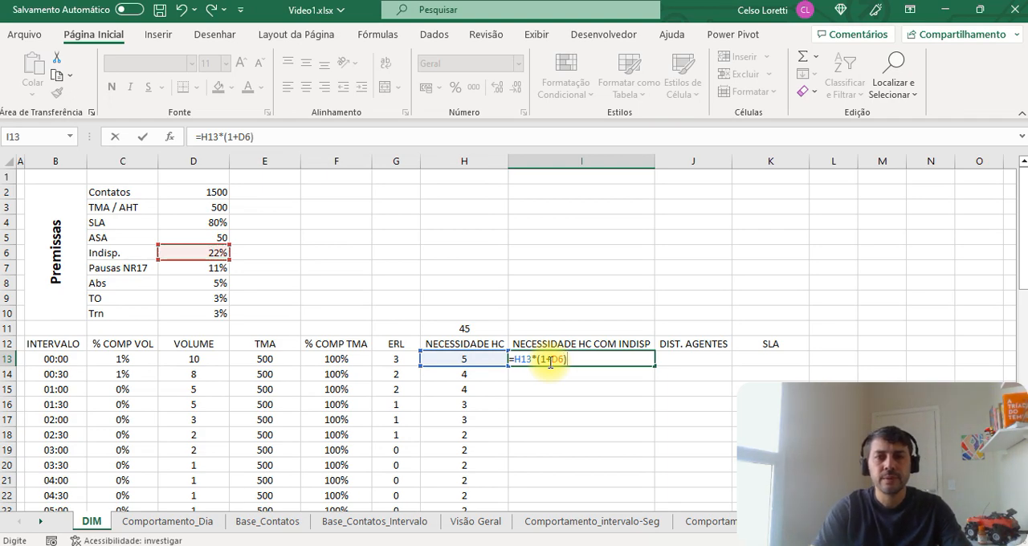
pyautogui.hotkey('ctrl', 'Return')
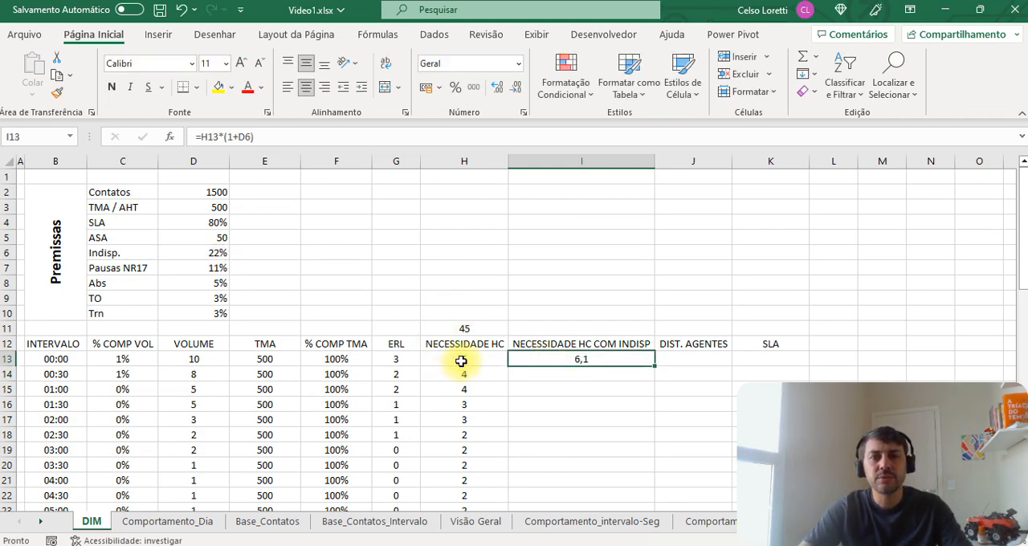
# Step: Format the result in I13 as Número with 0 decimal places and check it against the Indisp. premise
pyautogui.click(461, 361)
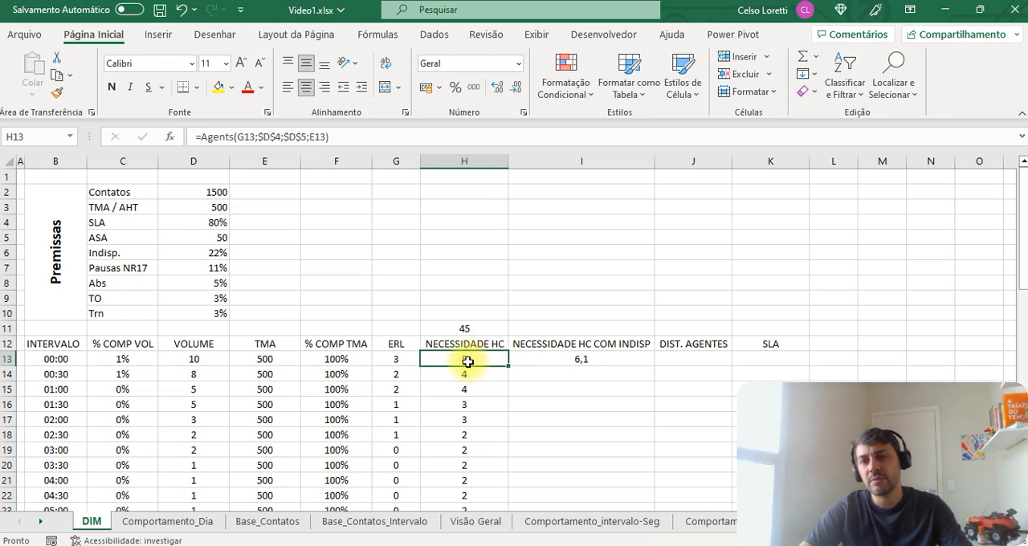
pyautogui.click(550, 361)
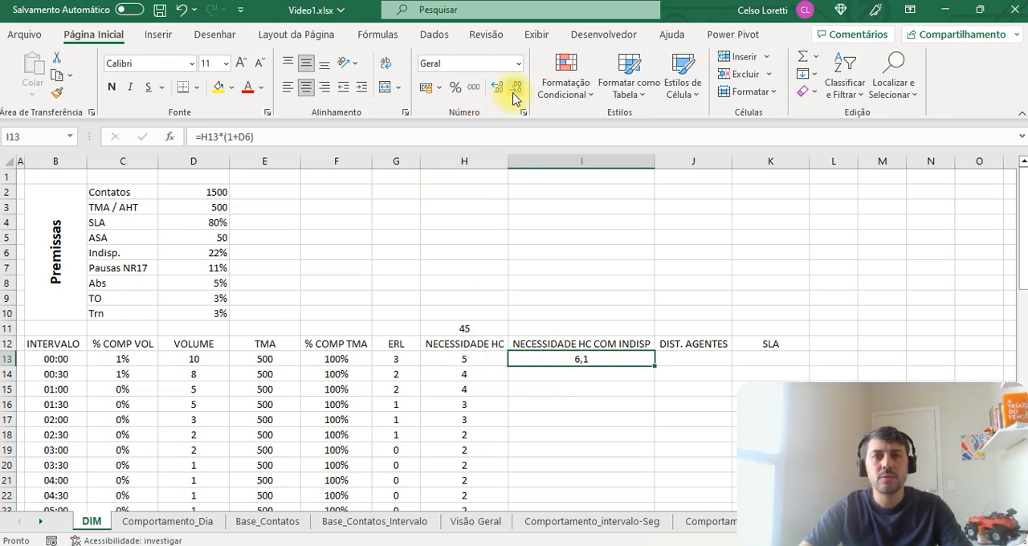
pyautogui.click(222, 253)
pyautogui.click(585, 355)
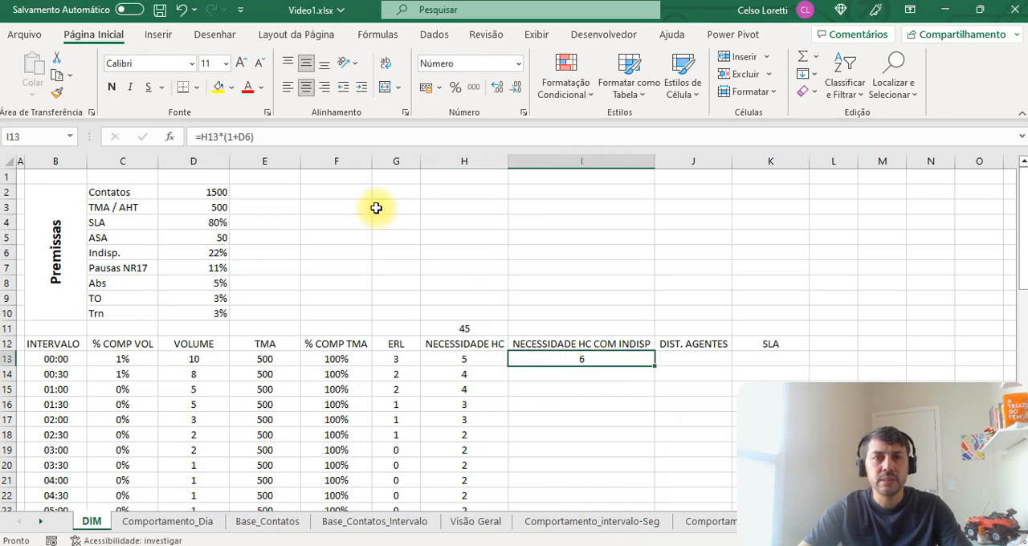
# Step: Make the Indisp. reference in the I13 formula absolute as $D$6
pyautogui.click(380, 136)
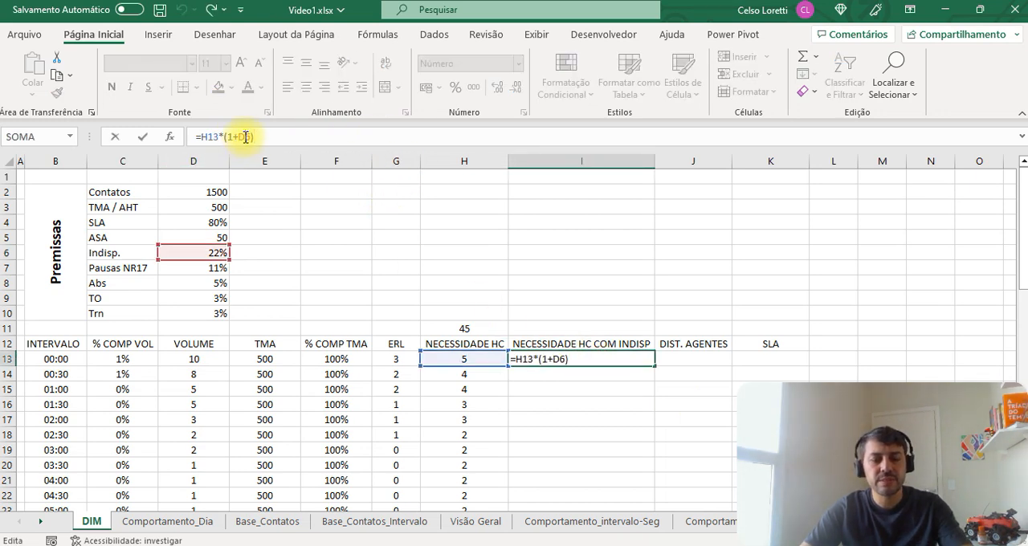
pyautogui.press('F4')
pyautogui.press('Return')
pyautogui.press('Up')
# Step: Copy the I13 formula down the NECESSIDADE HC COM INDISP column to row 60
pyautogui.hotkey('ctrl', 'c')
pyautogui.press('Left')
pyautogui.hotkey('ctrl', 'Down')
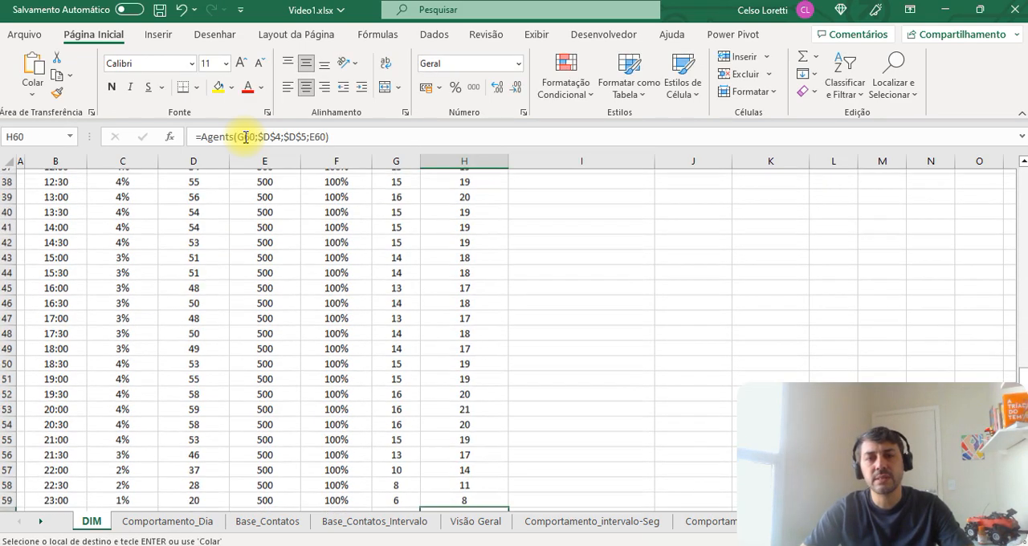
pyautogui.press('Right')
pyautogui.hotkey('ctrl', 'shift', 'Up')
pyautogui.press('Return')
# Step: Copy the headcount total formula from H11 into I11, above the NECESSIDADE HC COM INDISP header
pyautogui.press('Up')
pyautogui.hotkey('ctrl', 'Up')
pyautogui.press('Up')
pyautogui.press('Up')
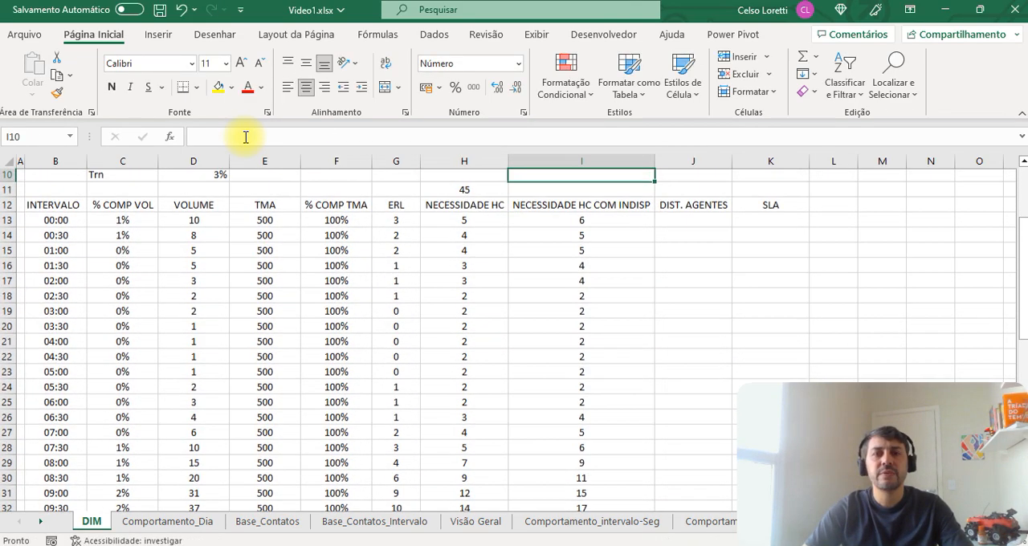
pyautogui.press('Up')
pyautogui.press('Up')
pyautogui.press('Up')
pyautogui.press('Down')
pyautogui.press('Down')
pyautogui.press('Down')
pyautogui.press('Down')
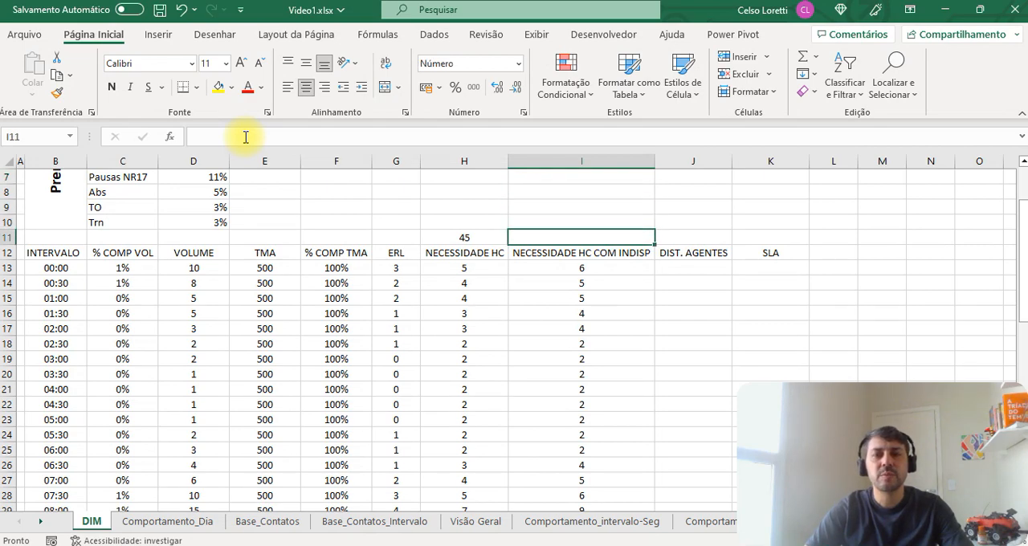
pyautogui.press('Left')
pyautogui.hotkey('ctrl', 'c')
pyautogui.press('Right')
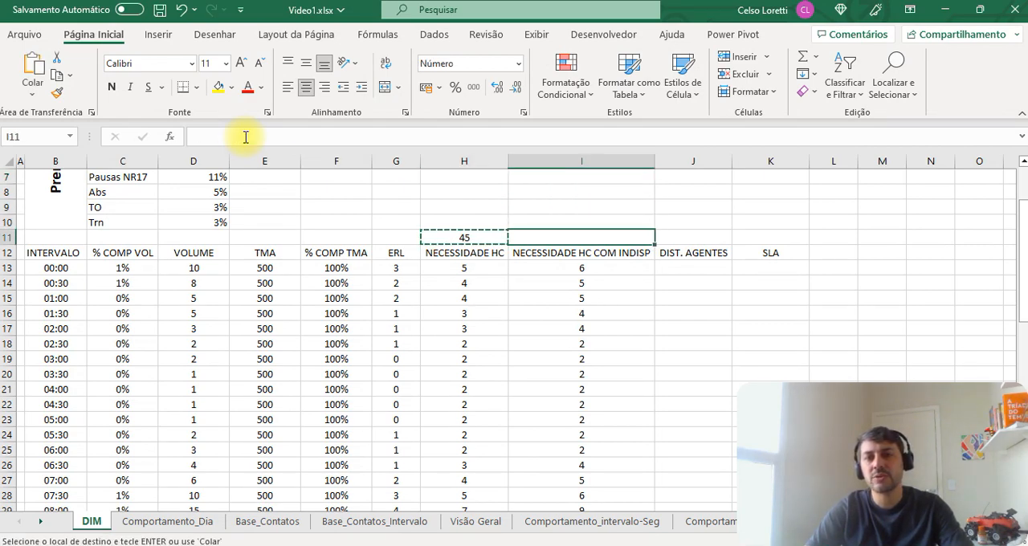
pyautogui.hotkey('ctrl', 'v')
pyautogui.press('ctrl')
pyautogui.press('Escape')
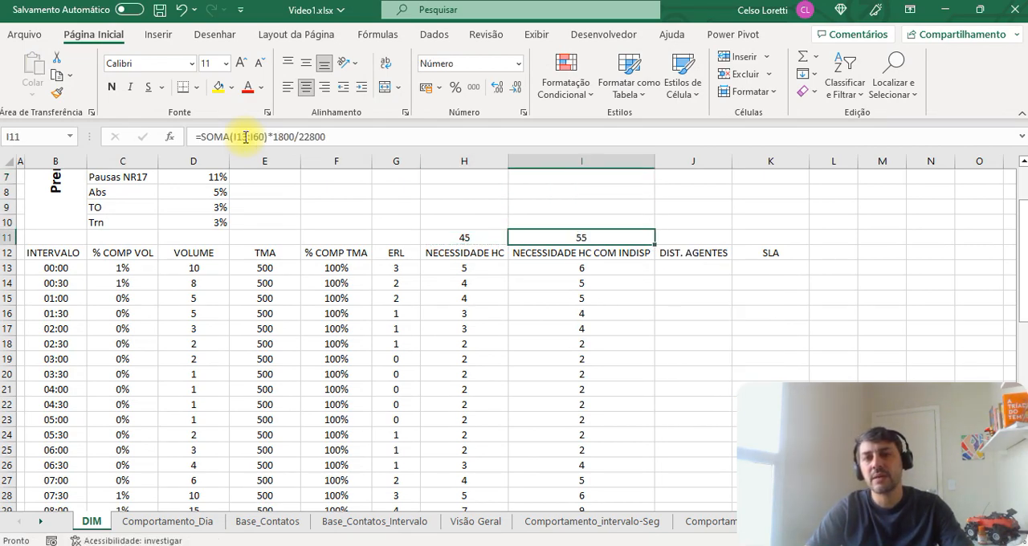
# Step: Compare the headcount column without unavailability (H) with the one that includes it (I), including their totals
pyautogui.press('Left')
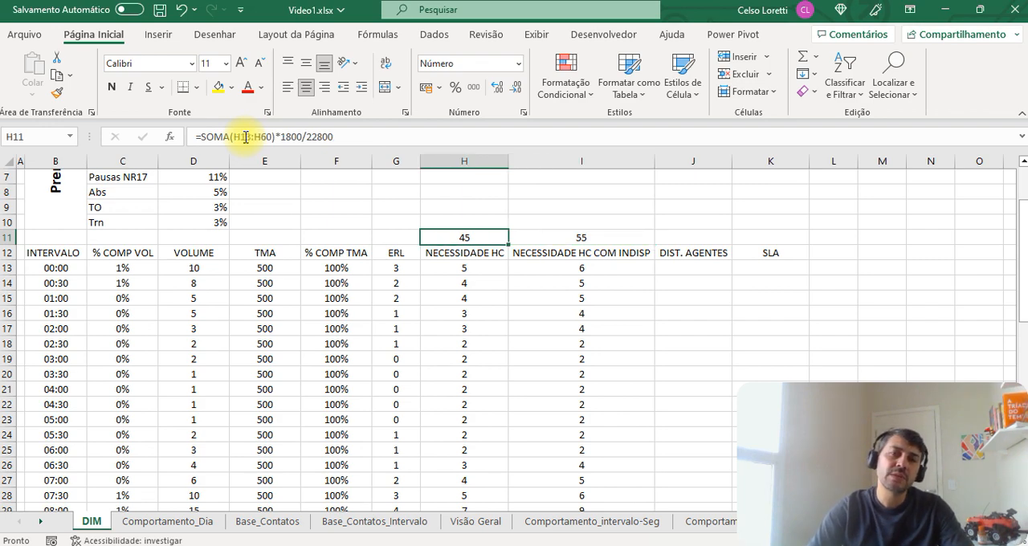
pyautogui.press('Right')
pyautogui.press('Left')
pyautogui.hotkey('ctrl', 'space')
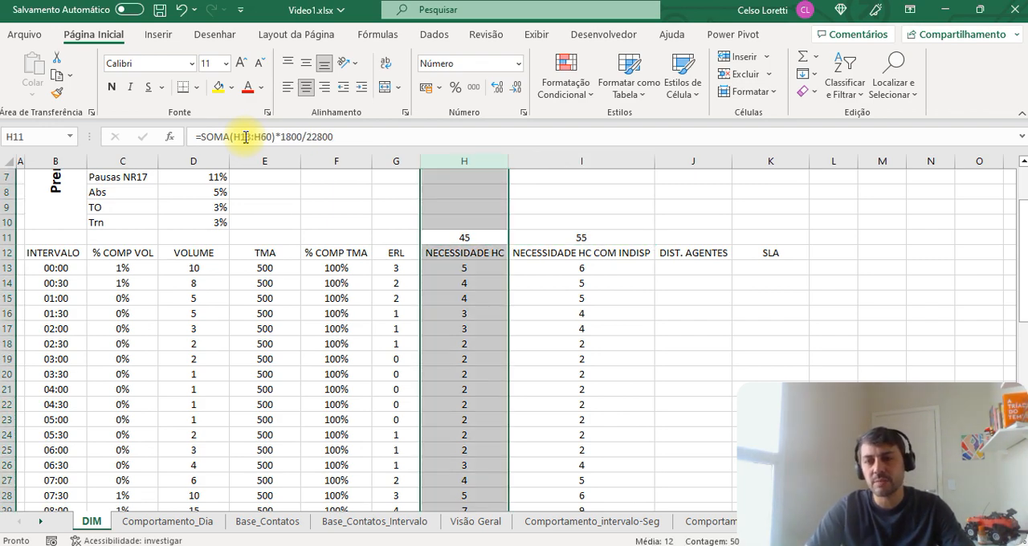
pyautogui.hotkey('shift', 'Right')
pyautogui.press('Left')
pyautogui.press('Right')
pyautogui.hotkey('ctrl', 'space')
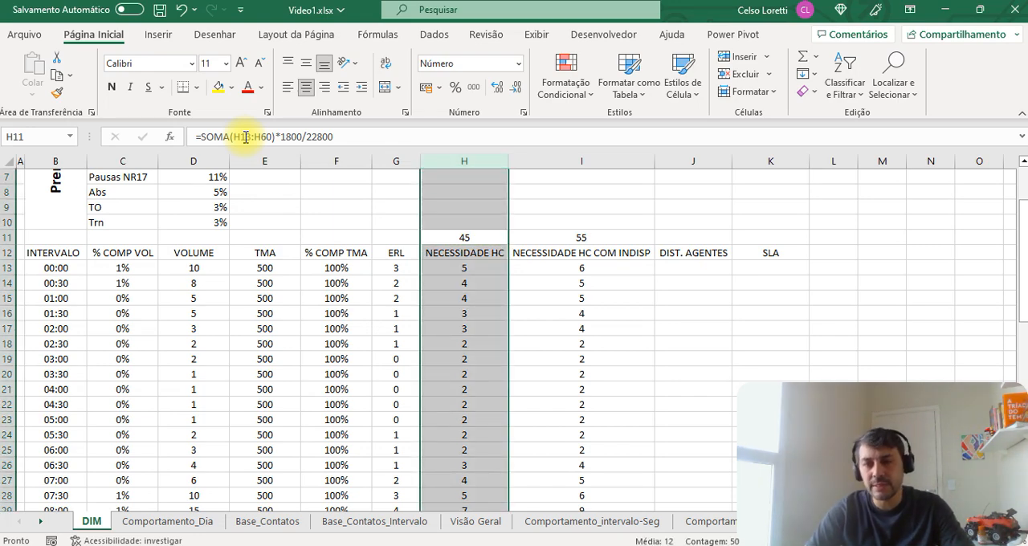
# Step: Review the unavailability premises from D6 down and the NECESSIDADE HC COM INDISP column that applies them
pyautogui.press('Left')
pyautogui.press('Up')
pyautogui.press('Up')
pyautogui.press('Left')
pyautogui.press('Up')
pyautogui.press('Up')
pyautogui.press('Up')
pyautogui.press('Left')
pyautogui.press('Left')
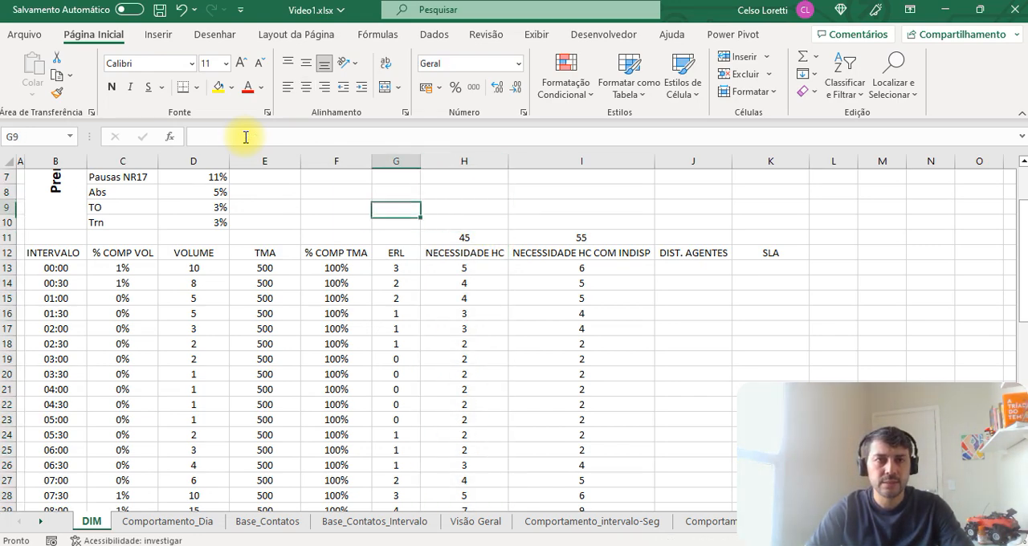
pyautogui.hotkey('shift', 'Down')
pyautogui.hotkey('shift', 'Down')
pyautogui.hotkey('shift', 'Down')
pyautogui.hotkey('shift', 'Down')
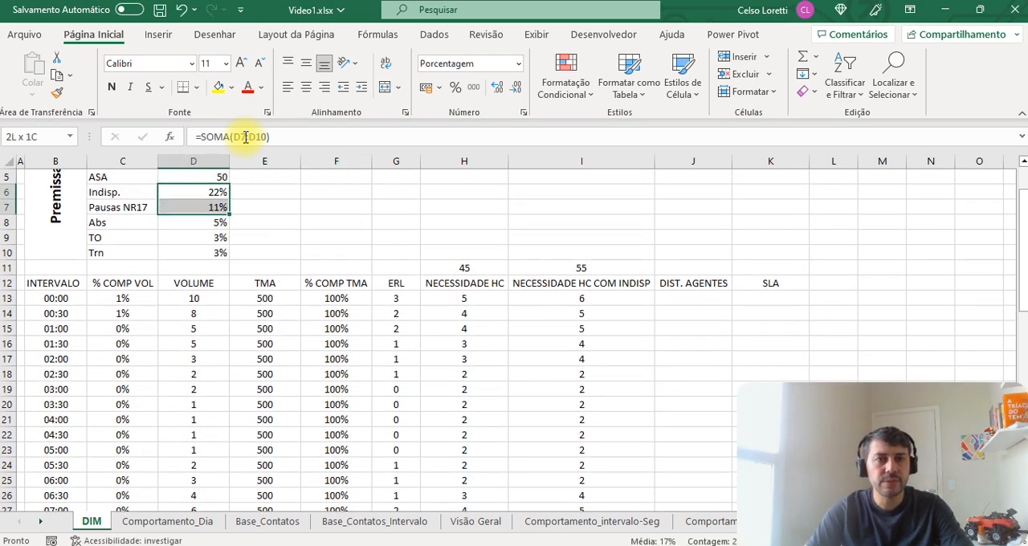
pyautogui.press('Right')
pyautogui.press('Right')
pyautogui.press('Right')
pyautogui.press('Right')
pyautogui.press('Right')
pyautogui.hotkey('ctrl', 'space')
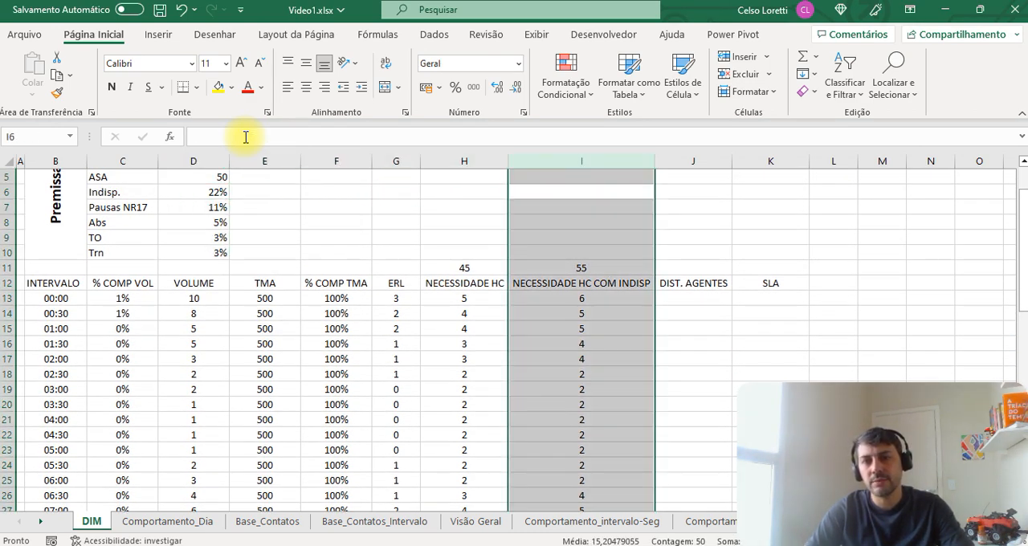
# Step: Examine the NECESSIDADE HC COM INDISP values down to row 60 and the headcount total formula in H11
pyautogui.press('Down')
pyautogui.press('Down')
pyautogui.press('Down')
pyautogui.press('Down')
pyautogui.press('Down')
pyautogui.press('Down')
pyautogui.press('Down')
pyautogui.press('Down')
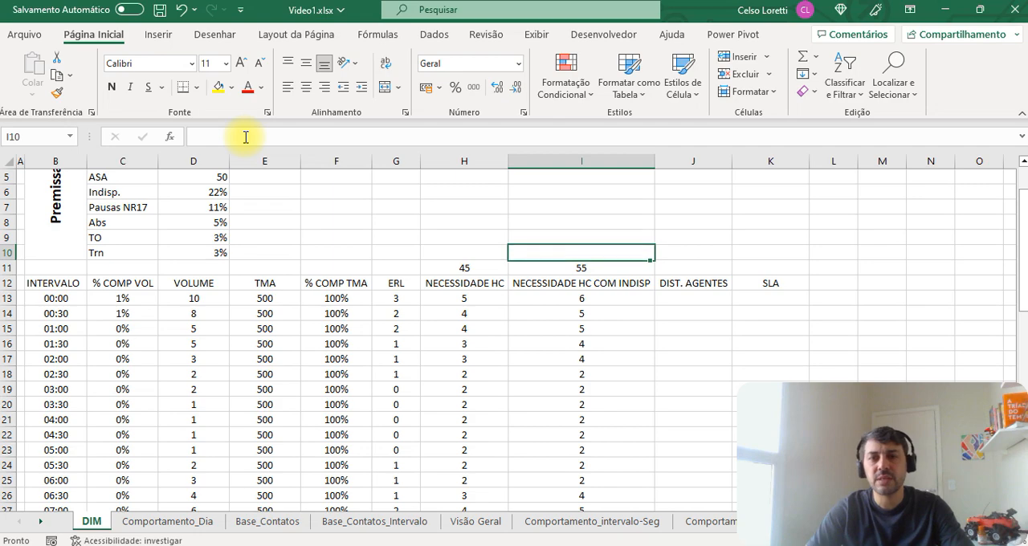
pyautogui.hotkey('ctrl', 'Down')
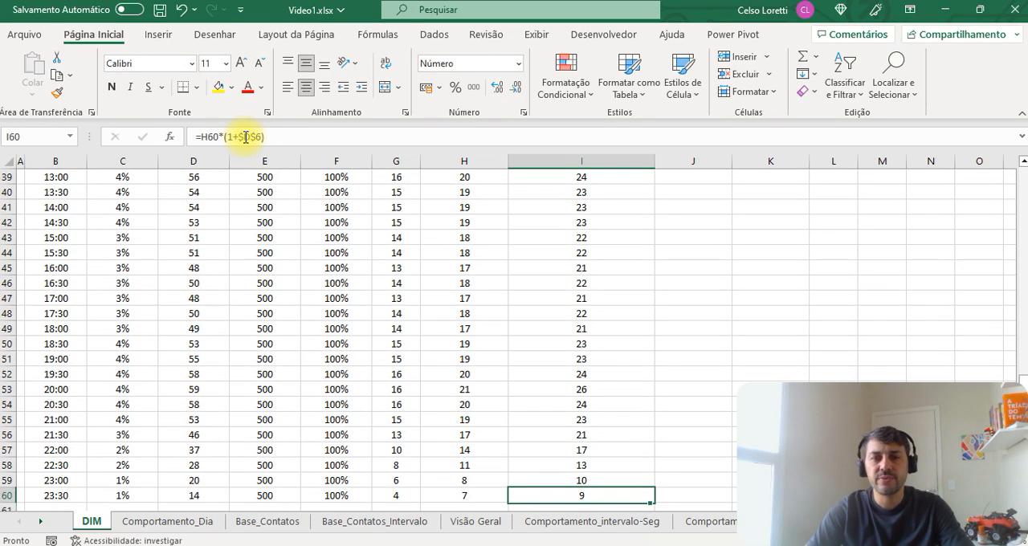
pyautogui.hotkey('ctrl', 'Up')
pyautogui.press('Up')
pyautogui.press('Up')
pyautogui.press('Up')
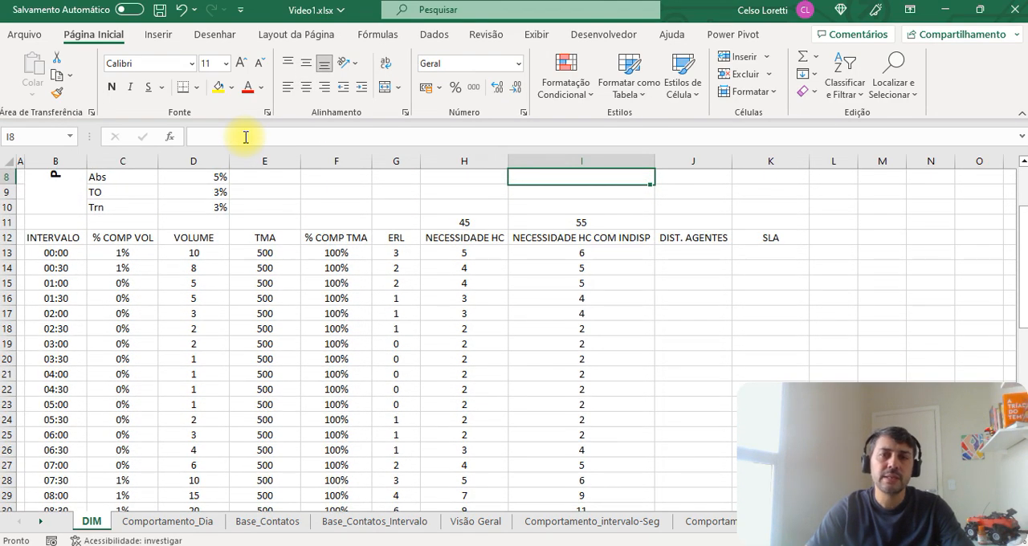
pyautogui.press('Down')
pyautogui.press('Down')
pyautogui.press('Left')
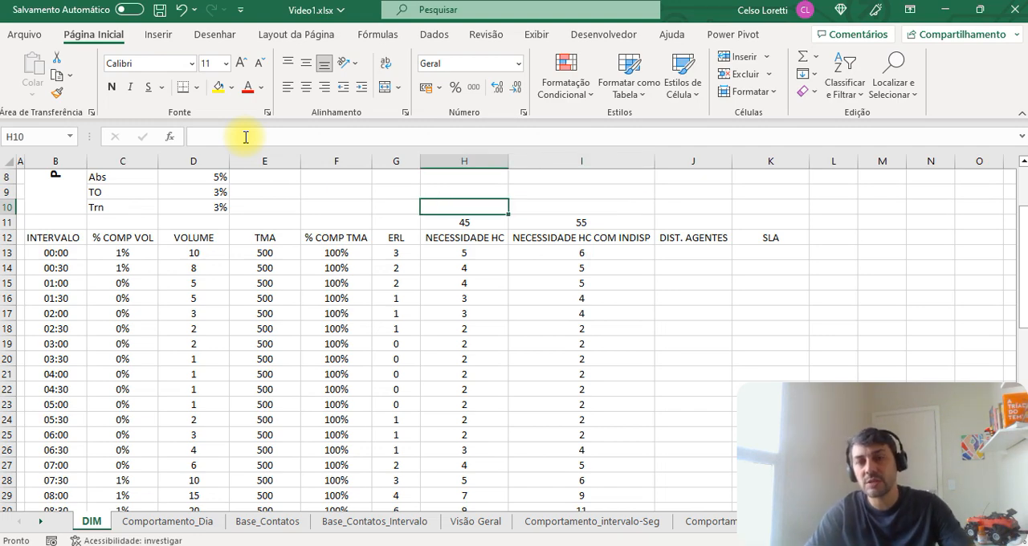
pyautogui.press('Down')
pyautogui.press('Down')
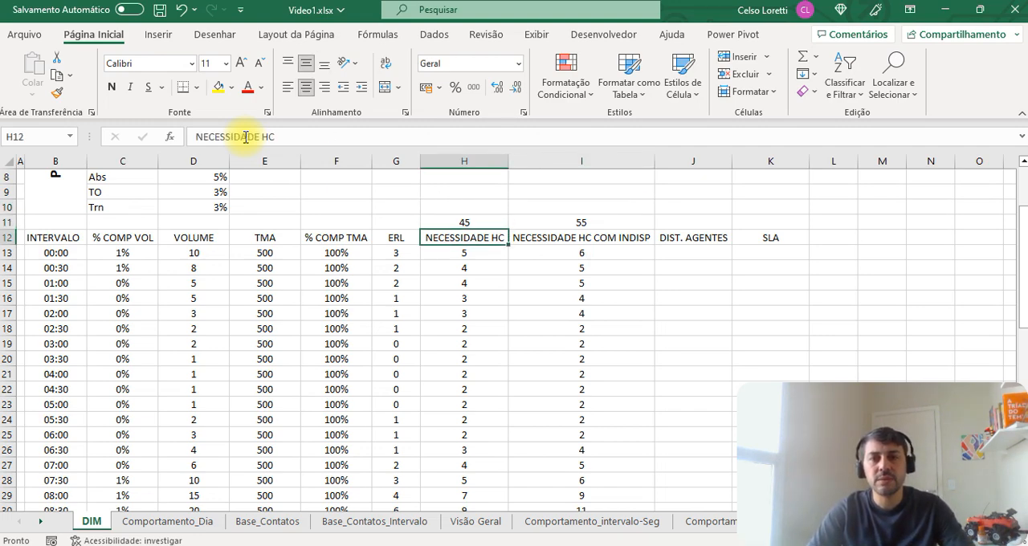
pyautogui.press('Up')
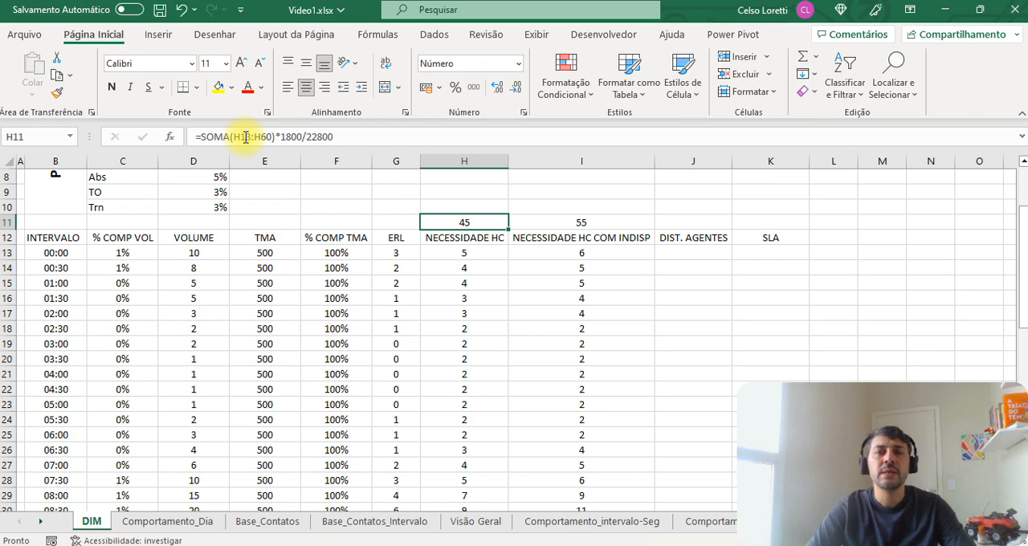
pyautogui.press('Right')
pyautogui.press('Right')
pyautogui.press('Right')
pyautogui.press('Right')
pyautogui.press('Right')
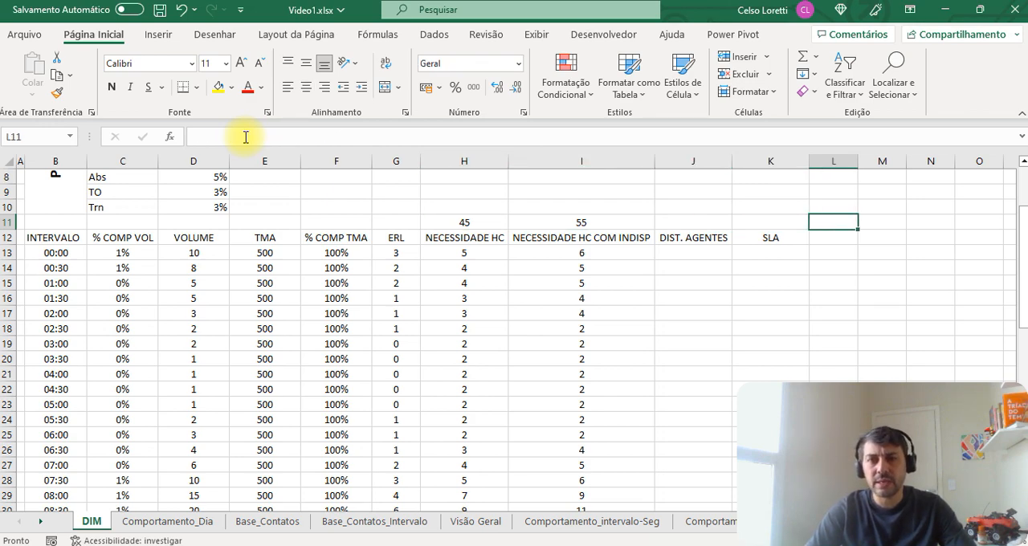
pyautogui.press('Down')
pyautogui.press('Left')
pyautogui.press('Up')
pyautogui.press('Up')
pyautogui.press('Up')
pyautogui.press('Up')
pyautogui.press('Up')
pyautogui.press('Up')
pyautogui.press('Up')
pyautogui.press('Up')
pyautogui.press('Up')
pyautogui.press('Up')
pyautogui.press('Up')
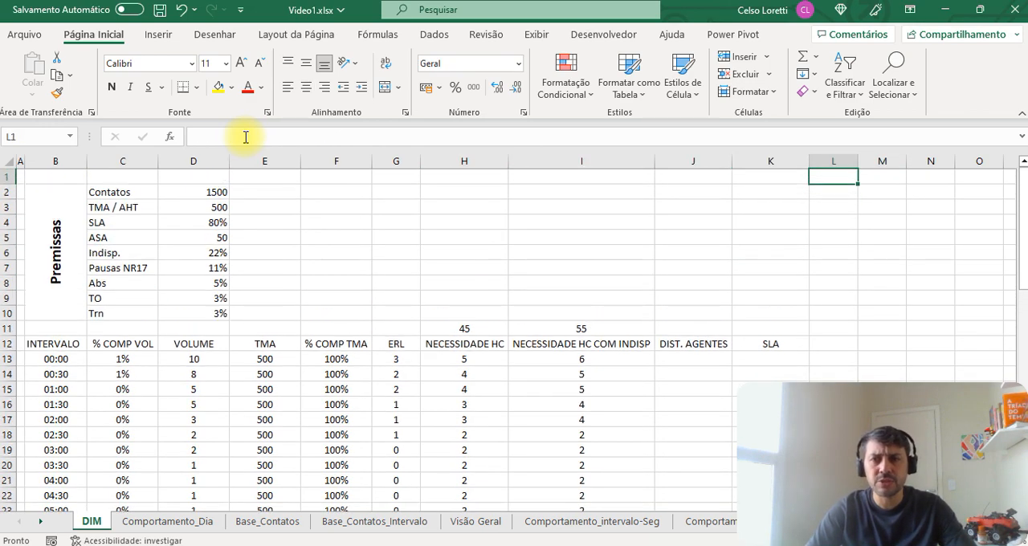
pyautogui.press('Down')
pyautogui.press('Down')
pyautogui.press('Down')
pyautogui.press('Down')
pyautogui.press('Down')
pyautogui.press('Down')
pyautogui.press('Down')
pyautogui.press('Down')
pyautogui.press('Down')
pyautogui.press('Down')
pyautogui.press('Down')
pyautogui.press('Down')
pyautogui.press('Down')
pyautogui.press('Down')
pyautogui.press('Down')
pyautogui.press('Down')
pyautogui.press('Down')
pyautogui.press('Down')
pyautogui.press('Down')
pyautogui.press('Down')
pyautogui.press('Down')
pyautogui.press('Down')
pyautogui.press('Down')
pyautogui.press('Up')
pyautogui.press('Up')
pyautogui.press('Up')
pyautogui.press('Up')
pyautogui.press('Up')
pyautogui.press('Up')
pyautogui.press('Up')
pyautogui.press('Up')
pyautogui.press('Up')
pyautogui.press('Up')
pyautogui.press('Up')
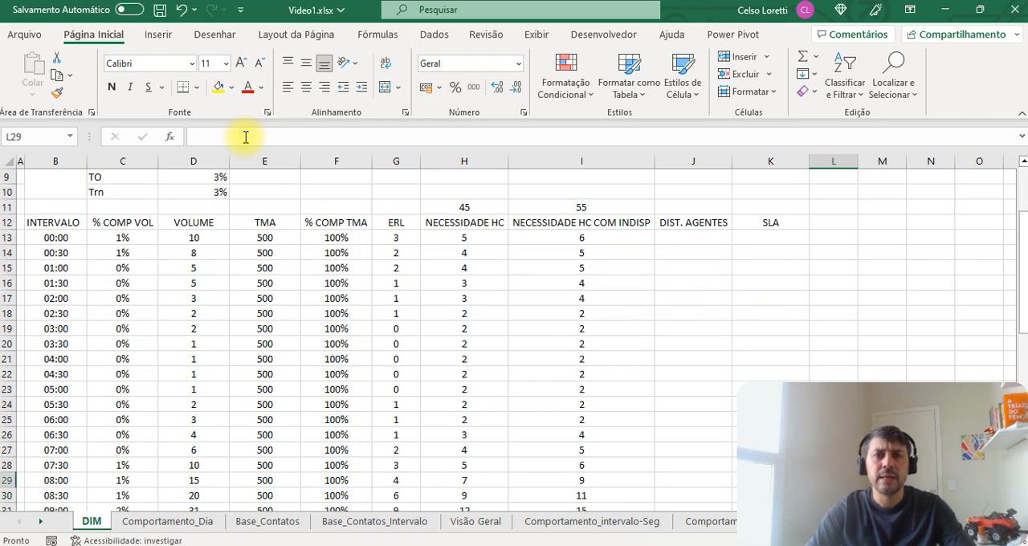
pyautogui.press('Left')
pyautogui.press('Left')
pyautogui.press('Up')
pyautogui.press('Up')
pyautogui.press('Up')
pyautogui.press('Up')
pyautogui.press('Up')
pyautogui.press('Up')
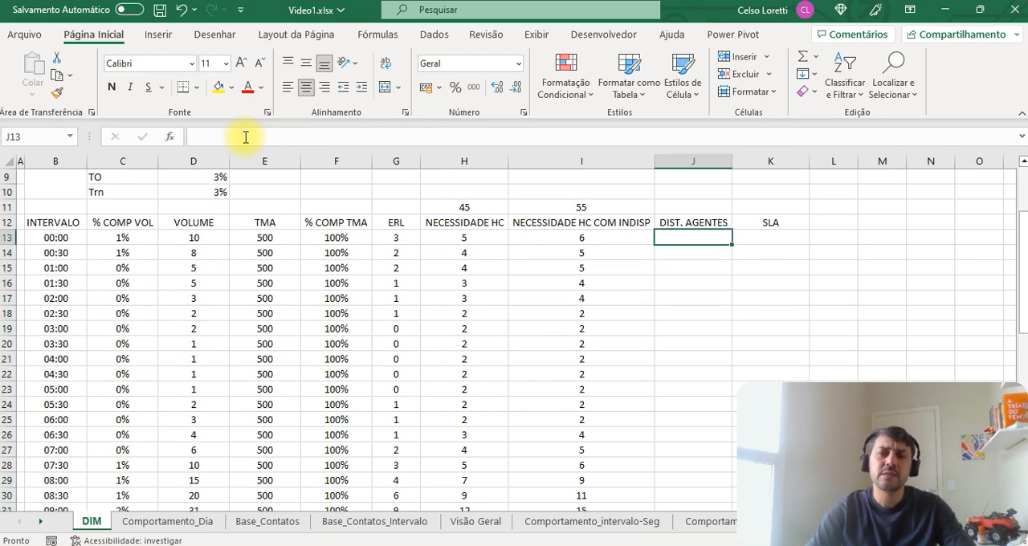
pyautogui.press('Right')
pyautogui.press('Right')
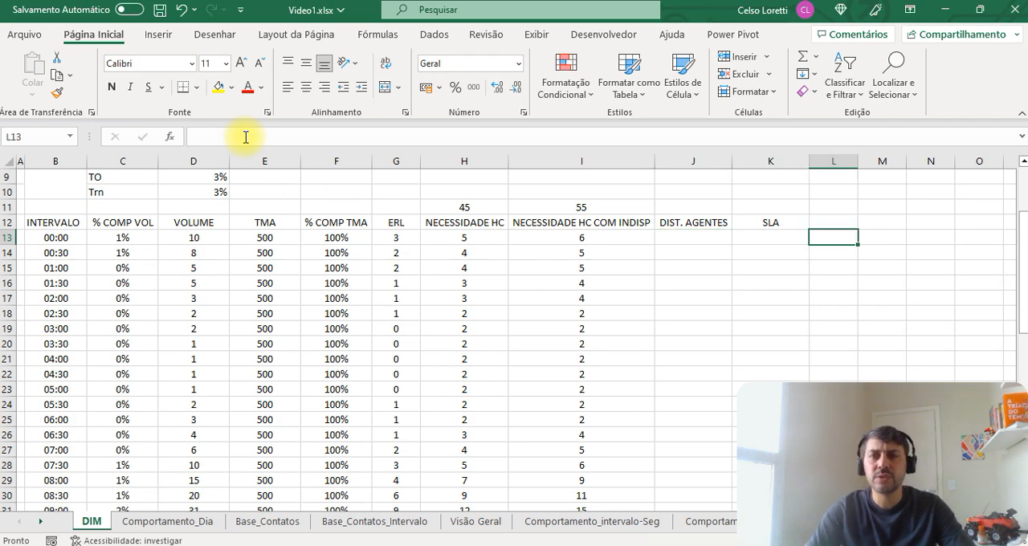
pyautogui.hotkey('shift', 'Right')
pyautogui.hotkey('shift', 'Right')
pyautogui.hotkey('shift', 'Right')
pyautogui.hotkey('shift', 'Right')
pyautogui.hotkey('shift', 'Right')
pyautogui.hotkey('shift', 'Right')
pyautogui.hotkey('shift', 'Right')
pyautogui.hotkey('shift', 'Down')
pyautogui.hotkey('shift', 'Down')
pyautogui.hotkey('shift', 'Down')
pyautogui.hotkey('shift', 'Down')
pyautogui.hotkey('shift', 'Down')
pyautogui.hotkey('shift', 'Down')
pyautogui.hotkey('shift', 'Down')
pyautogui.hotkey('shift', 'Down')
pyautogui.hotkey('shift', 'Down')
pyautogui.hotkey('shift', 'Down')
pyautogui.hotkey('shift', 'Down')
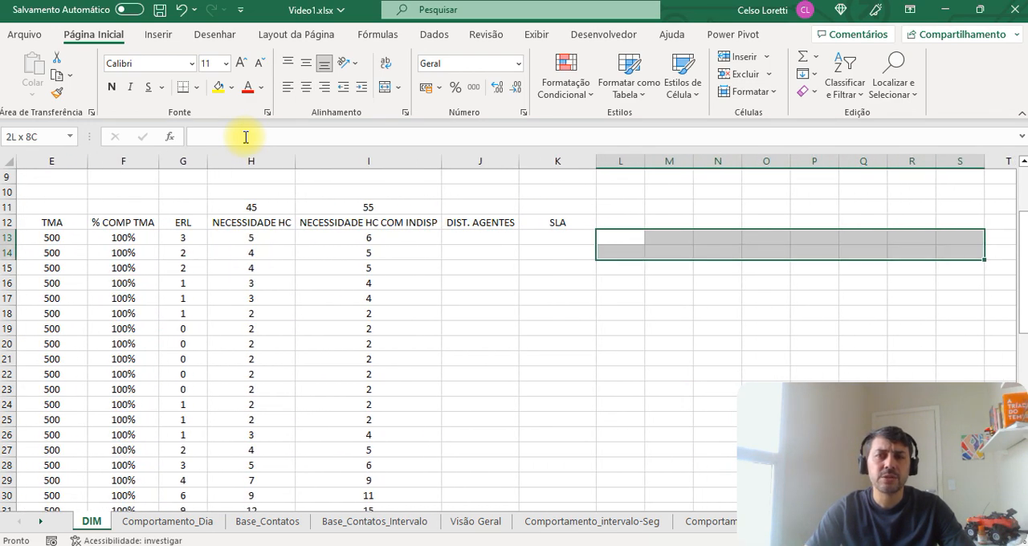
pyautogui.press('Left')
pyautogui.press('Right')
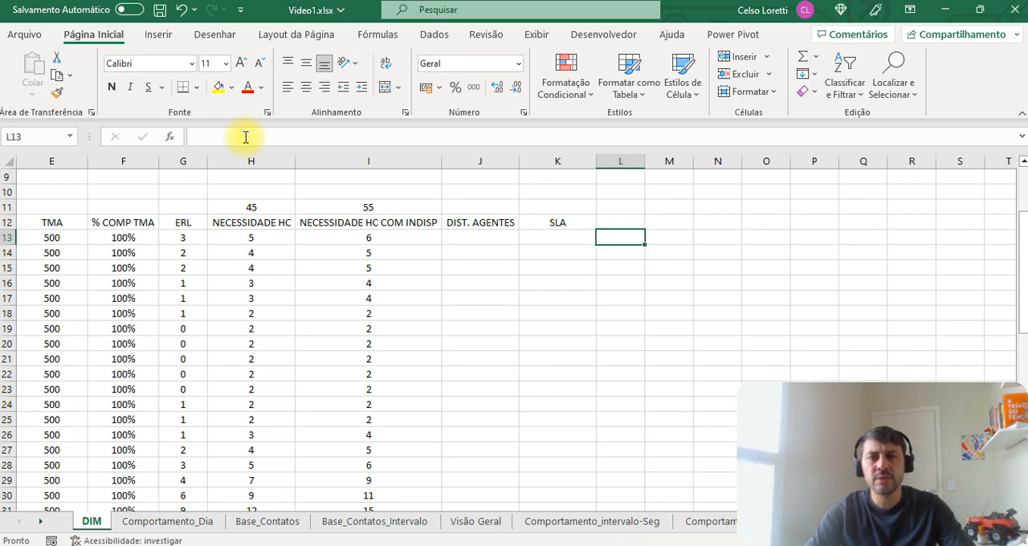
pyautogui.press('Down')
pyautogui.press('Down')
pyautogui.press('Down')
pyautogui.press('Down')
pyautogui.press('Down')
pyautogui.press('Down')
pyautogui.press('Down')
pyautogui.press('Down')
pyautogui.press('Down')
pyautogui.press('Down')
pyautogui.press('Down')
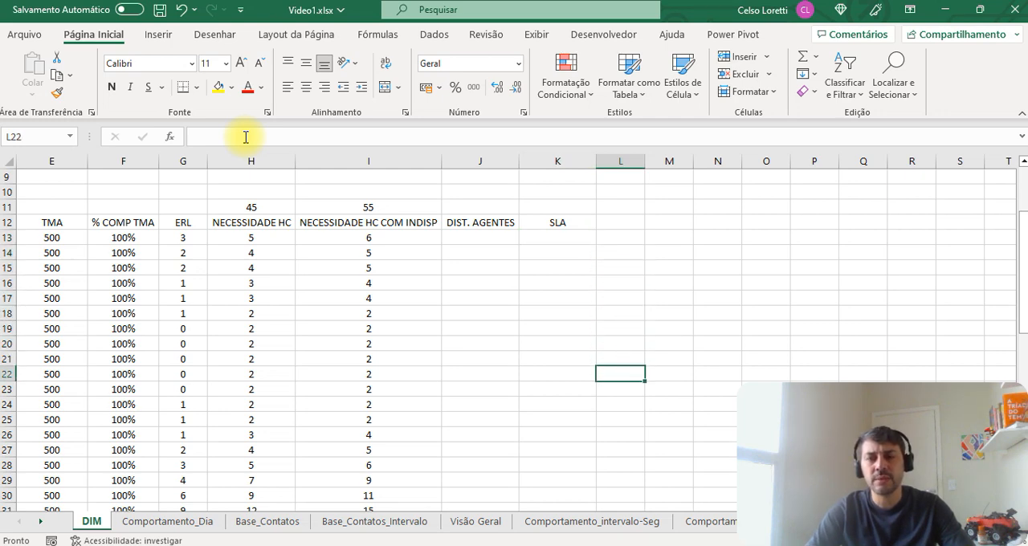
pyautogui.press('Down')
pyautogui.press('Down')
pyautogui.press('Up')
pyautogui.press('Up')
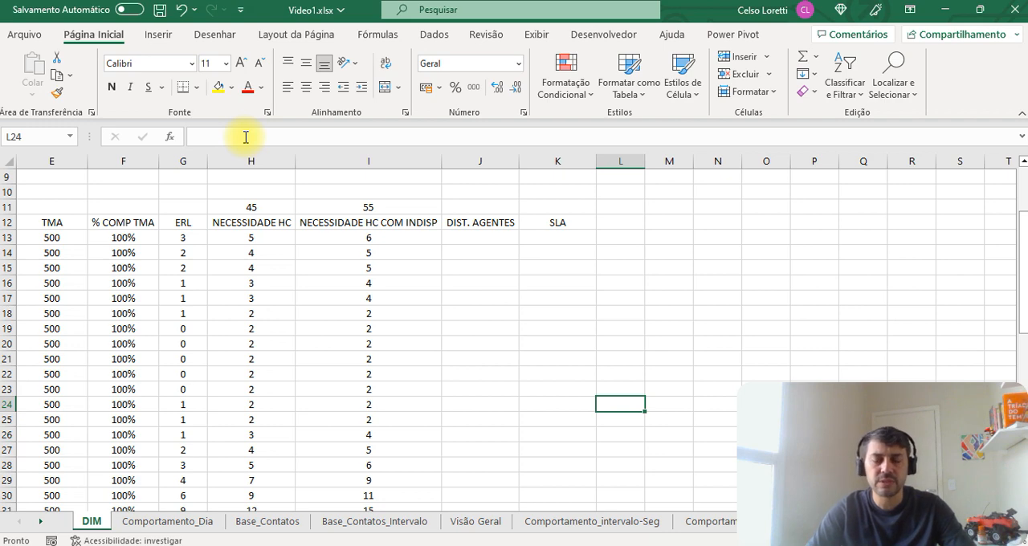
pyautogui.press('Up')
pyautogui.press('Up')
pyautogui.press('Up')
pyautogui.press('Up')
pyautogui.press('Up')
pyautogui.press('Up')
pyautogui.press('Up')
pyautogui.press('Up')
pyautogui.press('Up')
pyautogui.press('Up')
pyautogui.press('Up')
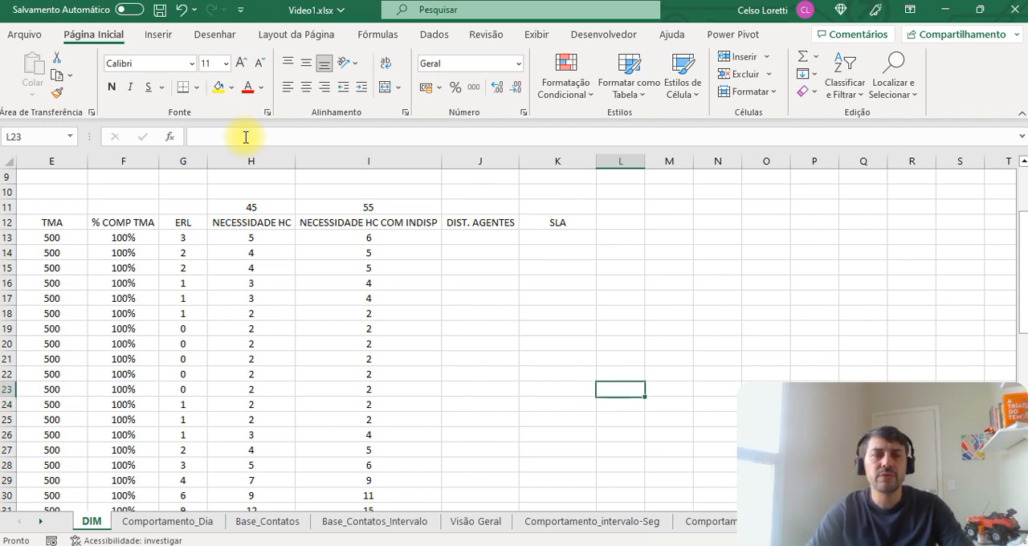
pyautogui.press('Left')
pyautogui.press('Left')
pyautogui.press('Left')
pyautogui.press('Left')
pyautogui.press('Left')
pyautogui.press('Right')
pyautogui.press('Right')
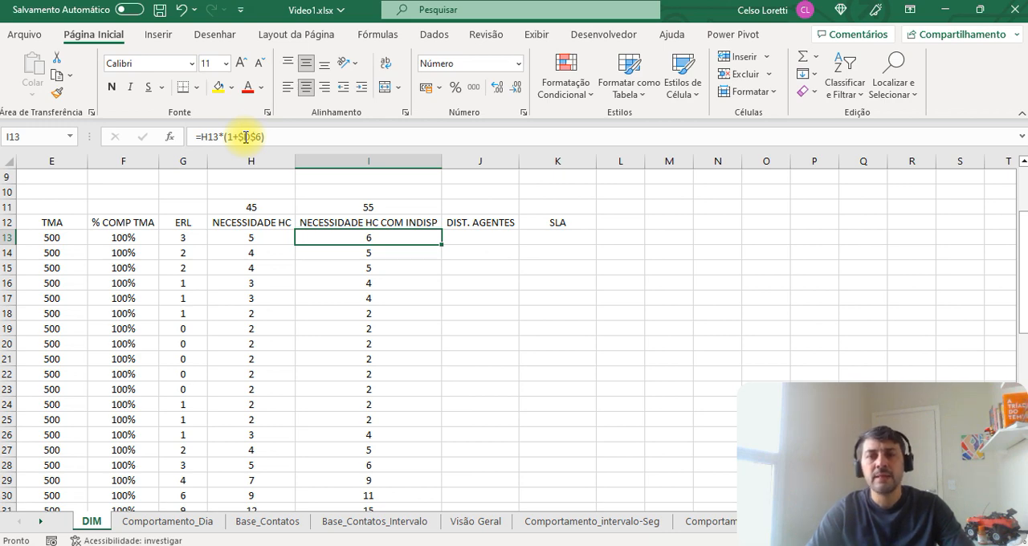
pyautogui.press('Right')
pyautogui.press('Right')
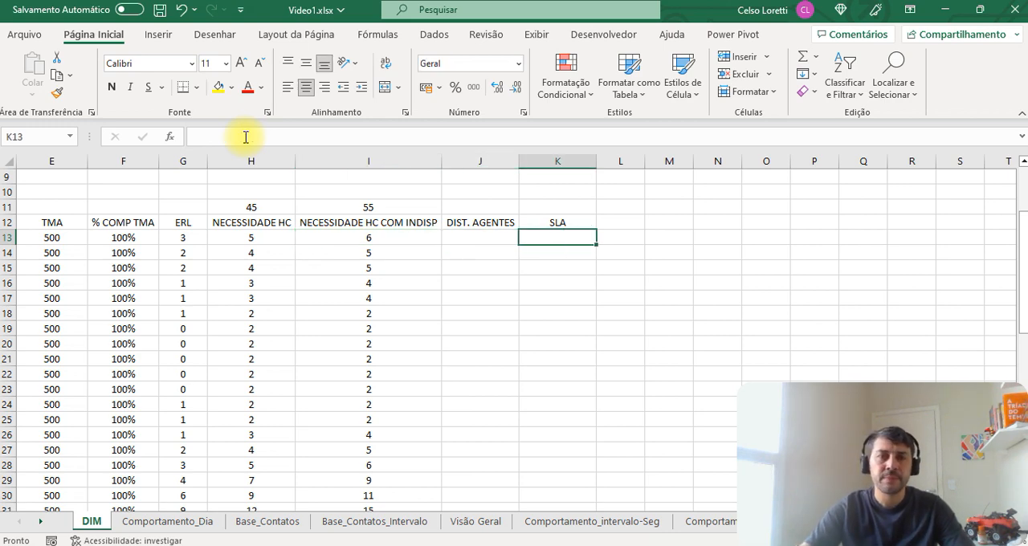
# Step: Enter 2 as the DIST. AGENTES value for the 00:00 interval in J13
pyautogui.click(472, 240)
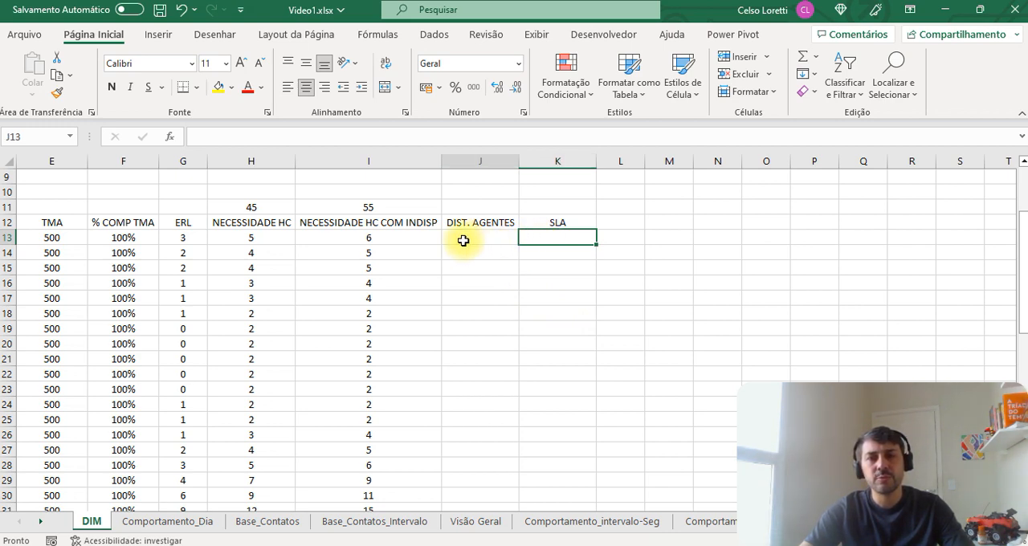
pyautogui.press('Left')
pyautogui.press('Left')
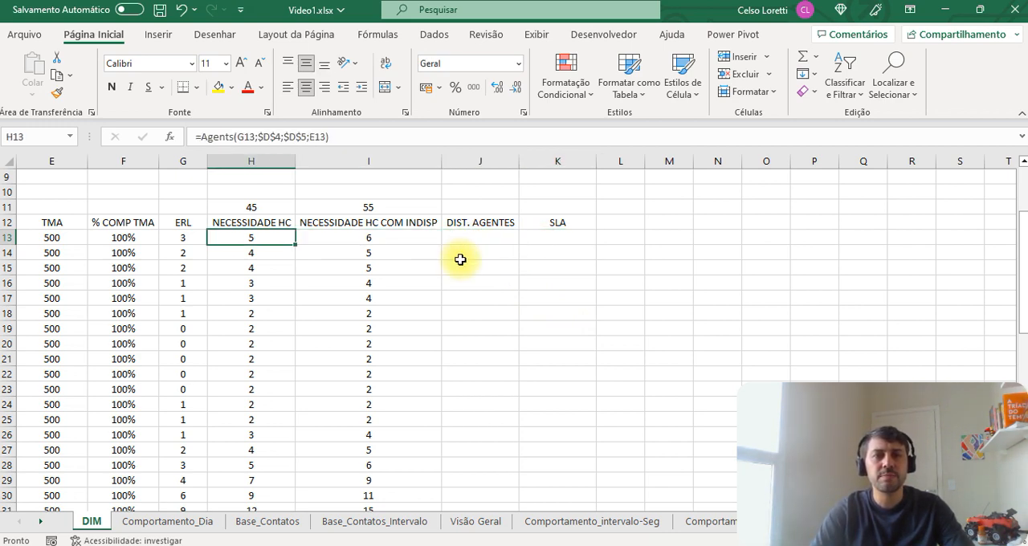
pyautogui.press('Right')
pyautogui.press('Left')
pyautogui.press('Right')
pyautogui.press('Right')
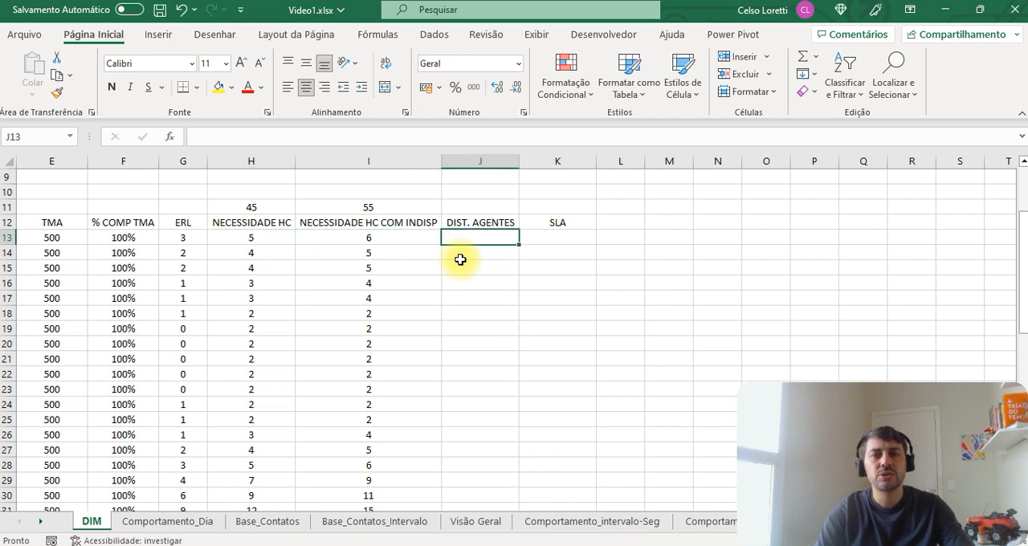
pyautogui.write('2')
pyautogui.press('Tab')
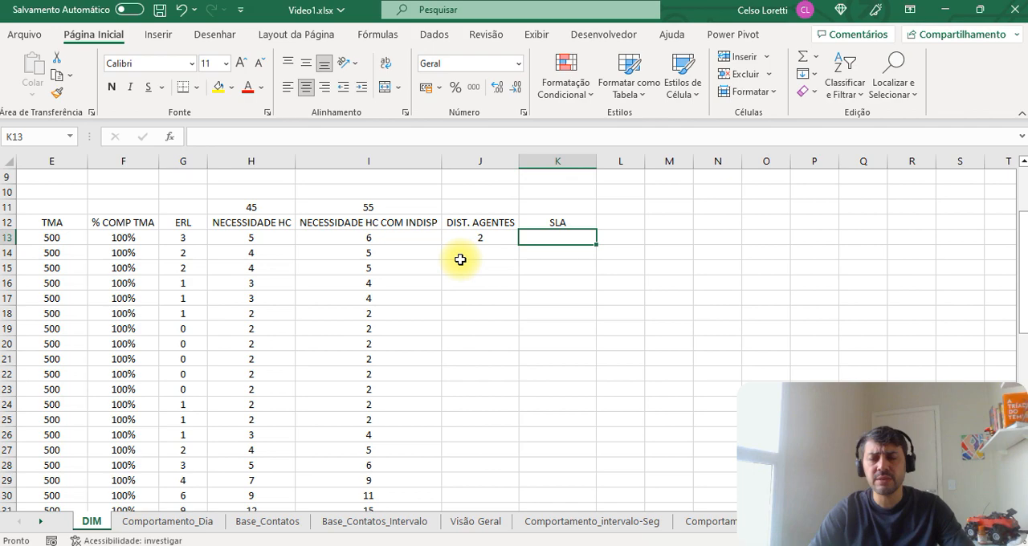
# Step: Compare the 00:00 interval's headcount needs in H13 and I13 with its distributed agents in J13 and the SLA cell K13
pyautogui.scroll(1, 460, 259)
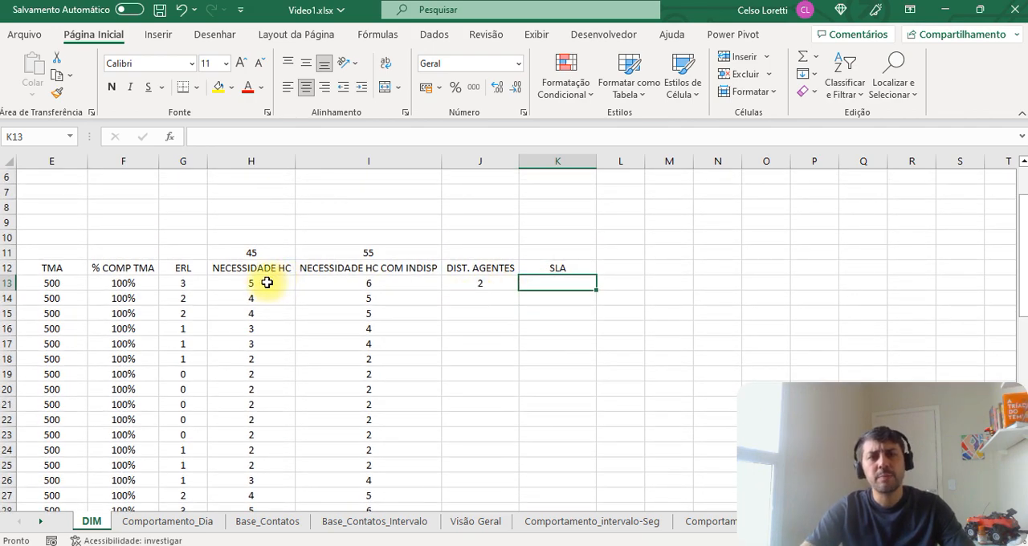
pyautogui.click(267, 283)
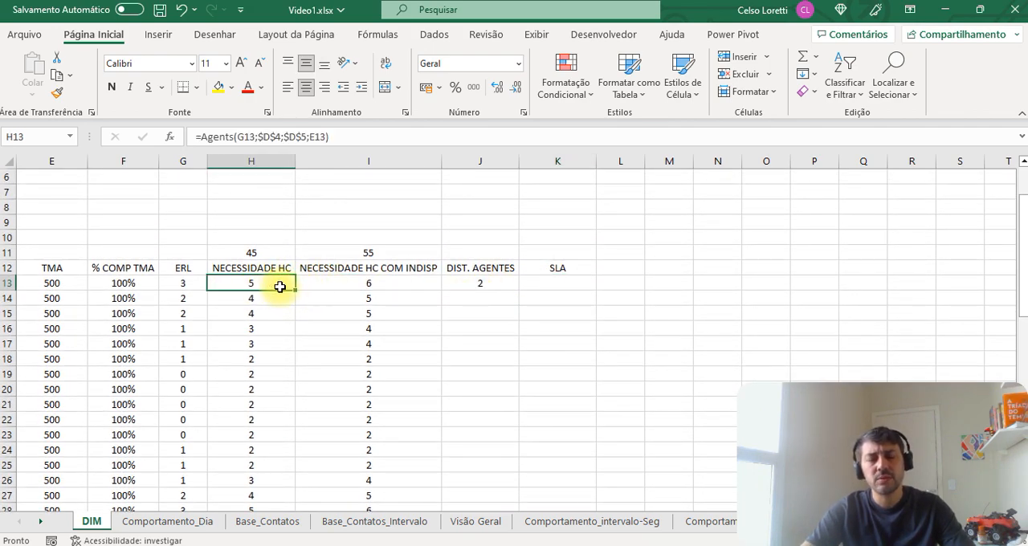
pyautogui.click(343, 285)
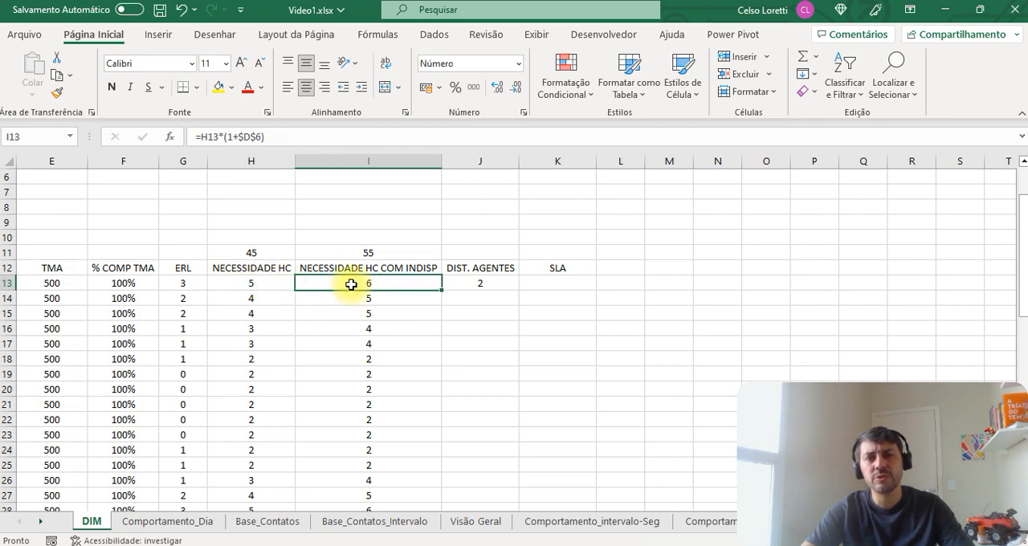
pyautogui.click(493, 282)
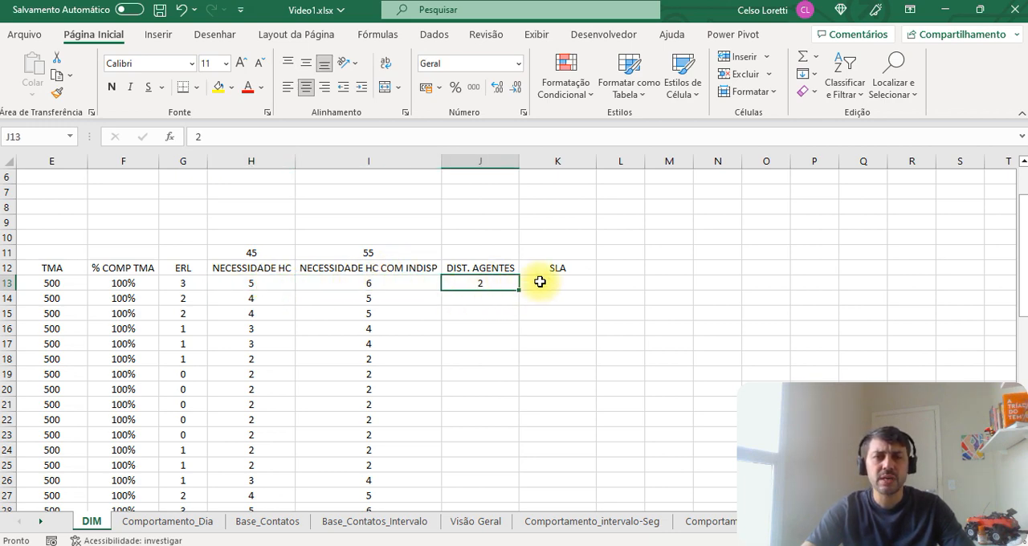
pyautogui.moveTo(540, 279); pyautogui.dragTo(559, 269)
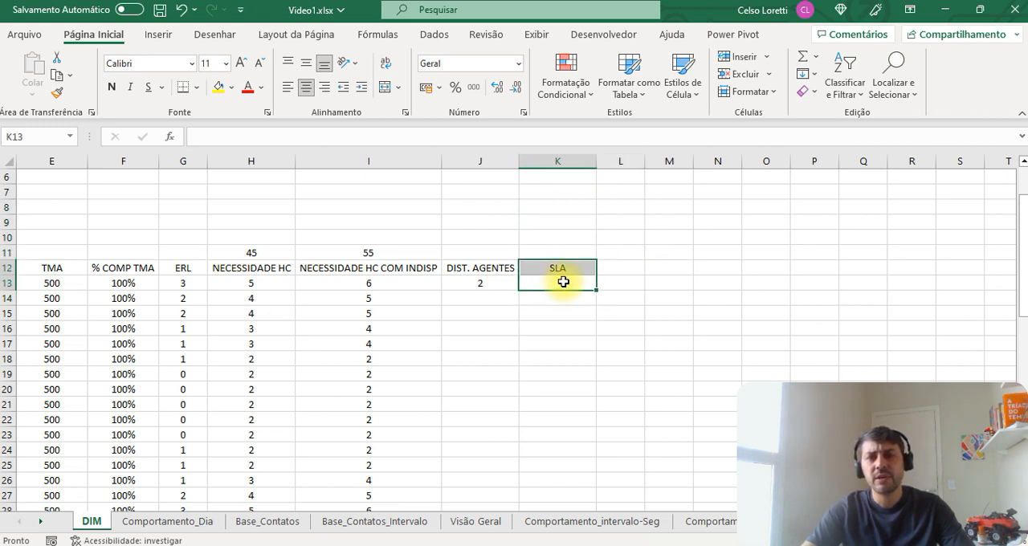
pyautogui.moveTo(255, 282); pyautogui.dragTo(336, 281)
pyautogui.click(337, 282)
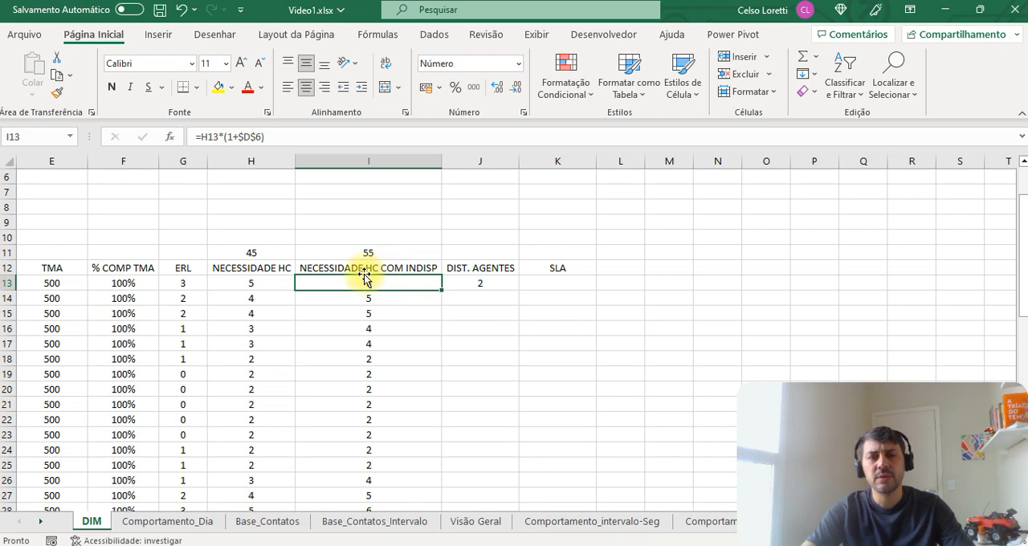
pyautogui.click(568, 282)
pyautogui.click(477, 281)
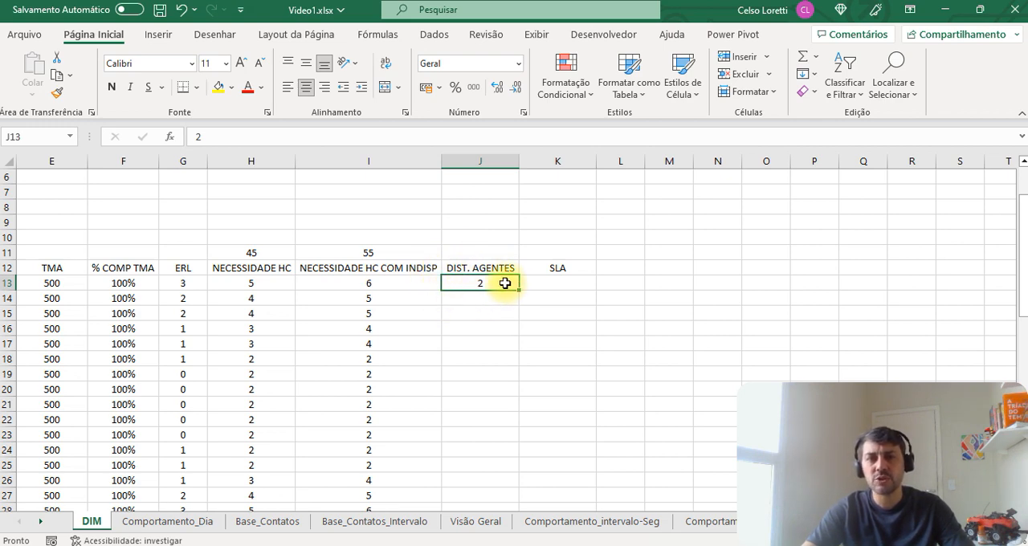
pyautogui.click(389, 283)
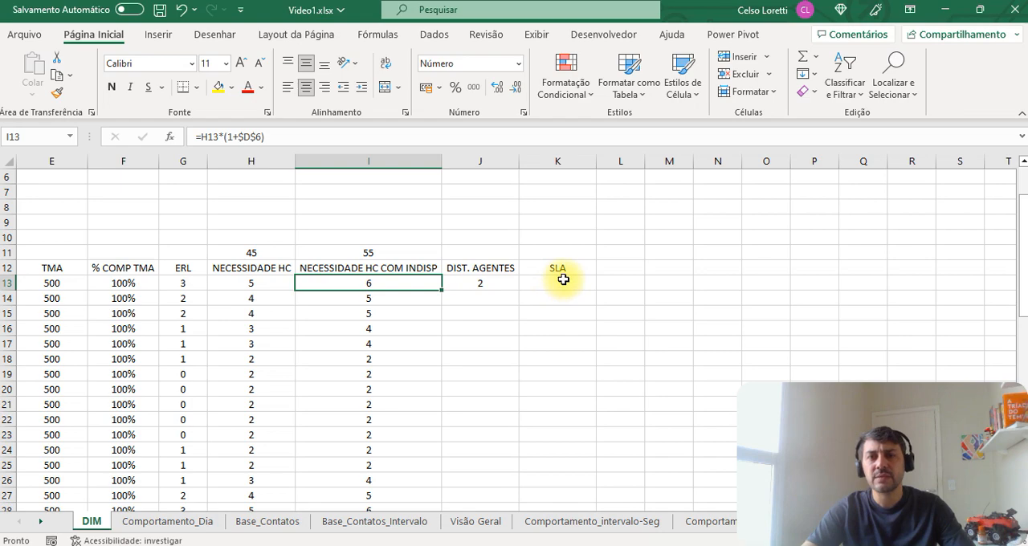
pyautogui.click(563, 281)
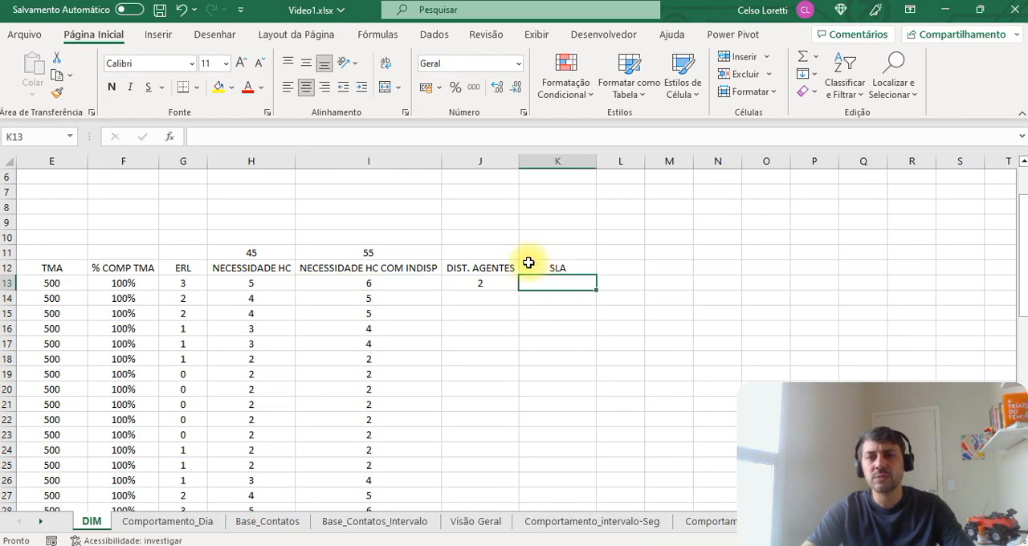
pyautogui.click(493, 280)
# Step: Check the SLA premise in D4 and the 00:00 interval's headcount formula with unavailability in I13
pyautogui.scroll(1, 509, 313)
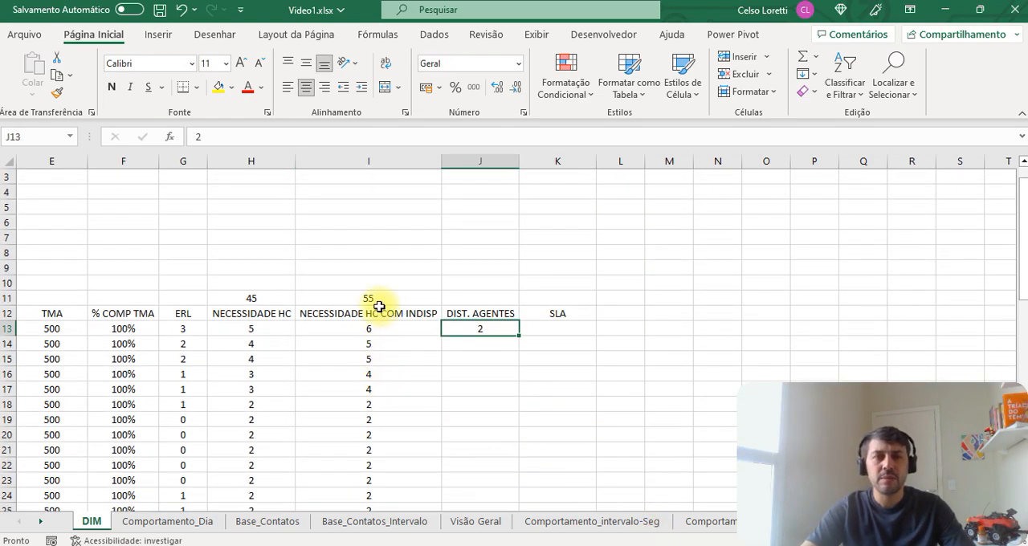
pyautogui.click(378, 254)
pyautogui.hotkey('ctrl', 'Up')
pyautogui.hotkey('ctrl', 'Left')
pyautogui.press('Down')
pyautogui.press('Right')
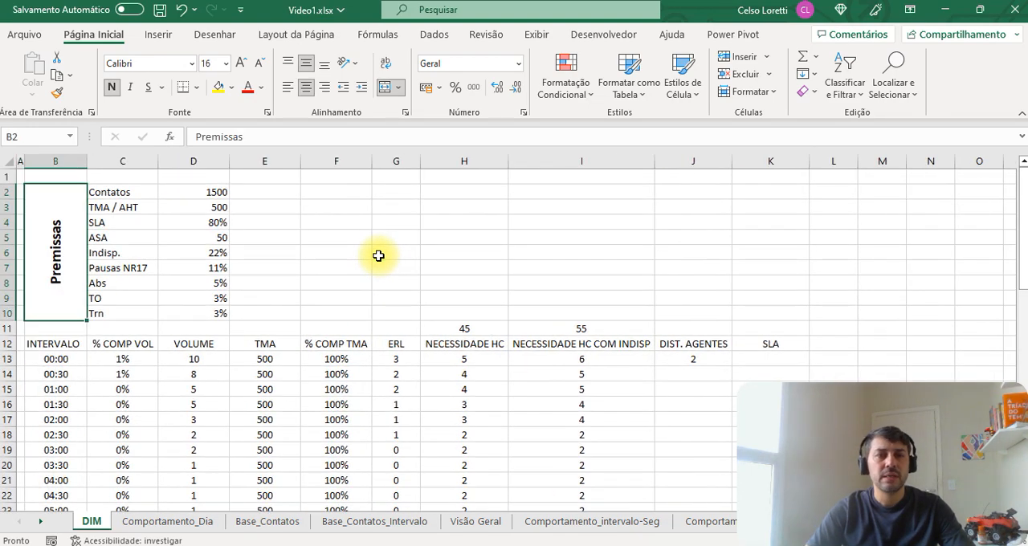
pyautogui.press('Right')
pyautogui.press('Right')
pyautogui.press('Down')
pyautogui.press('Down')
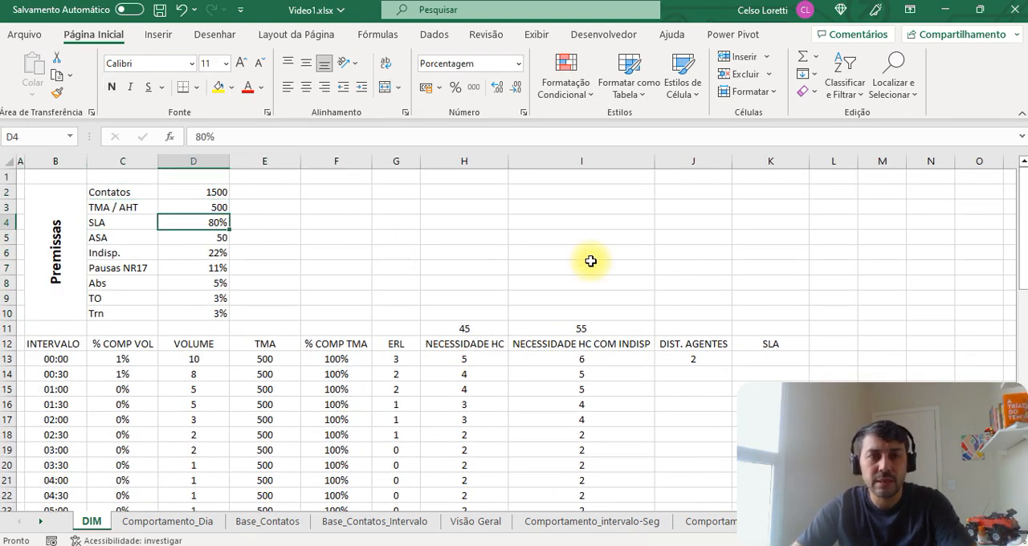
pyautogui.click(604, 358)
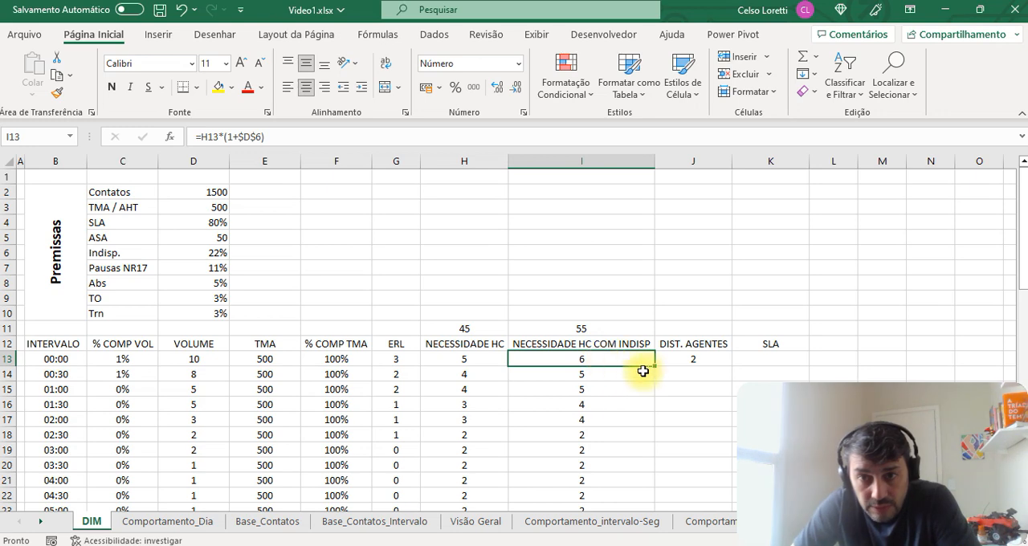
# Step: Re-enter 2 as the 00:00 interval's distributed agents in J13 and go to its SLA cell K13
pyautogui.click(688, 362)
pyautogui.write('2')
pyautogui.hotkey('ctrl', 'Return')
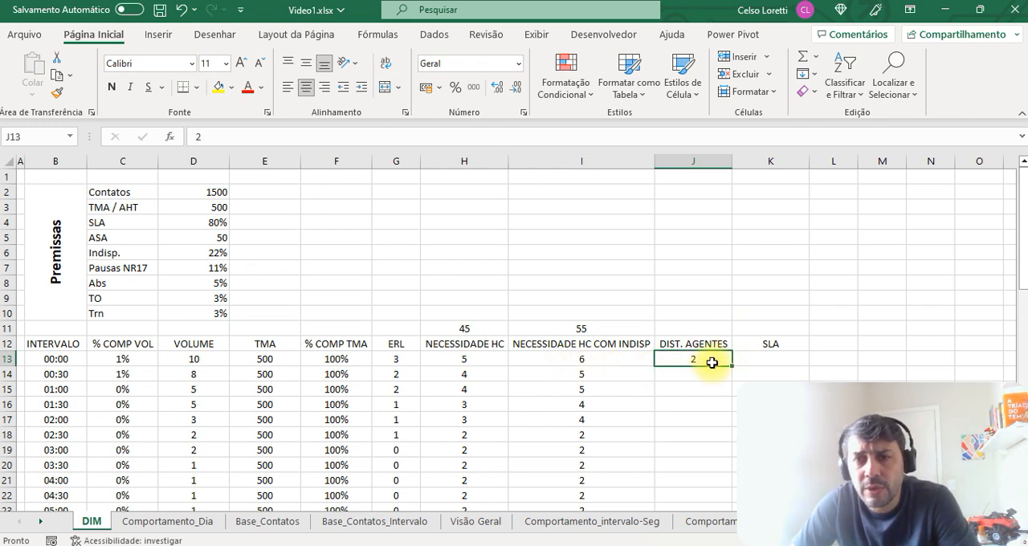
pyautogui.click(773, 360)
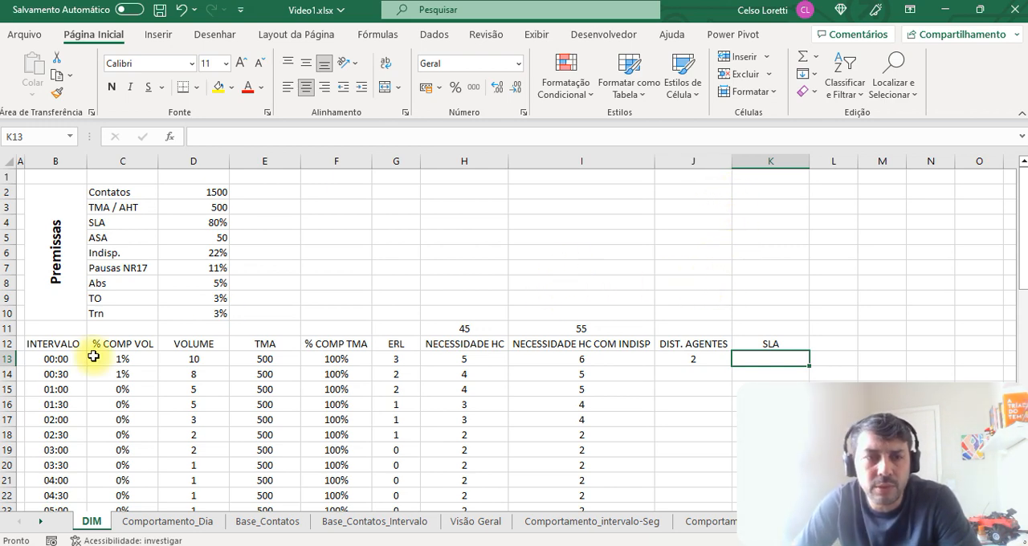
# Step: Review the daily seasonality rows, the day-by-day volume distribution and the chart on the Comportamento_Dia sheet
pyautogui.click(177, 524)
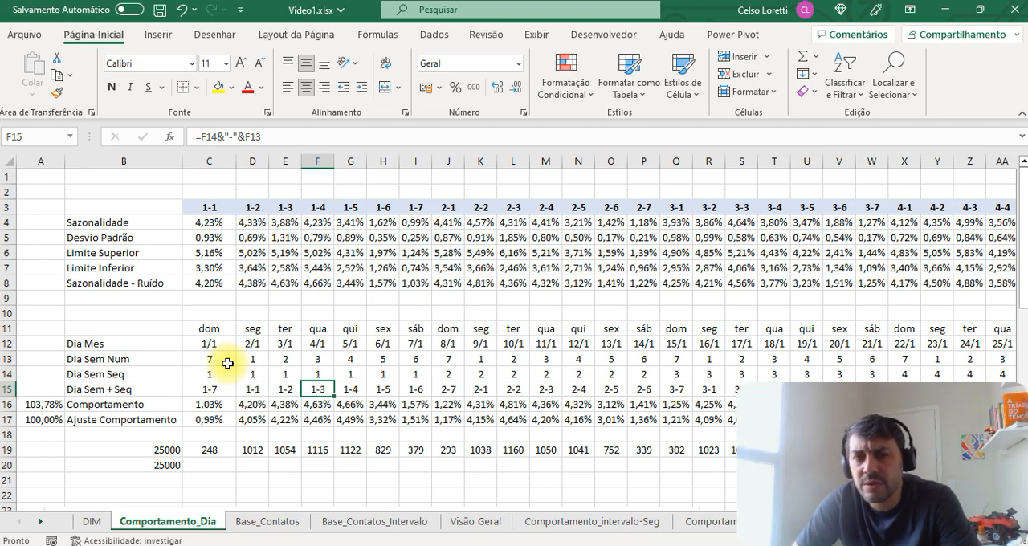
pyautogui.scroll(-12, 241, 375)
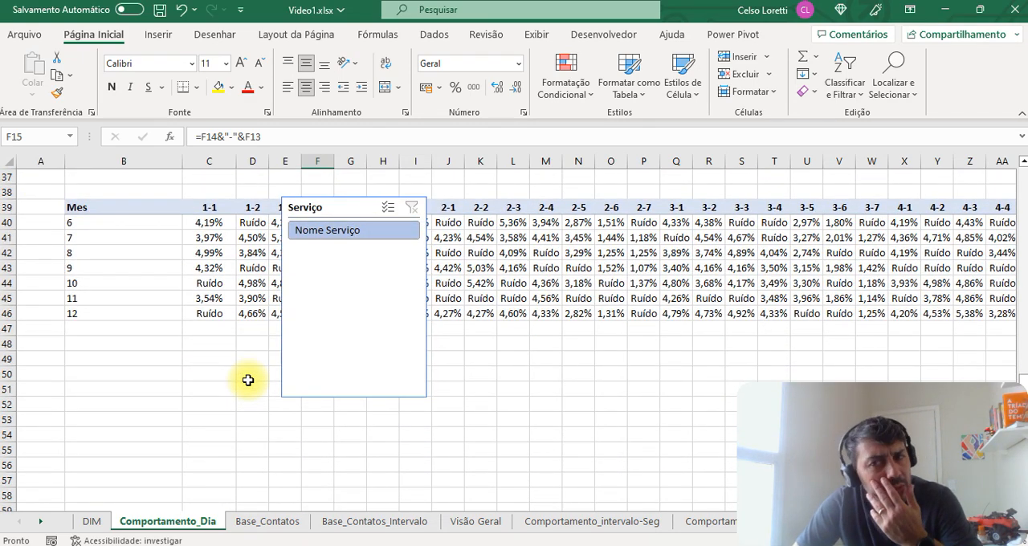
pyautogui.scroll(12, 248, 380)
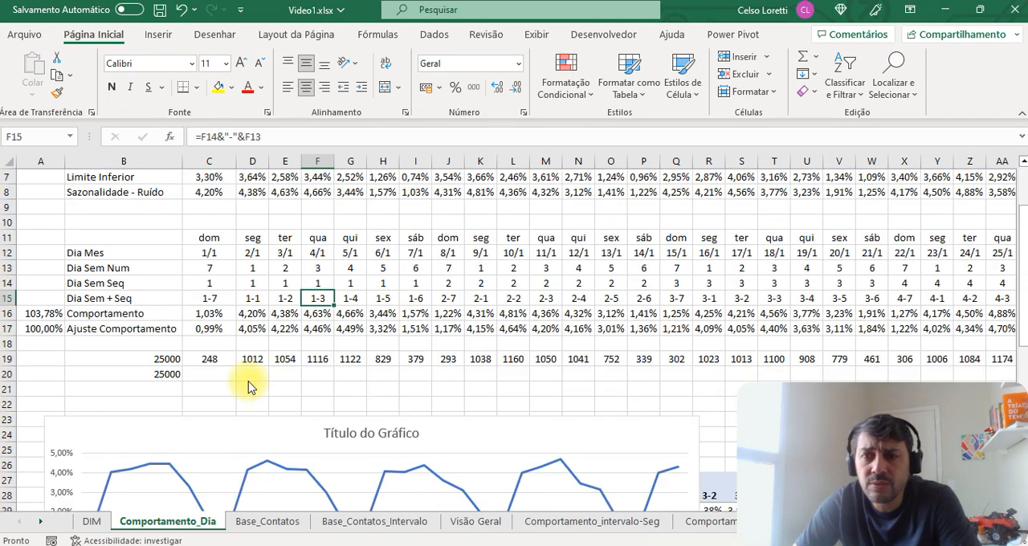
pyautogui.scroll(-4, 258, 366)
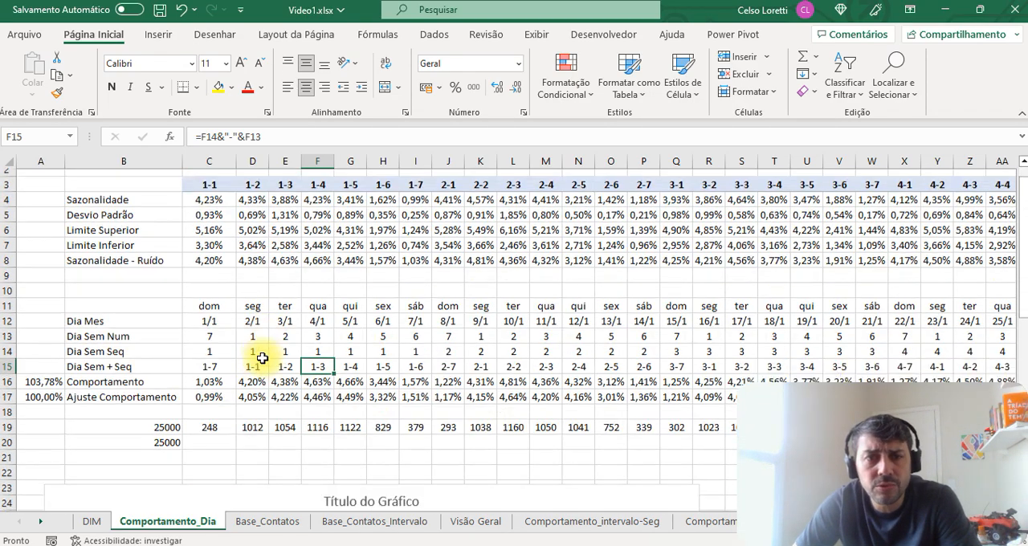
pyautogui.scroll(-2, 262, 360)
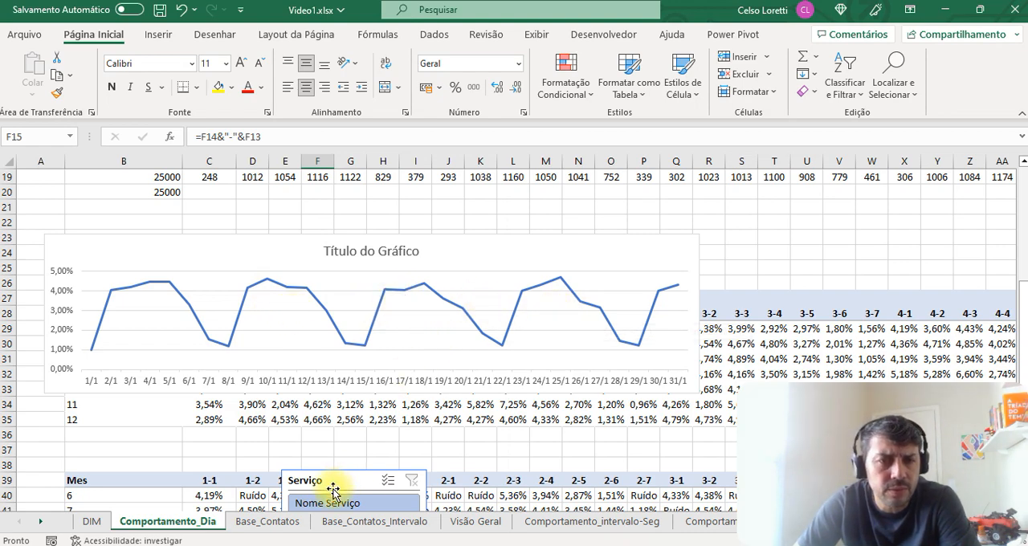
# Step: Compare the columns of the Base_Contatos_Intervalo sheet with the daily contact records on the Base_Contatos sheet
pyautogui.click(268, 522)
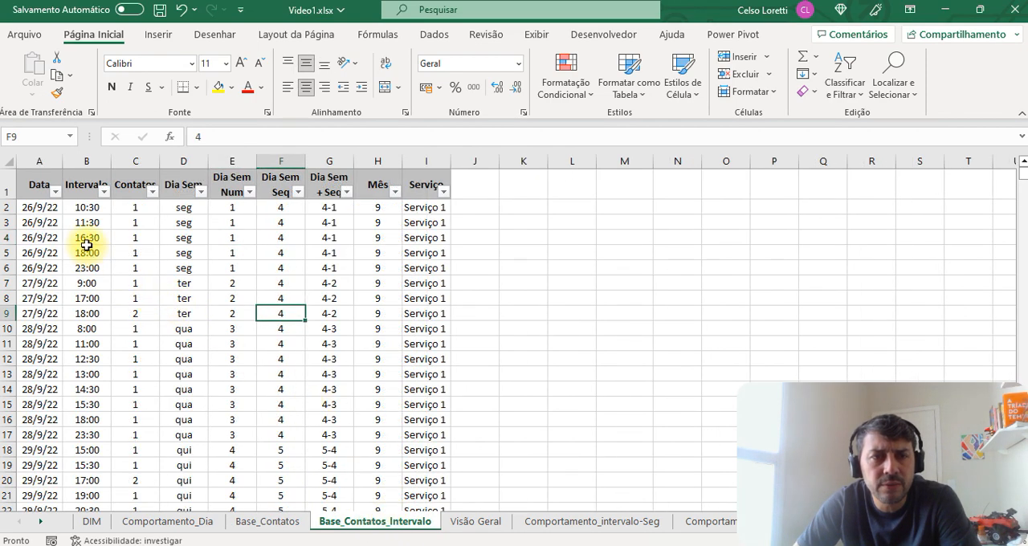
pyautogui.moveTo(85, 224); pyautogui.dragTo(204, 313)
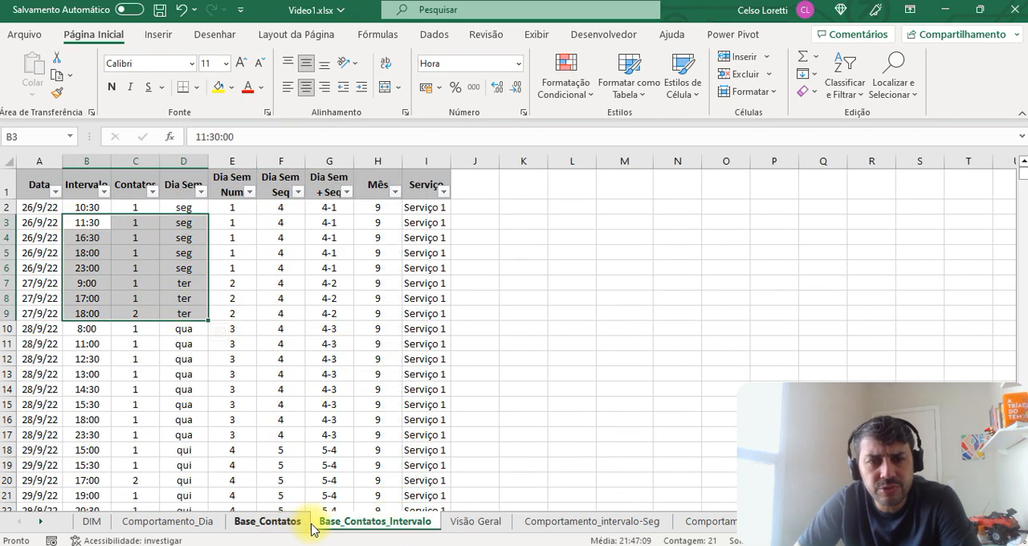
pyautogui.click(312, 281)
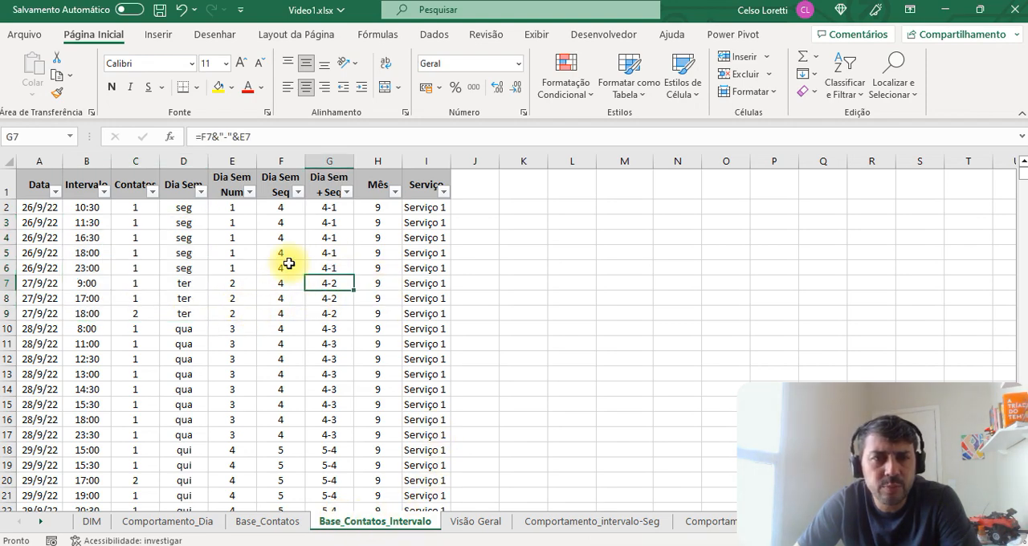
pyautogui.click(268, 521)
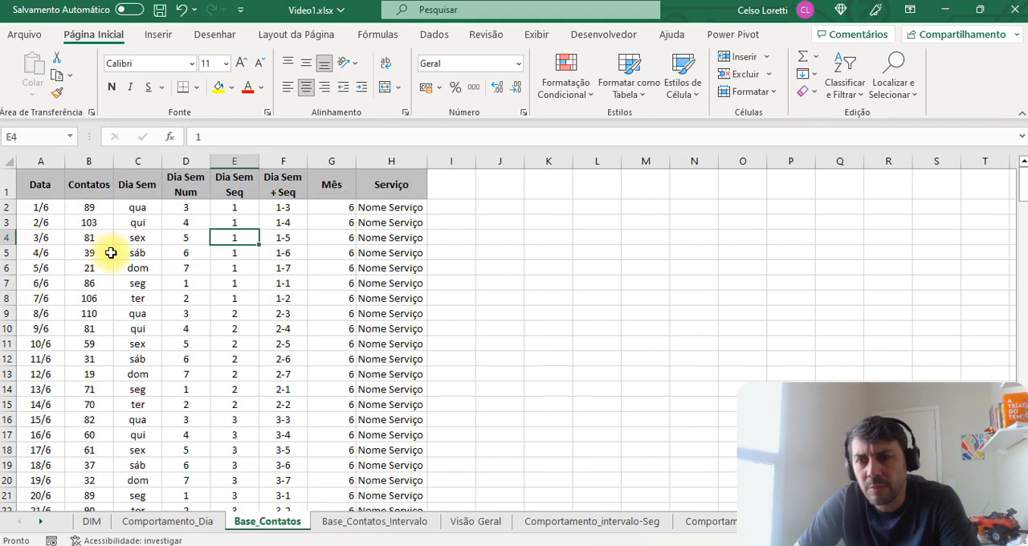
pyautogui.click(279, 284)
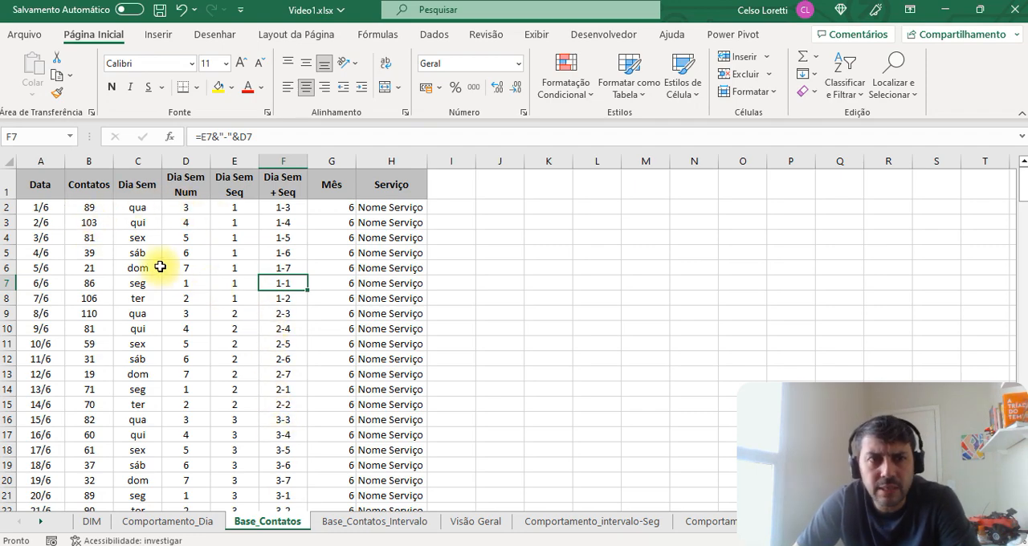
pyautogui.moveTo(89, 238); pyautogui.dragTo(89, 480)
pyautogui.click(369, 524)
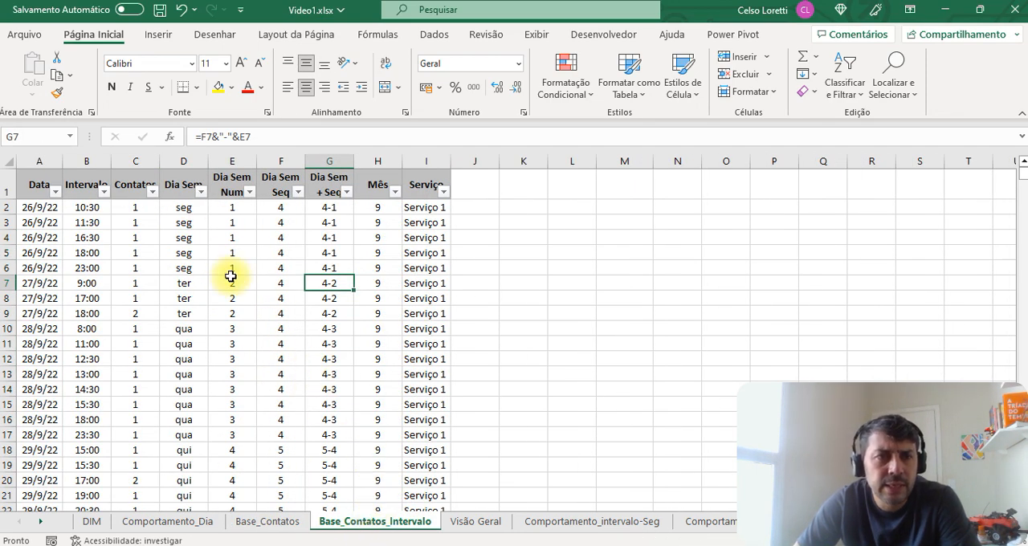
pyautogui.moveTo(33, 161); pyautogui.dragTo(417, 209)
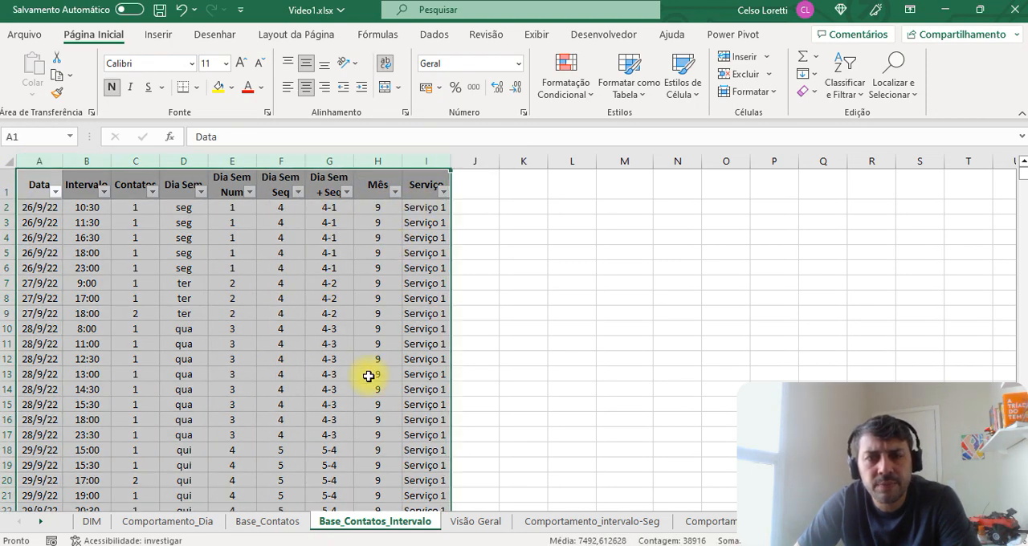
pyautogui.click(377, 359)
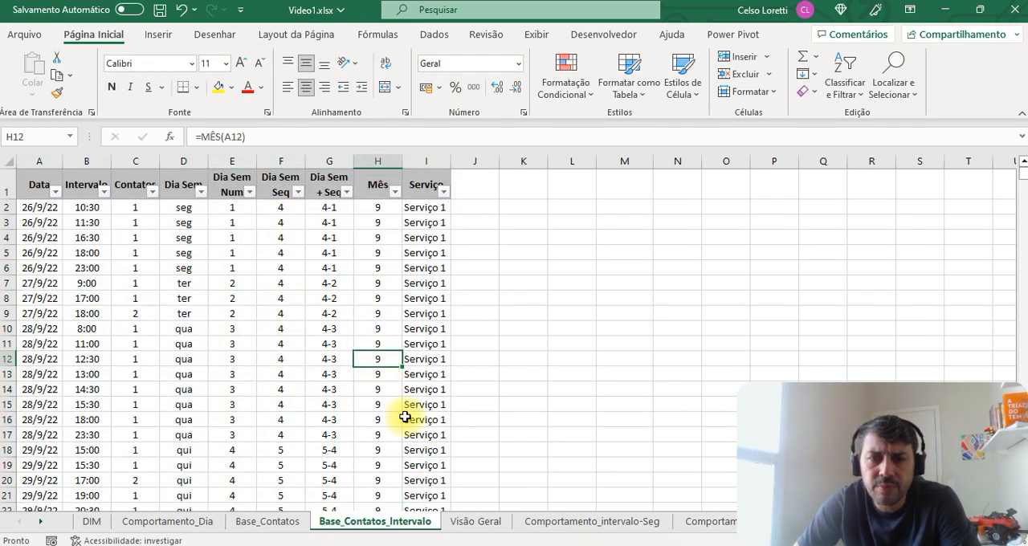
# Step: Examine the half-hourly seasonality table, the intraday curve chart and the dated percentages on the Comportamento_intervalo-Seg sheet
pyautogui.click(534, 522)
pyautogui.click(451, 360)
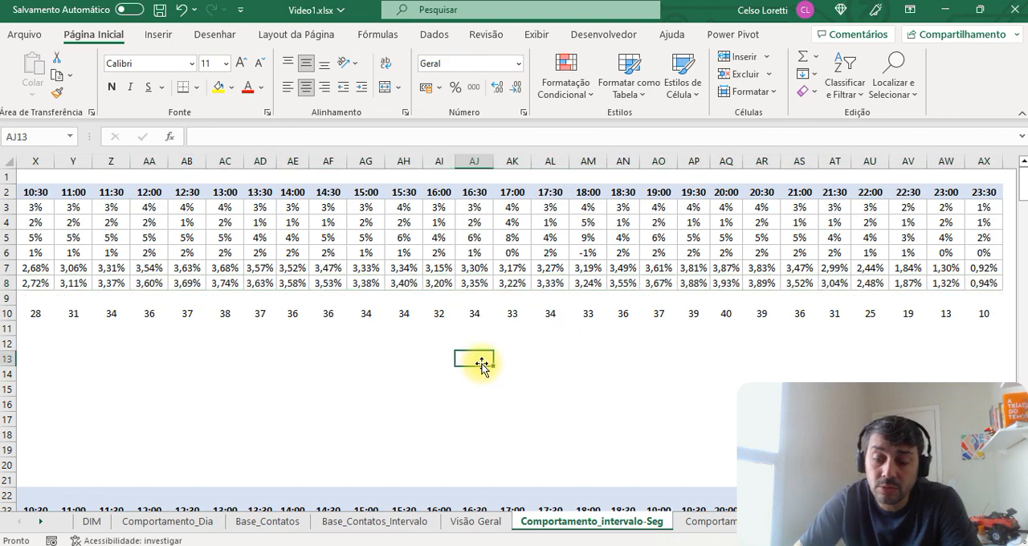
pyautogui.press('Left')
pyautogui.press('Left')
pyautogui.press('Left')
pyautogui.press('Left')
pyautogui.press('Left')
pyautogui.press('Left')
pyautogui.press('Left')
pyautogui.press('Left')
pyautogui.press('Left')
pyautogui.press('Left')
pyautogui.press('Left')
pyautogui.press('Left')
pyautogui.press('Left')
pyautogui.press('Left')
pyautogui.press('Left')
pyautogui.press('Left')
pyautogui.press('Left')
pyautogui.press('Left')
pyautogui.press('Left')
pyautogui.press('Left')
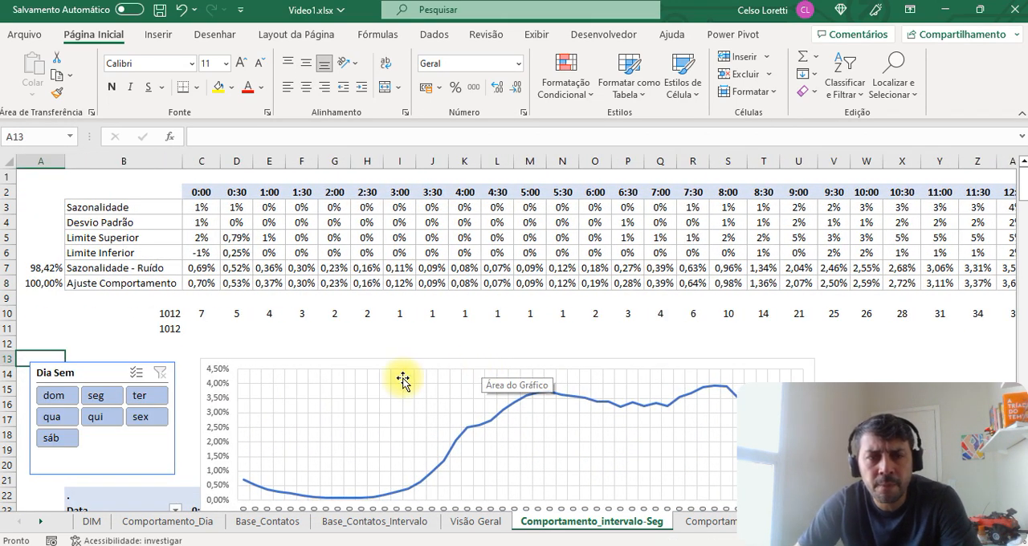
pyautogui.scroll(-4, 298, 358)
pyautogui.scroll(-5, 298, 357)
pyautogui.scroll(9, 298, 355)
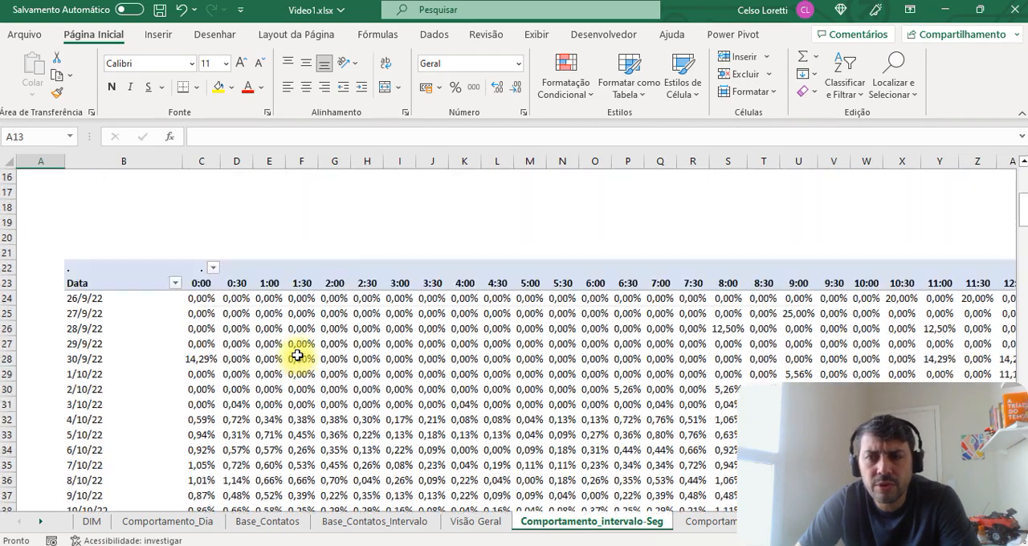
pyautogui.scroll(-3, 313, 297)
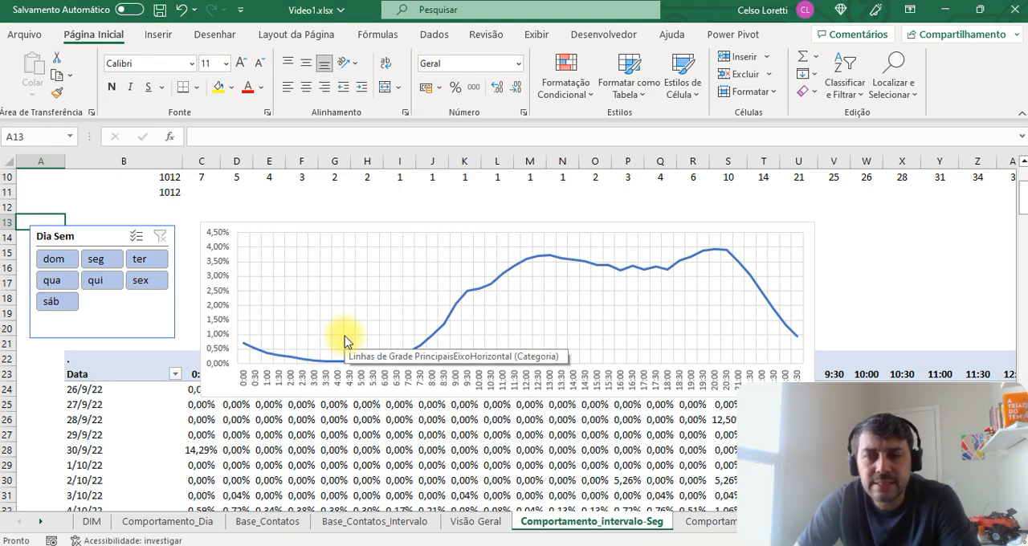
pyautogui.scroll(2, 349, 346)
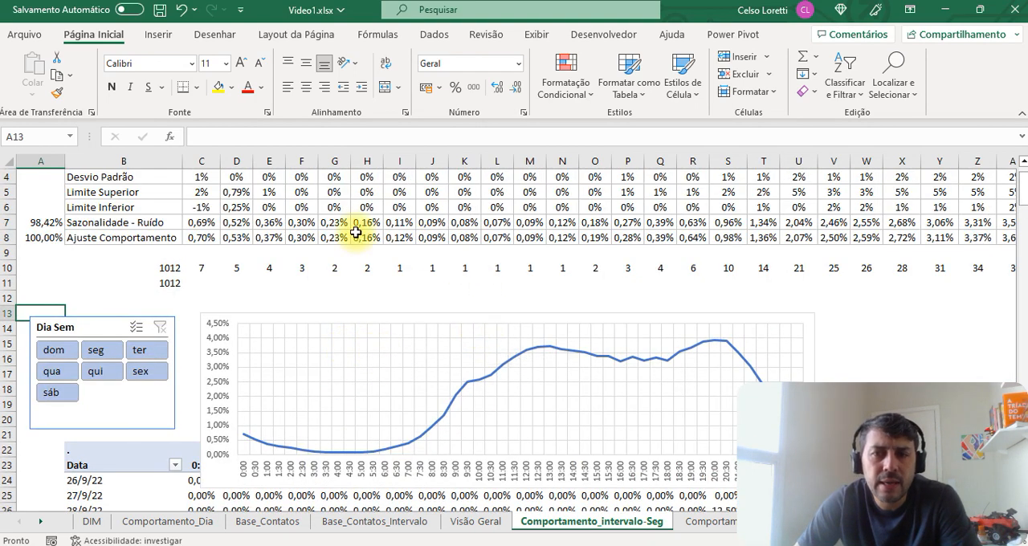
pyautogui.scroll(-2, 489, 360)
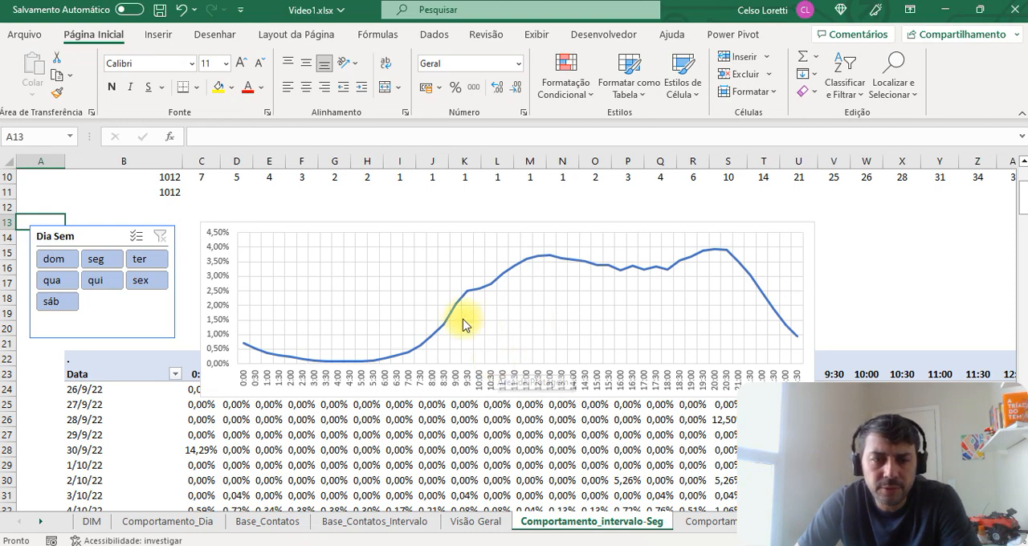
pyautogui.scroll(3, 462, 325)
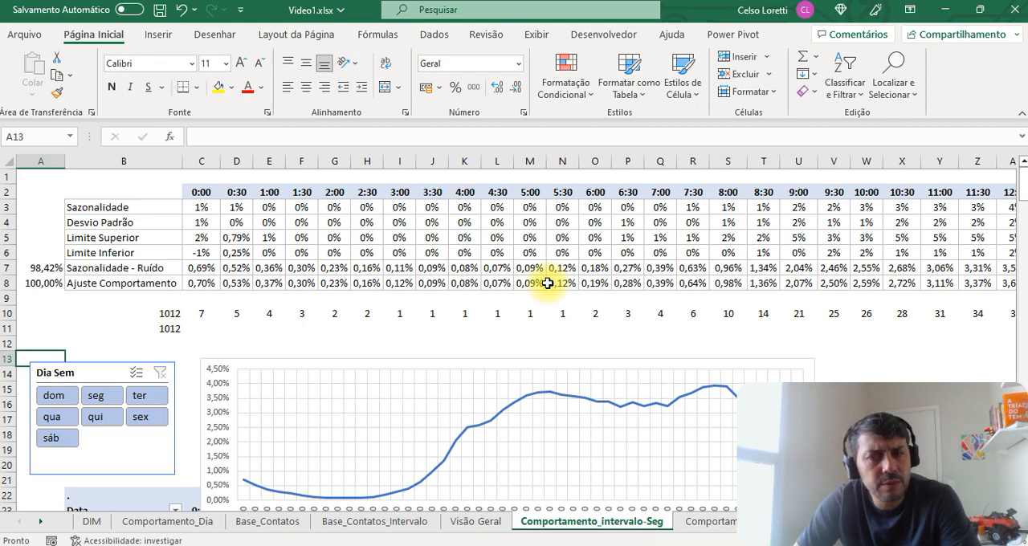
# Step: Compare the Ajuste Comportamento row with the Sazonalidade - Ruído row and check the interval chart below them
pyautogui.click(11, 285)
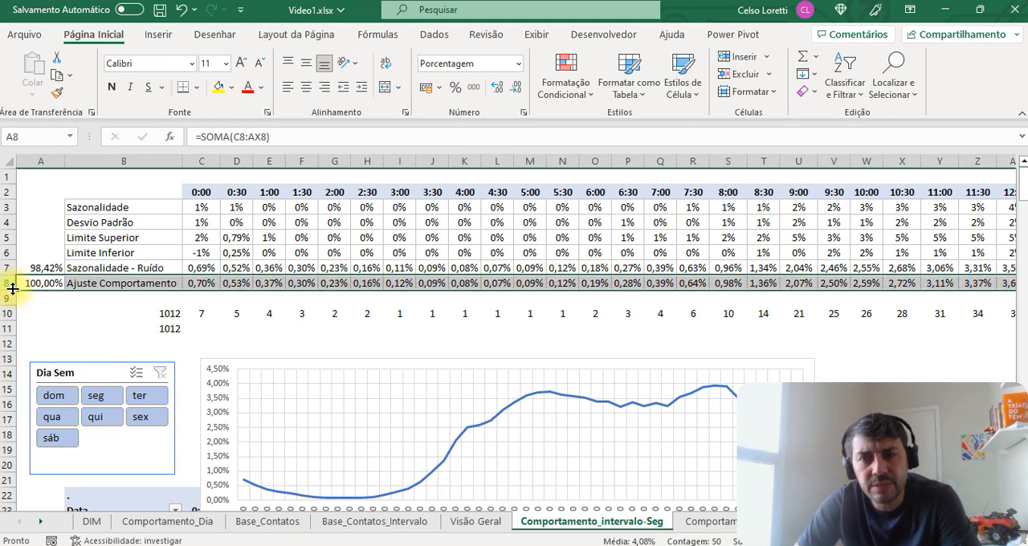
pyautogui.click(11, 267)
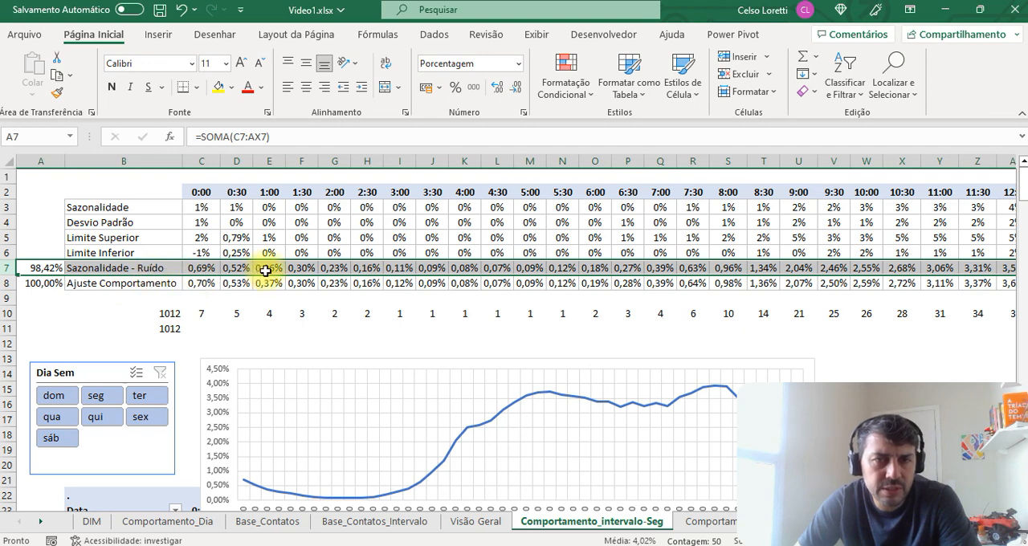
pyautogui.scroll(-3, 594, 386)
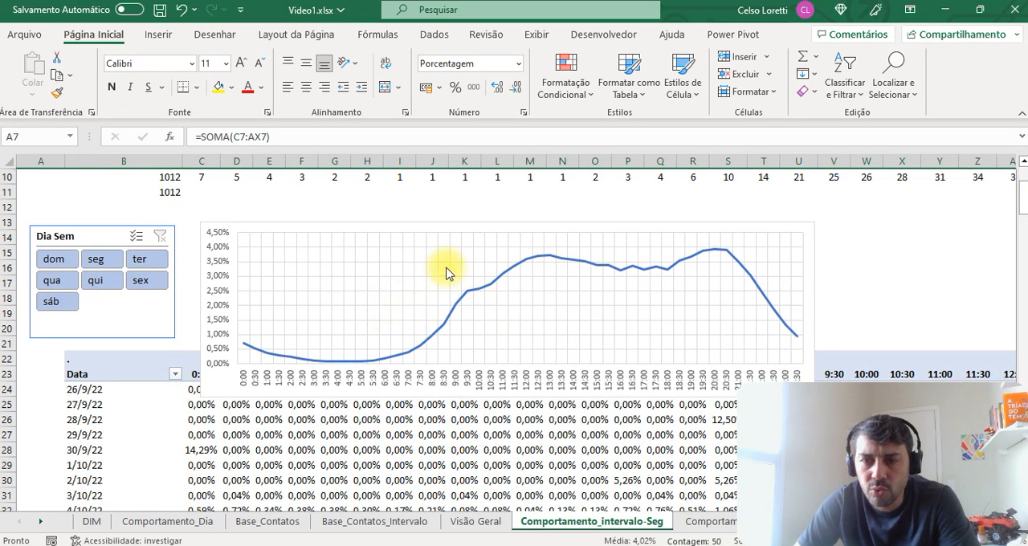
pyautogui.scroll(3, 530, 369)
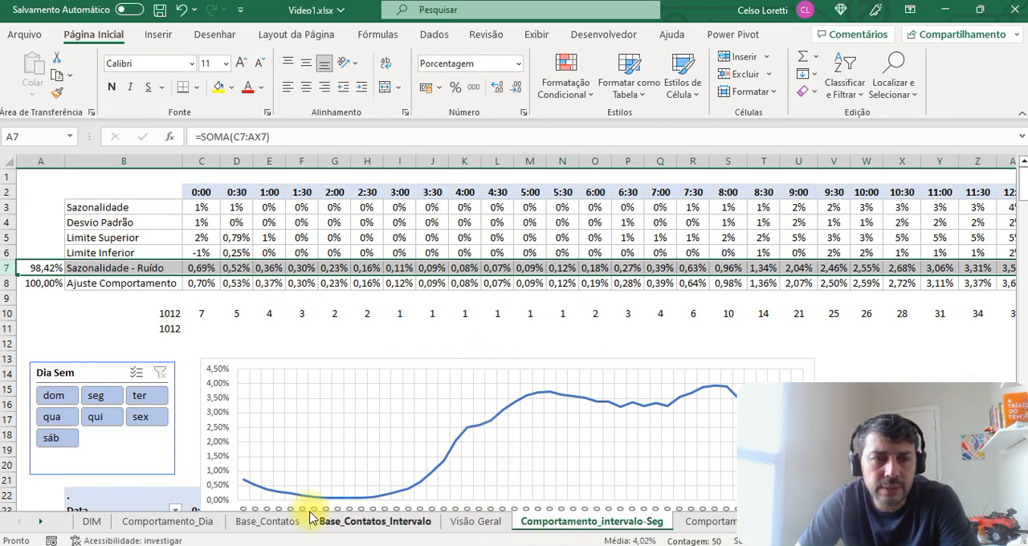
# Step: Return to the DIM sheet and review its volume, TMA and % COMP TMA columns and the Premissas values in D2:D10
pyautogui.click(92, 522)
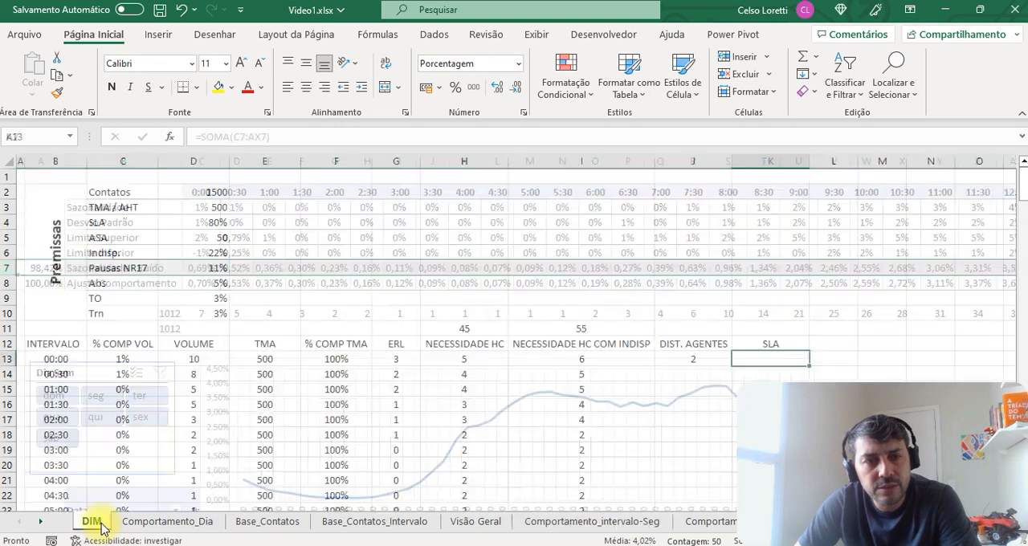
pyautogui.click(136, 361)
pyautogui.moveTo(136, 360); pyautogui.dragTo(202, 518)
pyautogui.click(277, 315)
pyautogui.moveTo(286, 324); pyautogui.dragTo(308, 482)
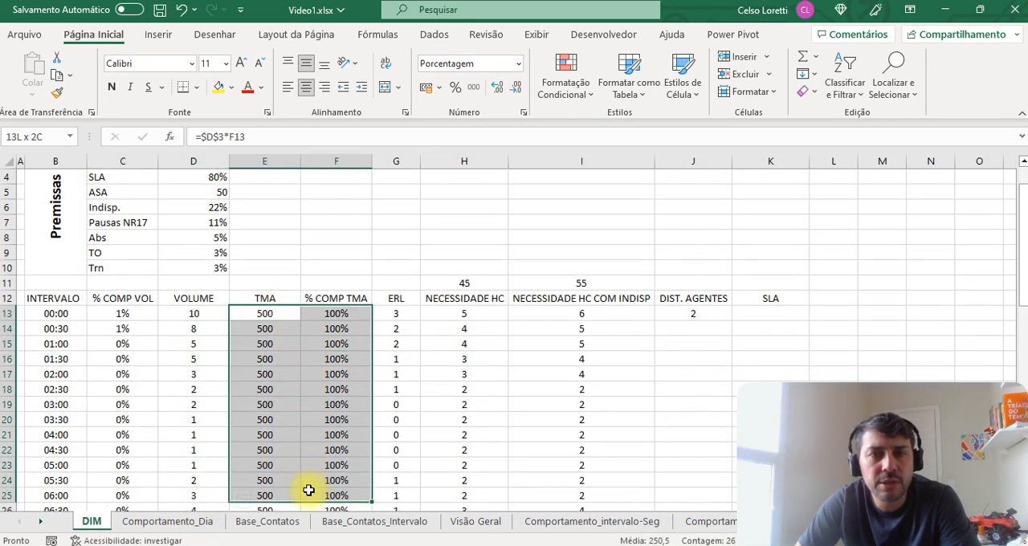
pyautogui.scroll(1, 329, 420)
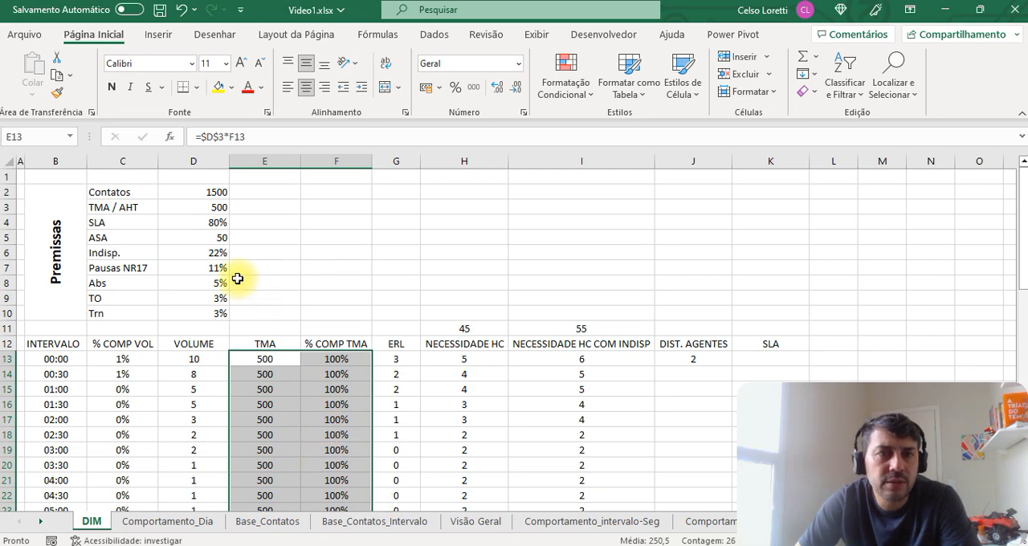
pyautogui.moveTo(214, 192); pyautogui.dragTo(203, 309)
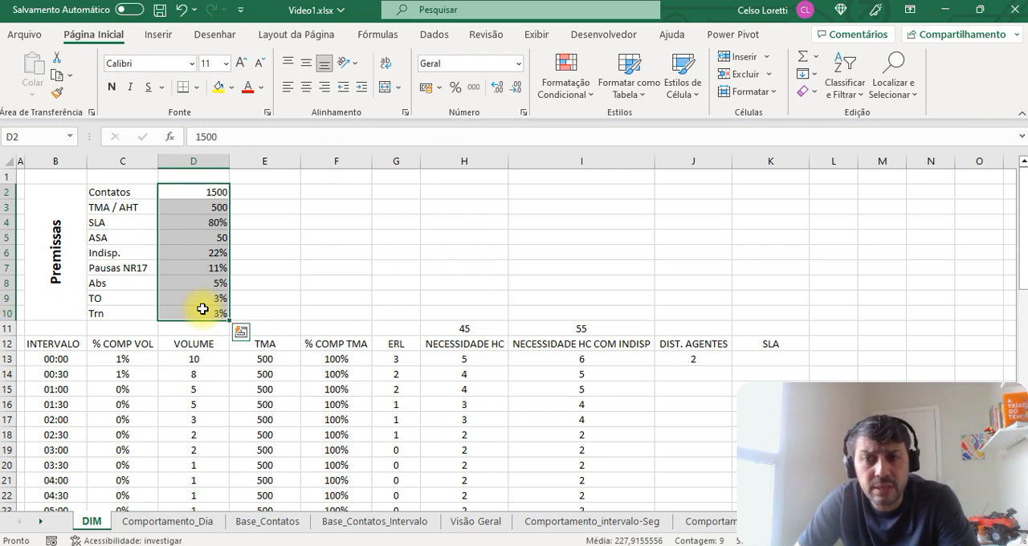
pyautogui.click(309, 282)
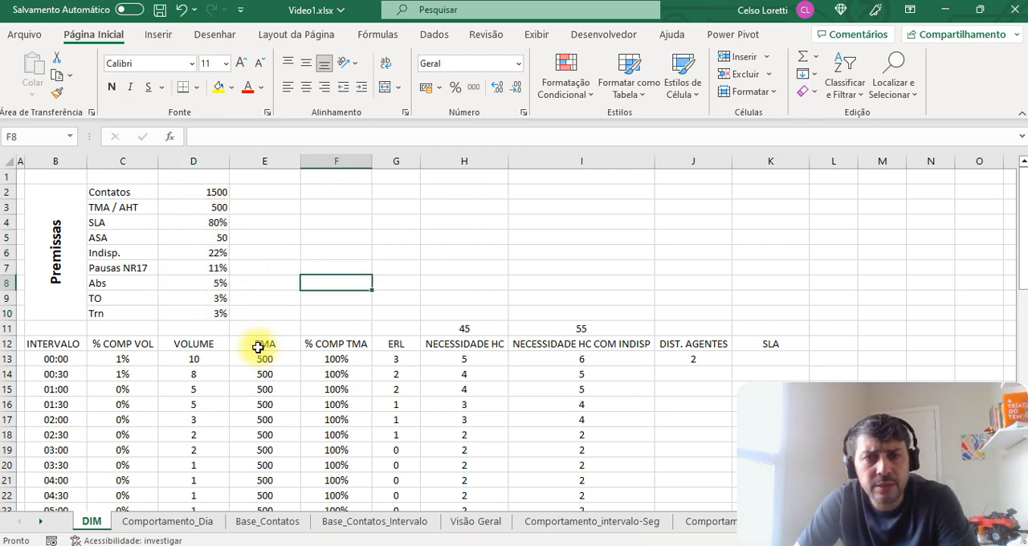
# Step: Inspect the cells referenced by the Agents formula in H13 for the 00:00 interval, leaving the formula as it is
pyautogui.click(435, 365)
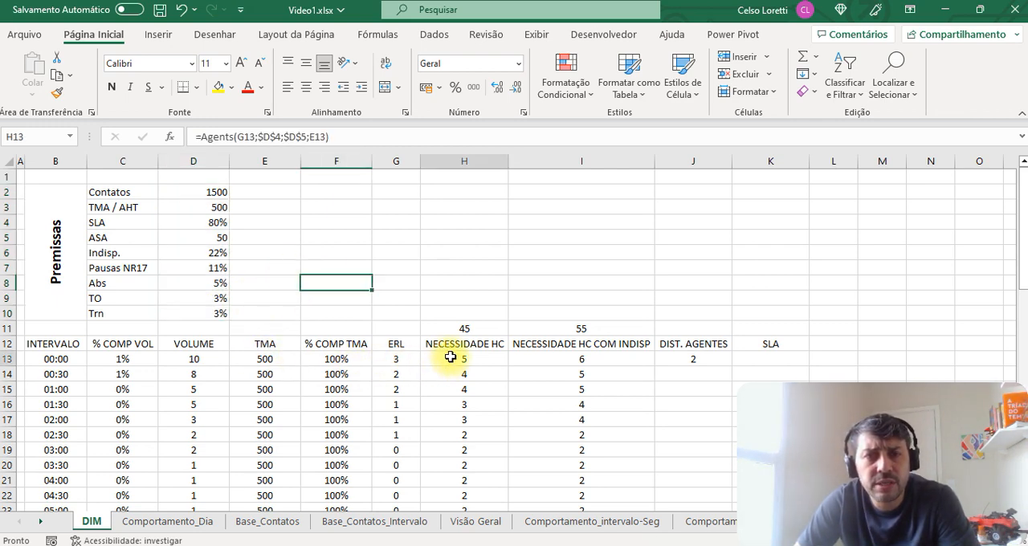
pyautogui.click(375, 131)
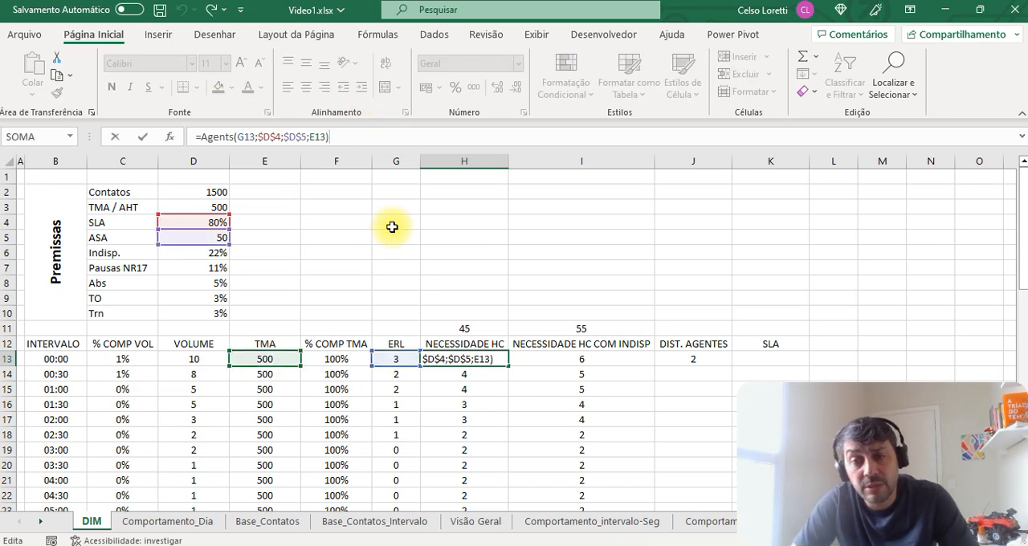
pyautogui.press('Escape')
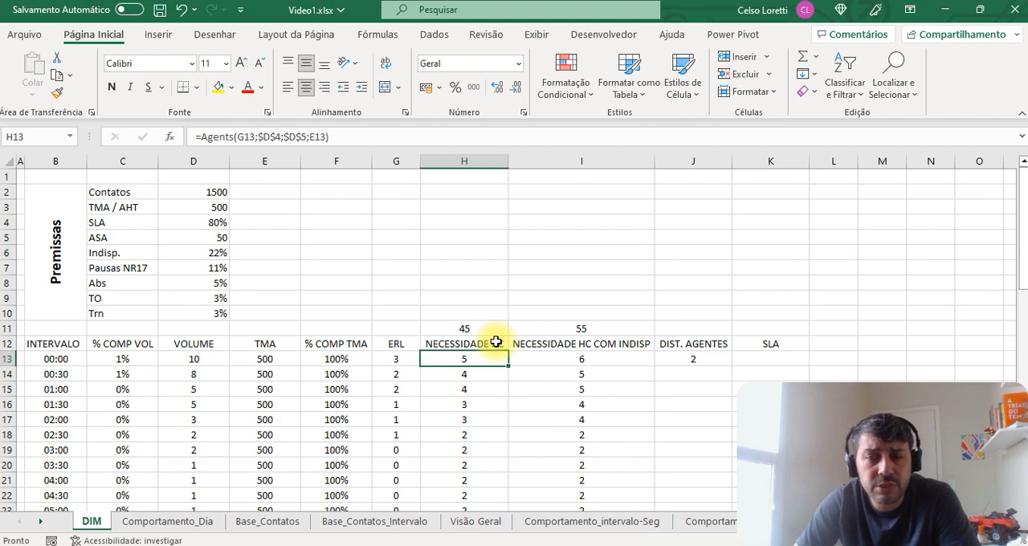
pyautogui.scroll(-2, 495, 341)
pyautogui.scroll(2, 490, 321)
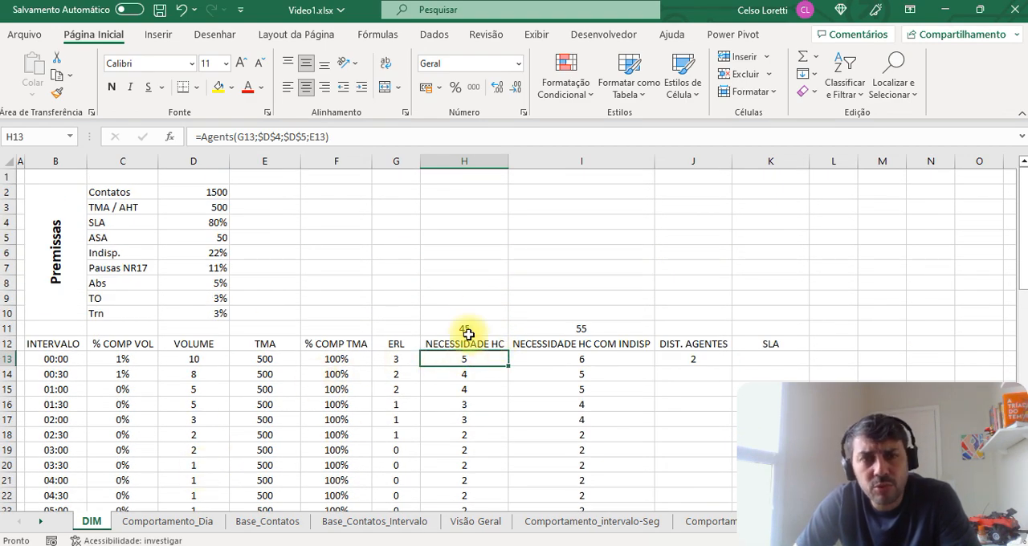
# Step: Review the Premissas block, the headcount total formula in I11 and the Contatos value in D2
pyautogui.moveTo(121, 192); pyautogui.dragTo(332, 301)
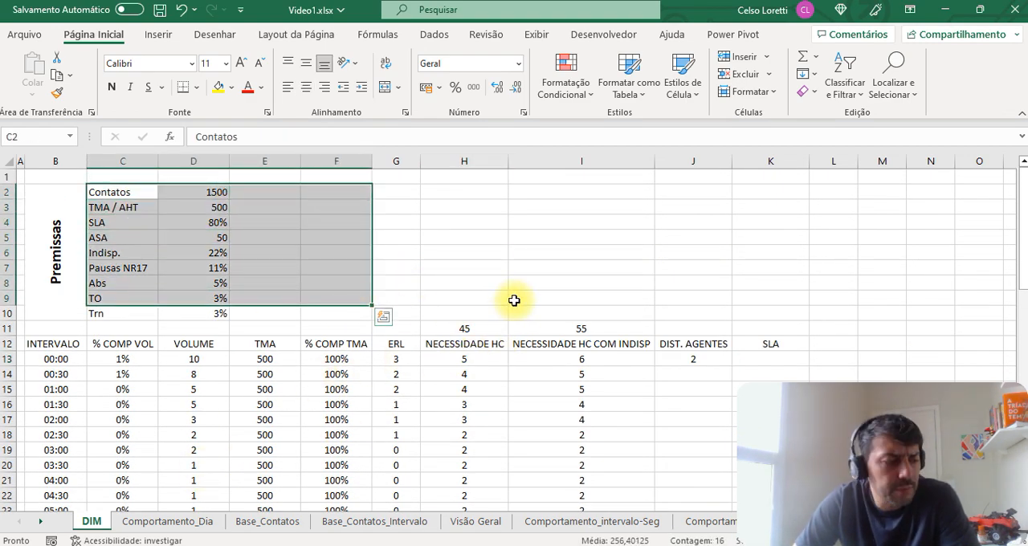
pyautogui.click(536, 270)
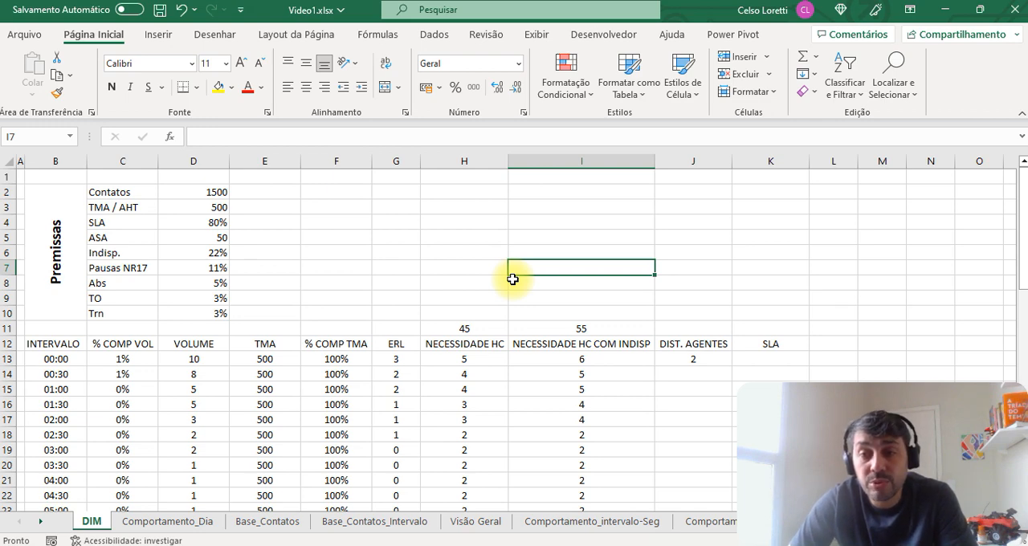
pyautogui.click(594, 328)
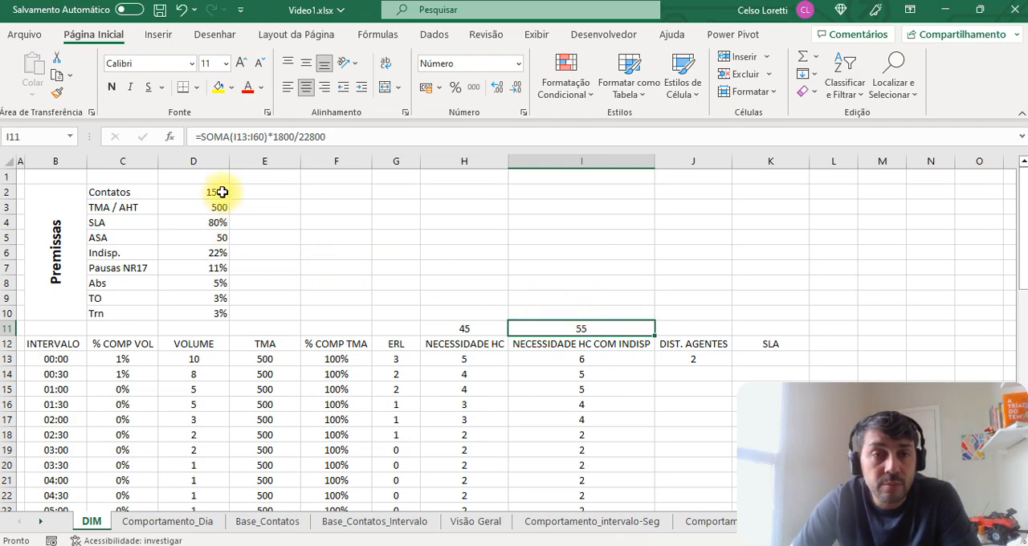
pyautogui.click(216, 192)
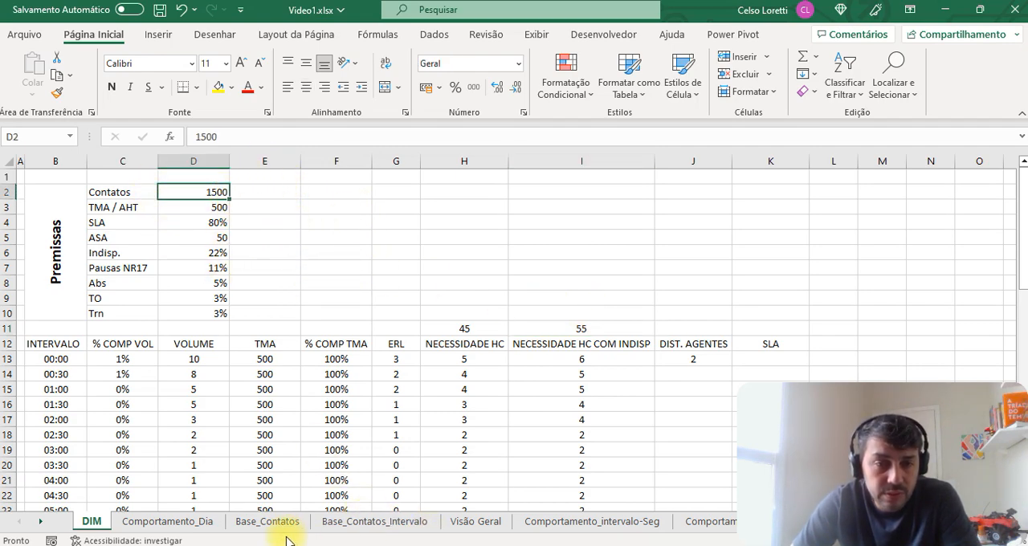
# Step: On the Comportamento_Dia sheet, examine the monthly volume in B19 and its daily distribution across row 19
pyautogui.click(200, 528)
pyautogui.scroll(5, 337, 397)
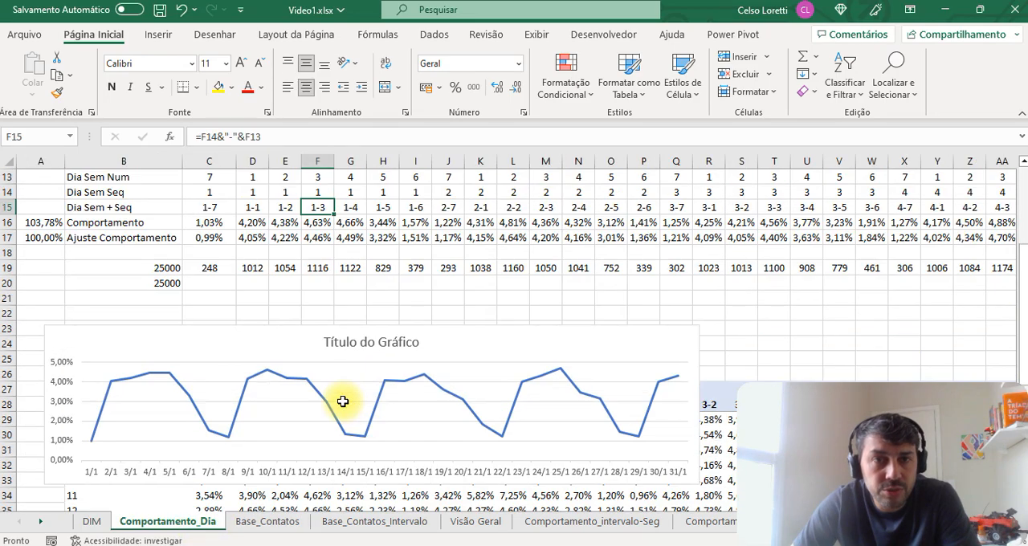
pyautogui.scroll(-3, 313, 392)
pyautogui.scroll(3, 313, 377)
pyautogui.scroll(-3, 306, 402)
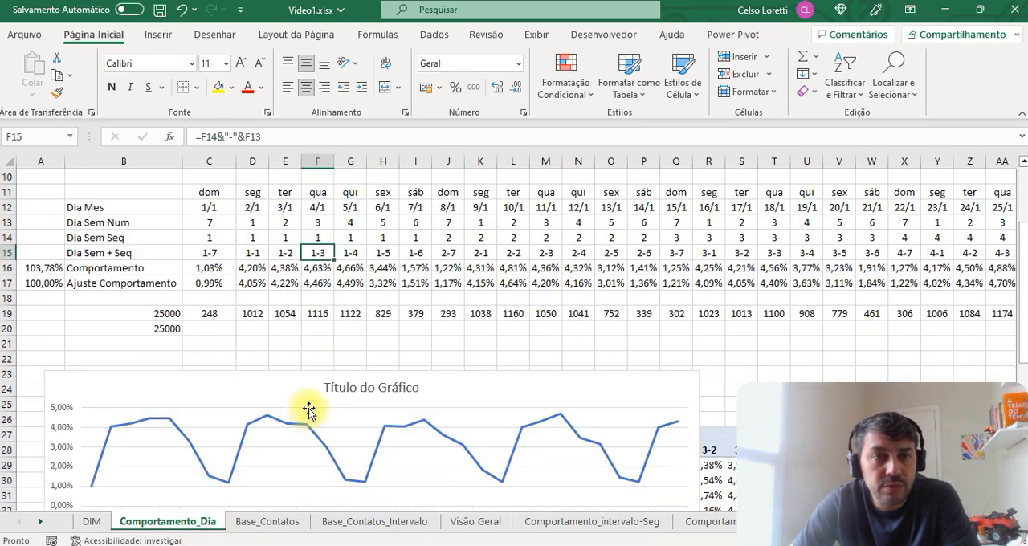
pyautogui.click(156, 268)
pyautogui.scroll(2, 270, 343)
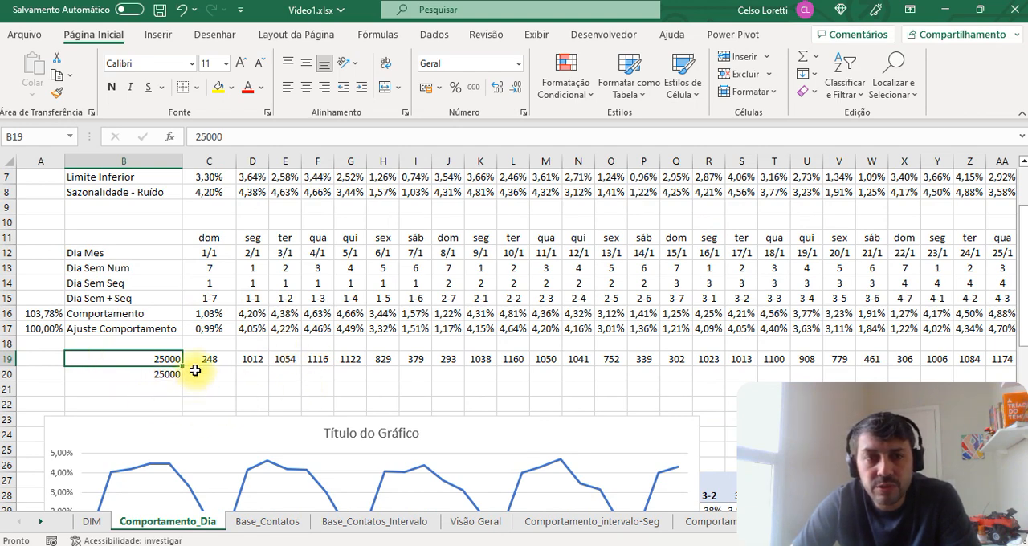
pyautogui.moveTo(211, 361); pyautogui.dragTo(803, 359)
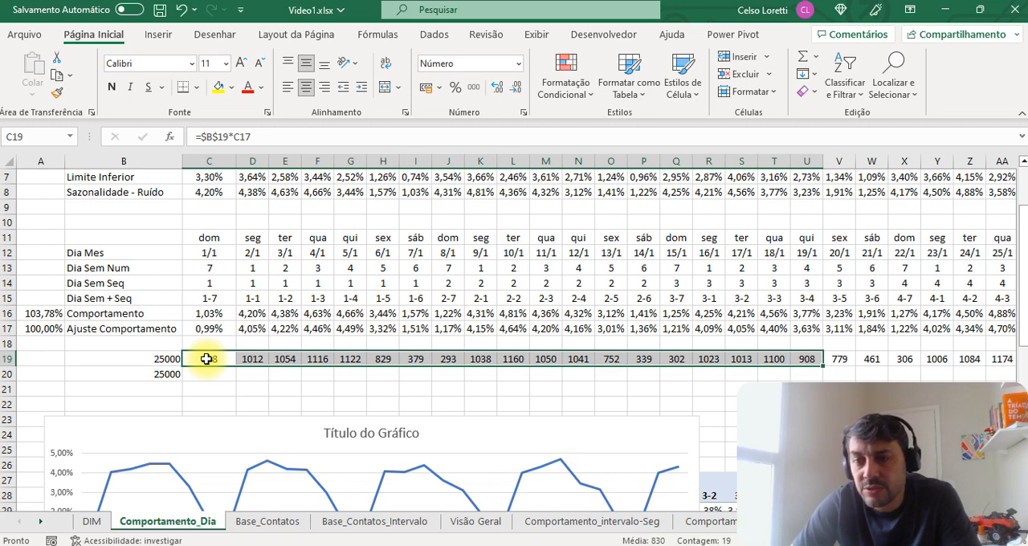
pyautogui.moveTo(207, 359); pyautogui.dragTo(779, 367)
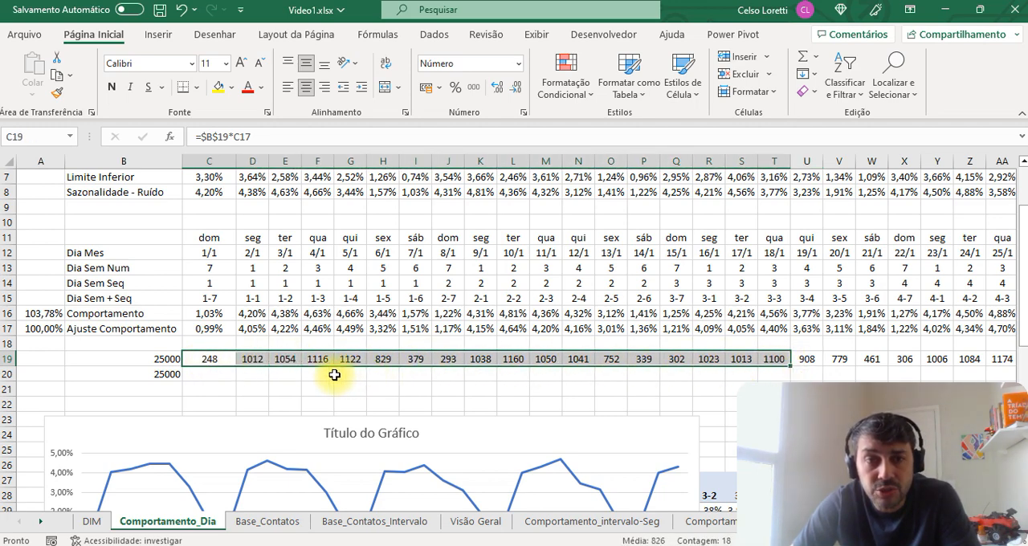
pyautogui.moveTo(217, 359); pyautogui.dragTo(932, 358)
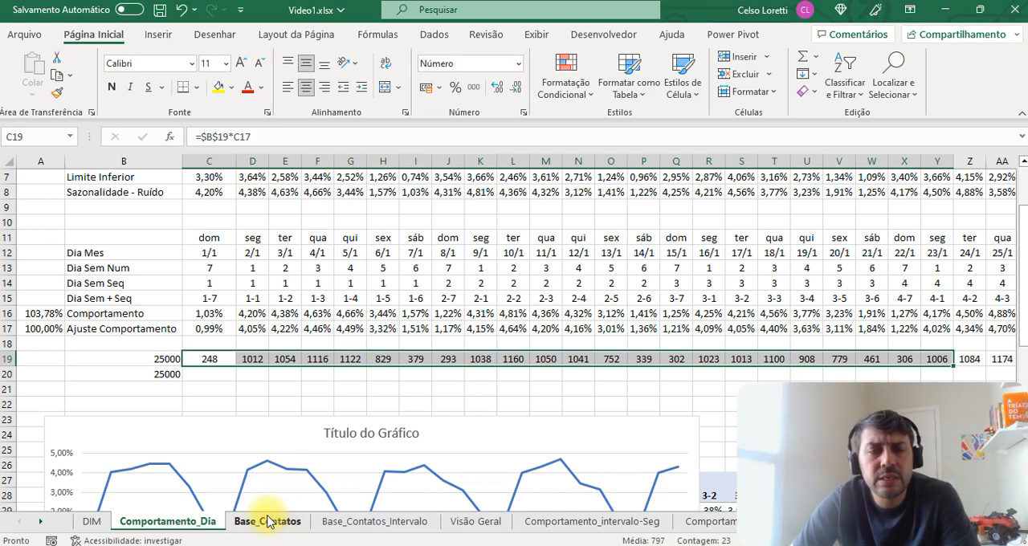
# Step: Return to the DIM sheet and check the Premissas in B2:D10 against the half-hourly NECESSIDADE HC values from H13 down
pyautogui.click(91, 522)
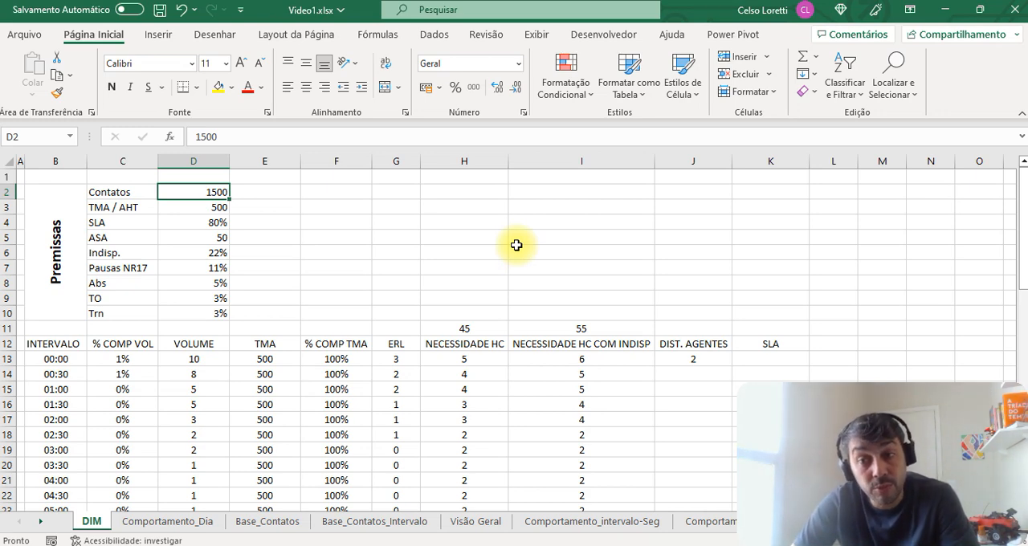
pyautogui.click(482, 250)
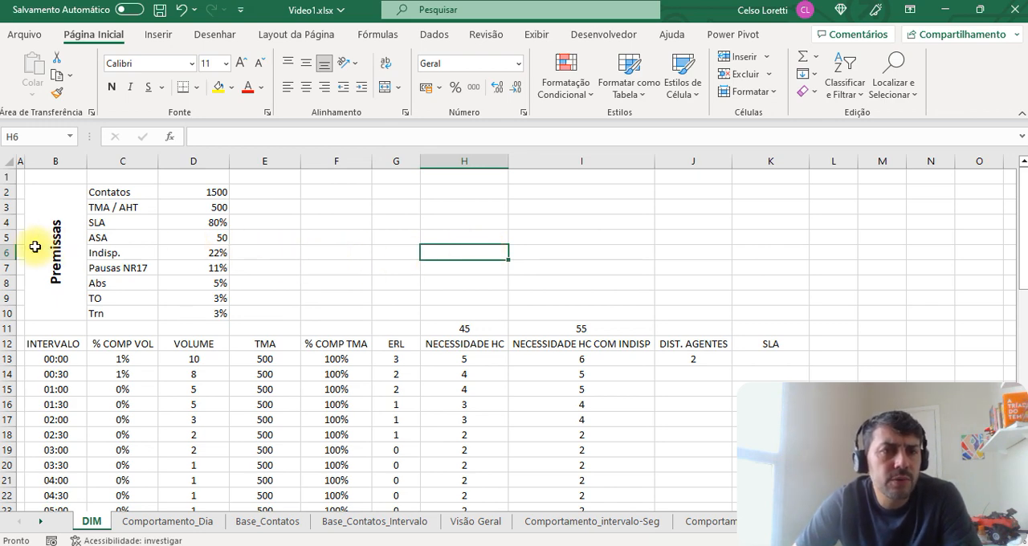
pyautogui.moveTo(33, 241); pyautogui.dragTo(209, 269)
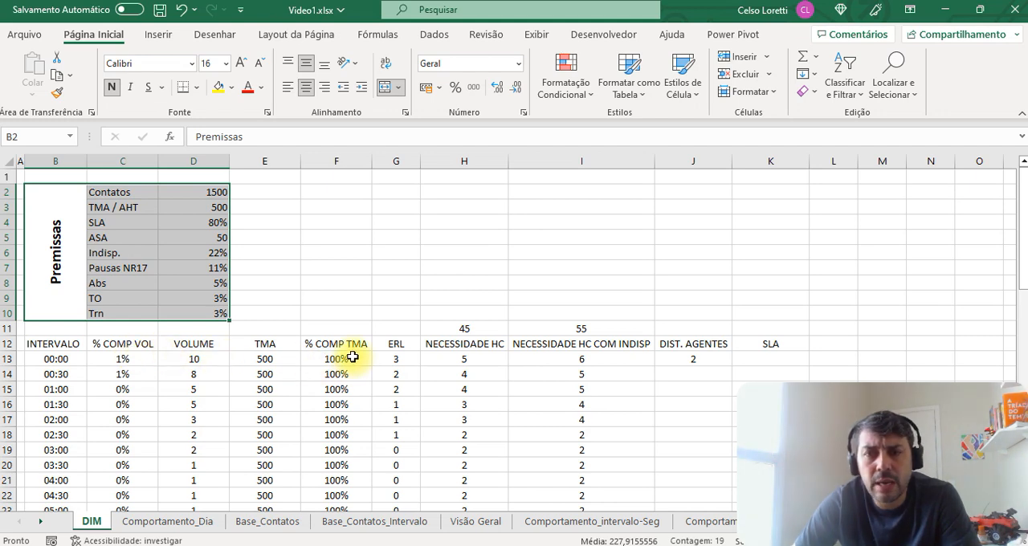
pyautogui.click(454, 361)
pyautogui.moveTo(454, 361); pyautogui.dragTo(471, 442)
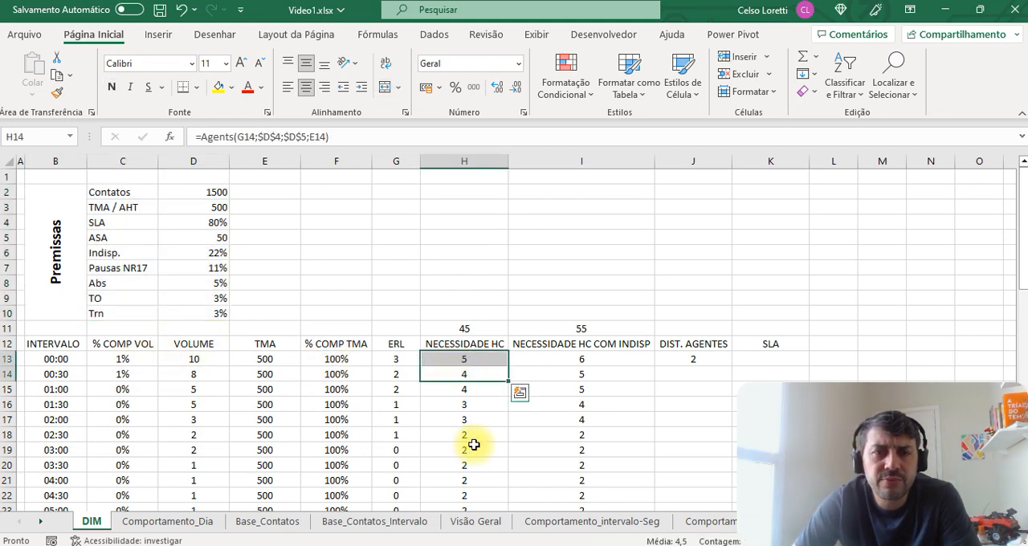
pyautogui.click(471, 448)
pyautogui.click(466, 360)
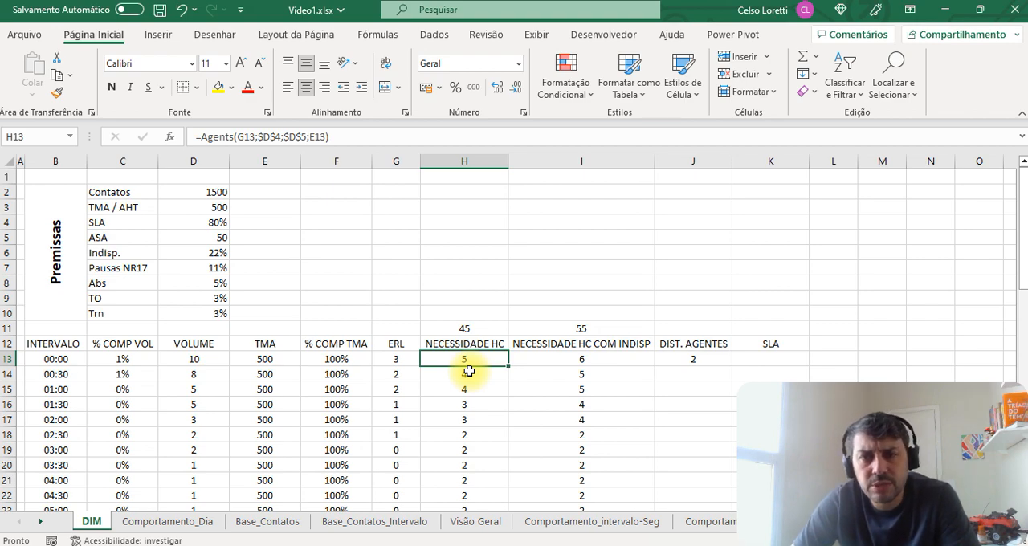
pyautogui.scroll(-2, 469, 371)
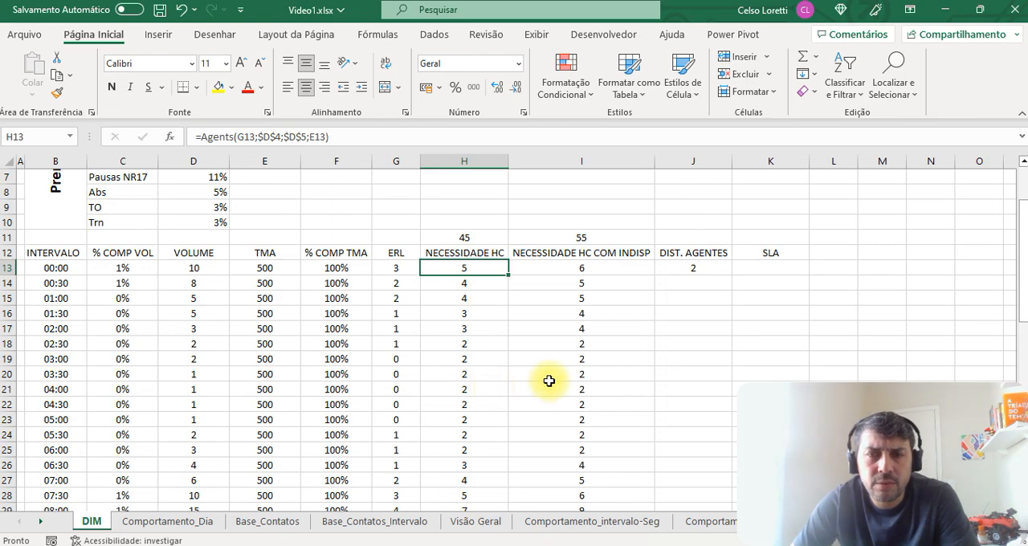
pyautogui.scroll(2, 550, 380)
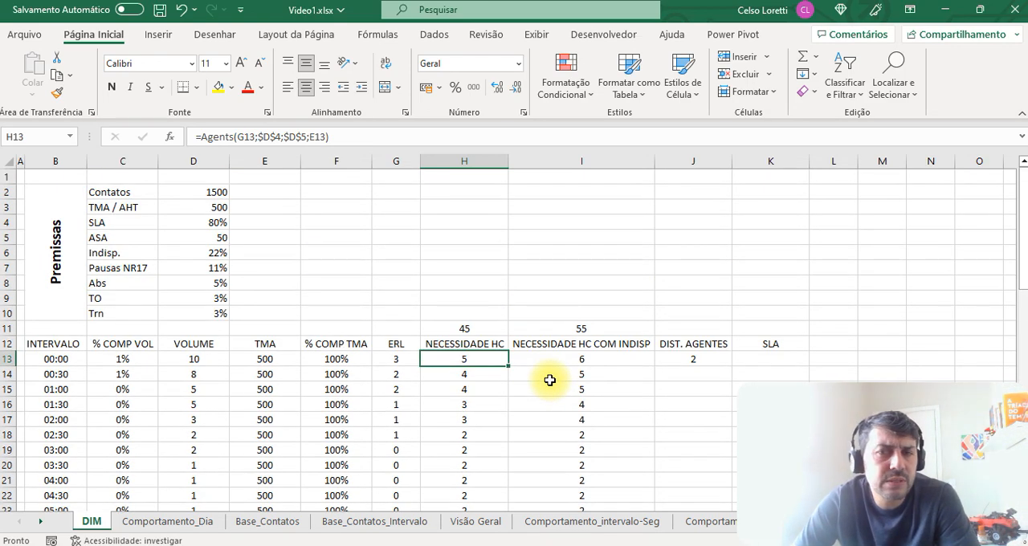